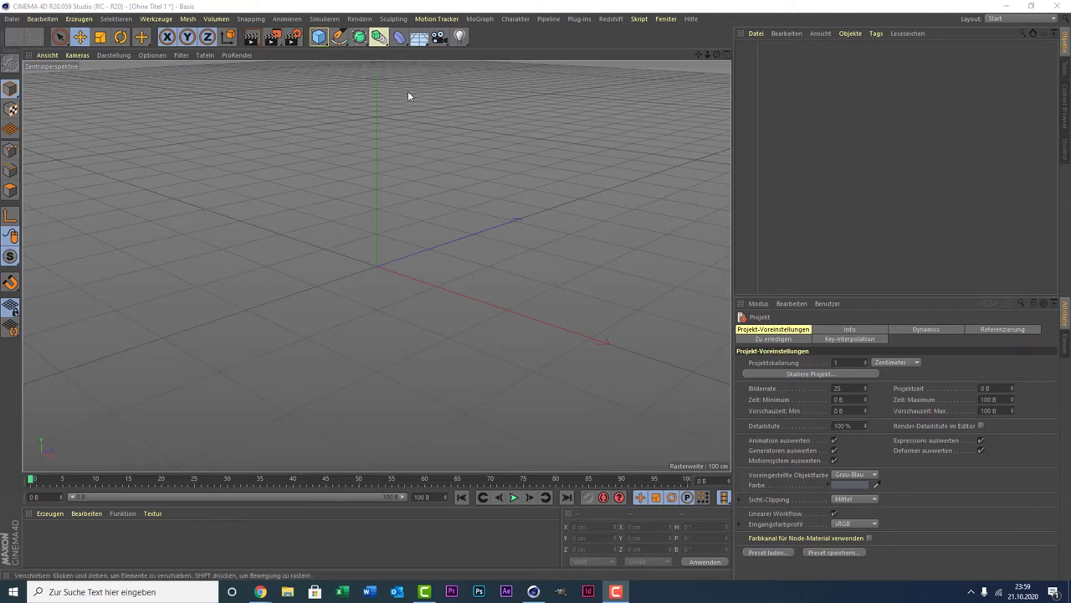
Step: Add a cylinder with radius 38.486 cm, height 179.587 cm and 36 circumference segments
click(318, 37)
click(621, 52)
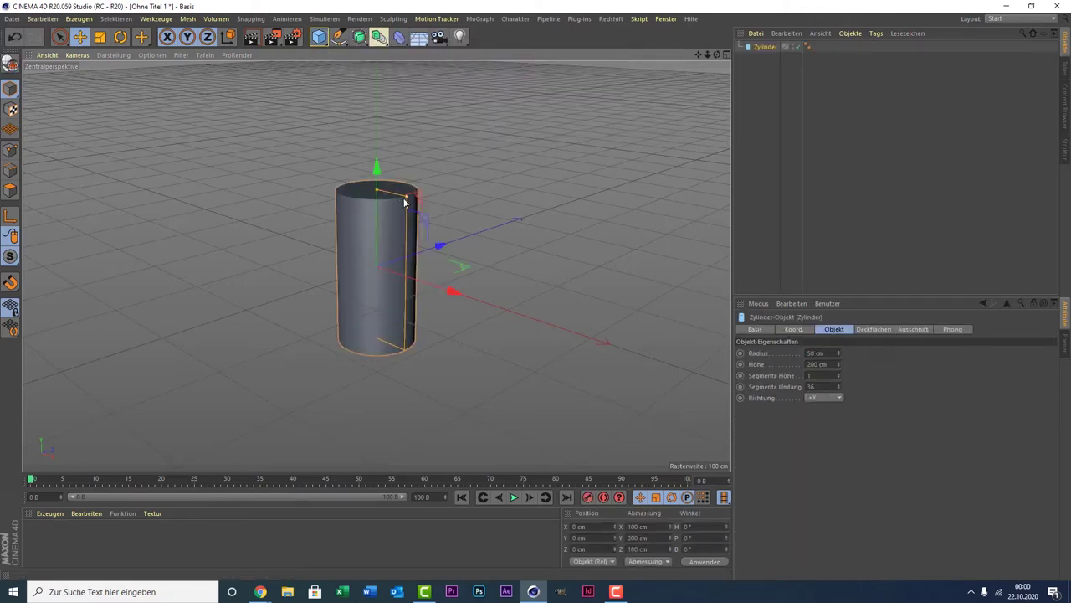
drag(407, 195, 378, 201)
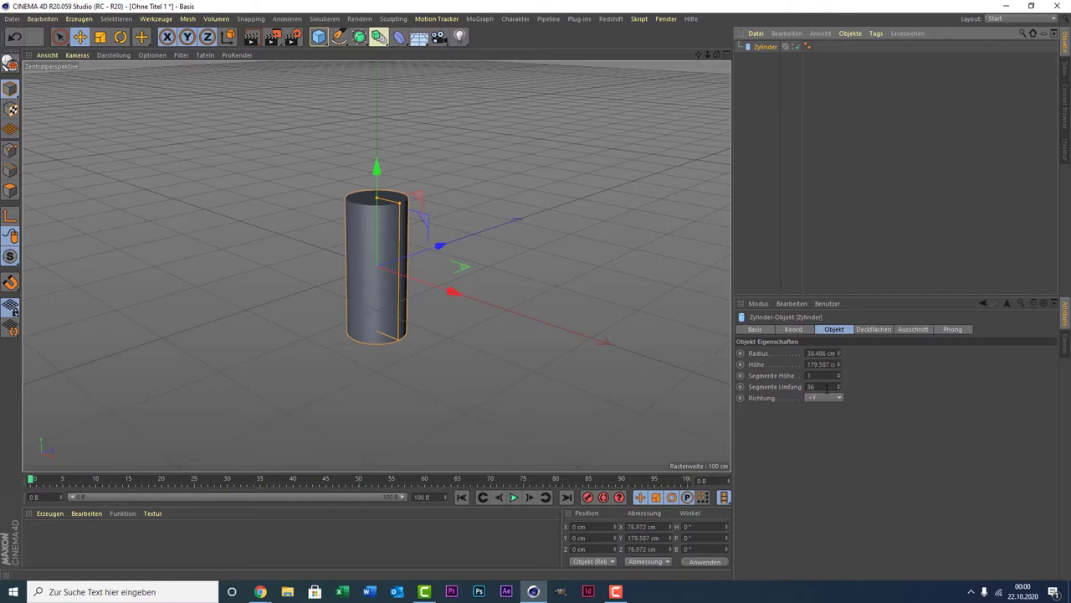
double_click(827, 388)
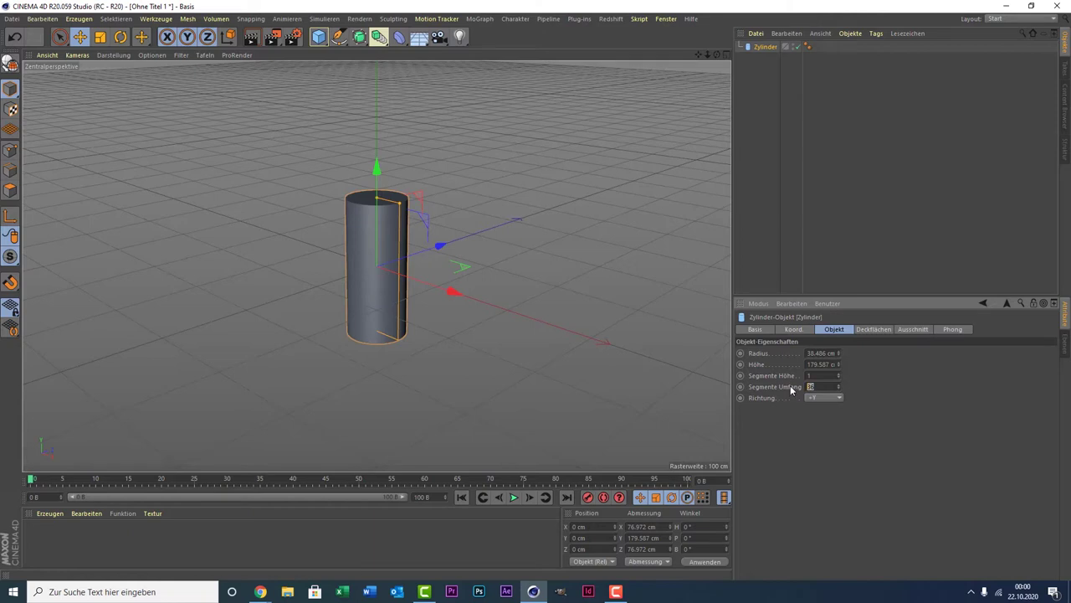
Step: Round the cylinder's caps with a 2 cm fillet and bring up the wood textures folder
click(875, 329)
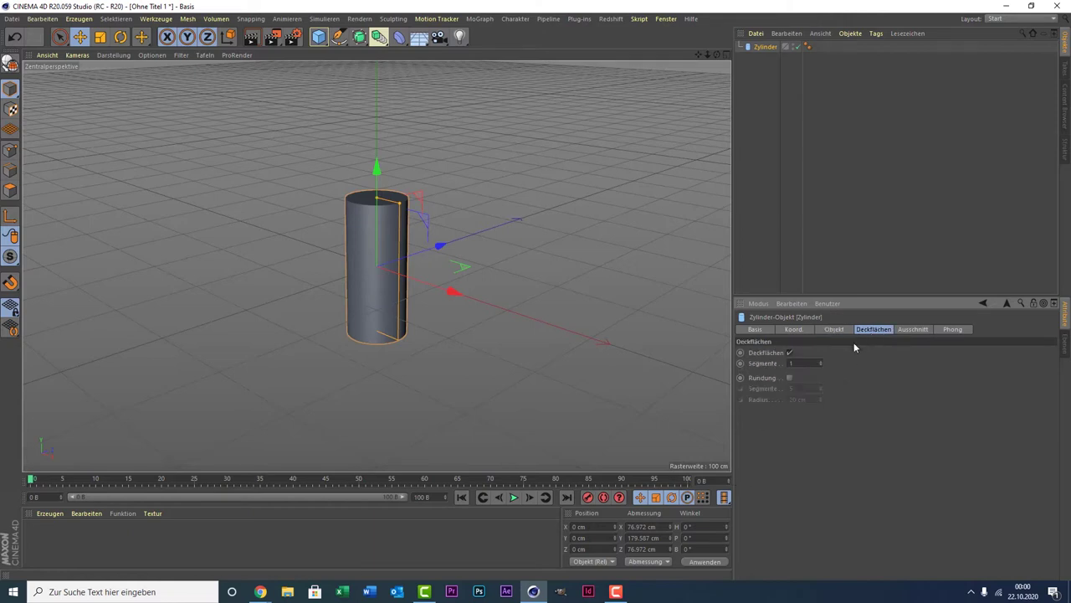
click(790, 379)
drag(821, 400, 821, 419)
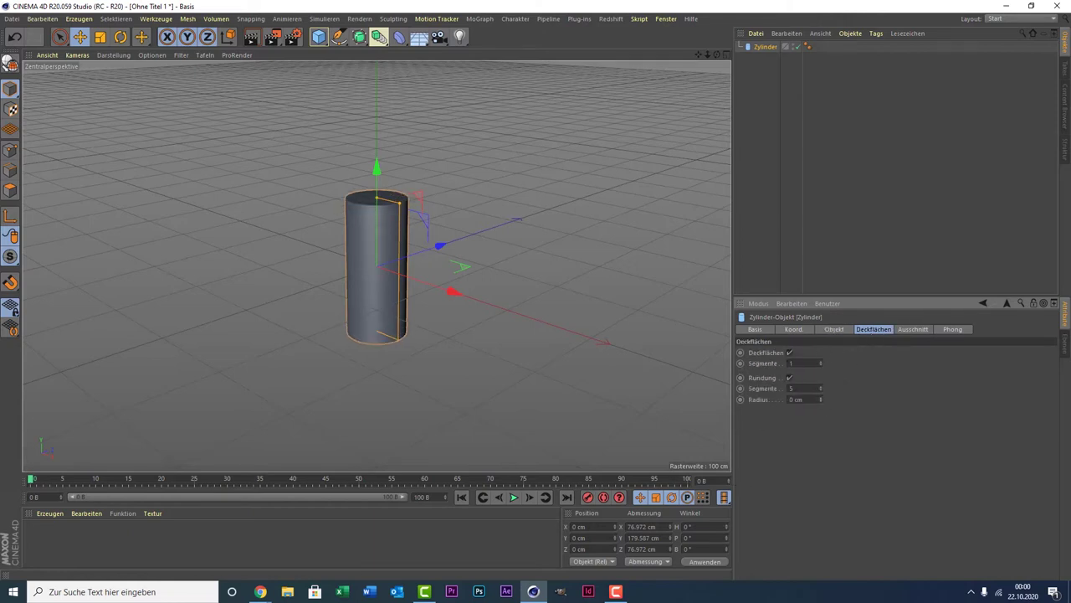
click(821, 398)
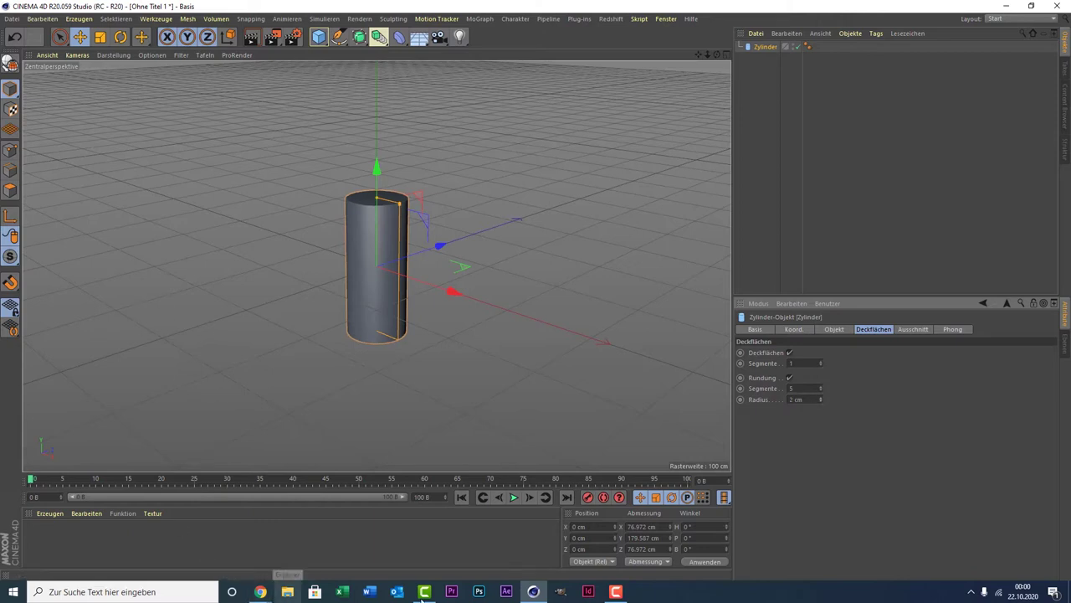
click(534, 591)
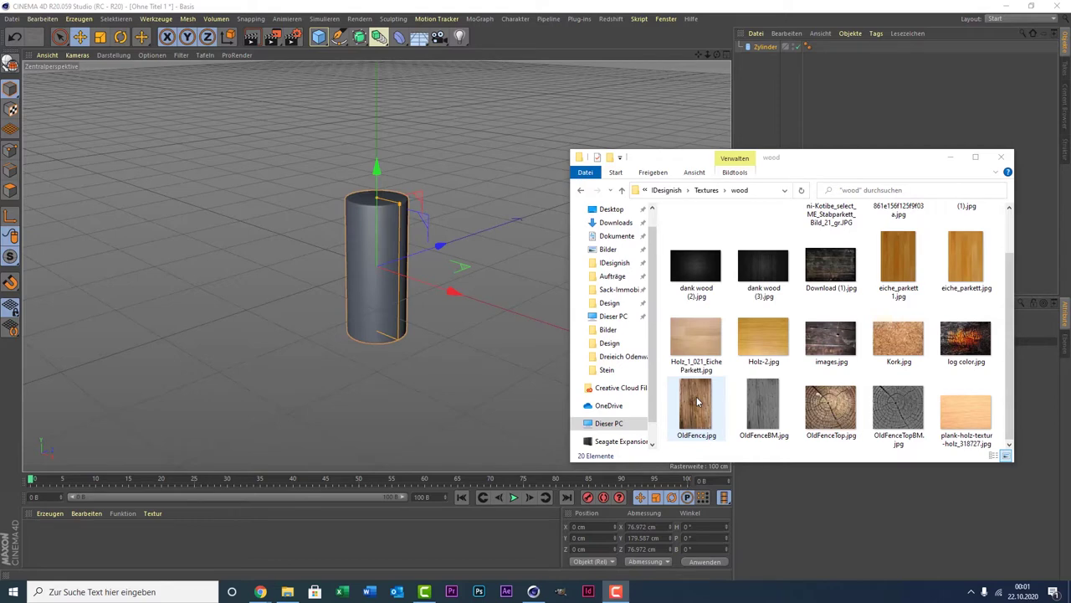
Step: Create two materials from OldFence.jpg and OldFenceTop.jpg, declining to copy the images into the project
click(696, 389)
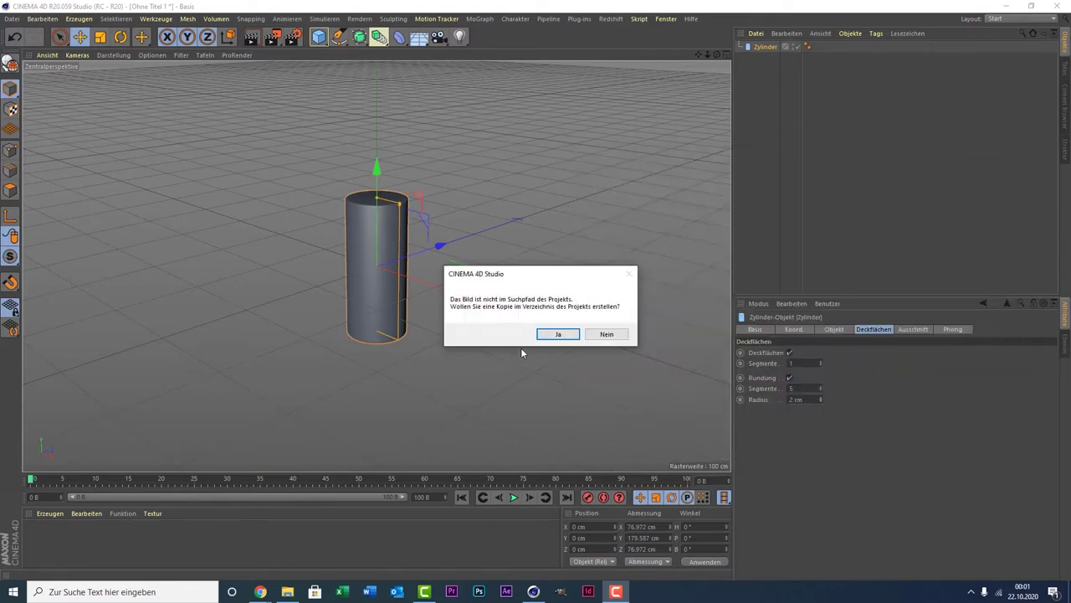
click(593, 336)
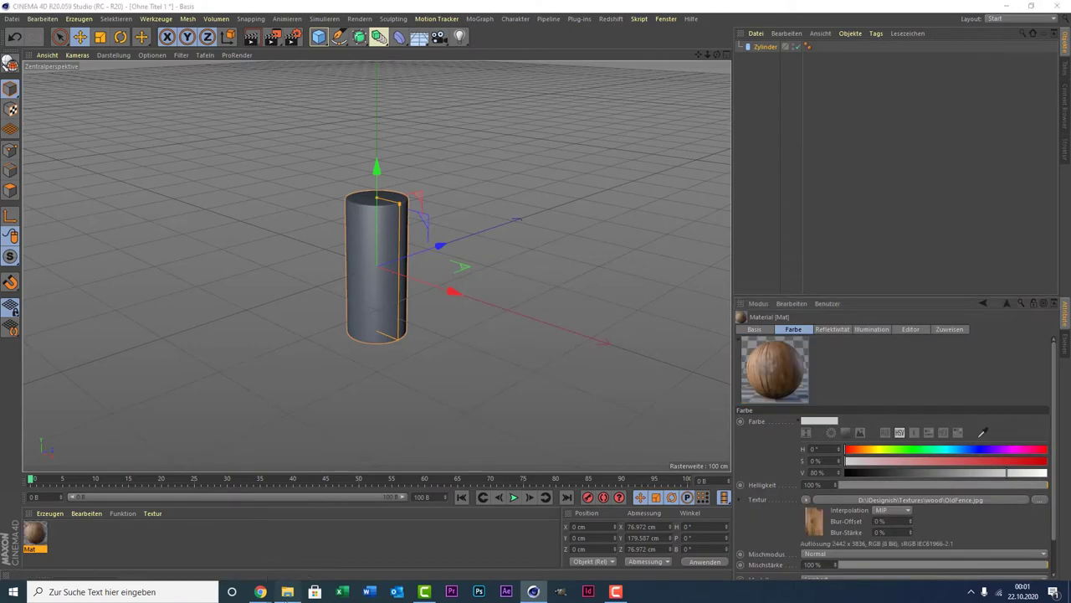
click(287, 591)
drag(831, 409, 131, 539)
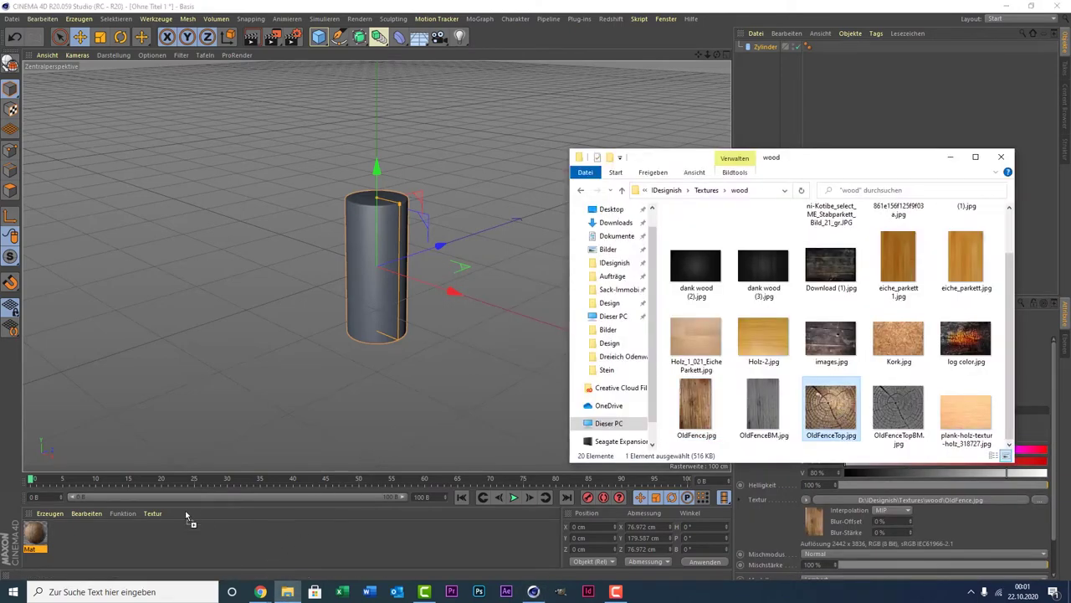
drag(897, 410, 917, 499)
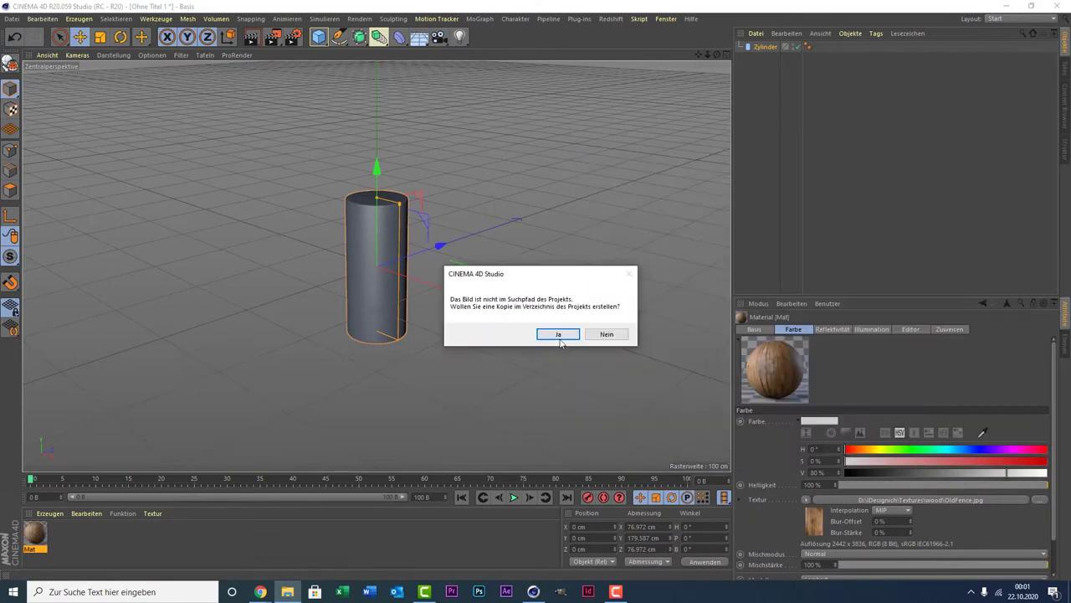
click(606, 334)
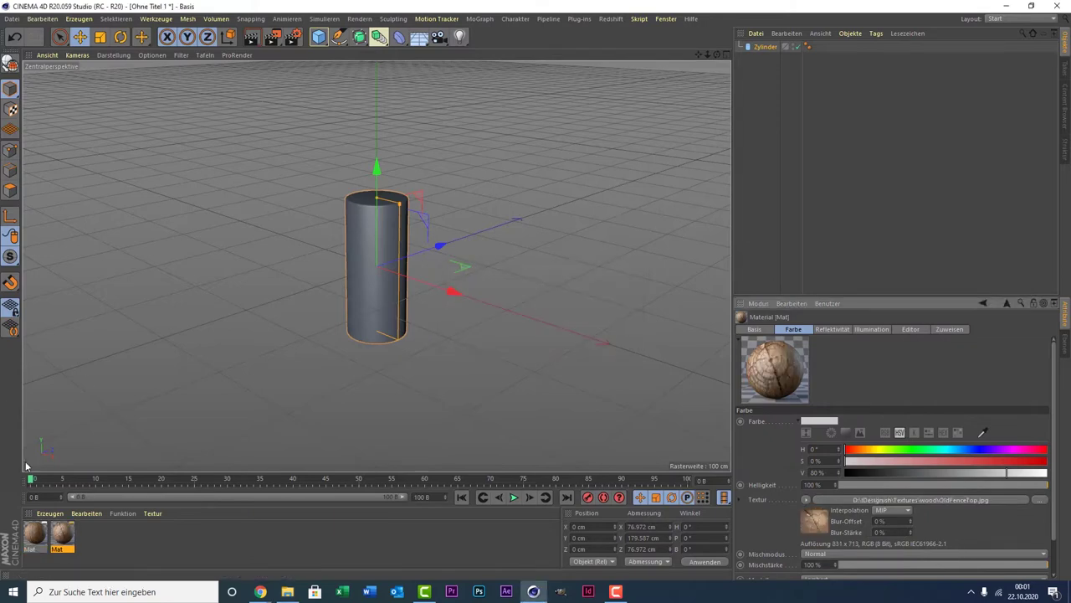
Step: Maximize and center the top view, then make the cylinder editable with C
middle_click(351, 263)
middle_click(502, 208)
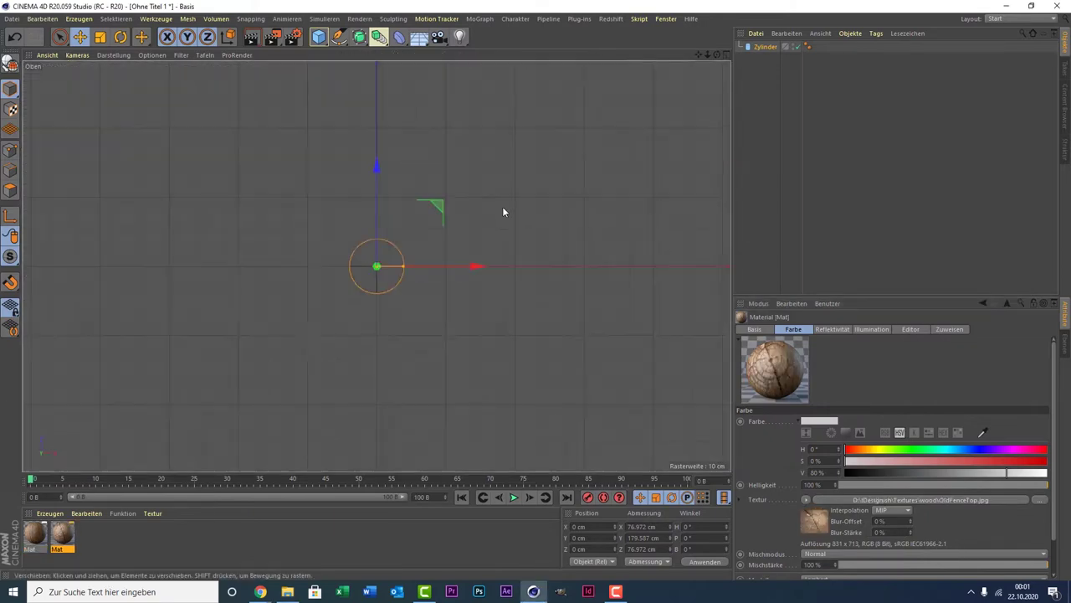
scroll(416, 306, up, 5)
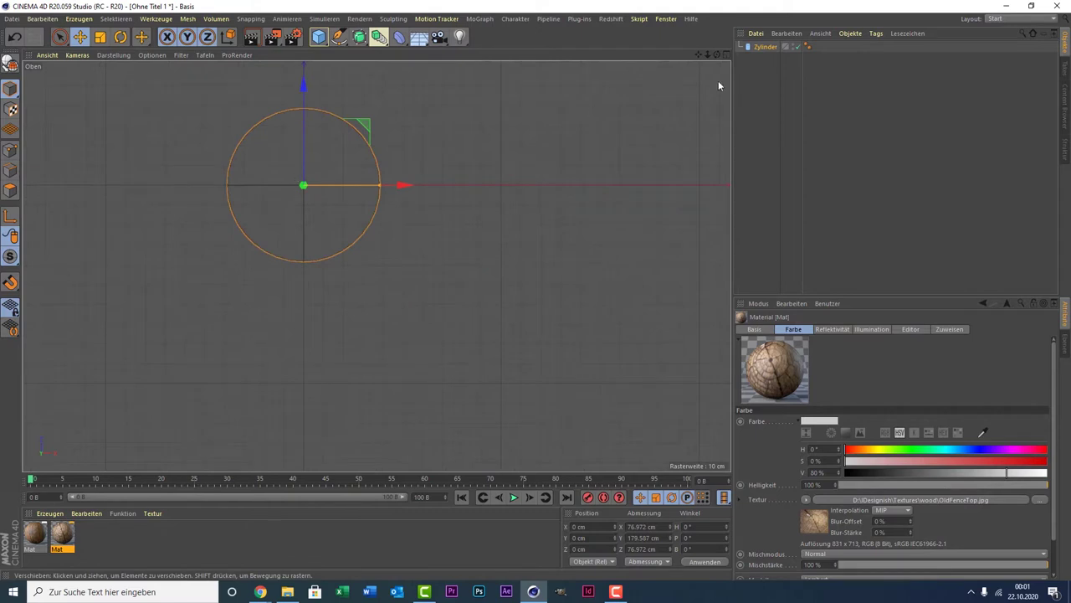
drag(702, 52, 773, 125)
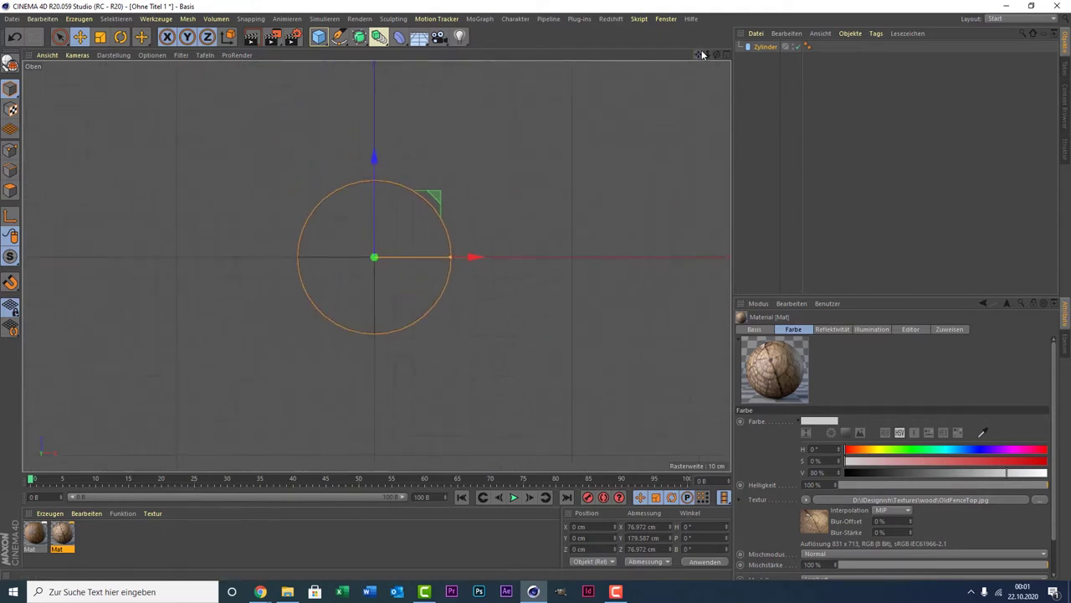
key(c)
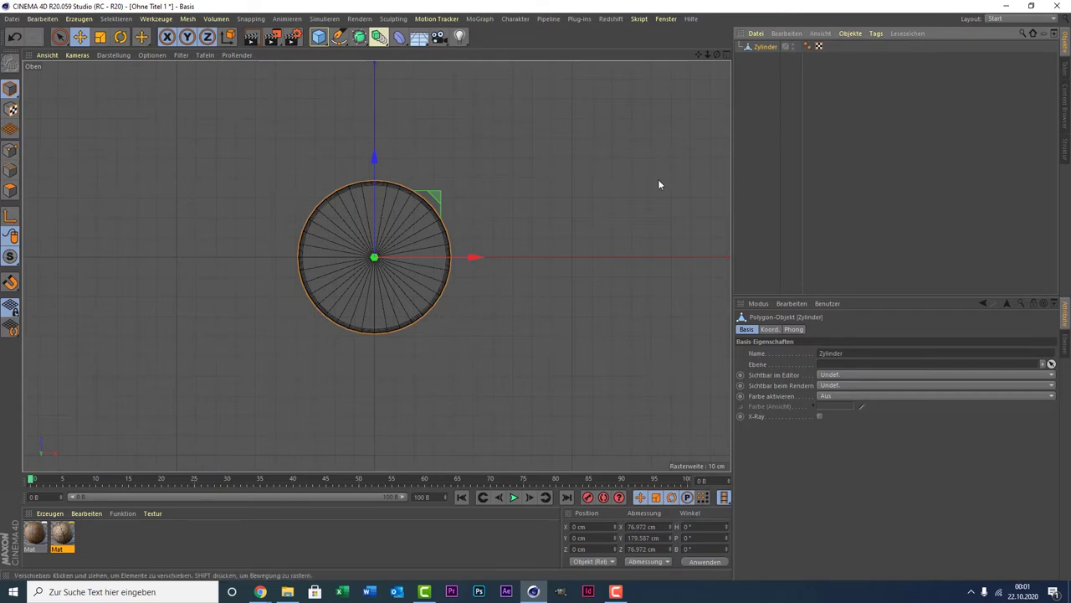
Step: In Polygon mode, paint-select the whole top cap with 'only visible' selection turned off
click(10, 190)
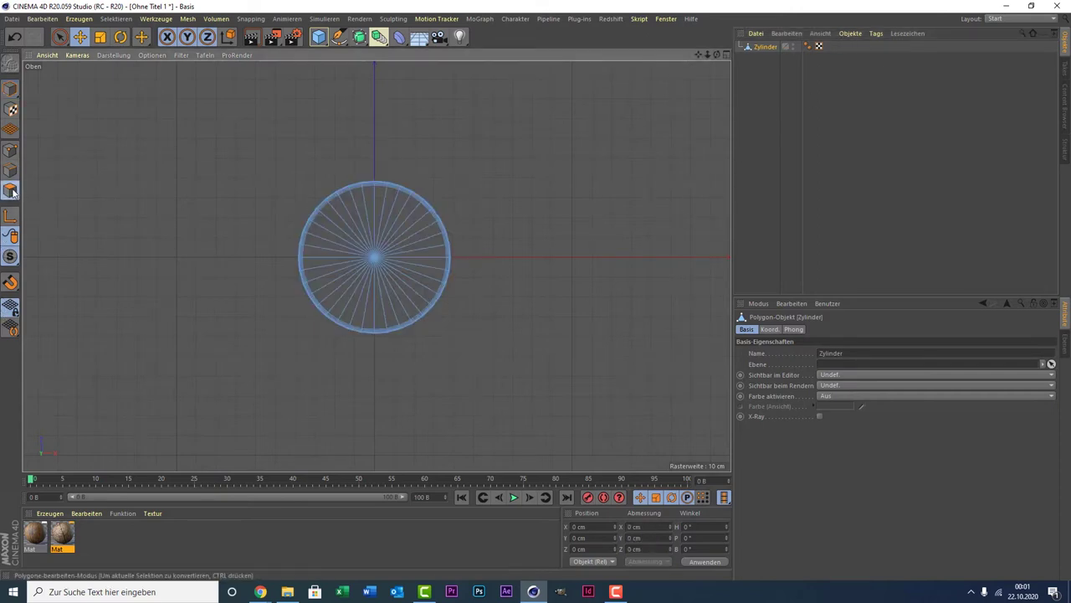
click(61, 38)
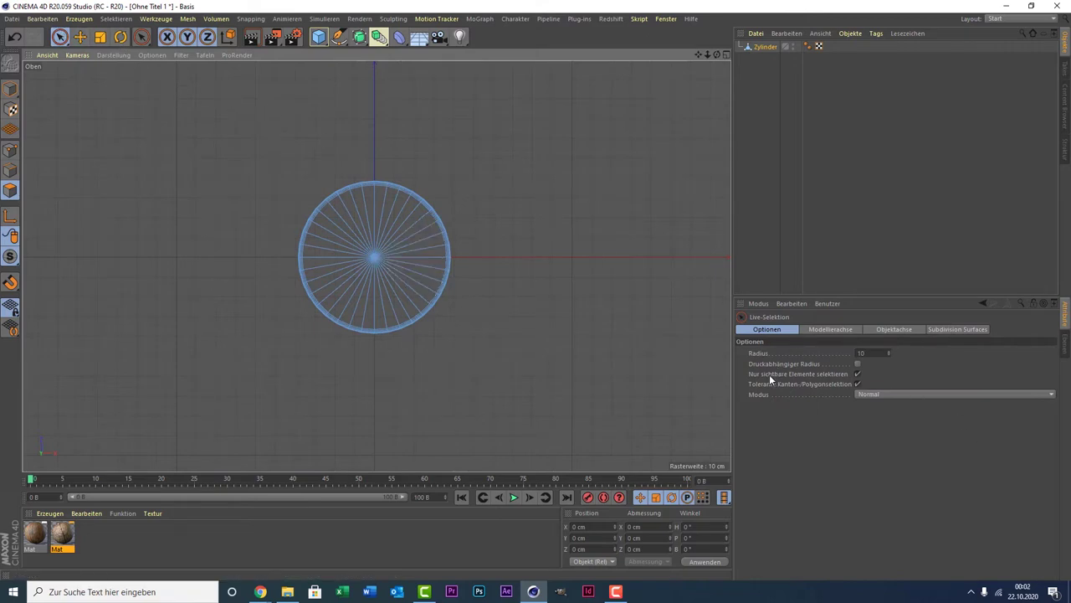
click(857, 373)
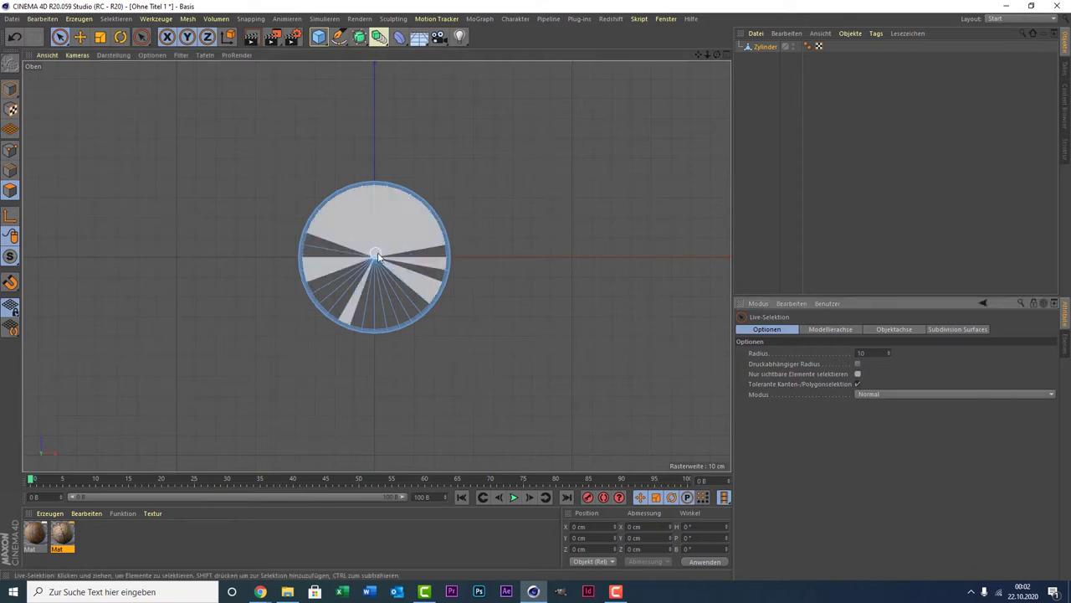
mouse_move(388, 266)
mouse_down()
mouse_move(376, 230)
mouse_move(359, 256)
mouse_move(377, 268)
mouse_up()
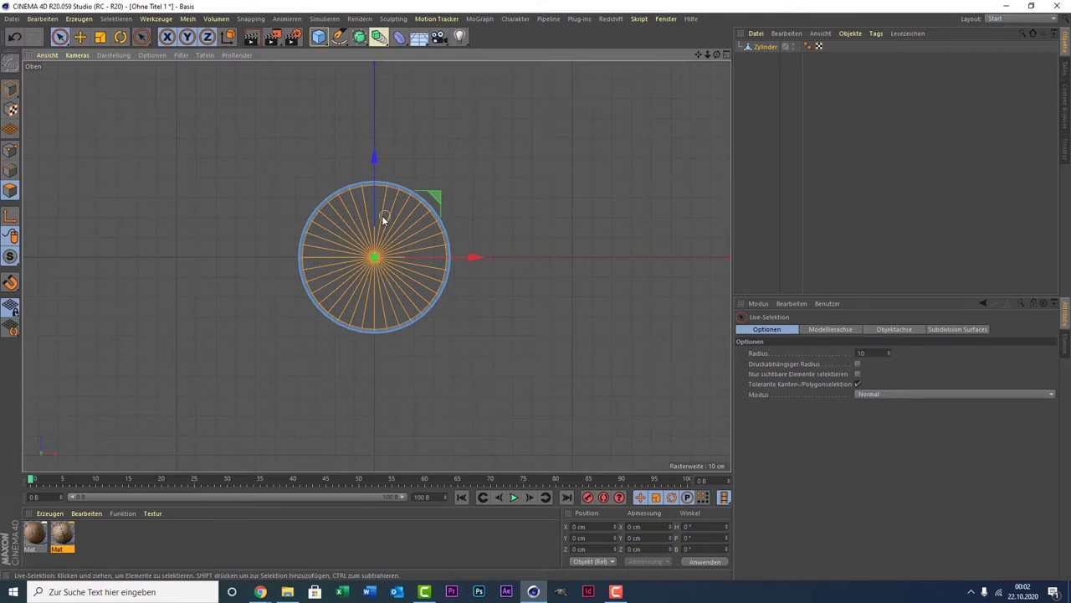
Step: Apply the end-grain material to the selected top cap only, undoing the whole-object drop
middle_click(194, 314)
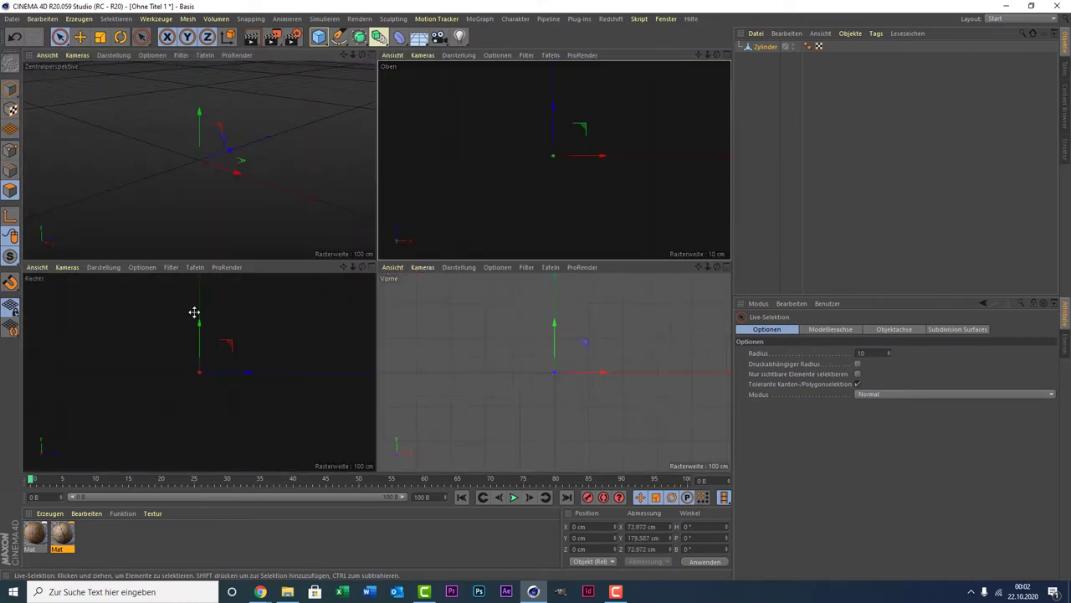
middle_click(268, 138)
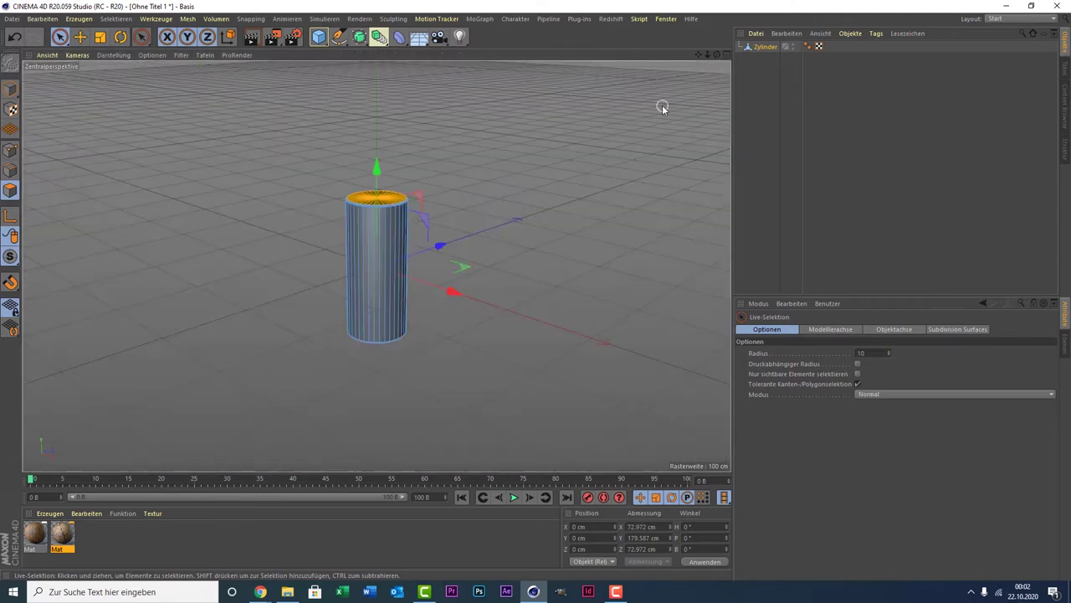
drag(717, 54, 694, 76)
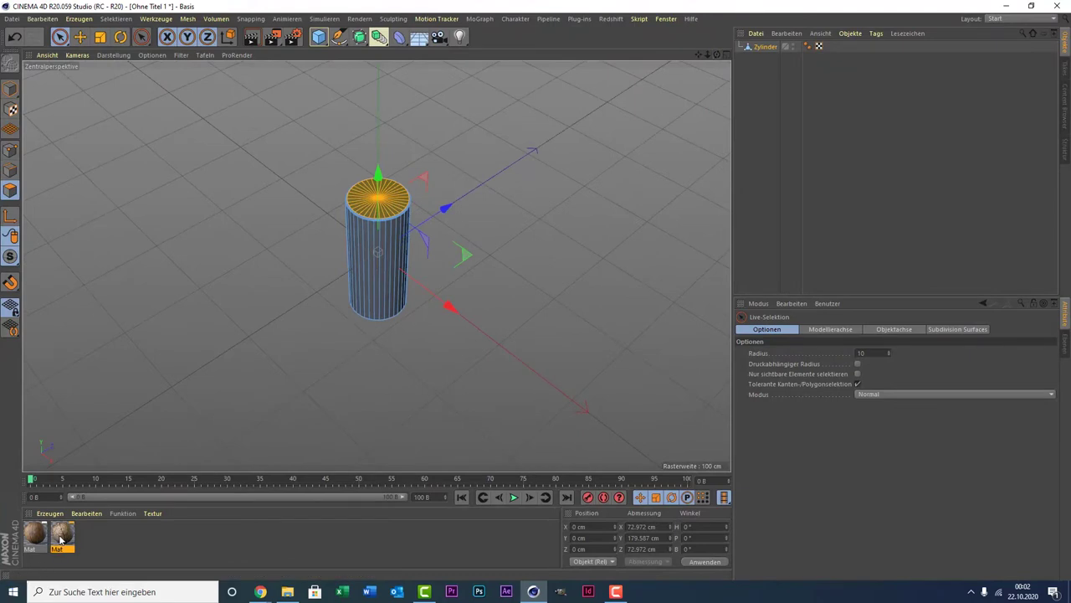
drag(60, 540, 648, 569)
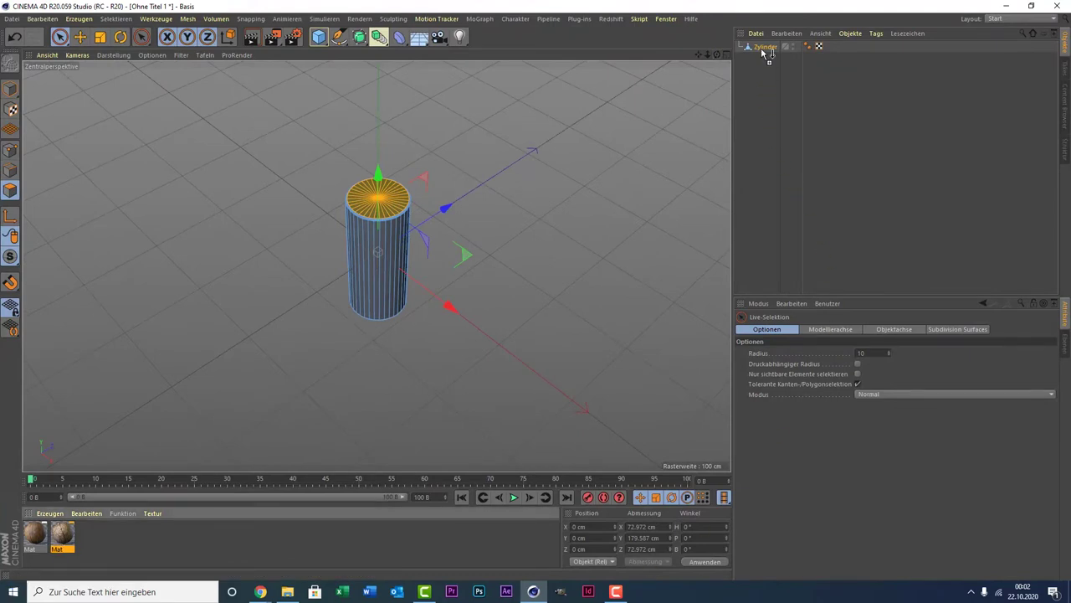
drag(761, 48, 761, 48)
key(ctrl+z)
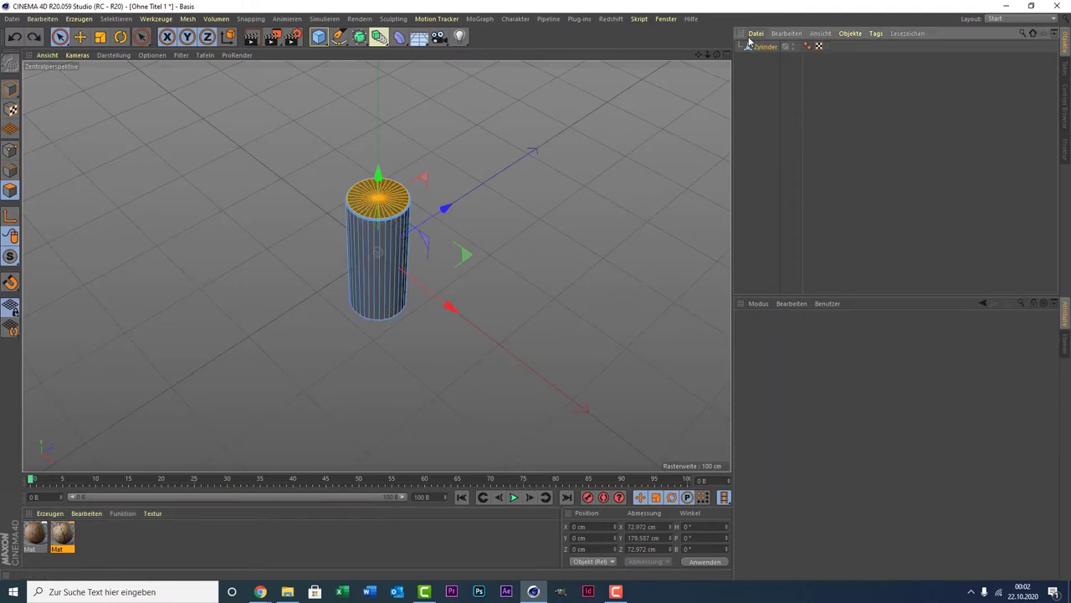
drag(63, 535, 283, 333)
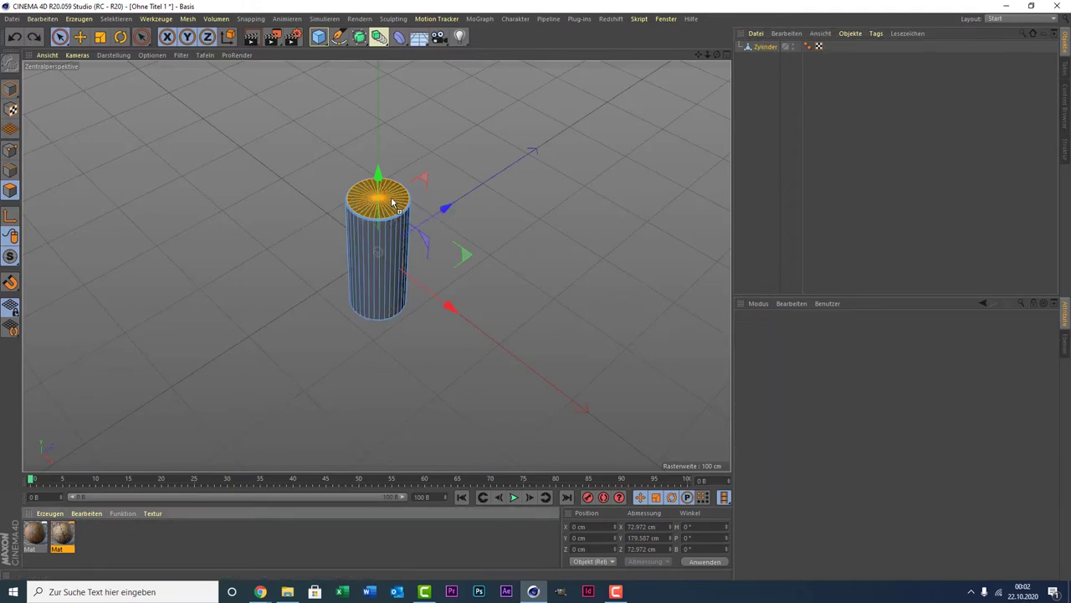
drag(393, 202, 393, 203)
scroll(360, 192, up, 3)
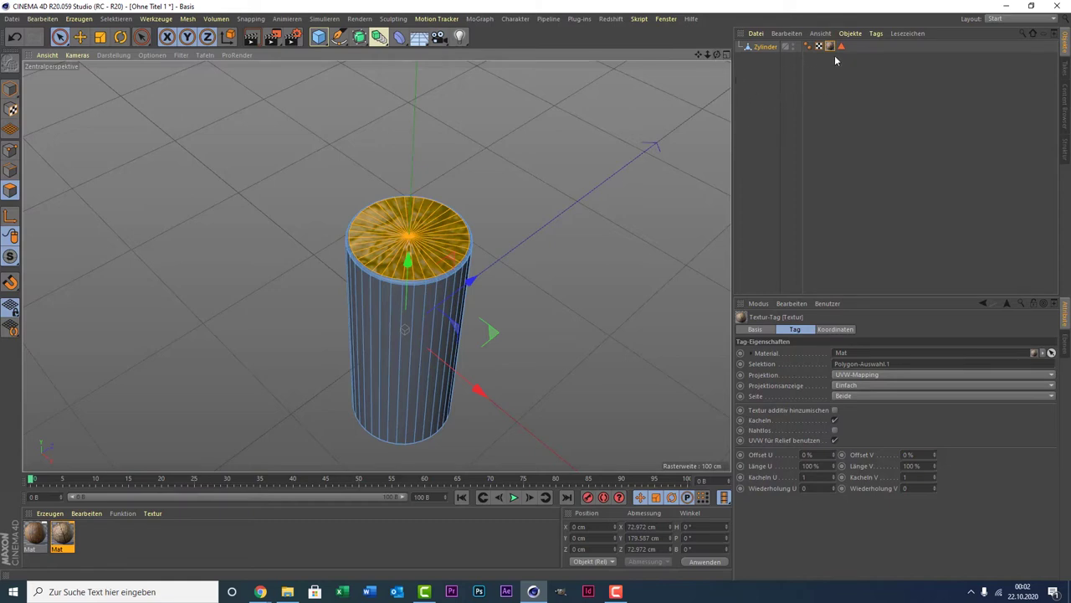
Step: Set the cap texture to Quader-Mapping and show the maximized top view with Gouraud shading
click(867, 375)
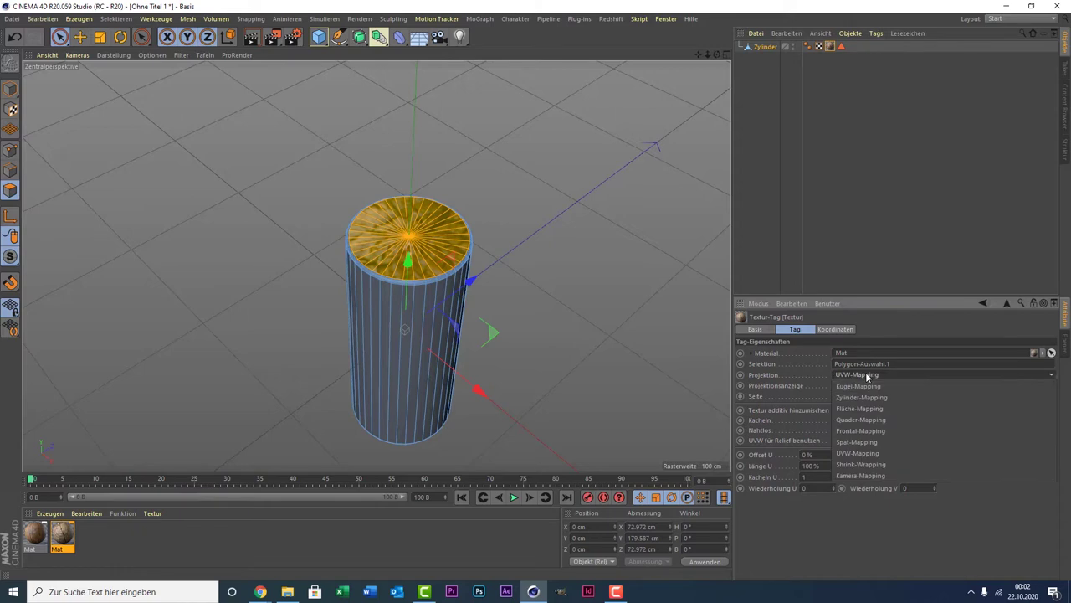
click(876, 420)
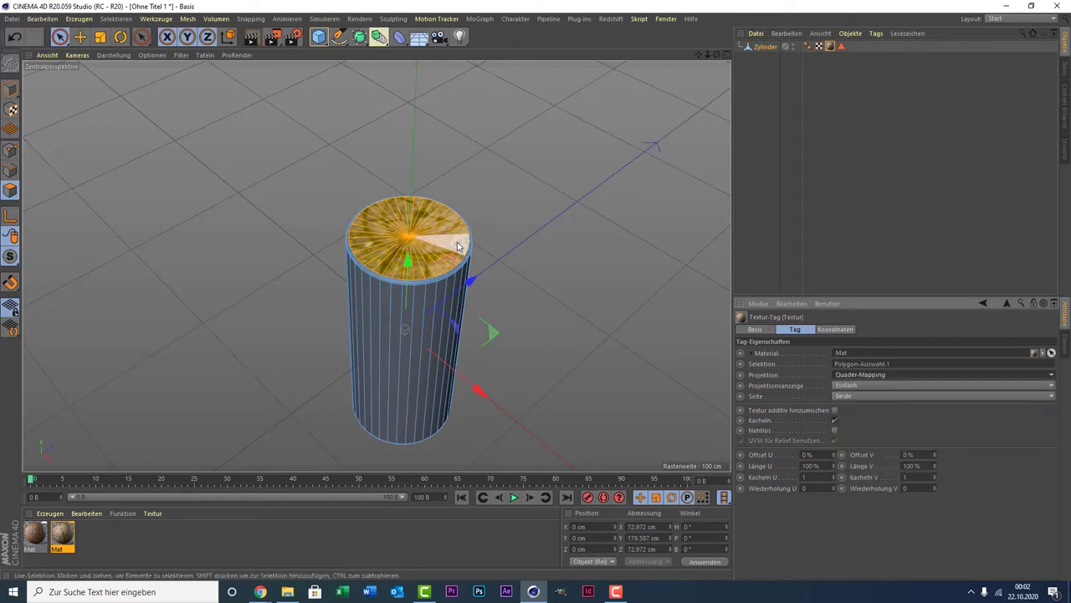
middle_click(311, 163)
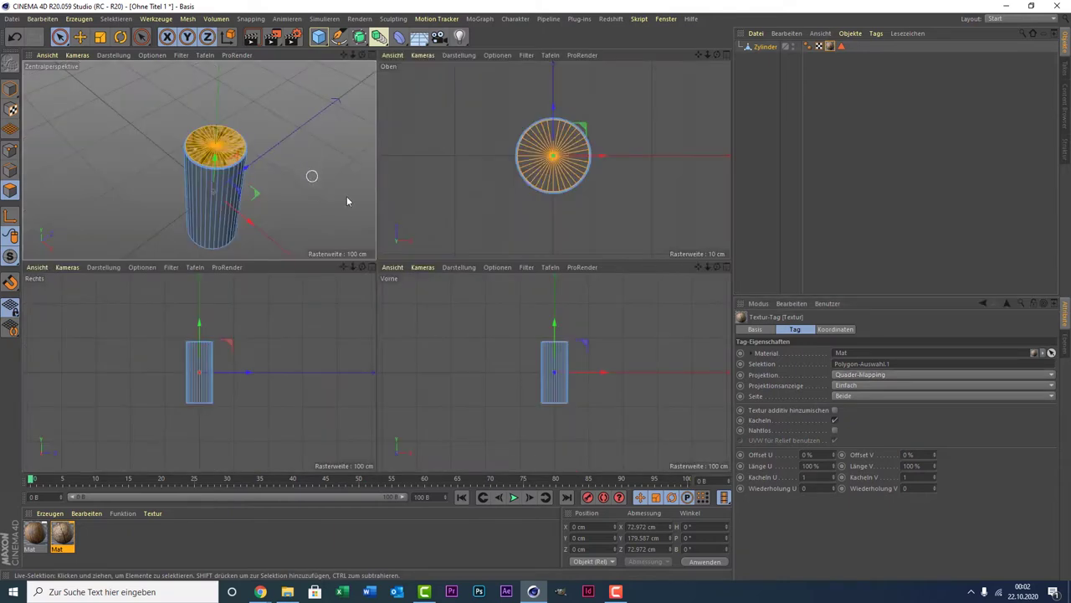
middle_click(489, 157)
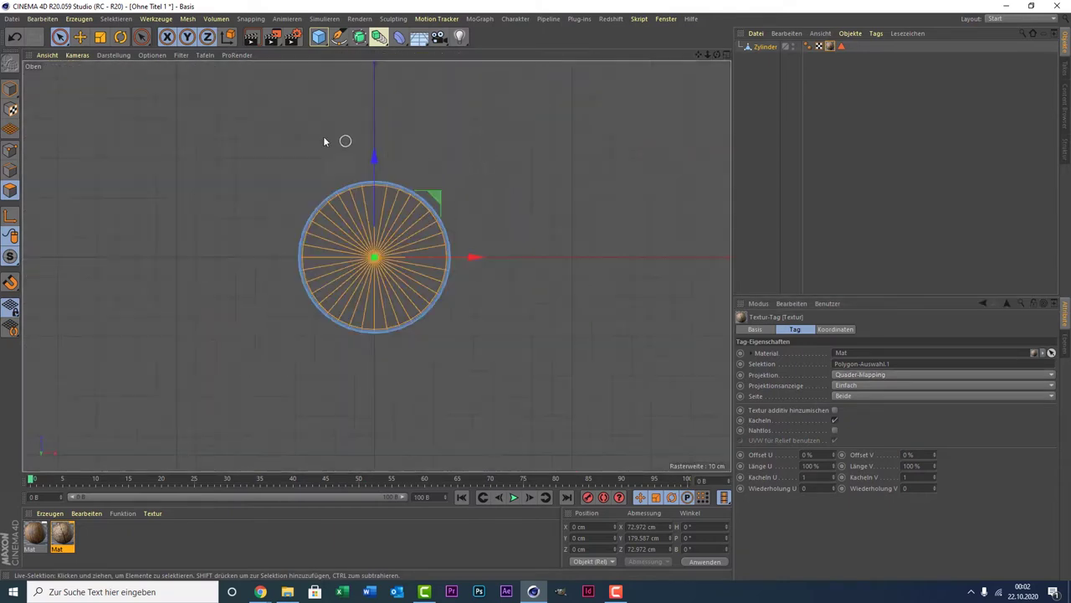
click(121, 55)
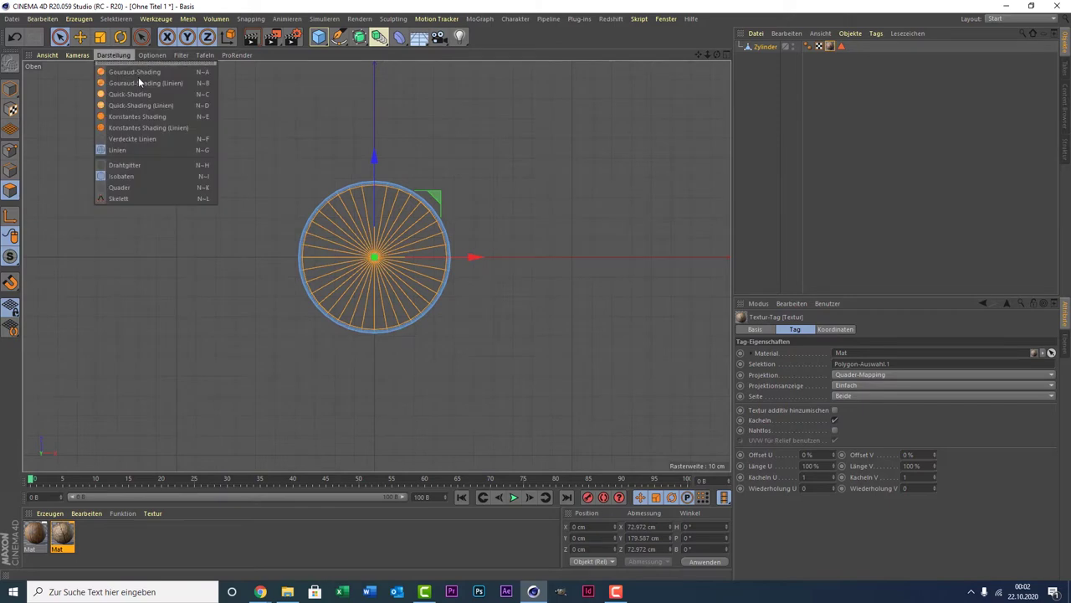
click(140, 70)
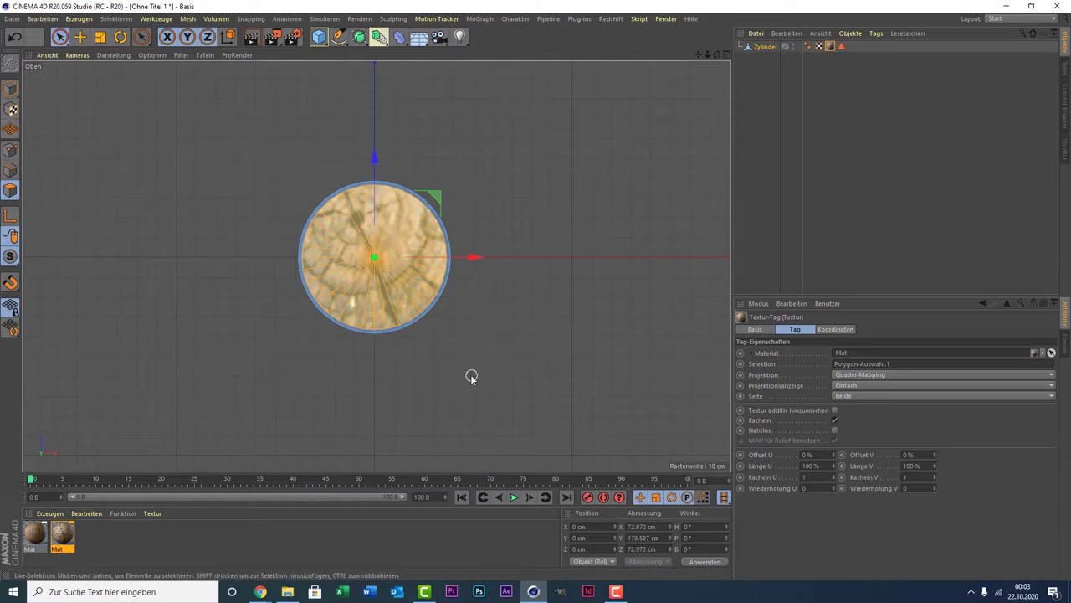
Step: In Texture mode, scale the end-grain projection down to about 38 cm to fit the cap
click(12, 109)
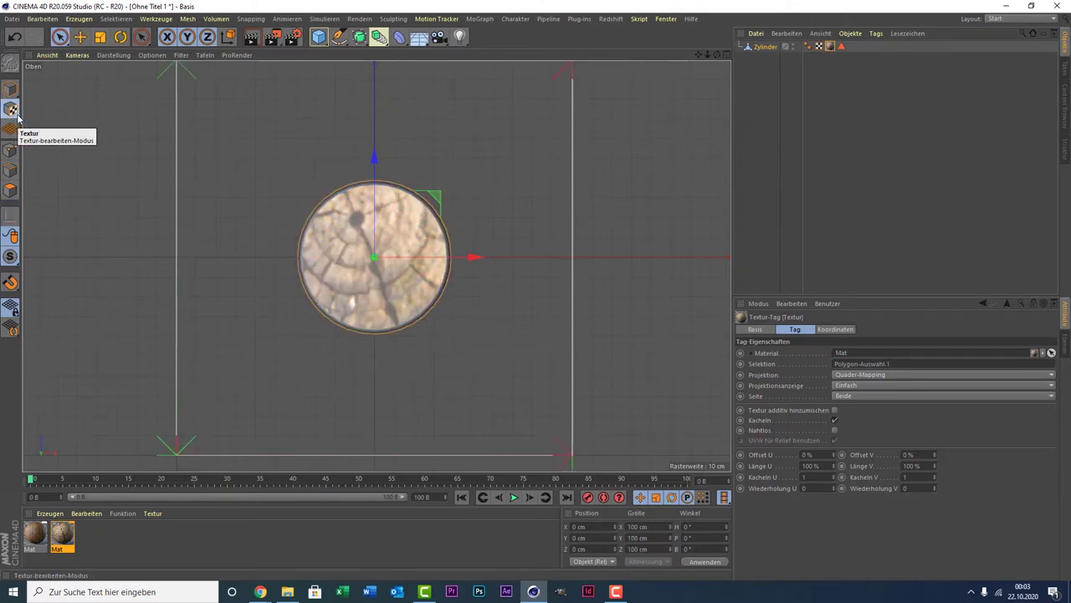
key(t)
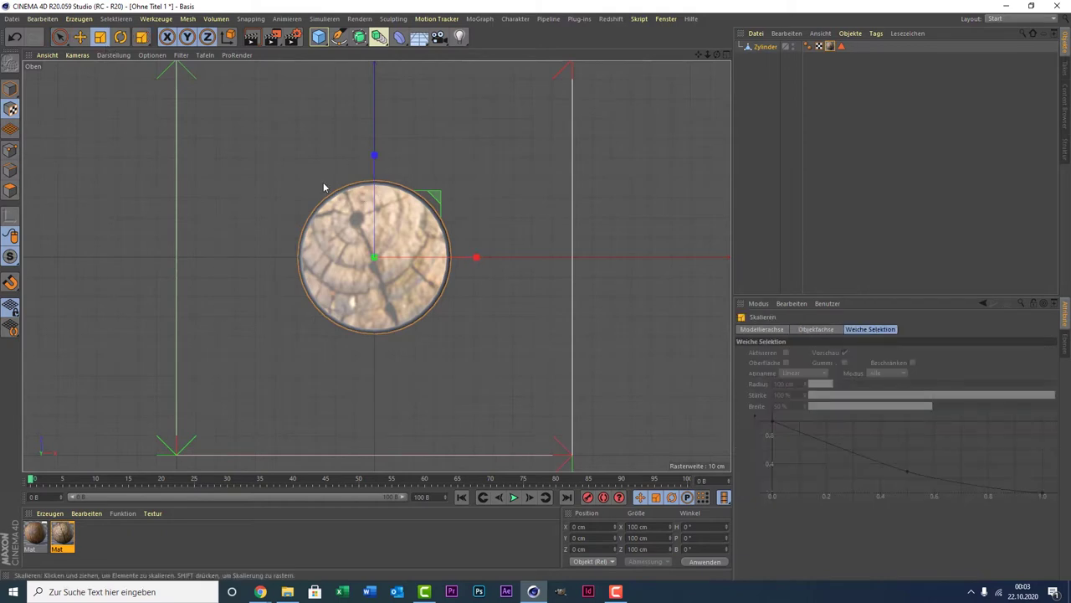
drag(122, 84, 106, 418)
scroll(106, 417, up, 2)
key(space)
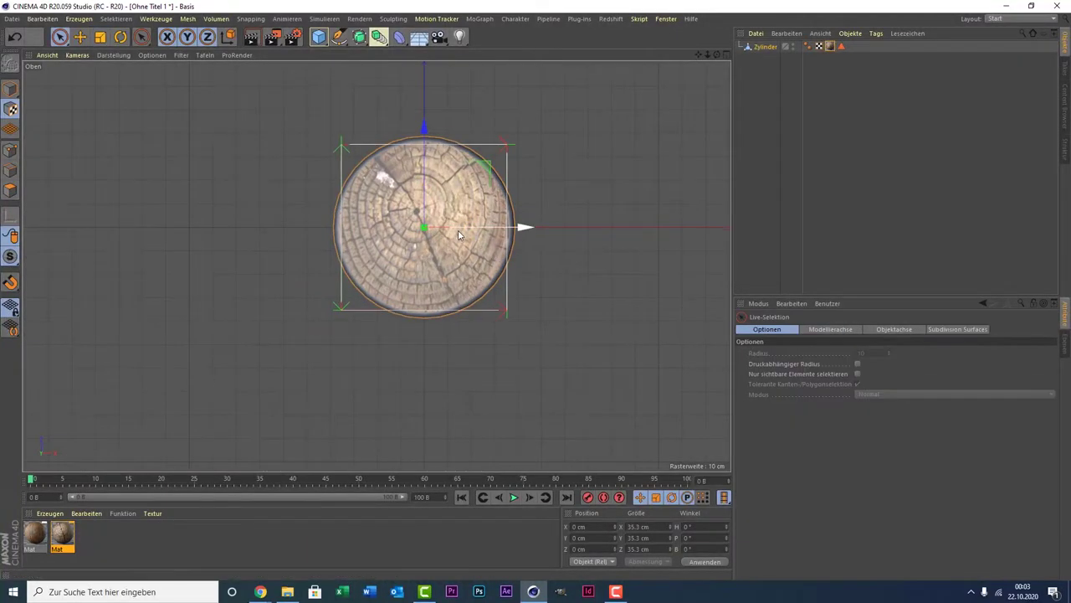
key(space)
Step: Enlarge the texture slightly so it covers the cap, then maximize the perspective view
click(948, 159)
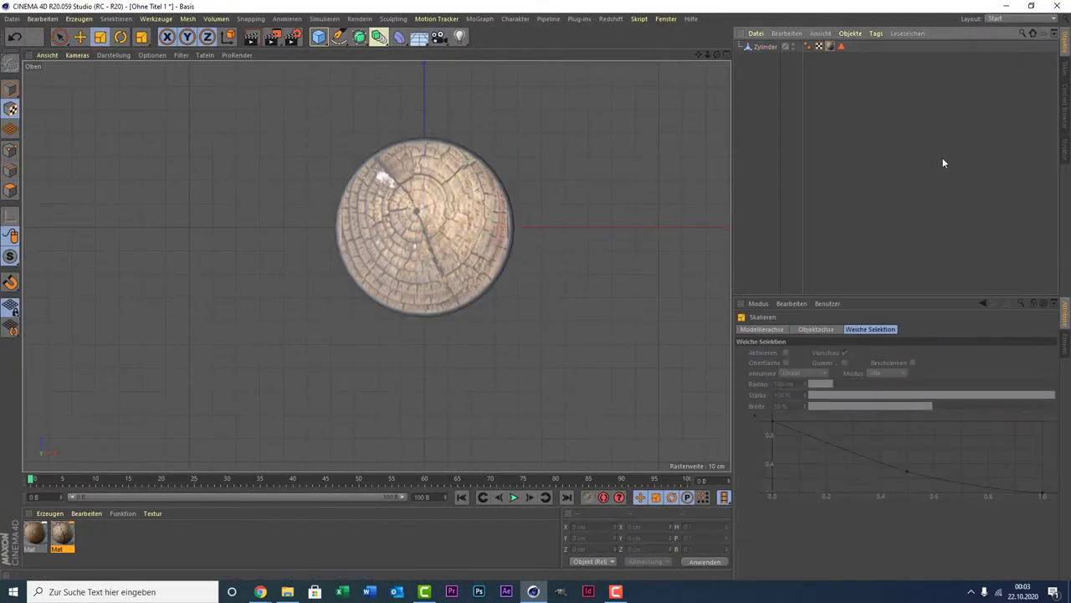
click(765, 47)
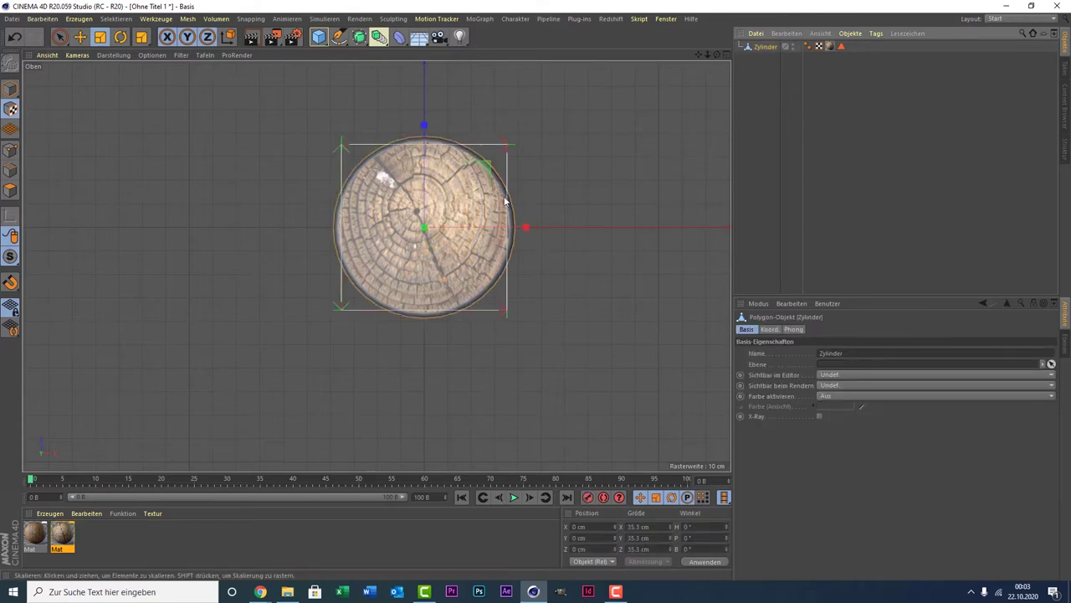
key(space)
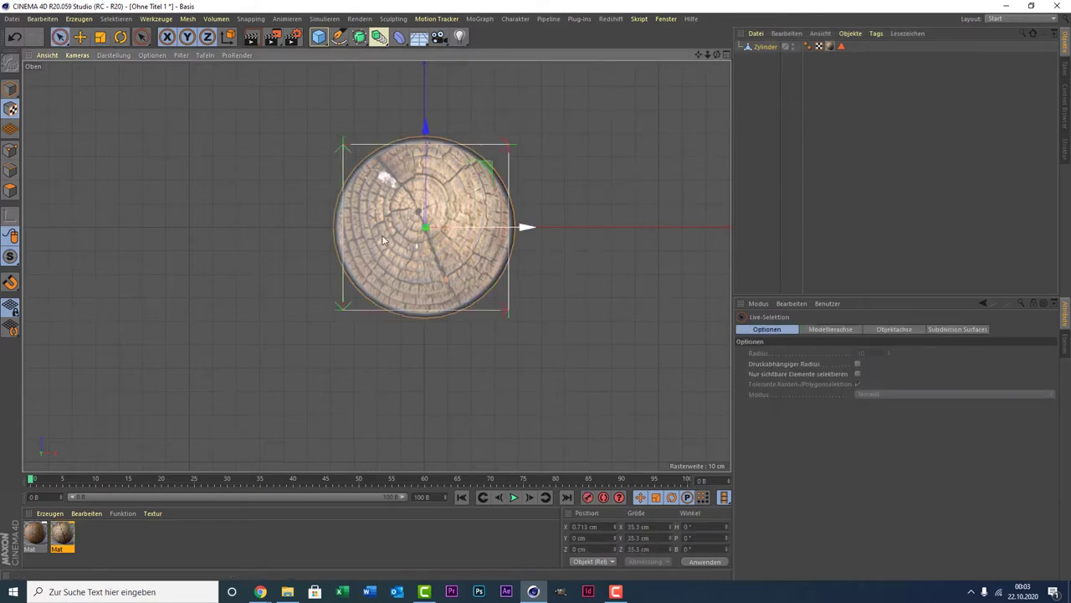
key(space)
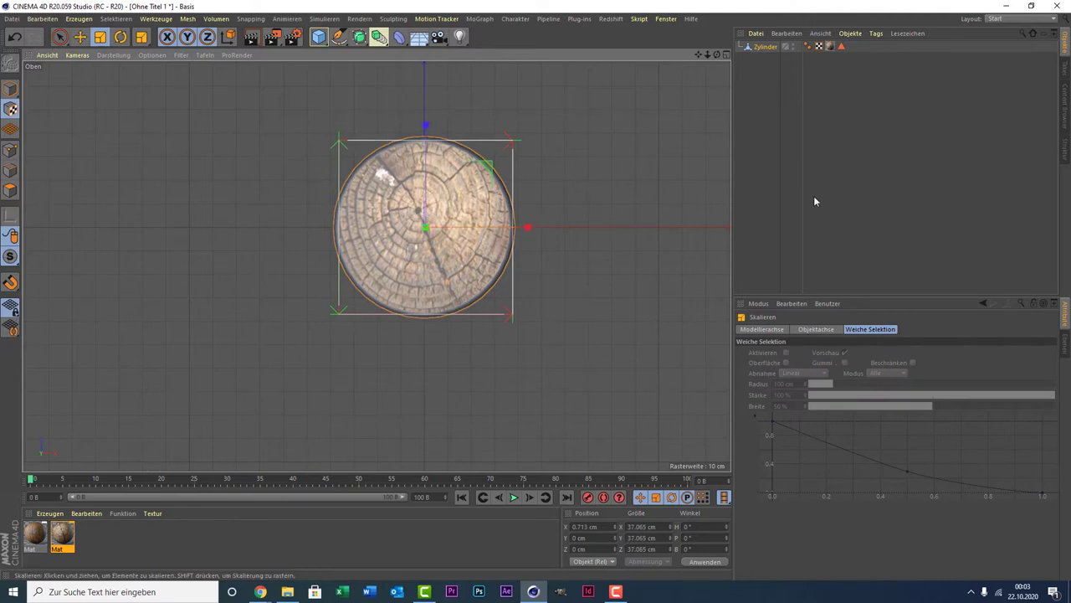
click(1022, 174)
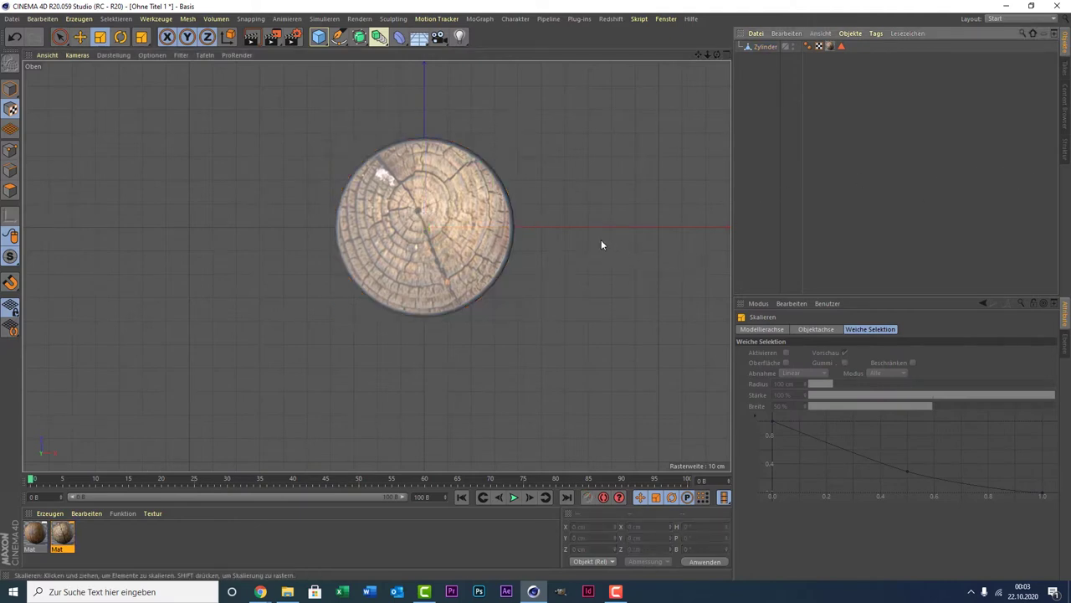
click(764, 46)
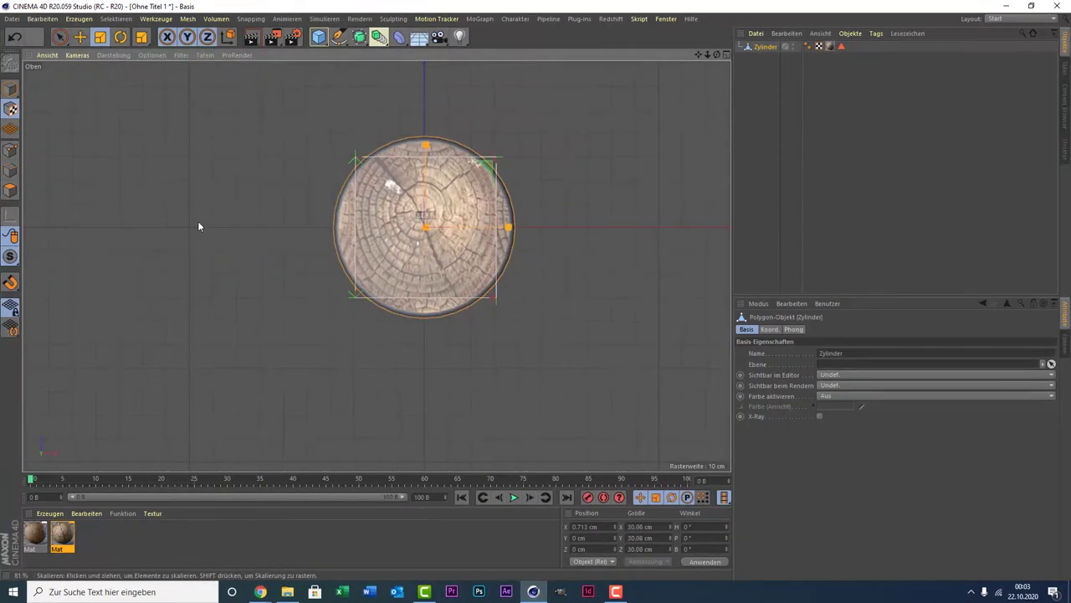
drag(244, 199, 270, 181)
click(824, 175)
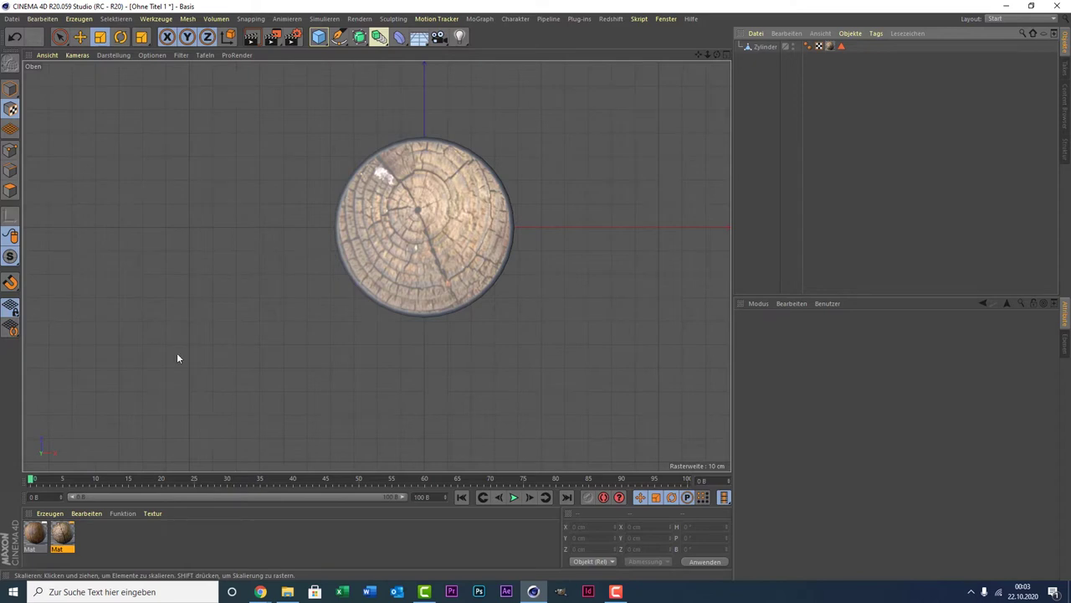
middle_click(144, 262)
middle_click(245, 188)
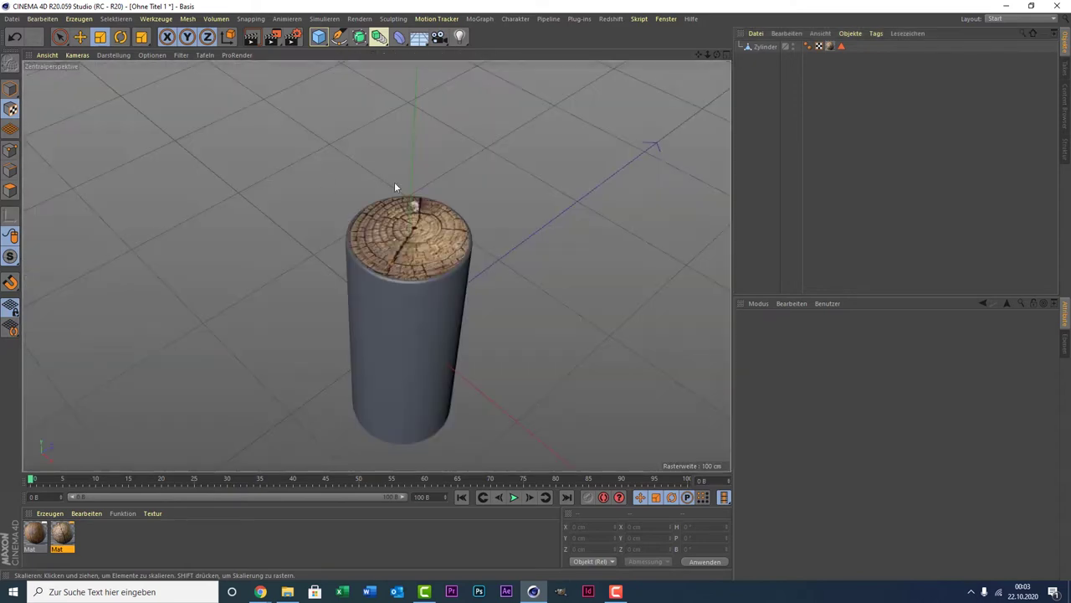
Step: Reselect Zylinder and return to Polygon mode with the top cap selection active
click(766, 47)
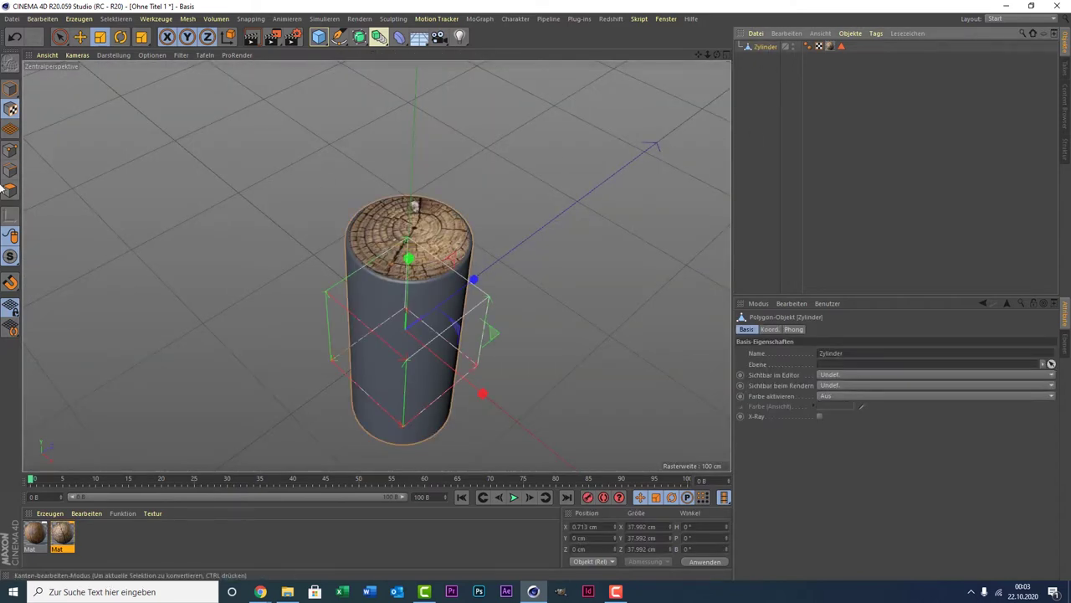
click(10, 89)
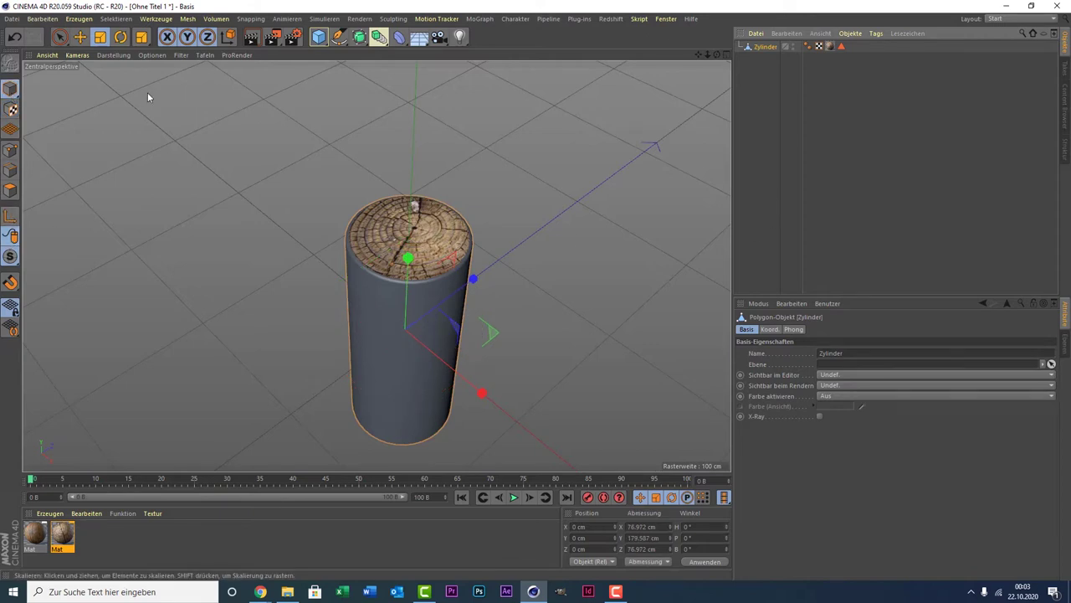
click(10, 191)
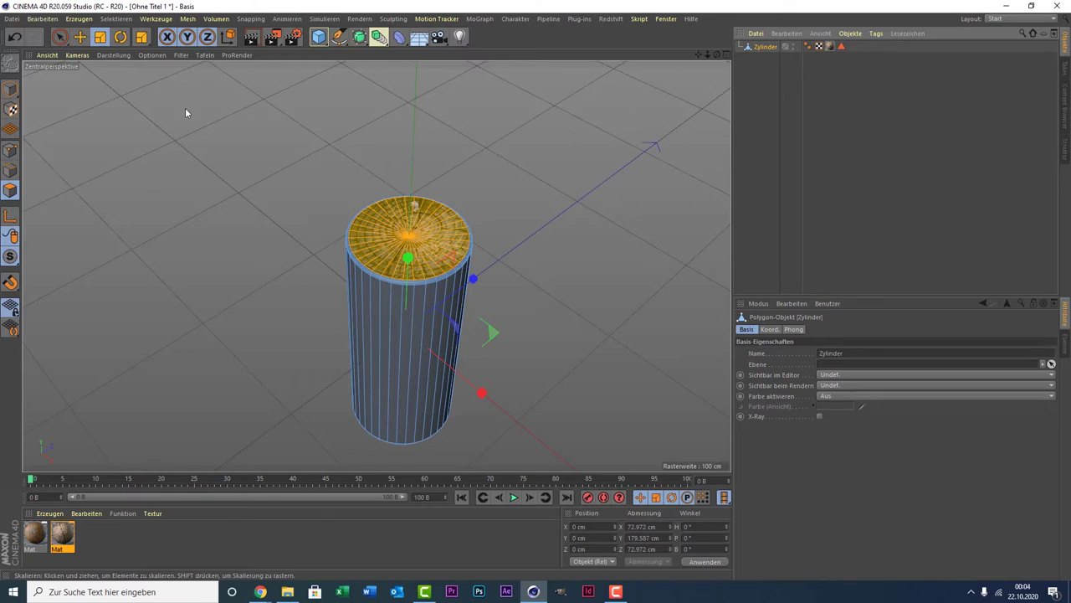
click(117, 19)
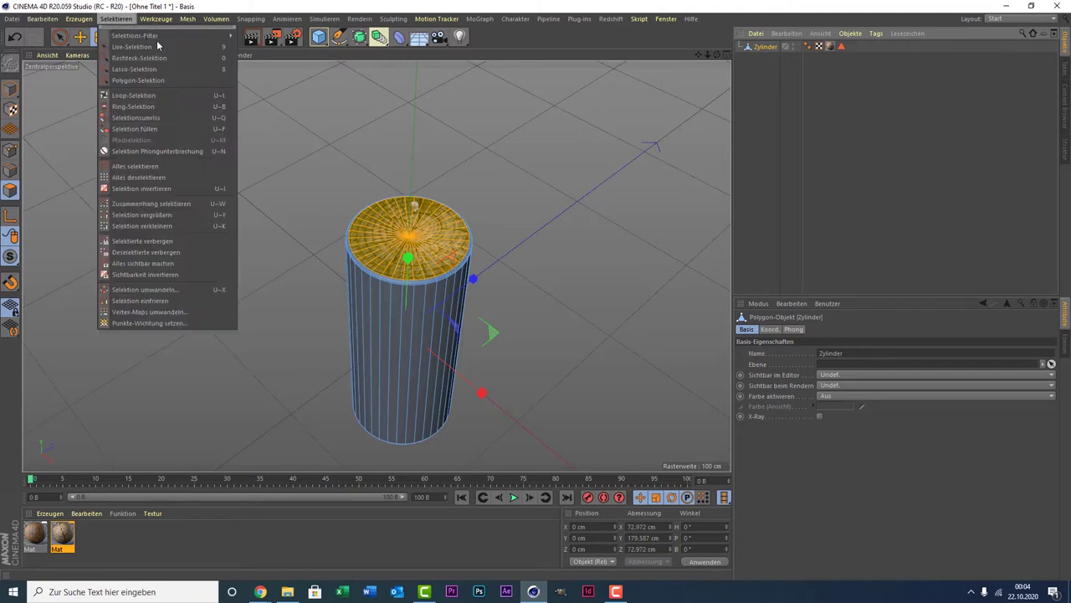
Step: Invert the selection to the sides and apply the bark material with Quader-Mapping projection
click(198, 190)
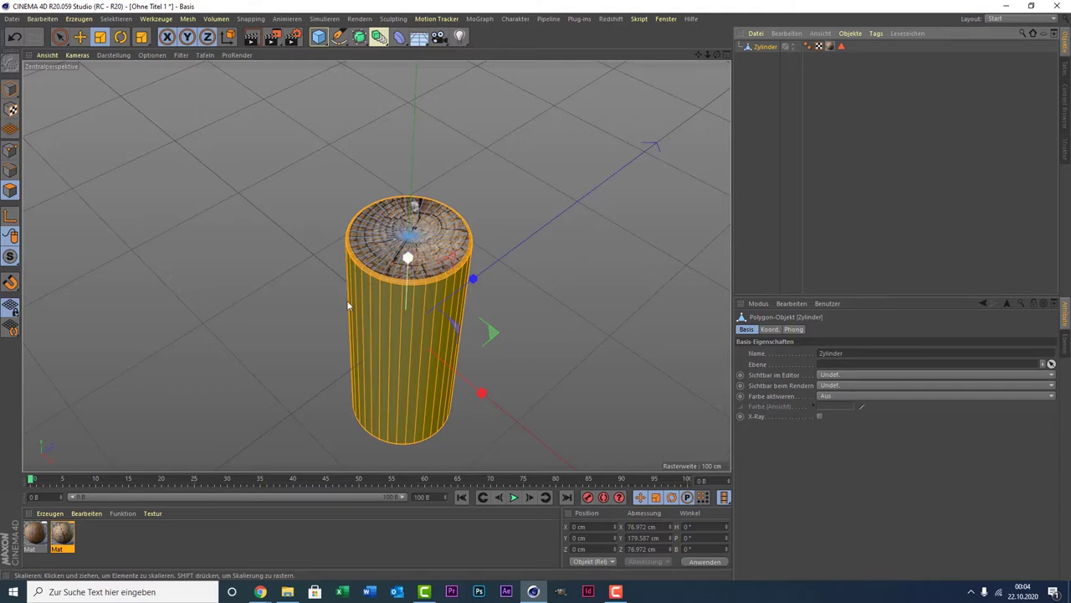
drag(37, 536, 348, 465)
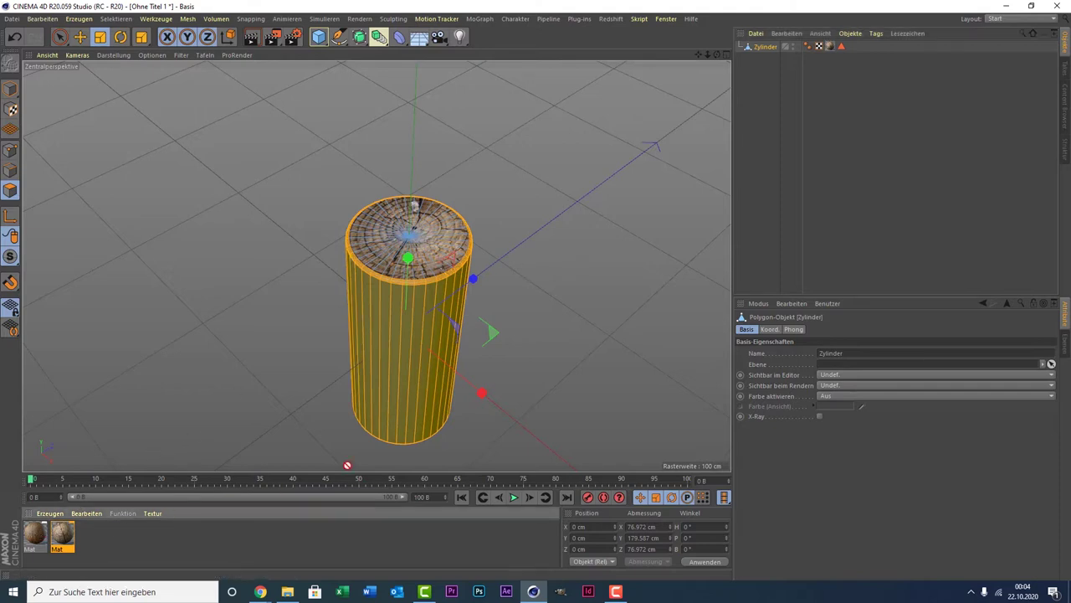
drag(425, 360, 423, 354)
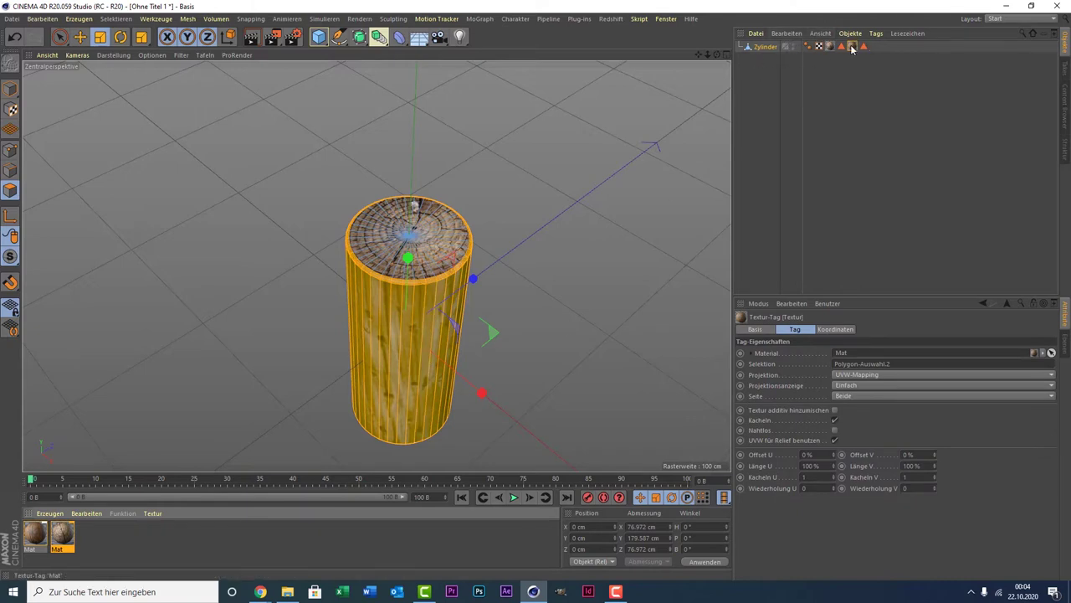
click(855, 375)
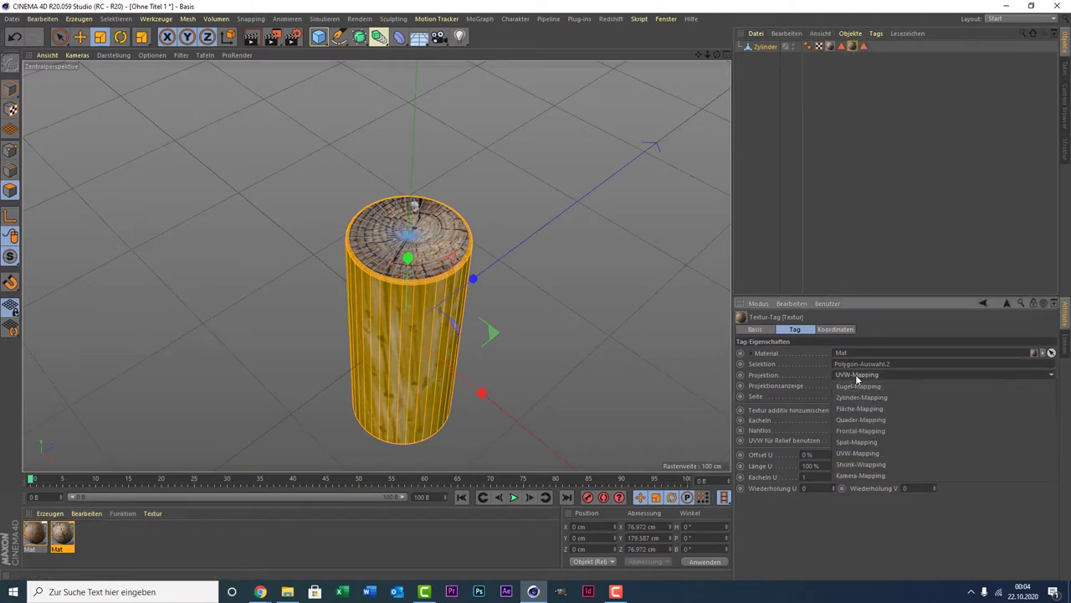
click(864, 418)
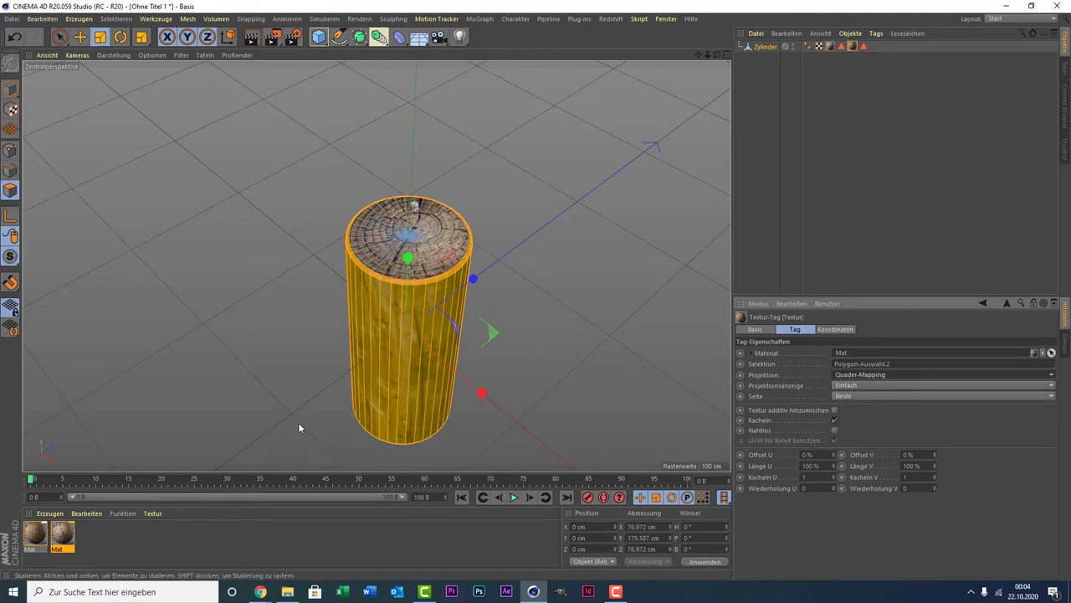
click(873, 147)
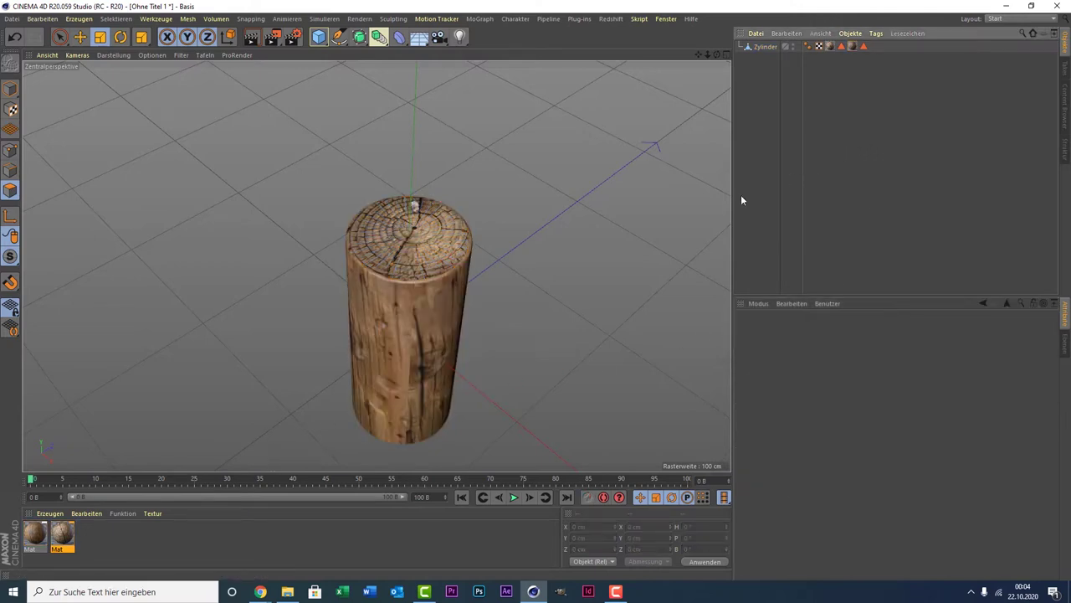
Step: Open the bark material and enable its Relief channel with an image texture
double_click(33, 533)
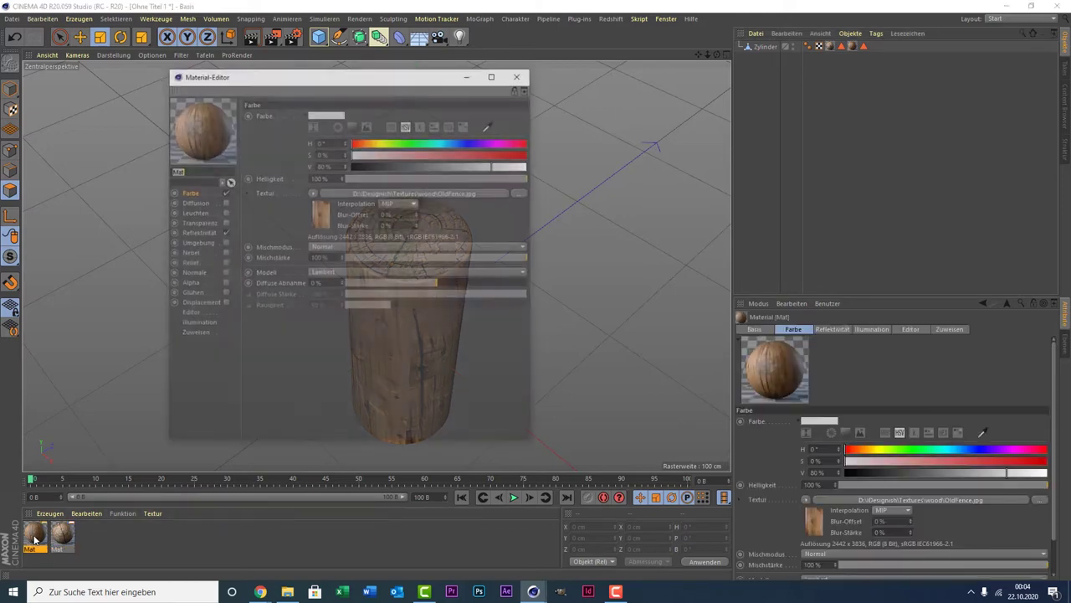
drag(291, 82, 539, 49)
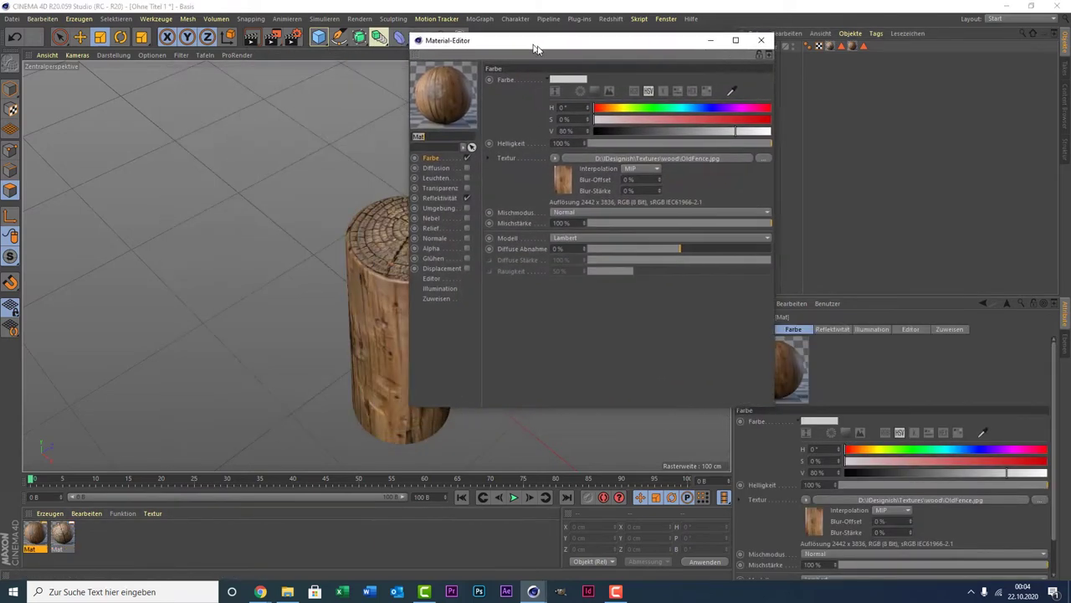
click(471, 230)
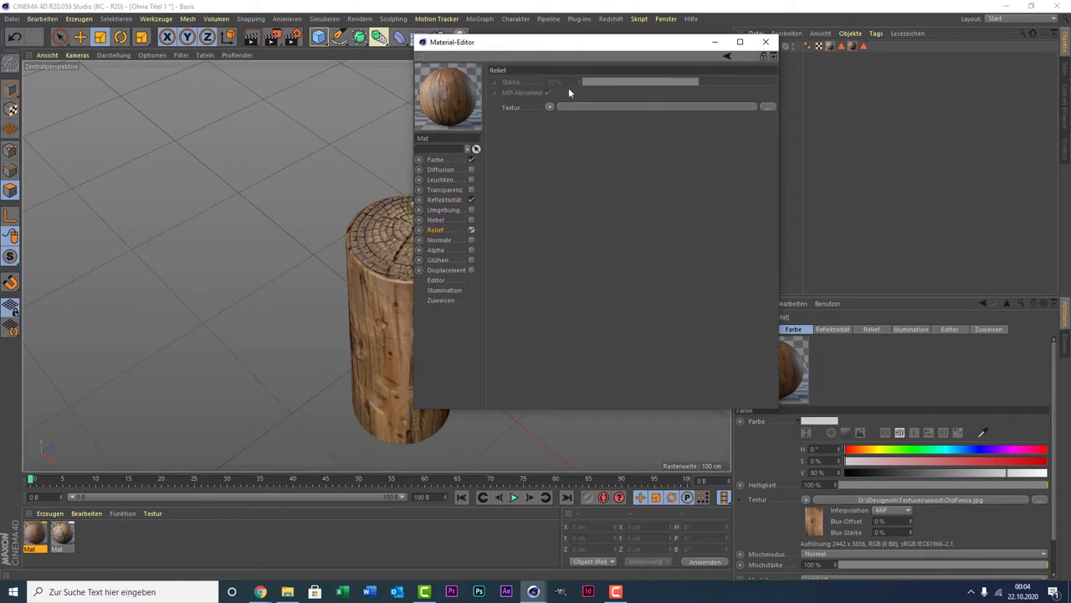
click(549, 106)
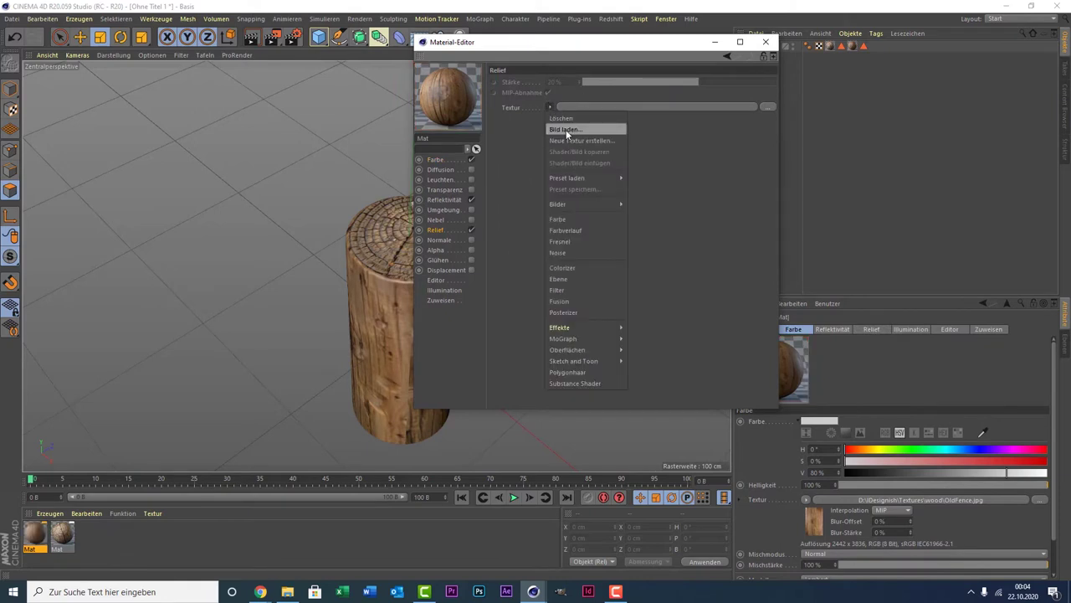
click(577, 126)
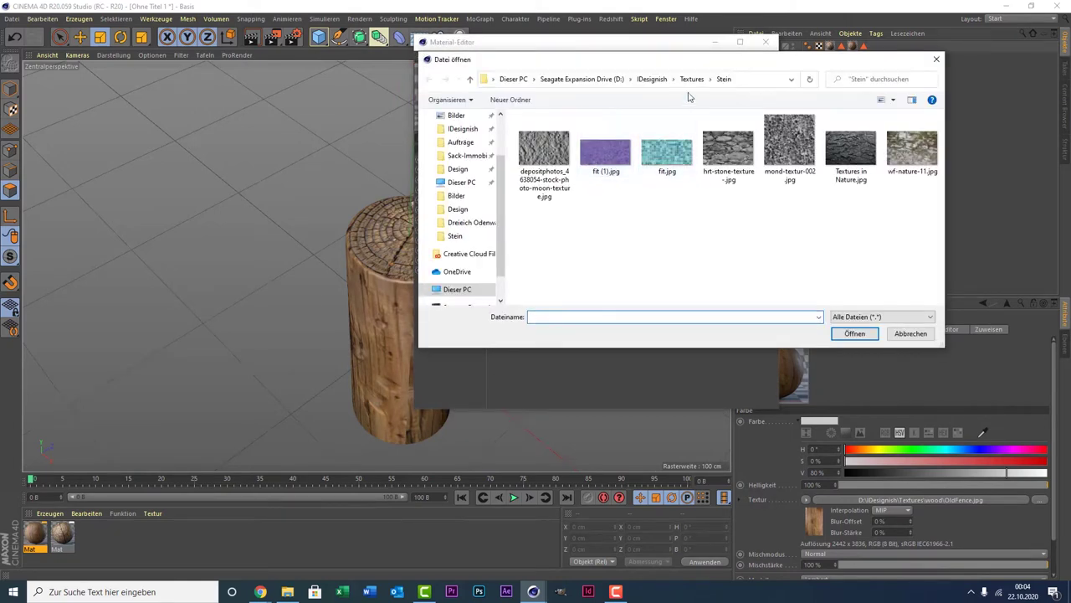
Step: Load OldFence.jpg as the relief image at 100 % strength without copying it, and close the editor
click(691, 79)
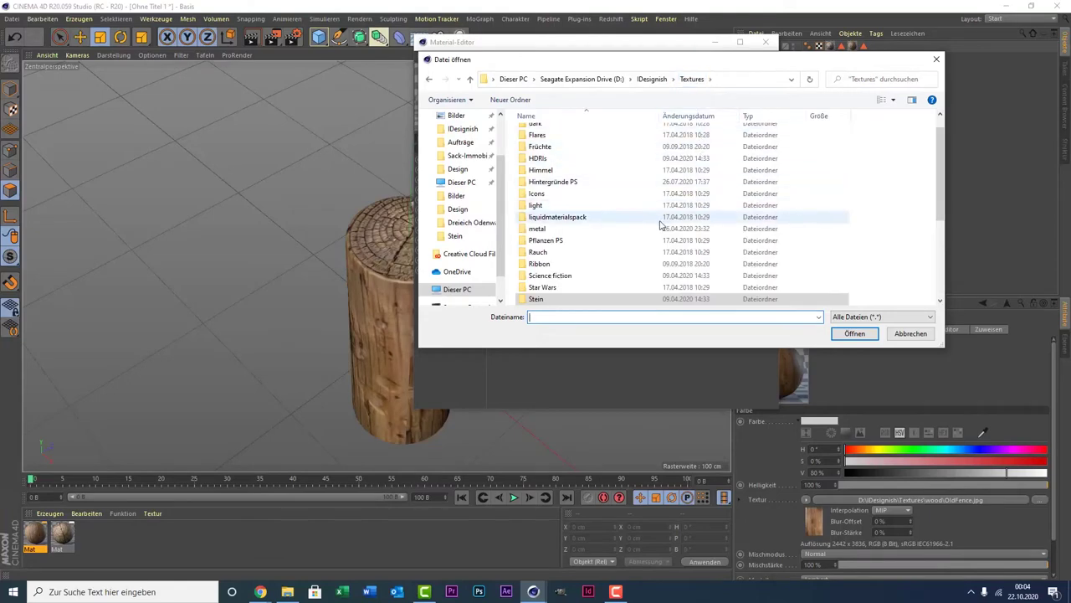
scroll(575, 290, down, 1)
double_click(575, 299)
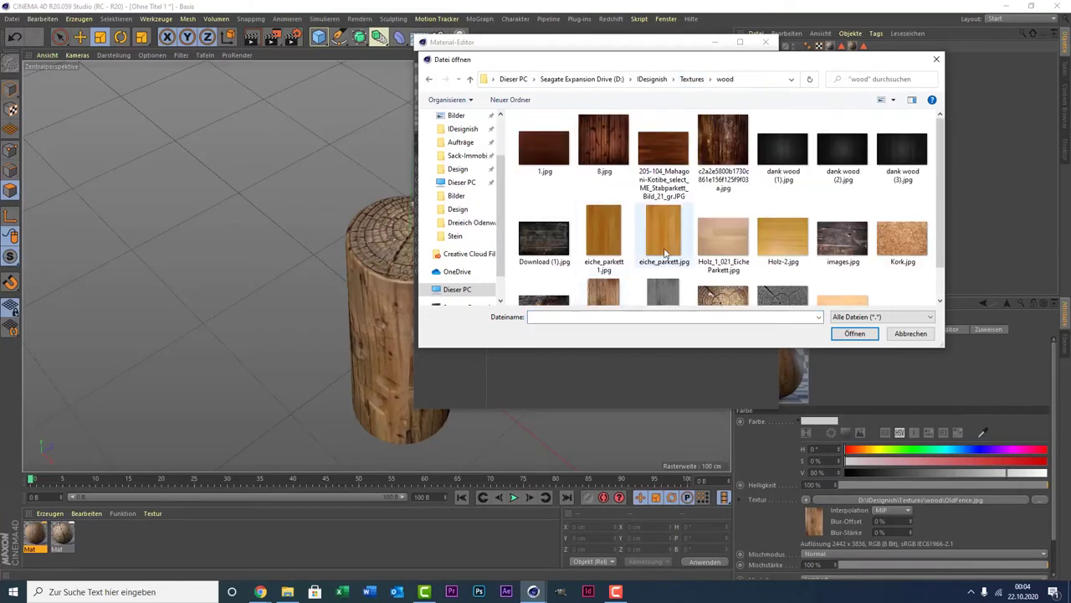
scroll(664, 252, down, 1)
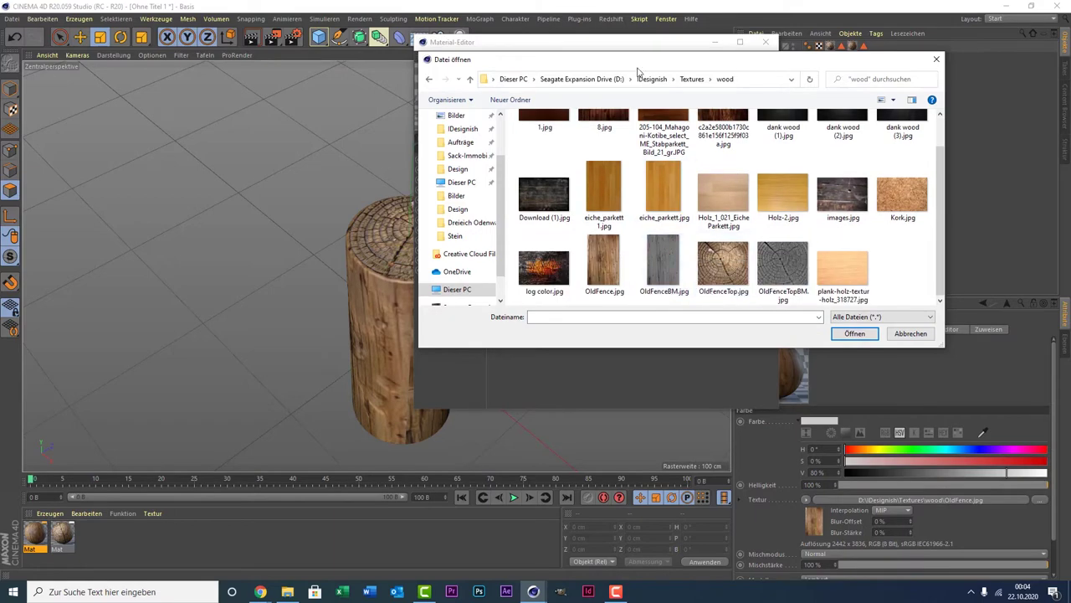
drag(638, 71, 681, 109)
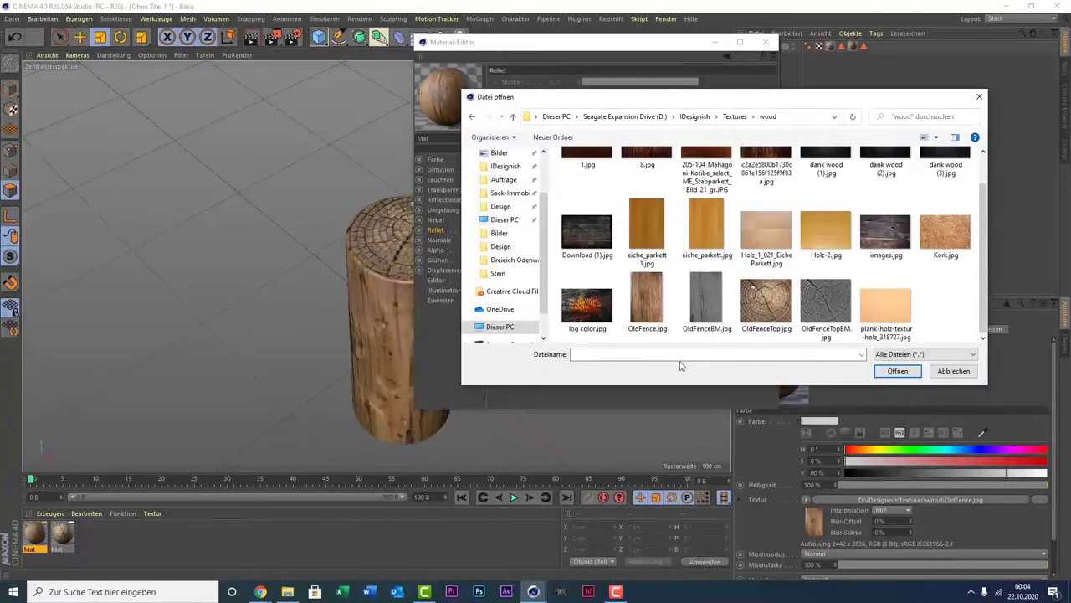
double_click(647, 300)
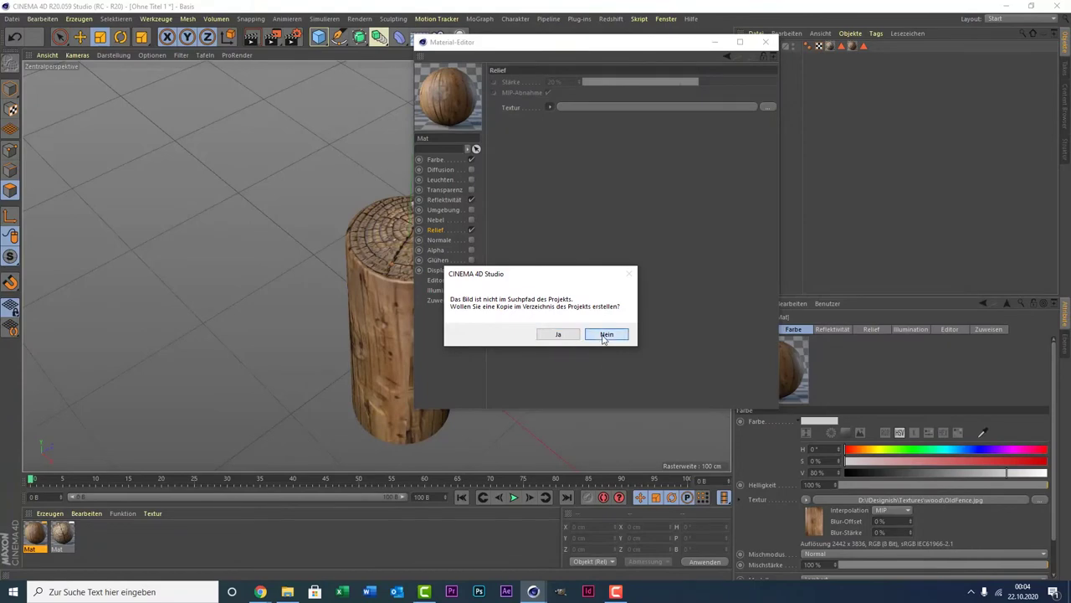
click(603, 335)
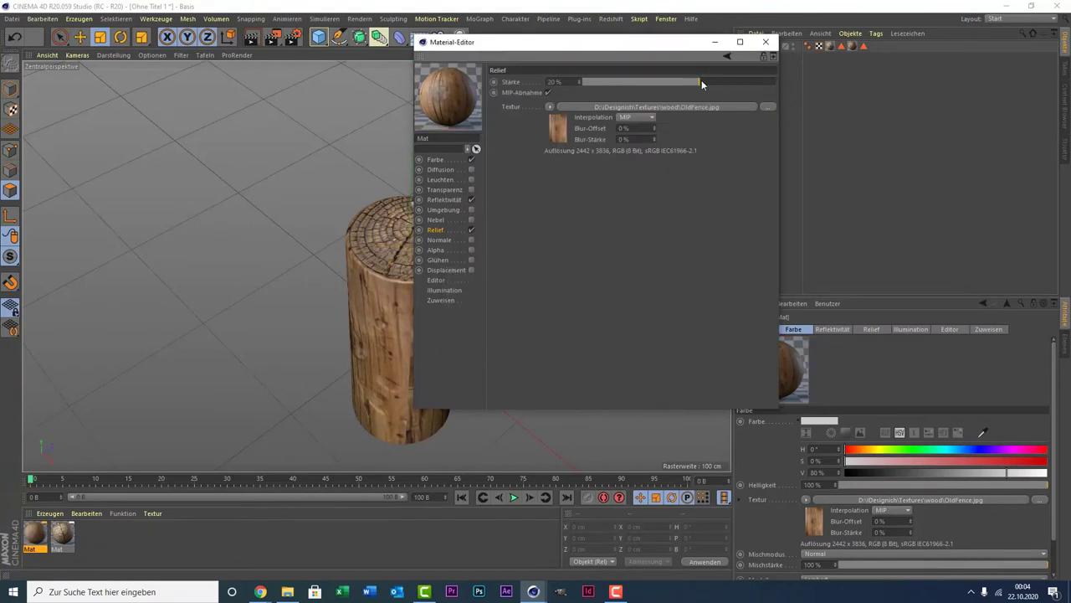
drag(701, 81, 852, 82)
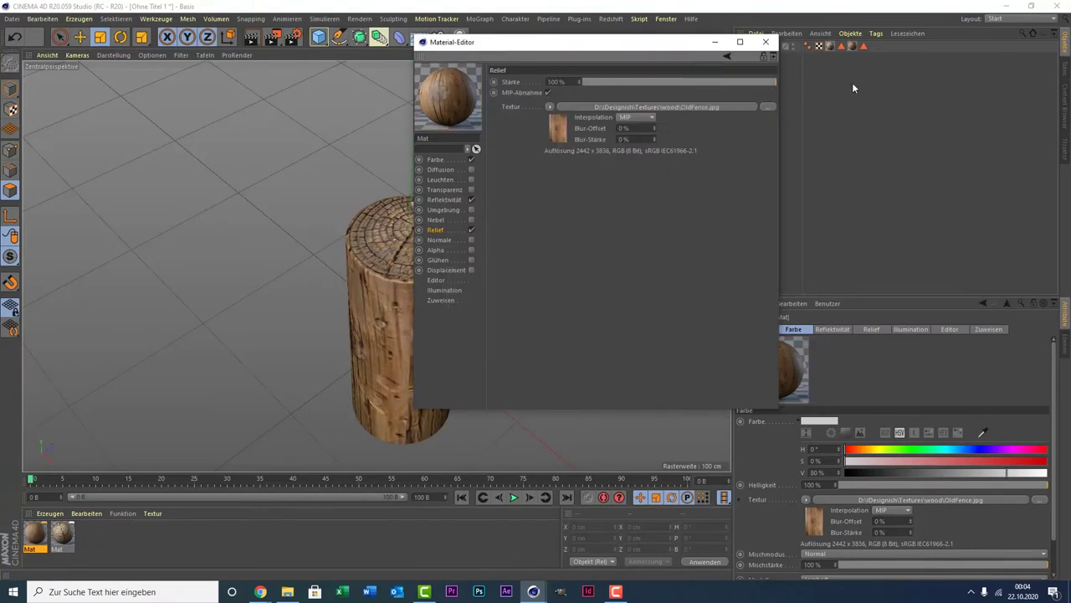
click(766, 46)
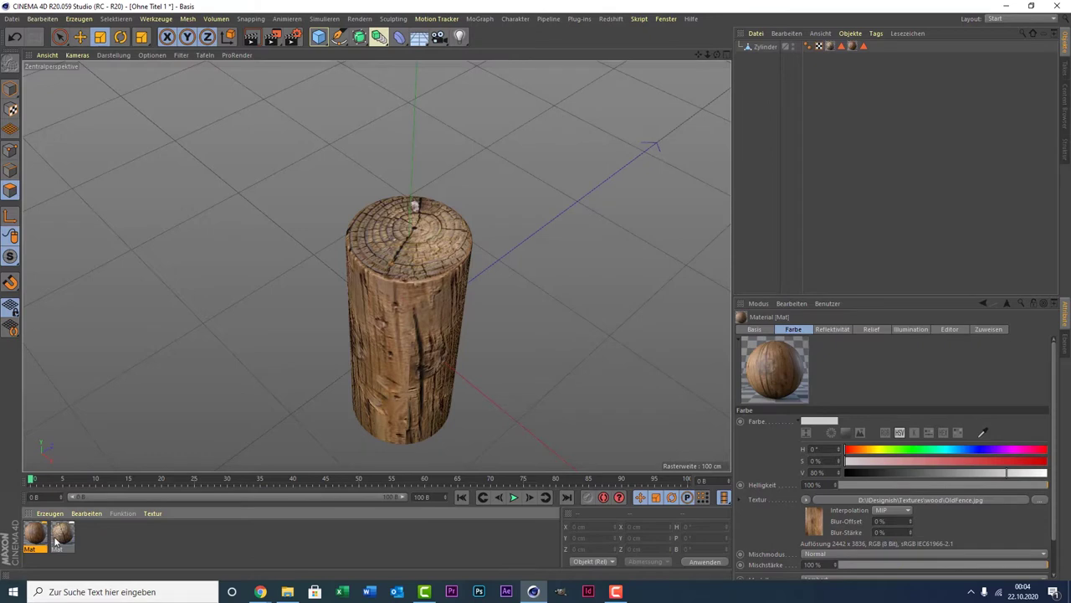
double_click(55, 540)
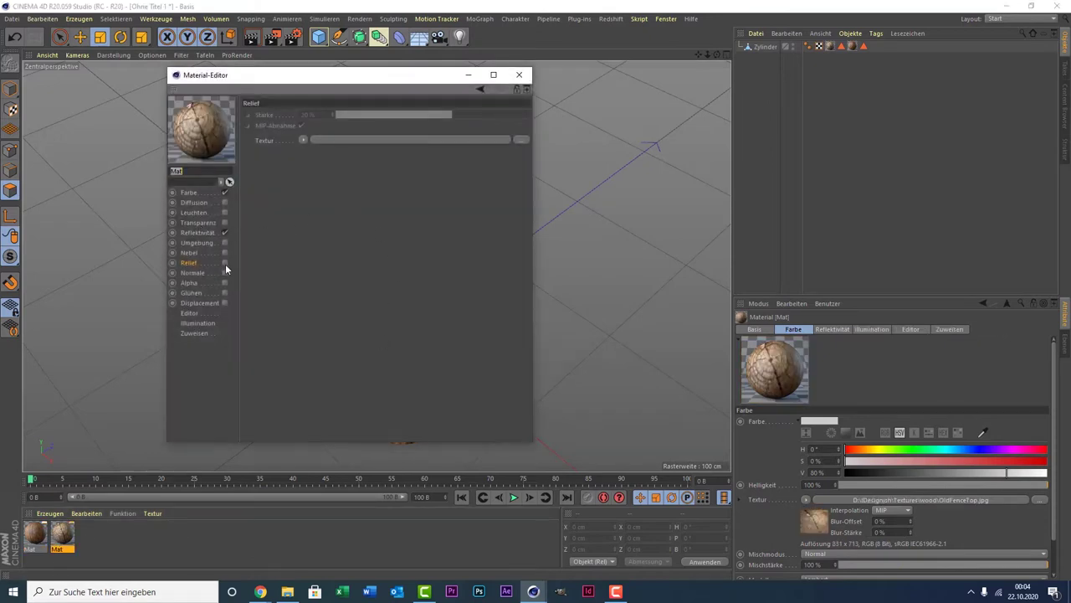
Step: Enable Relief on the end-grain material and load OldFenceTop.jpg as its bump texture, without copying it
click(225, 262)
click(303, 141)
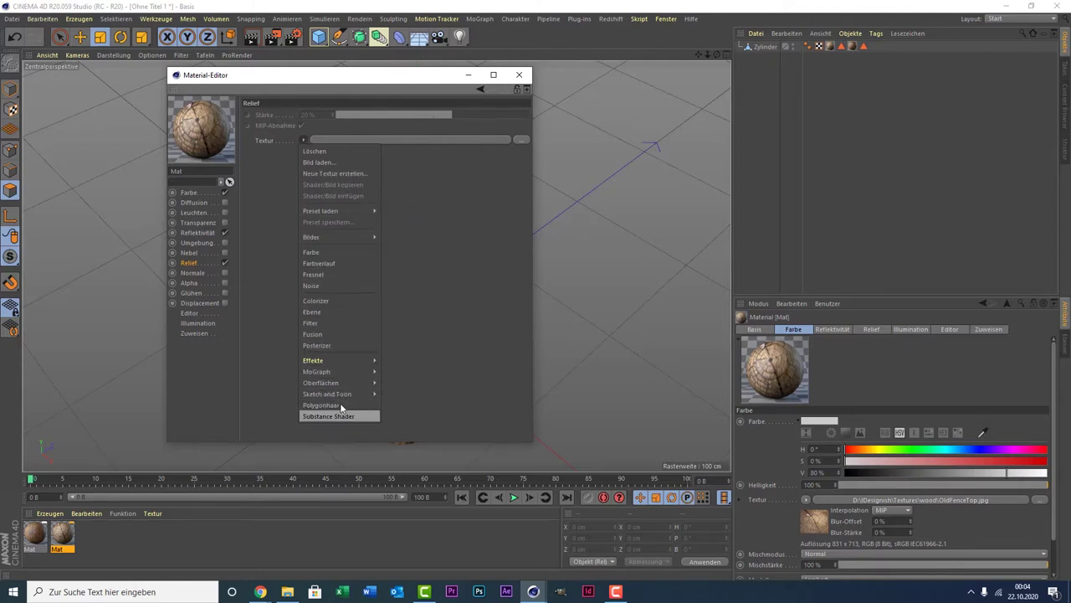
click(343, 163)
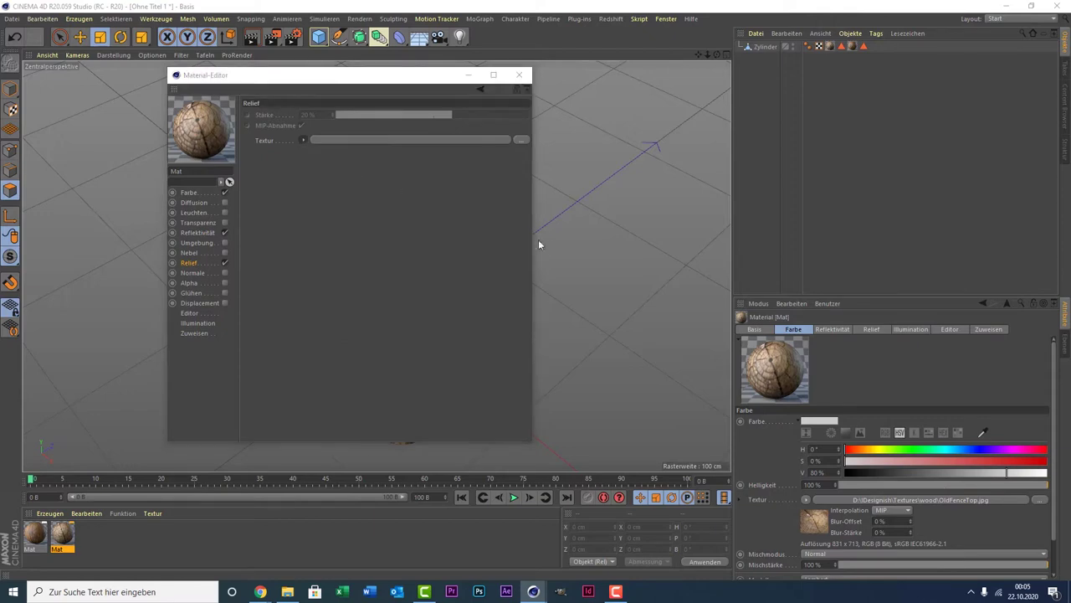
scroll(483, 287, down, 1)
double_click(483, 287)
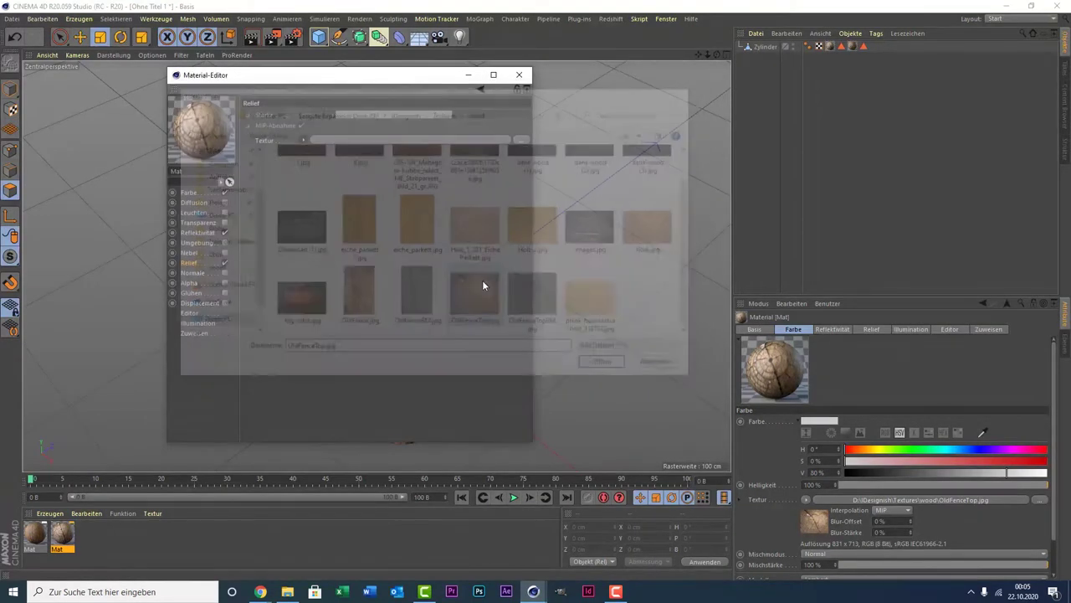
click(609, 334)
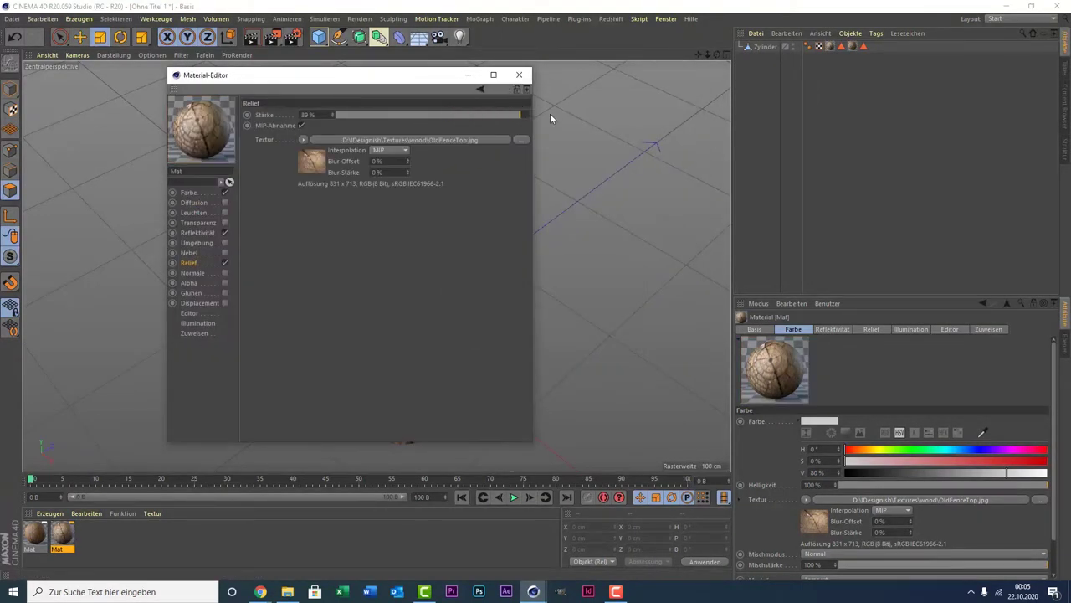
click(519, 75)
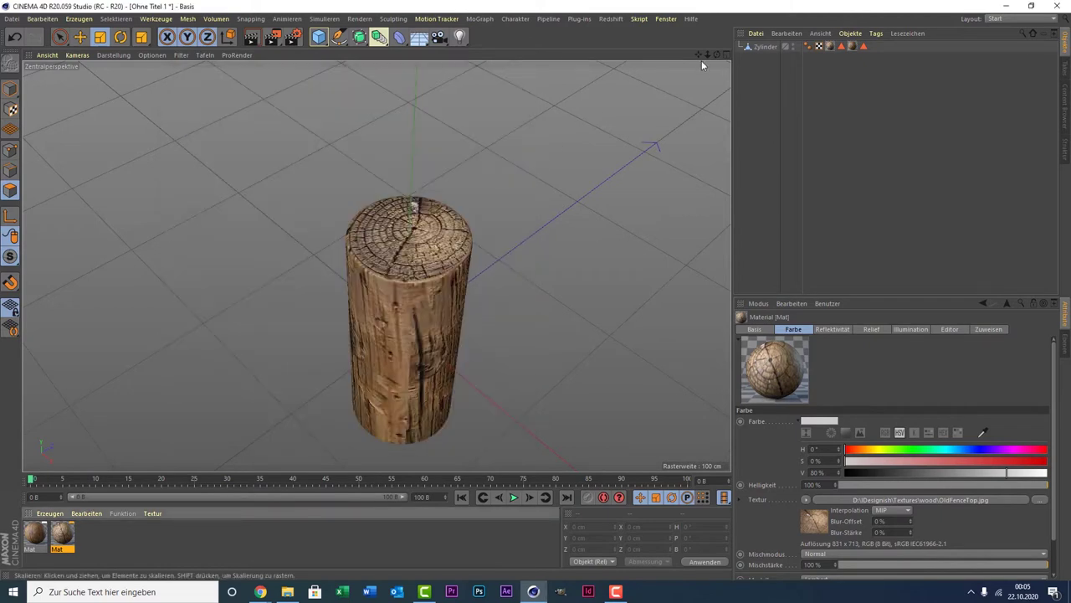
Step: Preview-render the relief-textured cylinder, then select Zylinder and return to Model mode
click(253, 37)
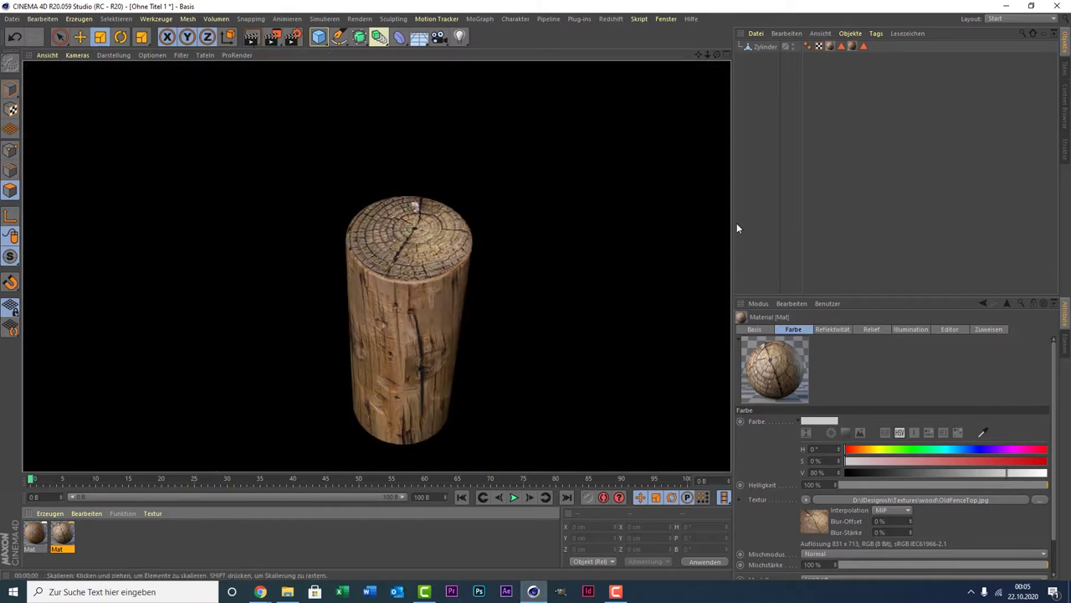
click(783, 230)
alt+drag(373, 320, 382, 313)
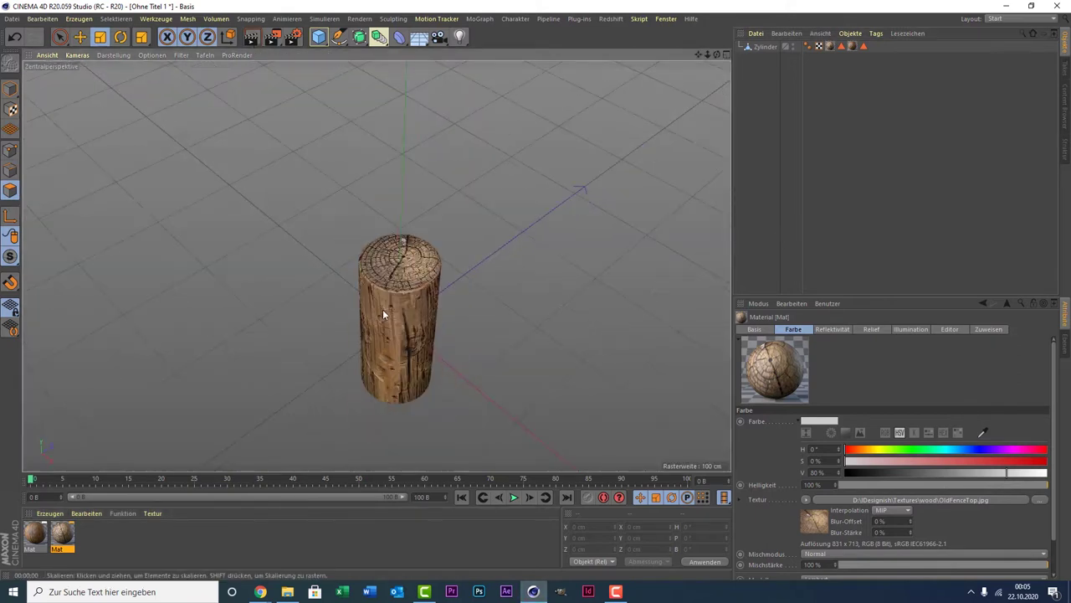
mouse_move(697, 54)
mouse_down()
mouse_move(705, 62)
mouse_move(716, 41)
mouse_move(706, 54)
mouse_up()
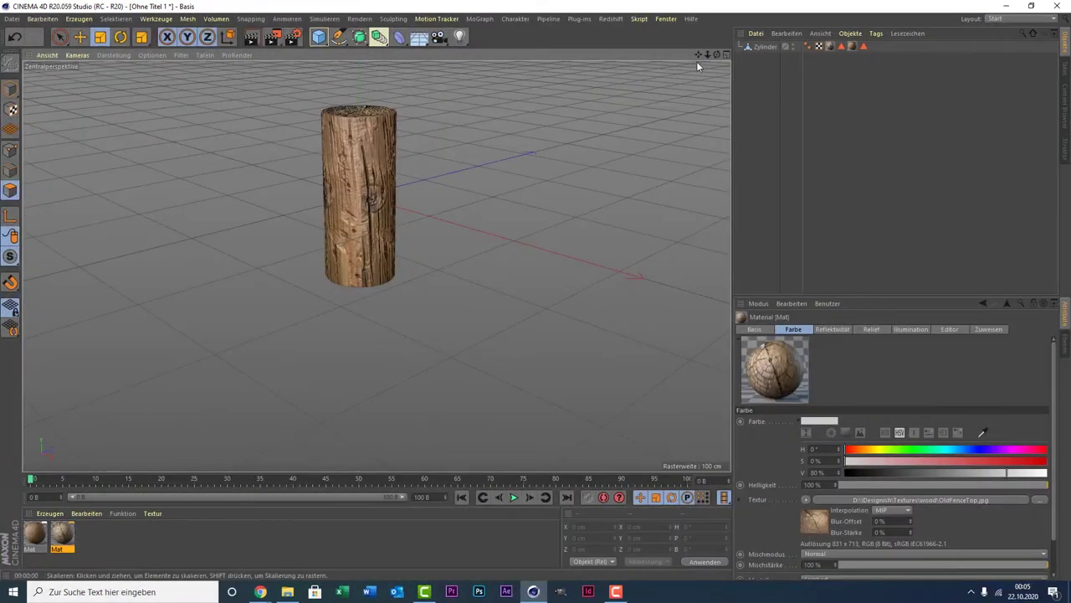
click(764, 47)
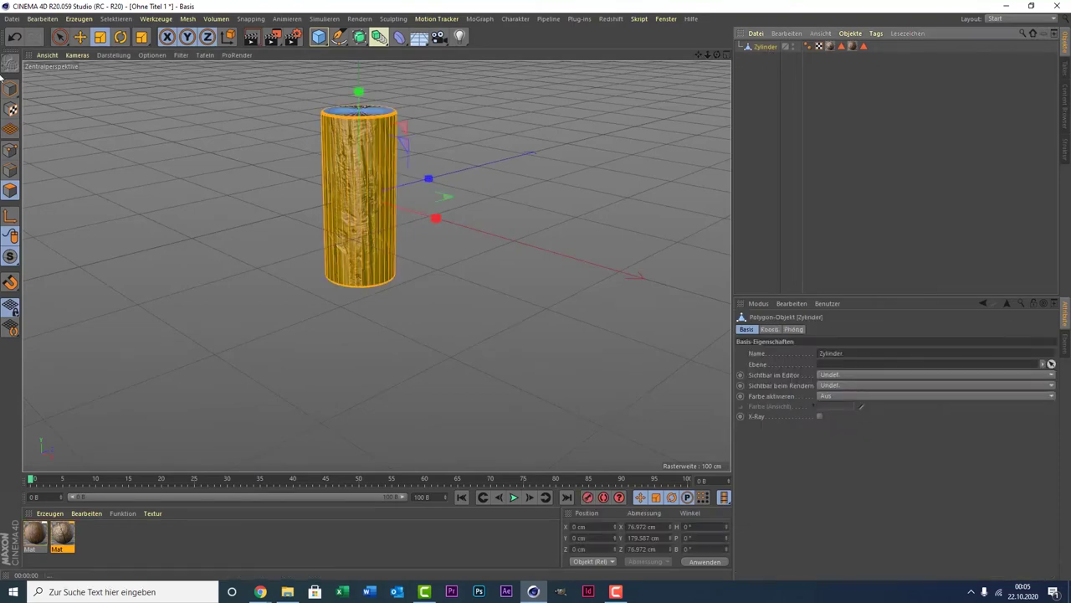
click(5, 87)
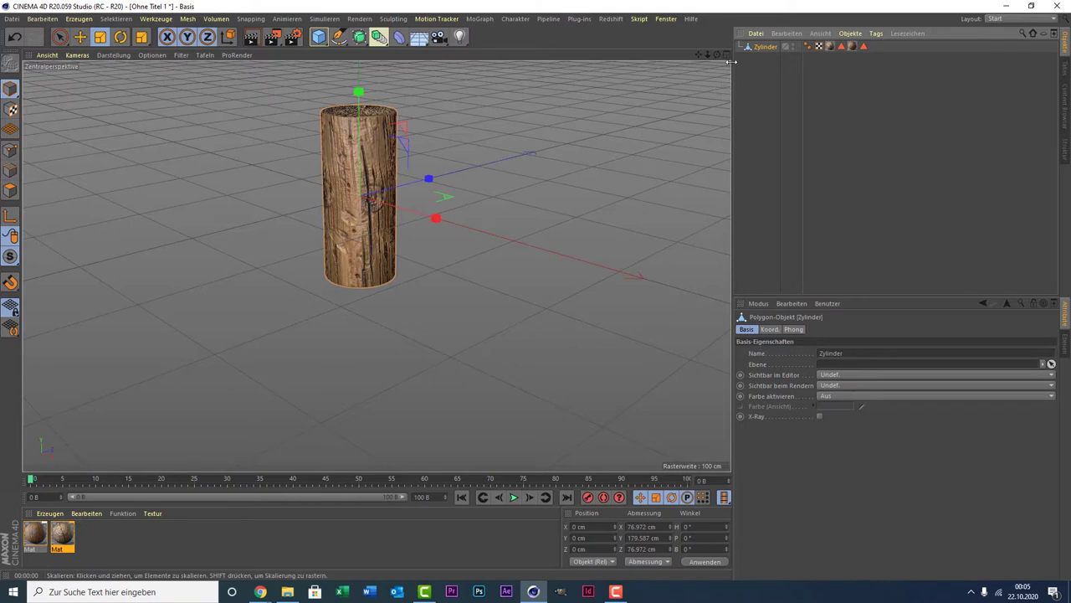
Step: Lay the cylinder on its side with a 90° P rotation
key(ctrl+c)
key(ctrl+v)
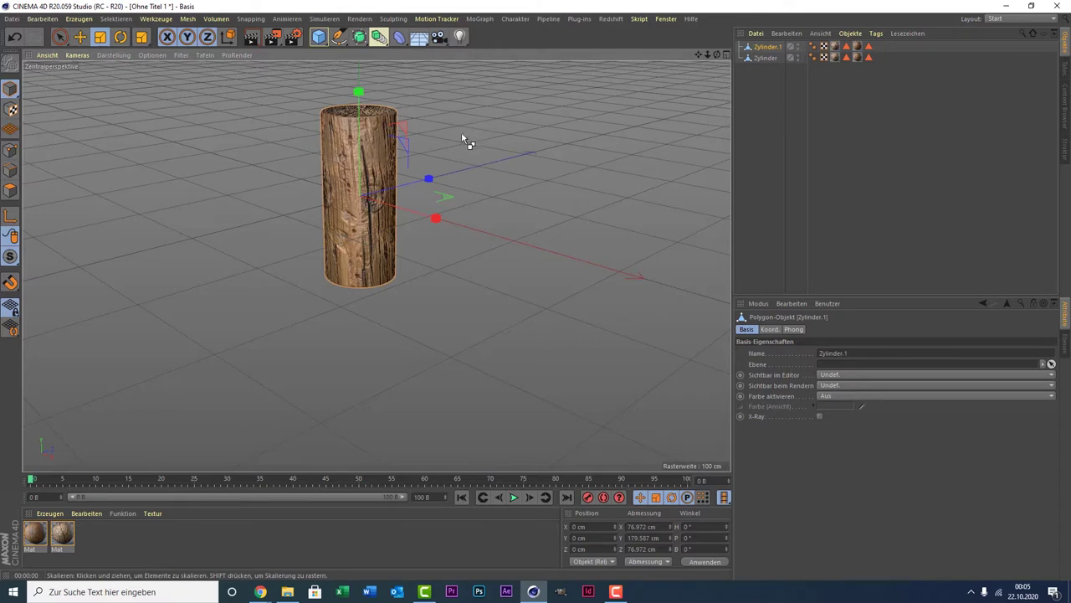
key(ctrl+z)
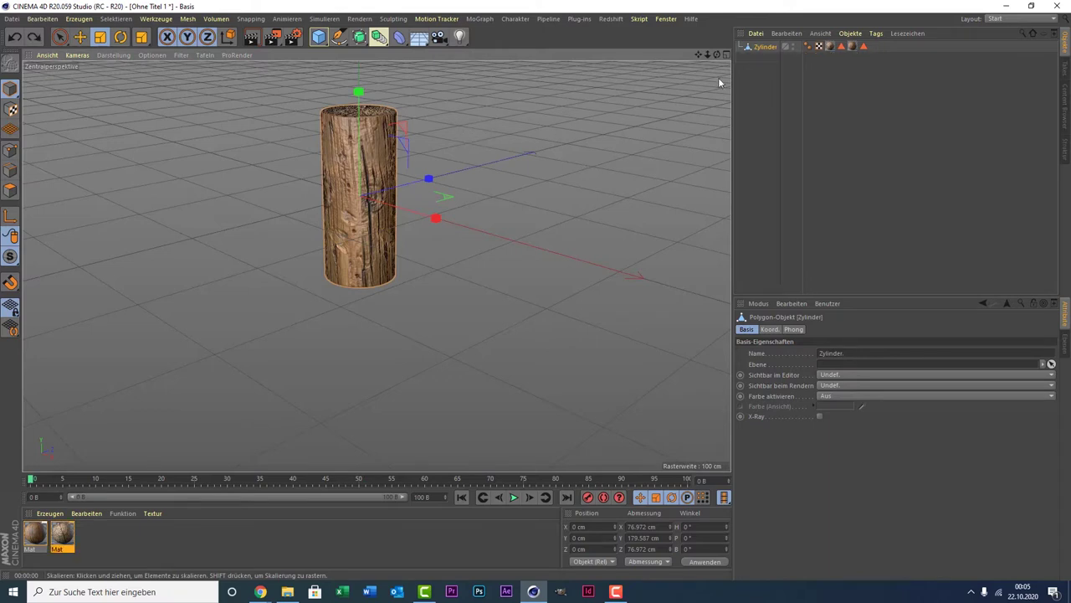
click(765, 47)
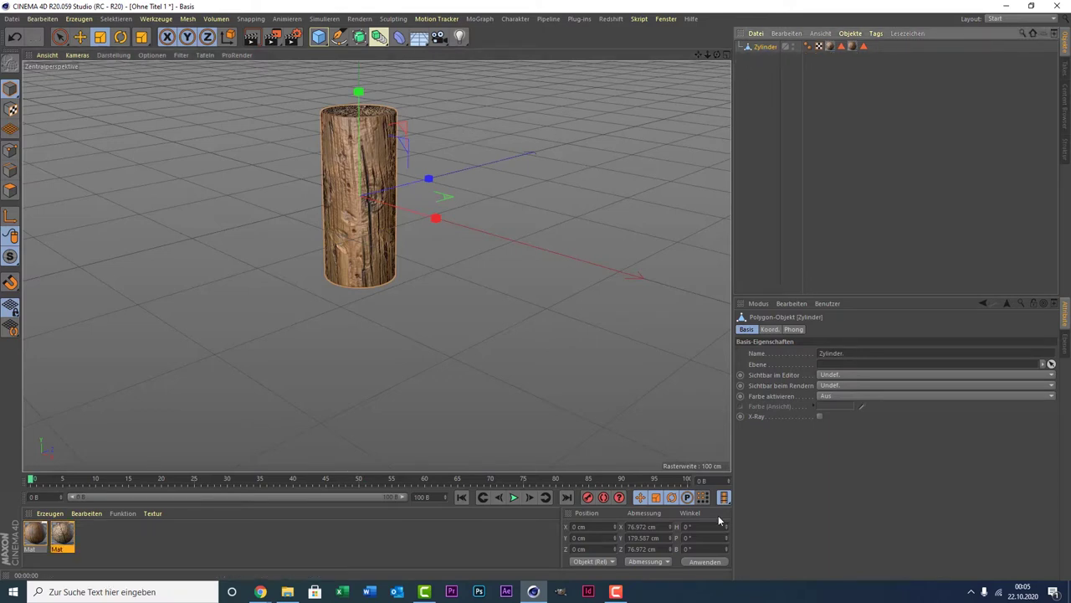
click(688, 527)
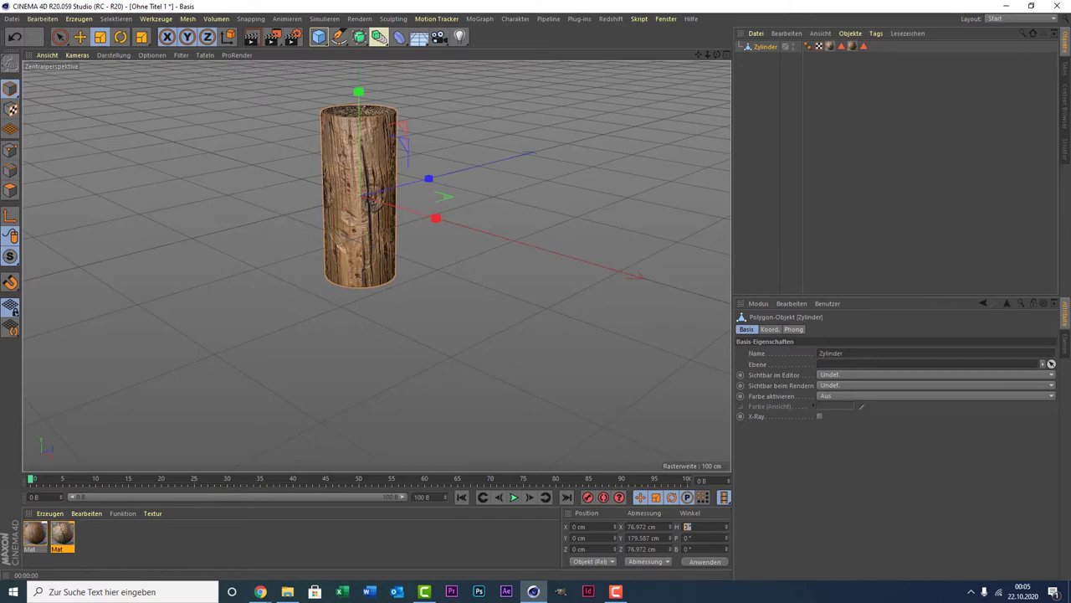
text(90)
key(Return)
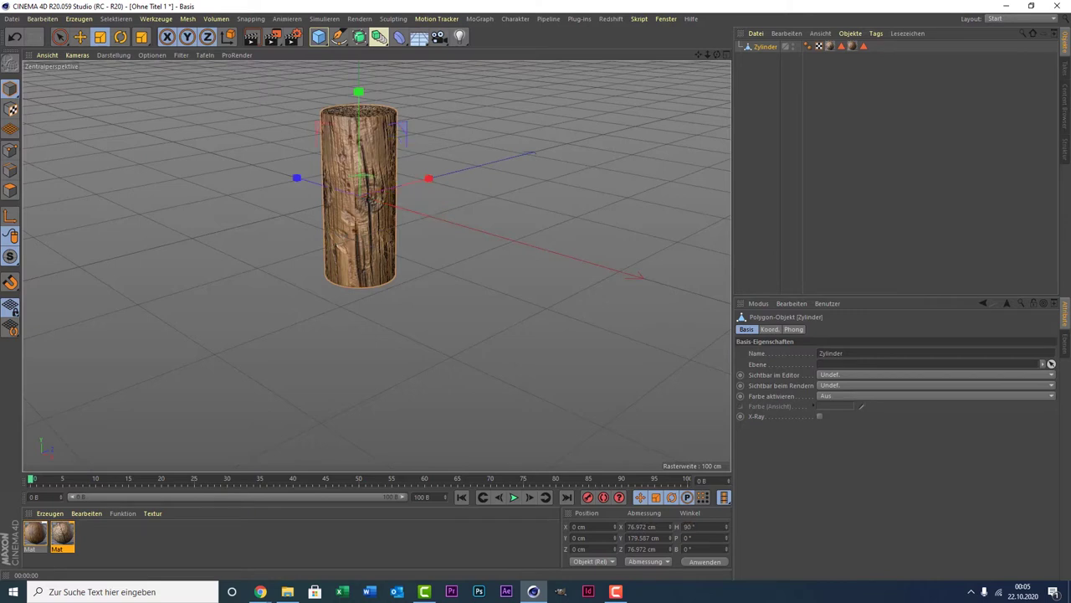
key(ctrl+z)
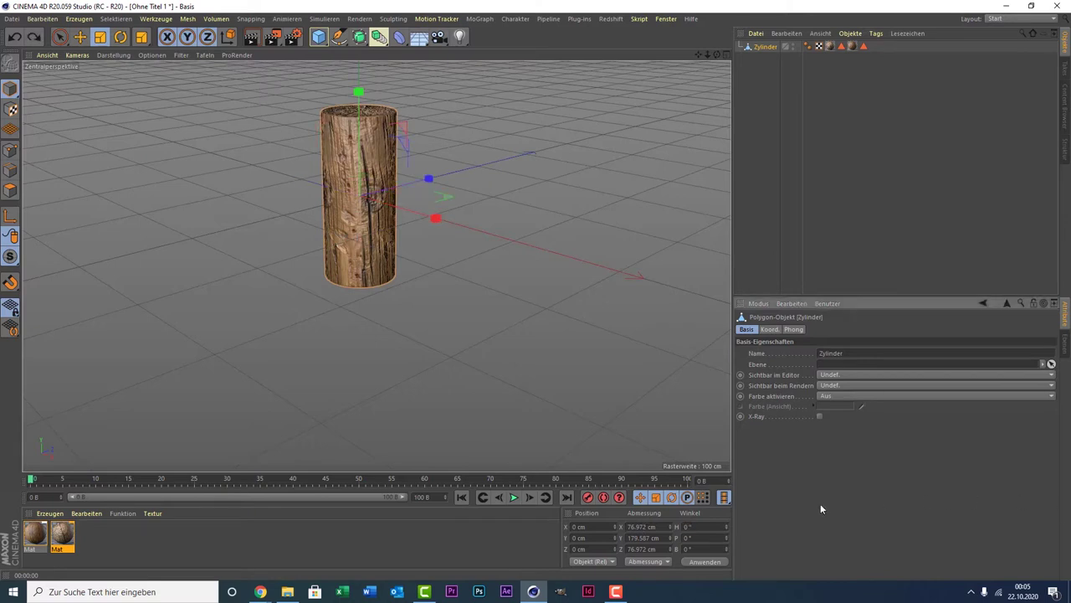
click(687, 526)
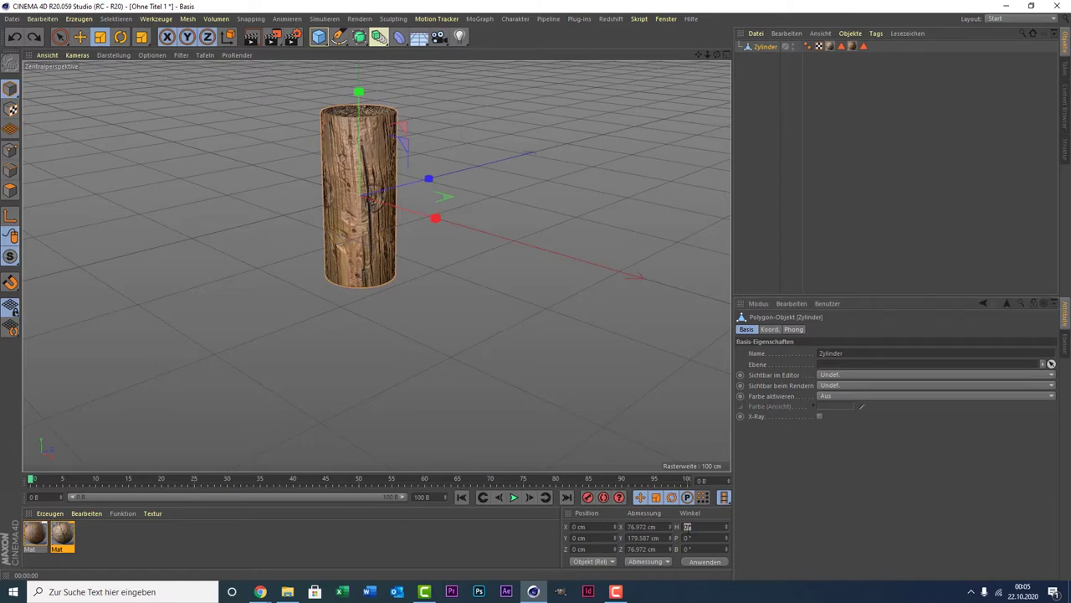
key(Tab)
text(90)
key(Return)
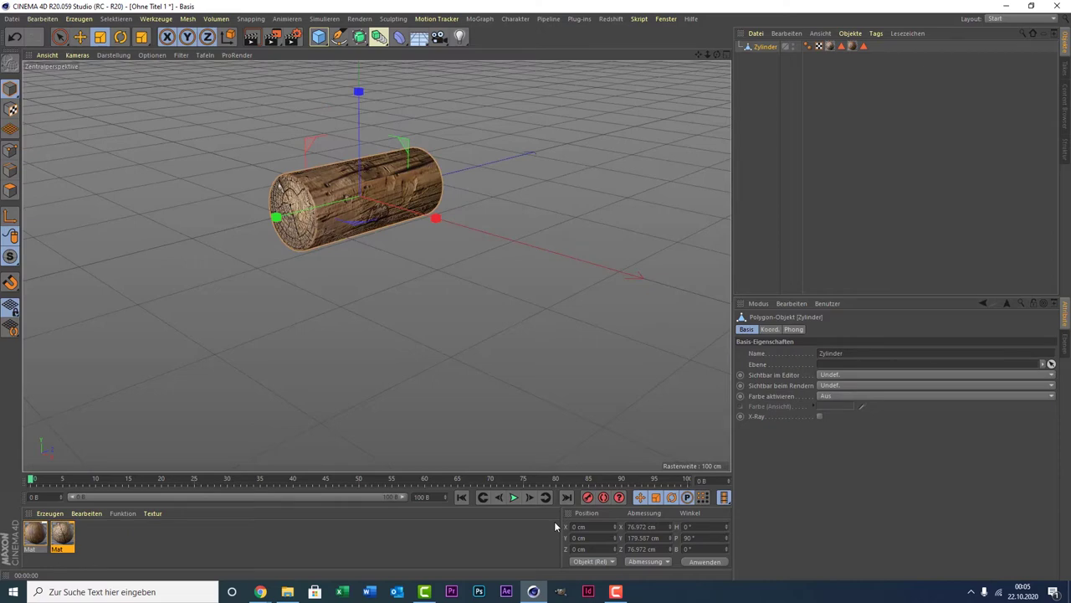
Step: Stretch the cylinder lengthwise into a longer log and reframe the view
scroll(582, 122, down, 1)
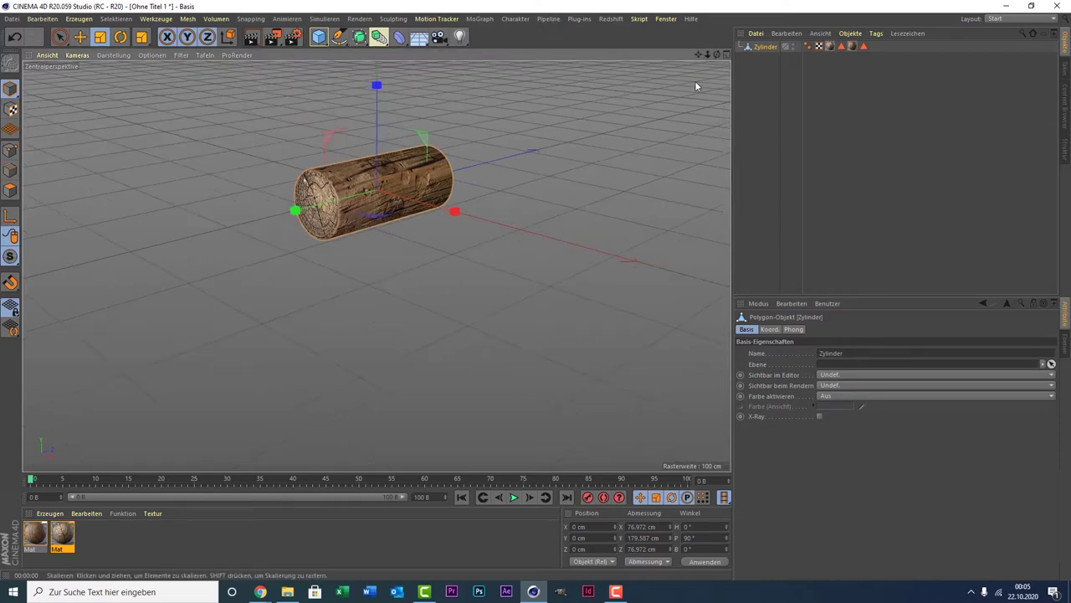
mouse_move(716, 55)
mouse_down()
mouse_move(683, 56)
mouse_move(714, 59)
mouse_up()
drag(304, 206, 295, 213)
click(777, 176)
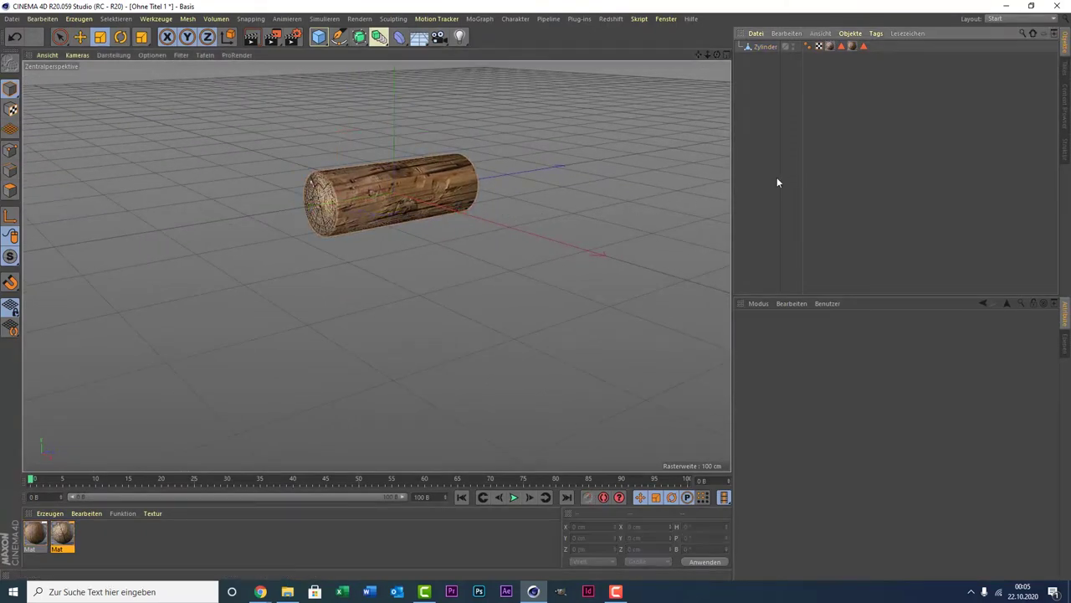
alt+middle_drag(633, 135, 714, 95)
drag(700, 55, 670, 94)
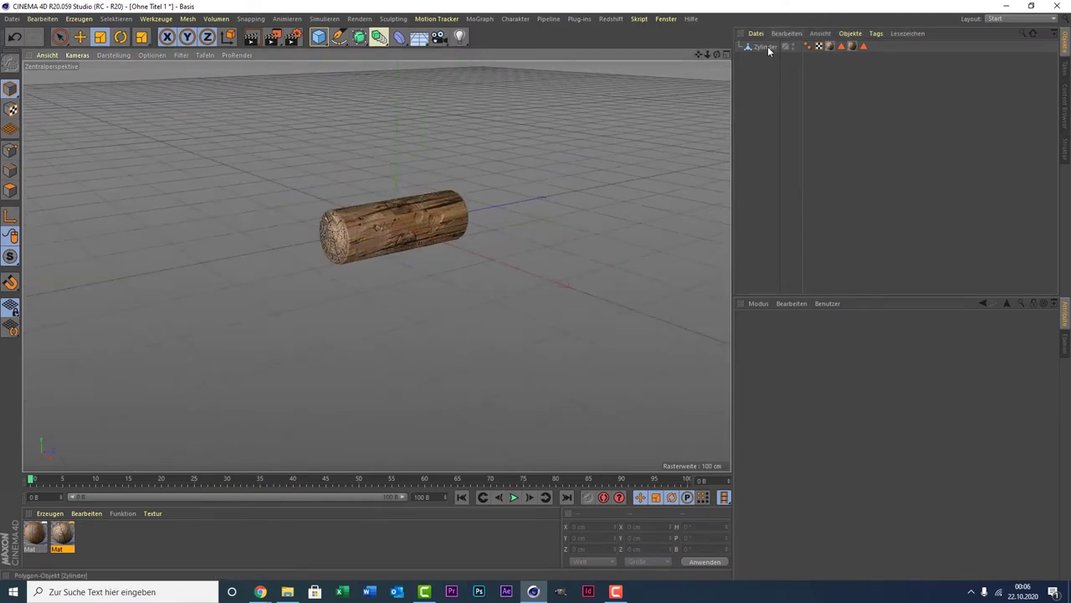
Step: Duplicate the log as Zylinder.1 and move it beside the original
click(769, 51)
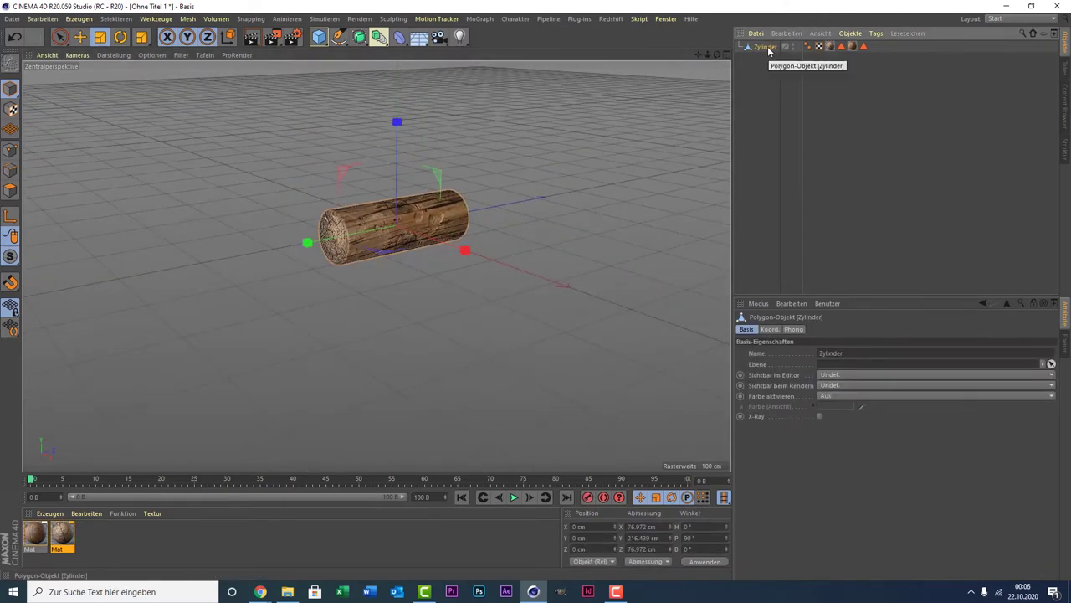
key(ctrl+c)
key(ctrl+v)
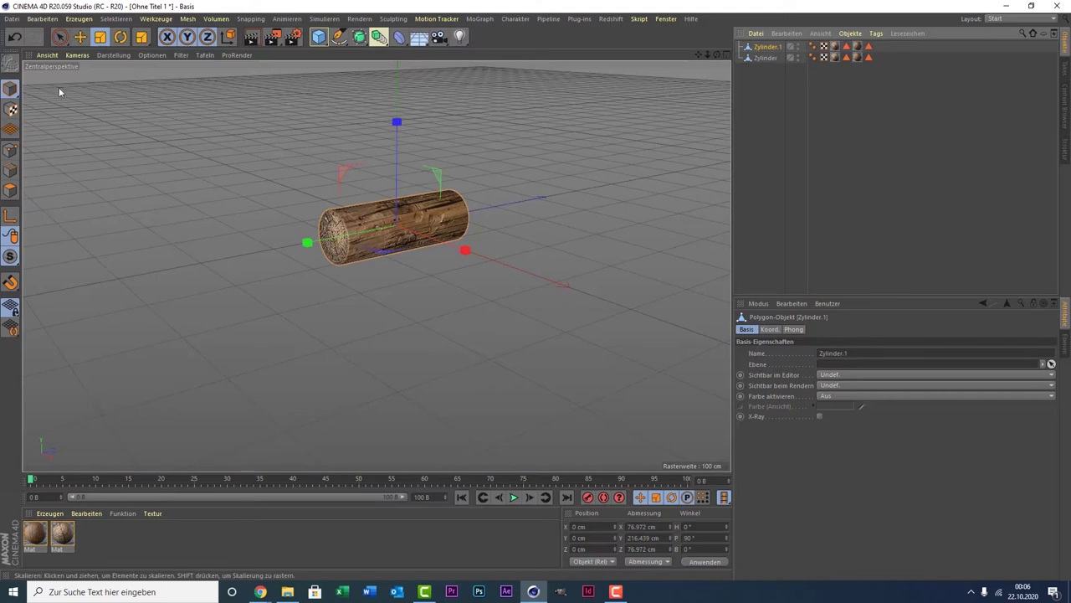
click(59, 37)
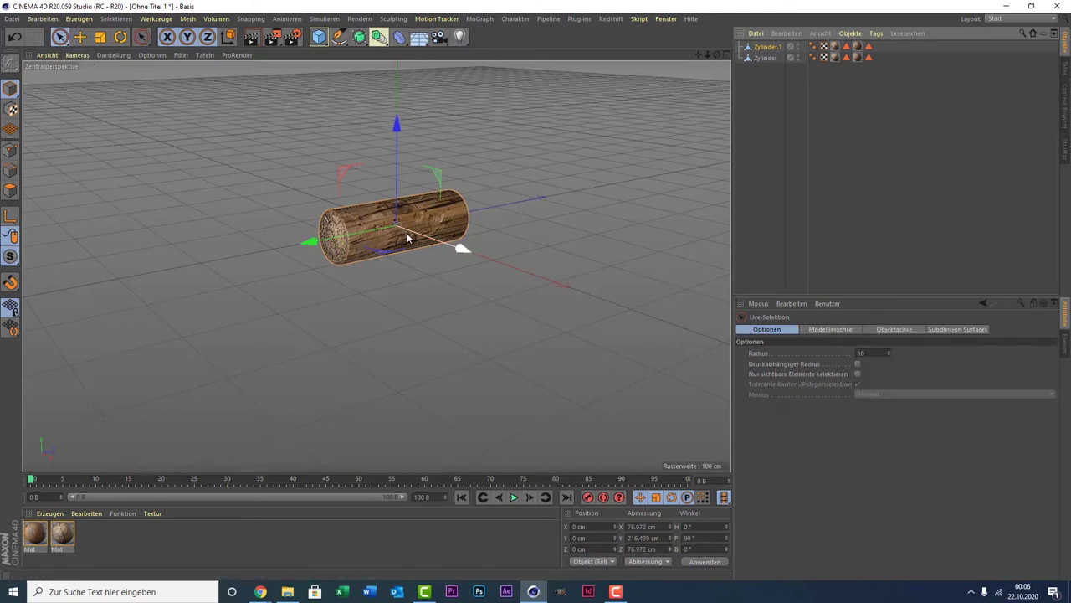
mouse_move(462, 242)
mouse_down()
mouse_move(448, 262)
mouse_move(466, 274)
mouse_up()
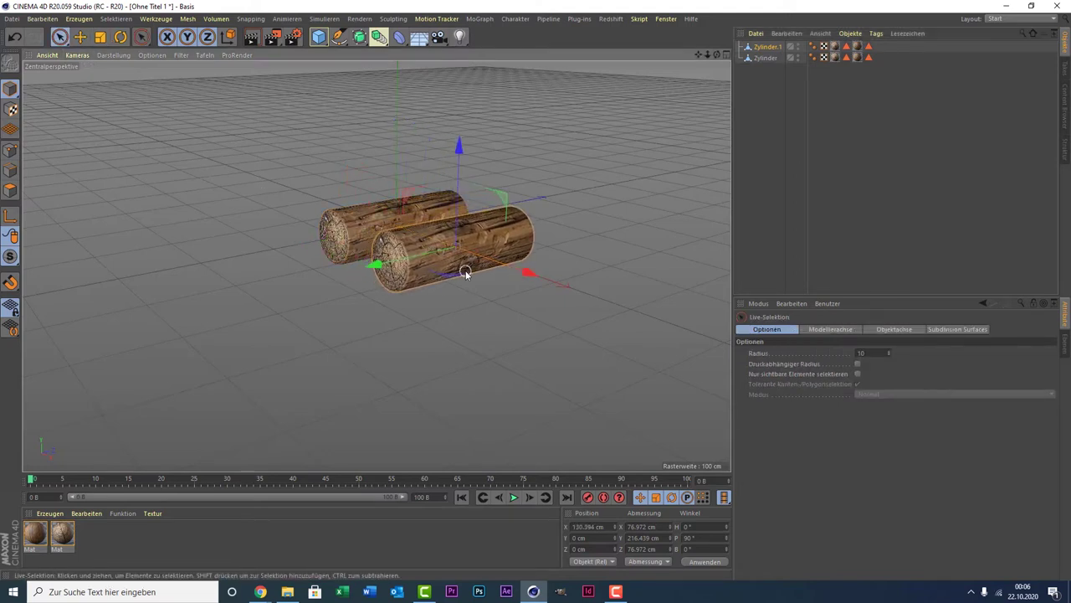
Step: Paste a third log, Zylinder.2, and lift it above the pair
key(ctrl+c)
key(ctrl+v)
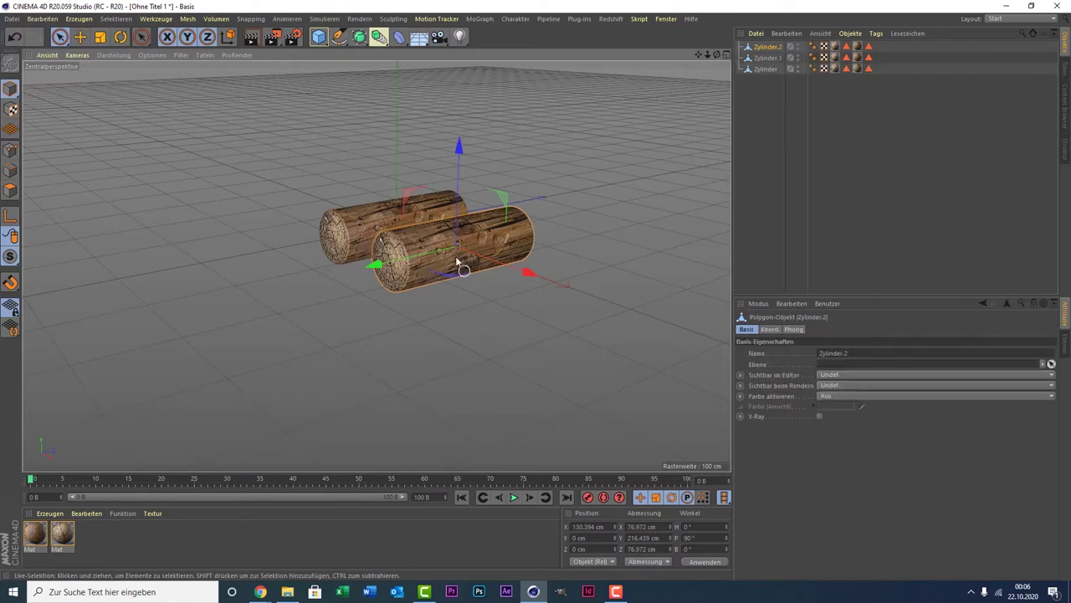
drag(460, 178, 465, 129)
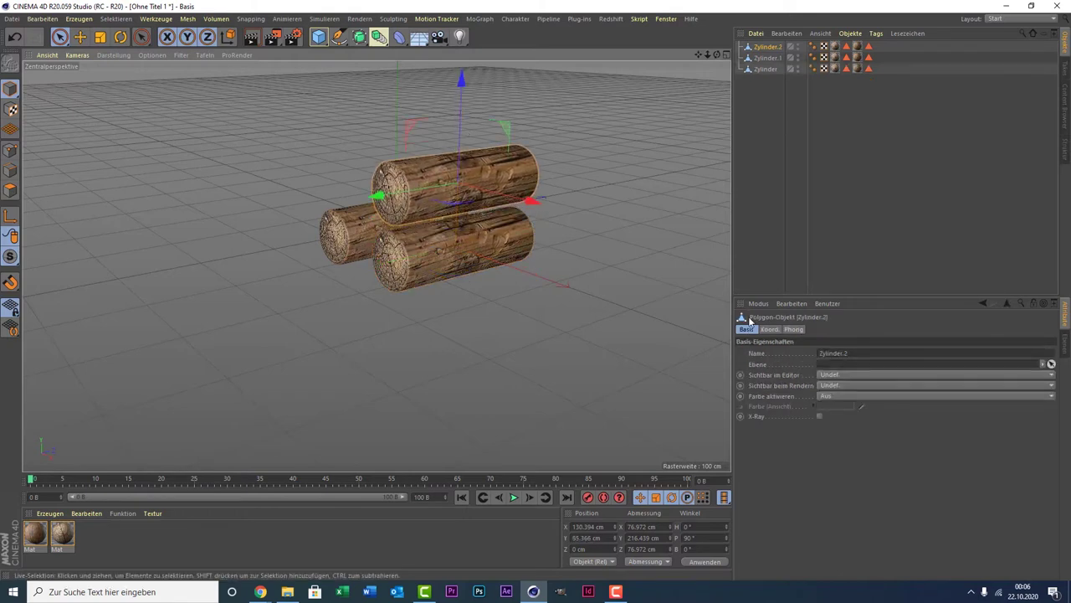
Step: Rotate Zylinder.2 by 90° in H
click(704, 527)
text(90)
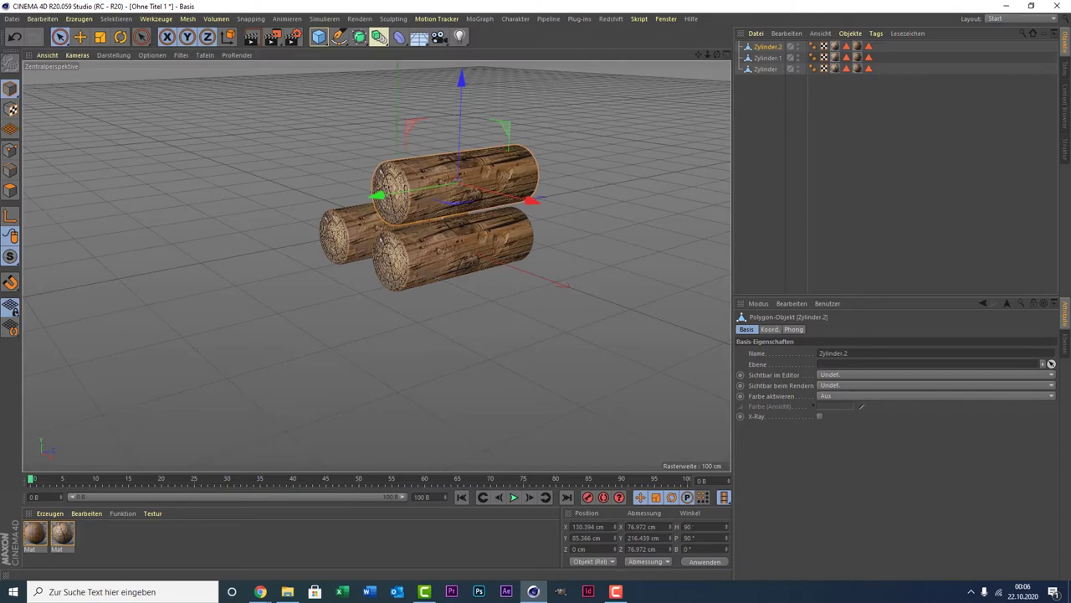
key(Return)
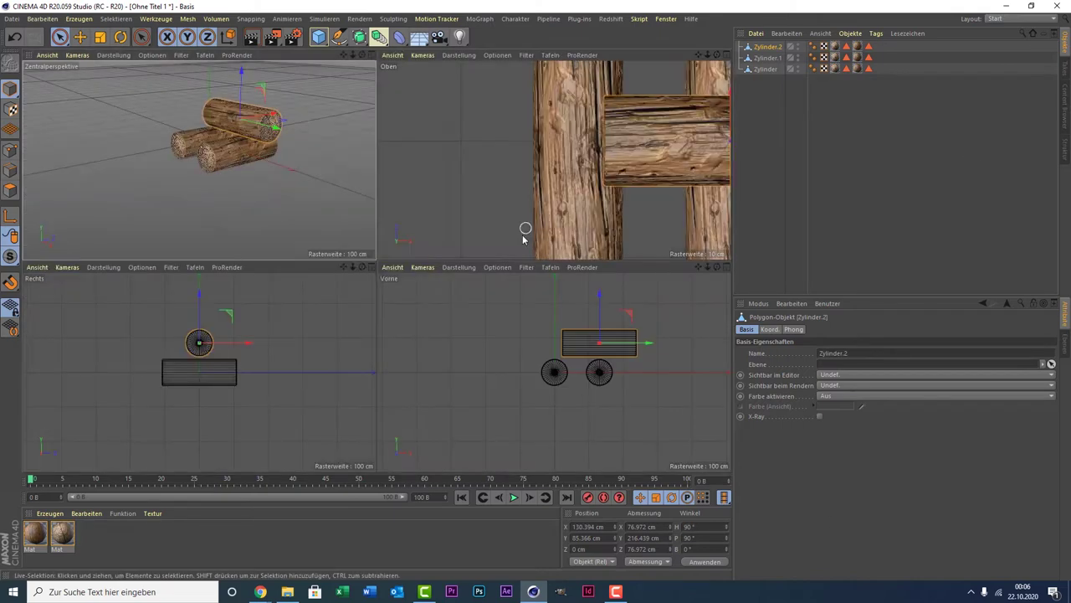
Step: In the front view, rest the top log across the lower pair at Y 77.479 cm
middle_click(536, 217)
middle_click(482, 318)
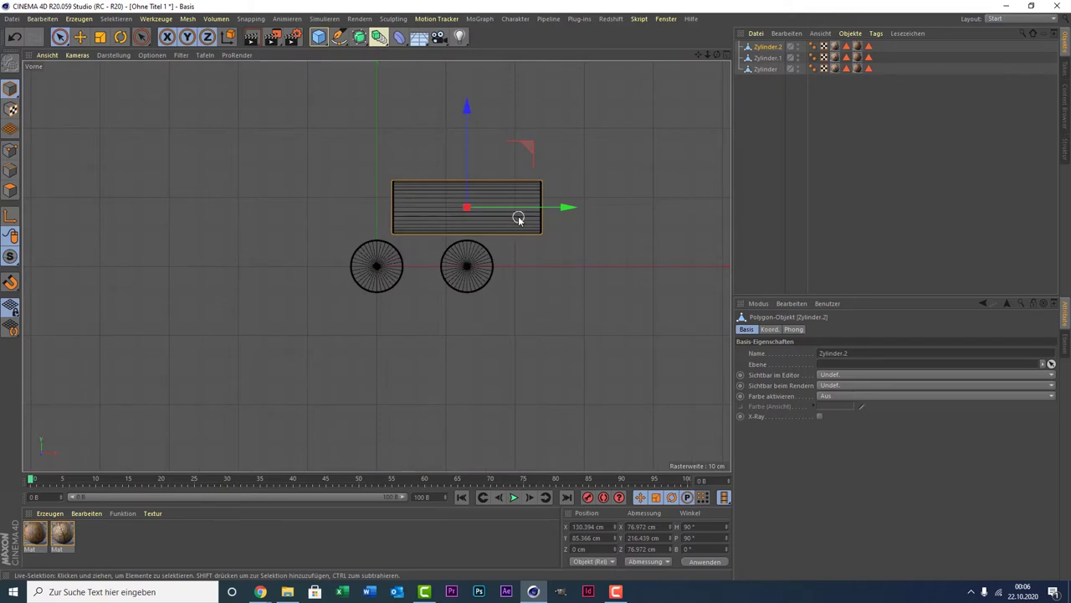
drag(524, 205, 485, 204)
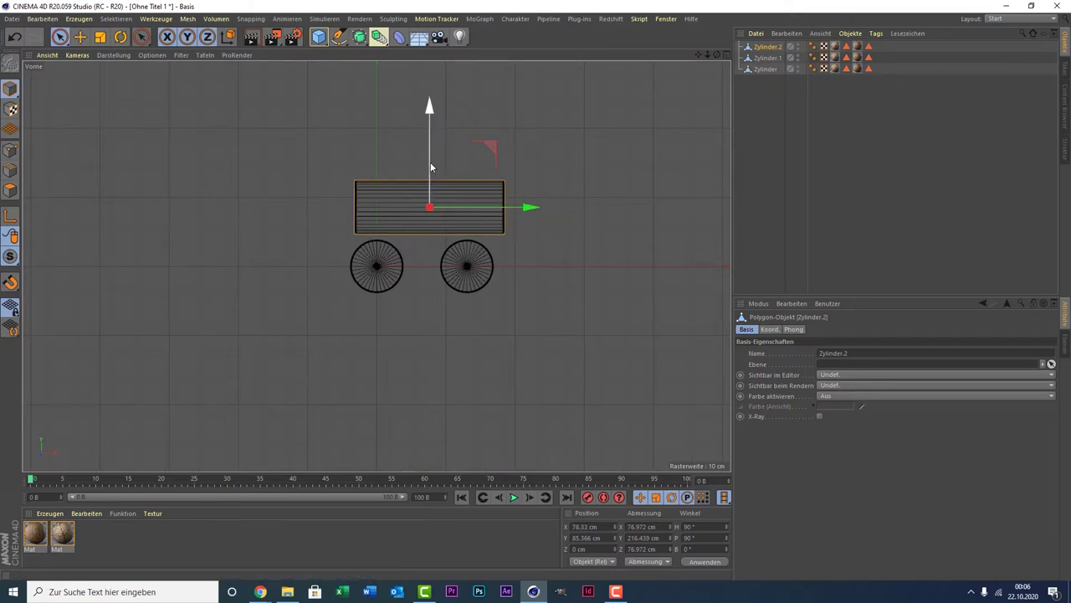
drag(431, 168, 431, 175)
drag(471, 216, 464, 214)
scroll(454, 257, up, 2)
scroll(455, 257, up, 2)
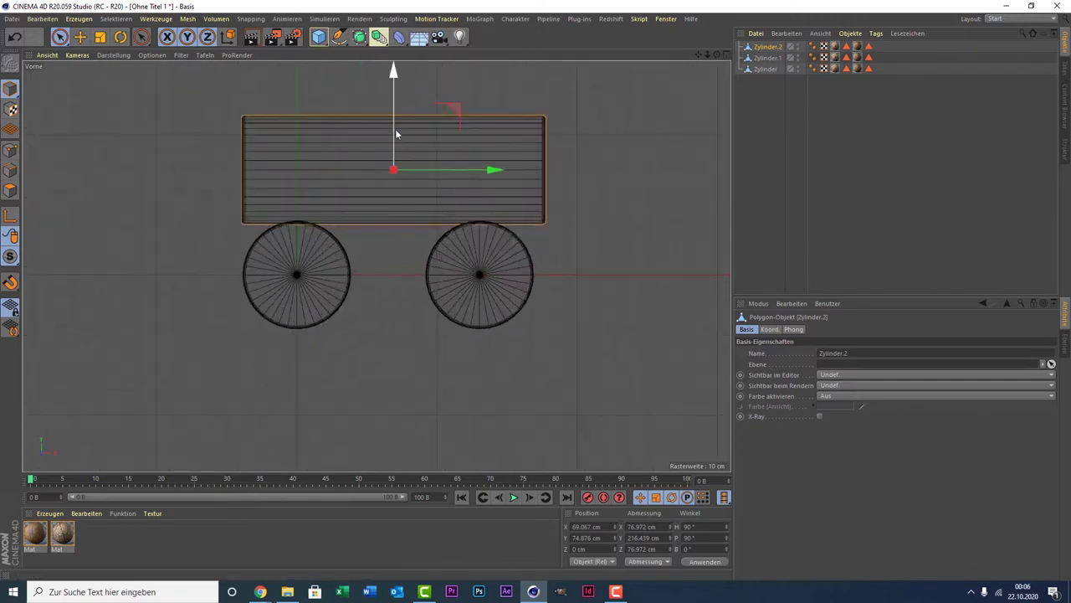
drag(397, 134, 395, 132)
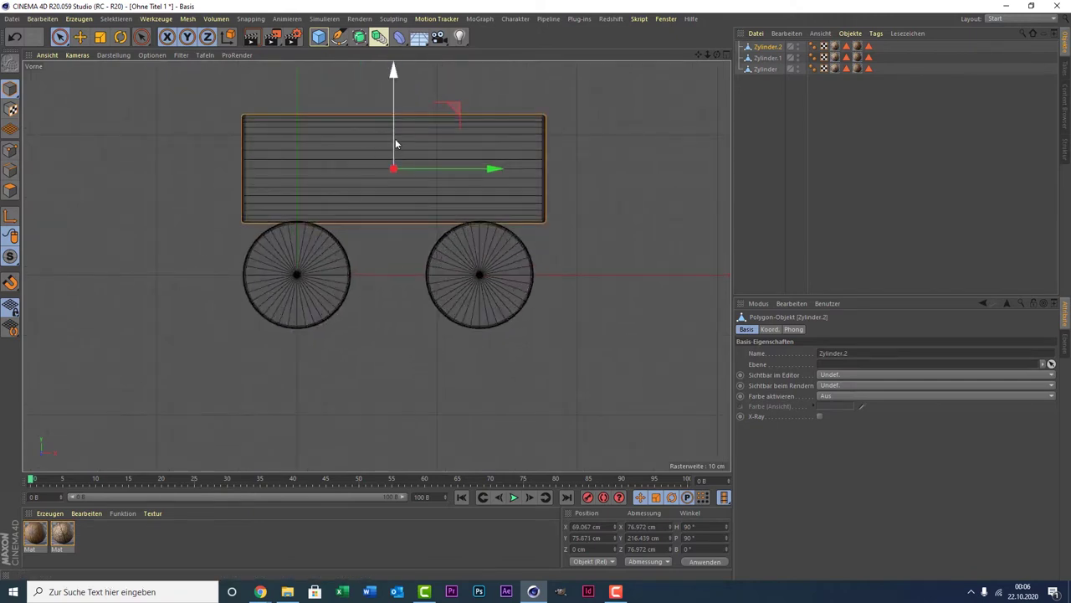
scroll(394, 139, up, 3)
drag(394, 141, 398, 135)
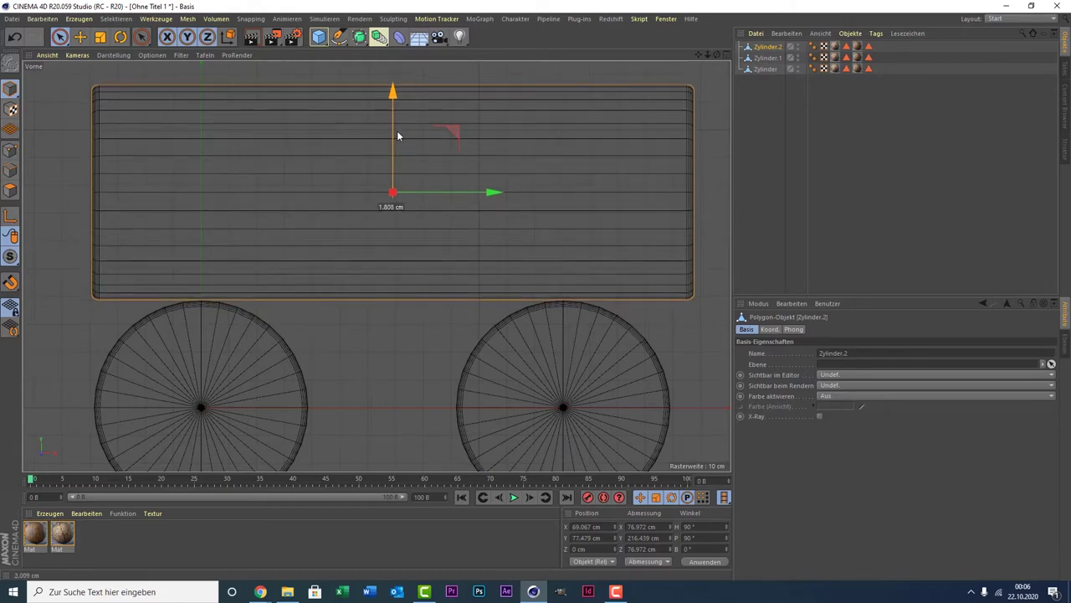
Step: Check alignment in the top view, then recentre and orbit the perspective view around the stack
middle_click(361, 194)
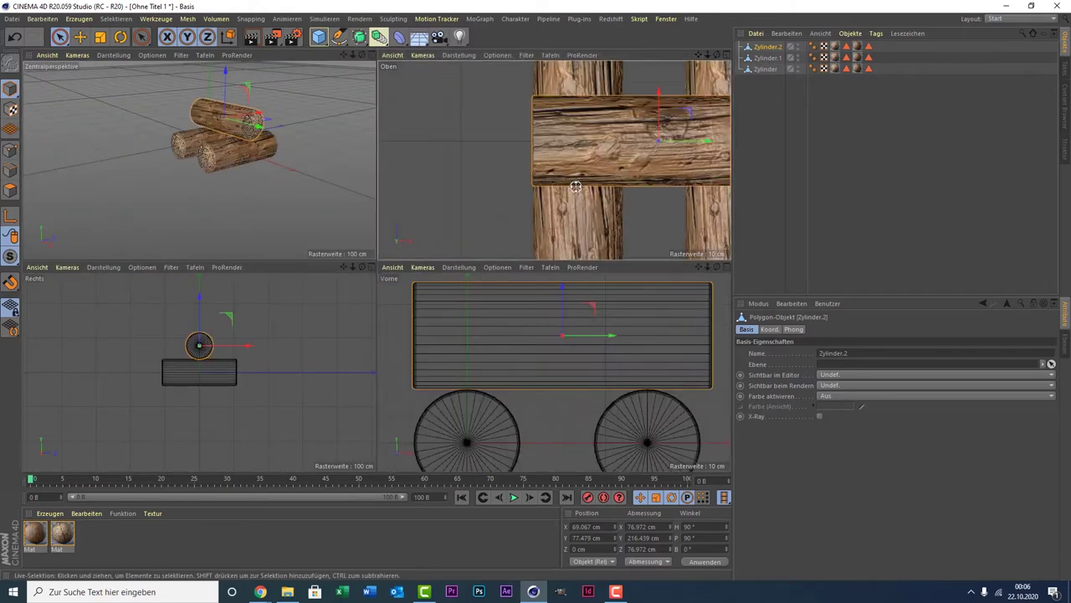
middle_click(447, 191)
middle_click(549, 205)
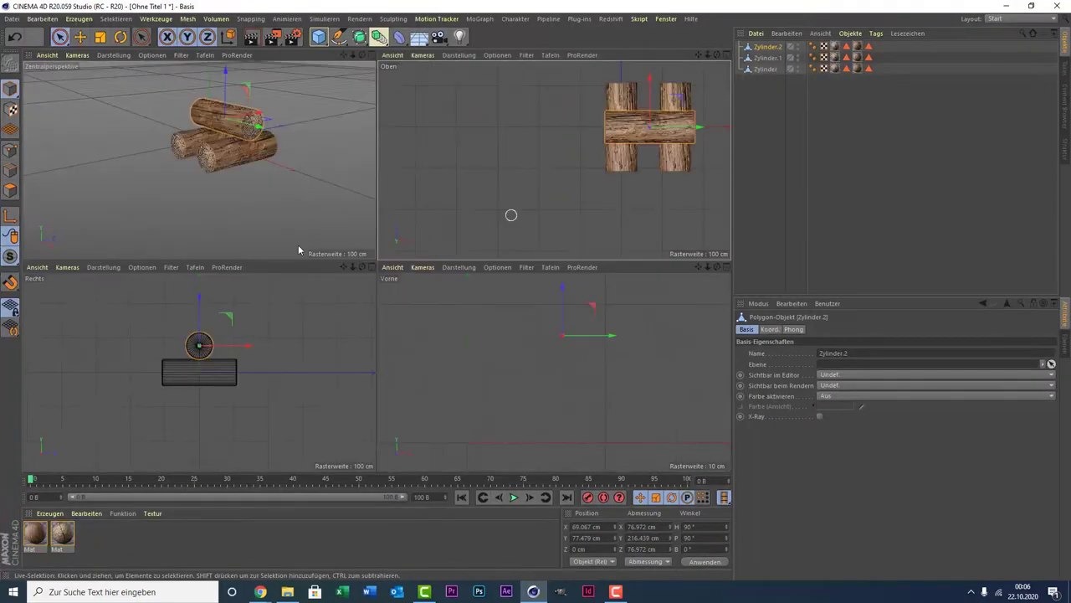
middle_click(234, 208)
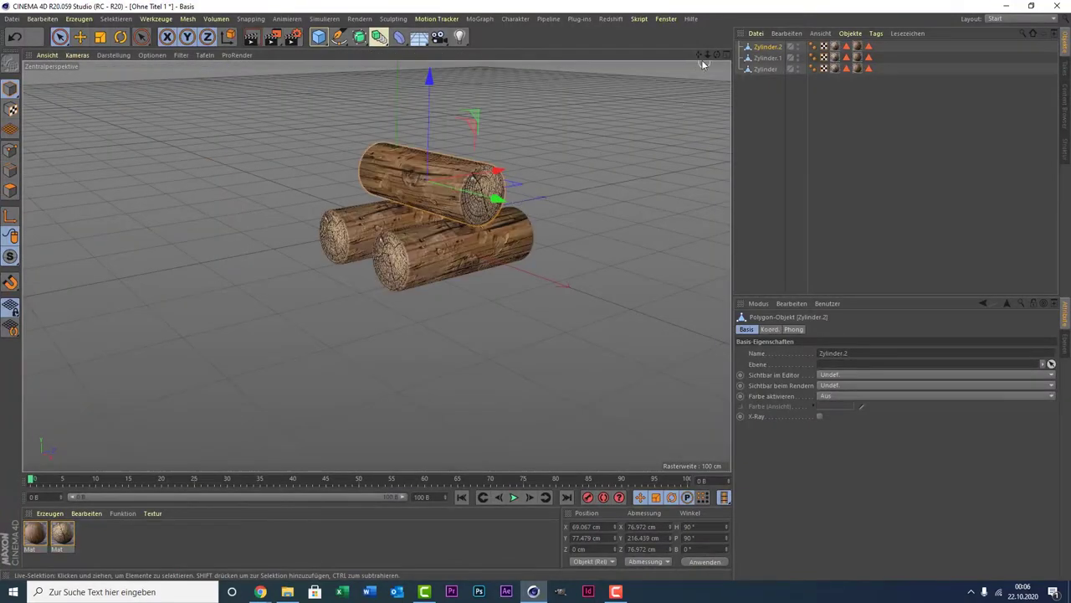
drag(699, 54, 377, 266)
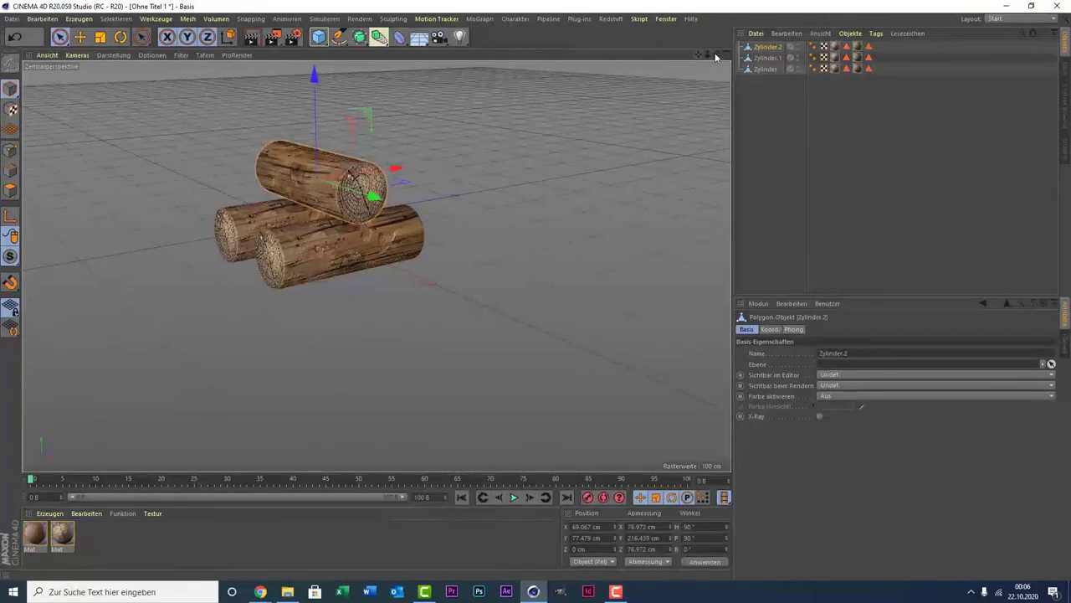
mouse_move(716, 55)
mouse_down()
mouse_move(377, 267)
mouse_move(581, 110)
mouse_up()
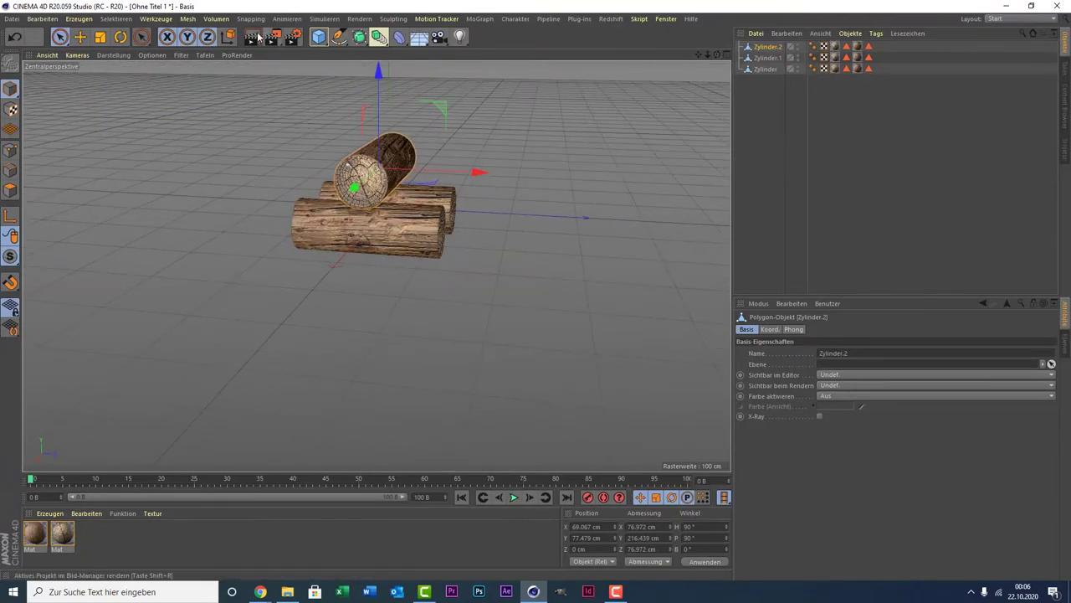
Step: Add a plane and scale it up to a 2458.4 cm ground surface
click(318, 37)
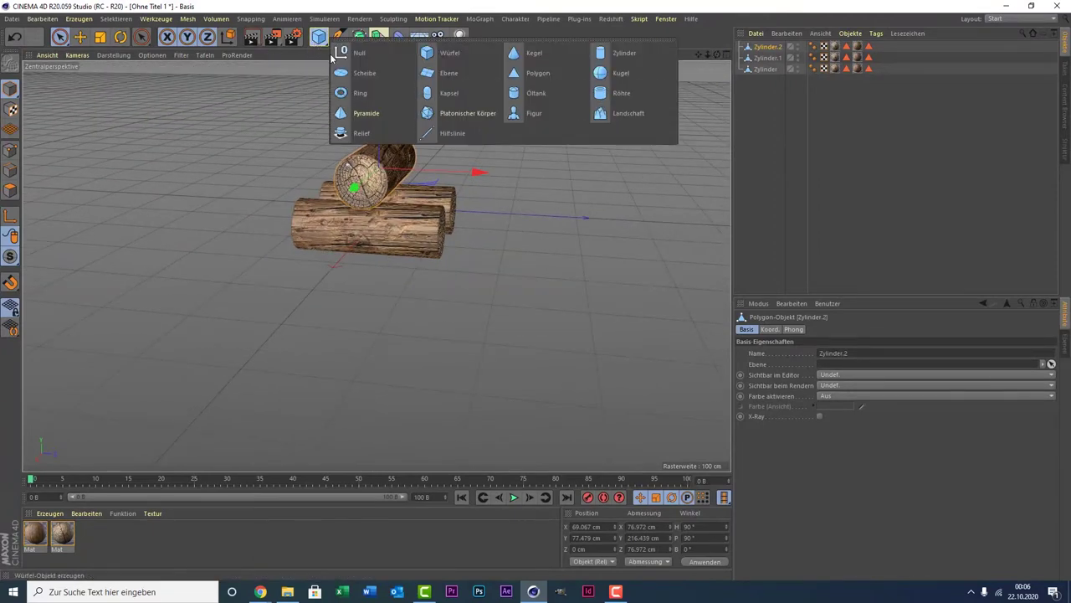
click(443, 73)
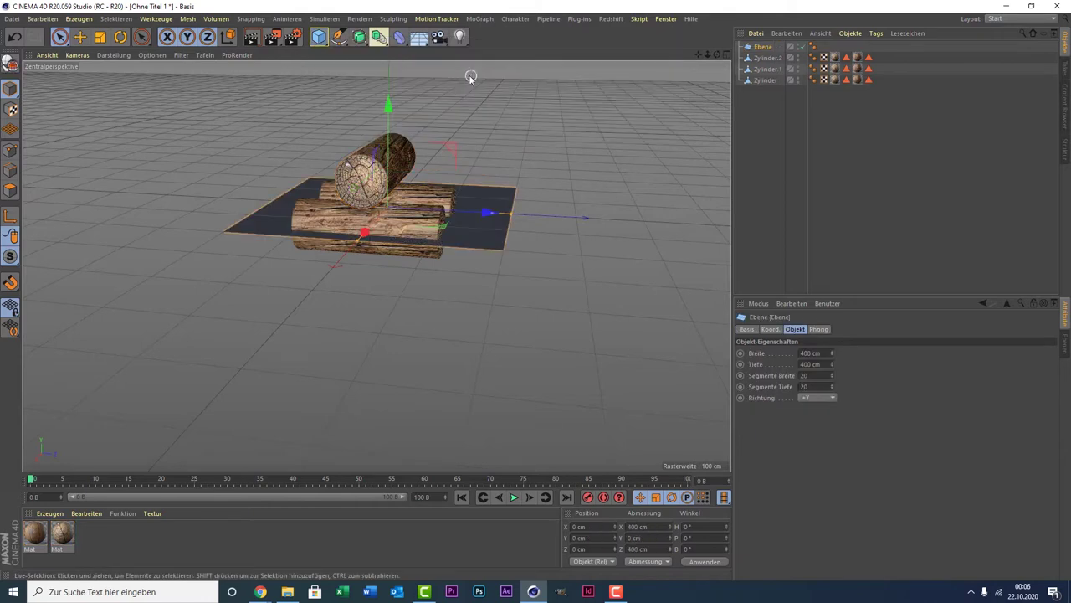
click(100, 37)
drag(79, 201, 394, 197)
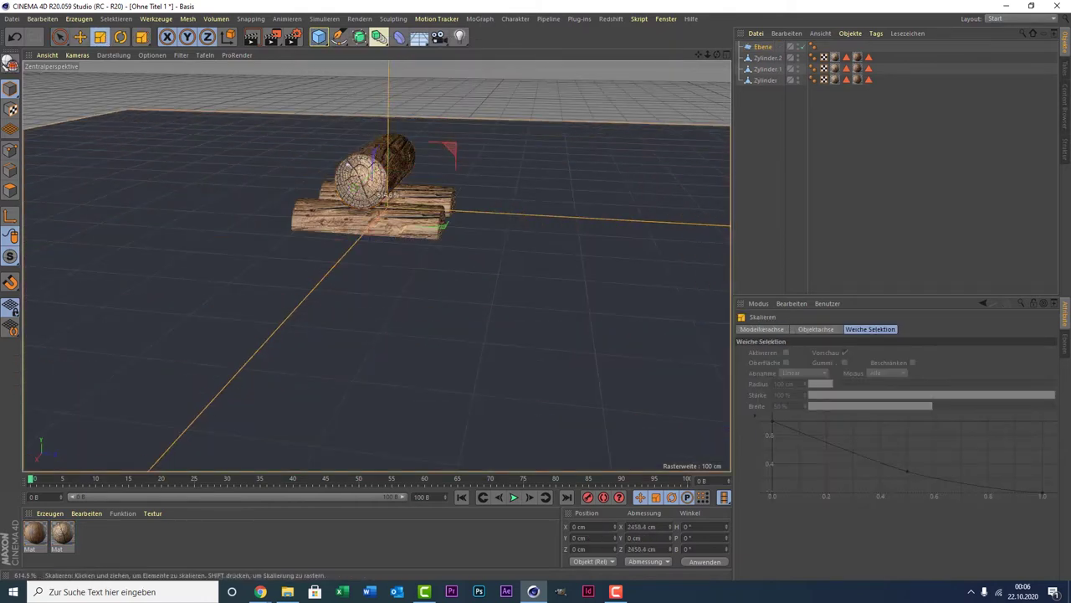
Step: Lower the plane in the side view to Y -38.003 cm, meeting the logs' bottom
middle_click(267, 69)
middle_click(191, 299)
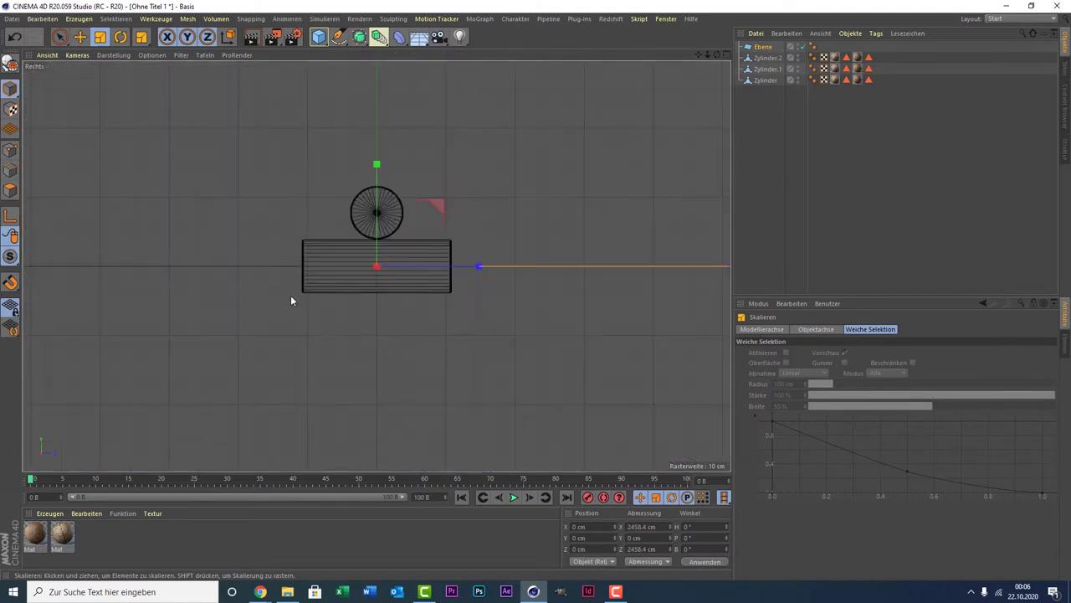
key(space)
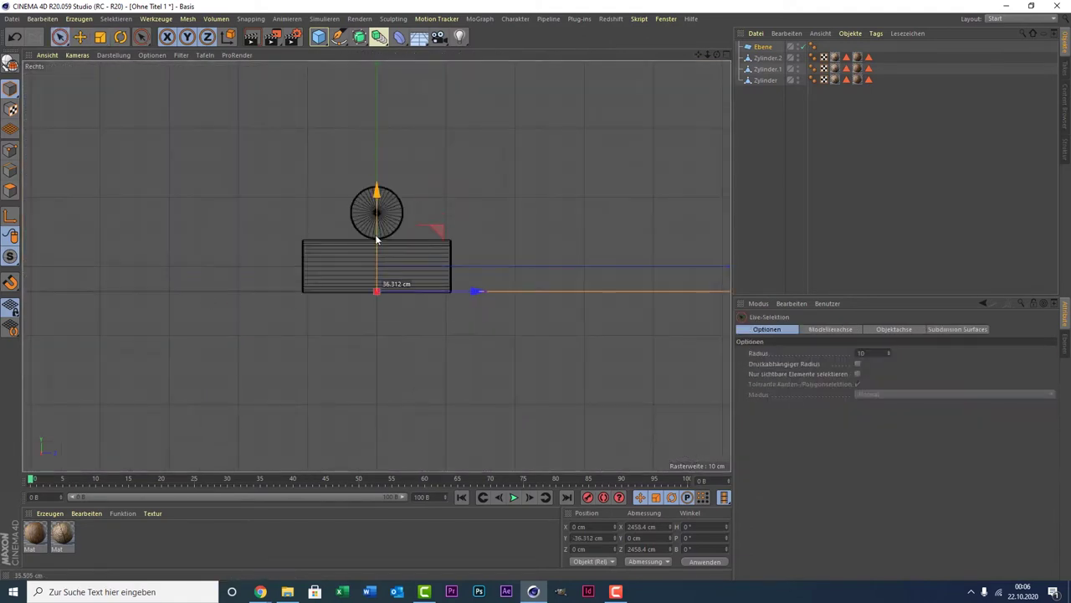
scroll(379, 251, up, 1)
scroll(378, 251, up, 3)
drag(366, 303, 366, 306)
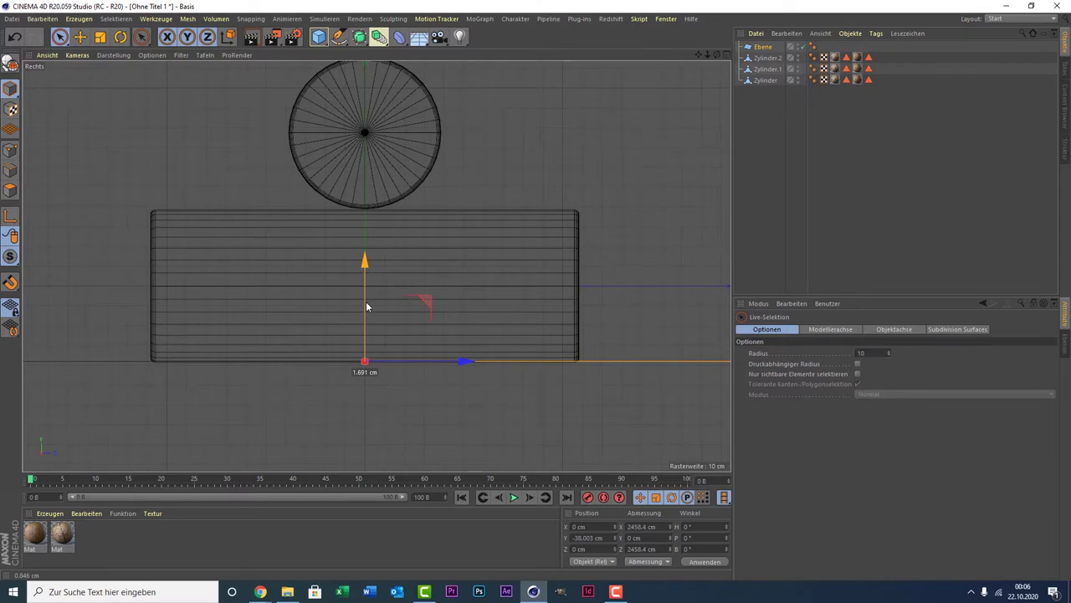
middle_click(234, 275)
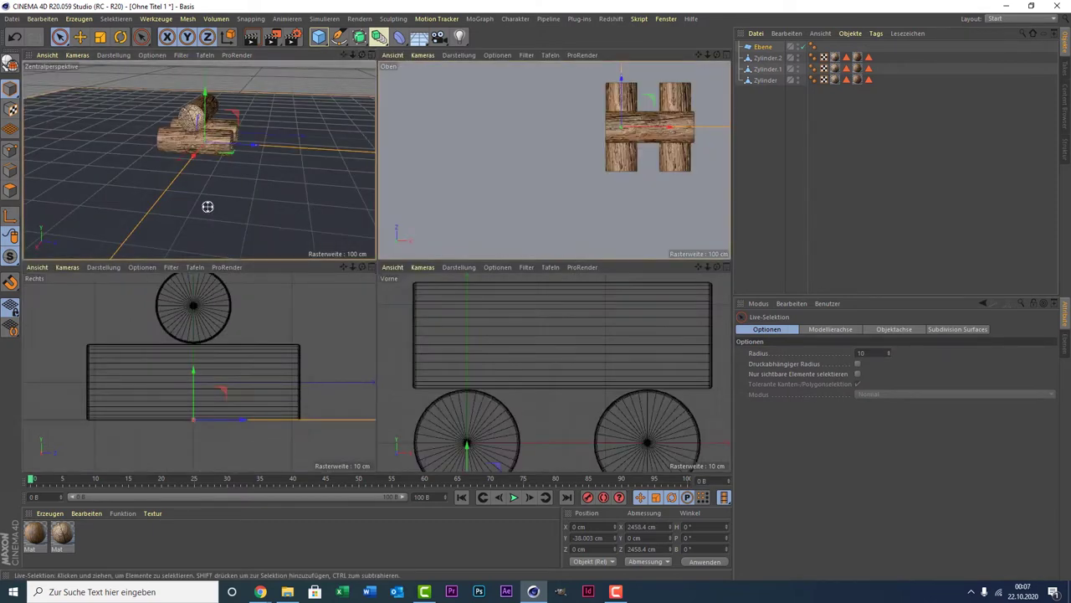
middle_click(207, 206)
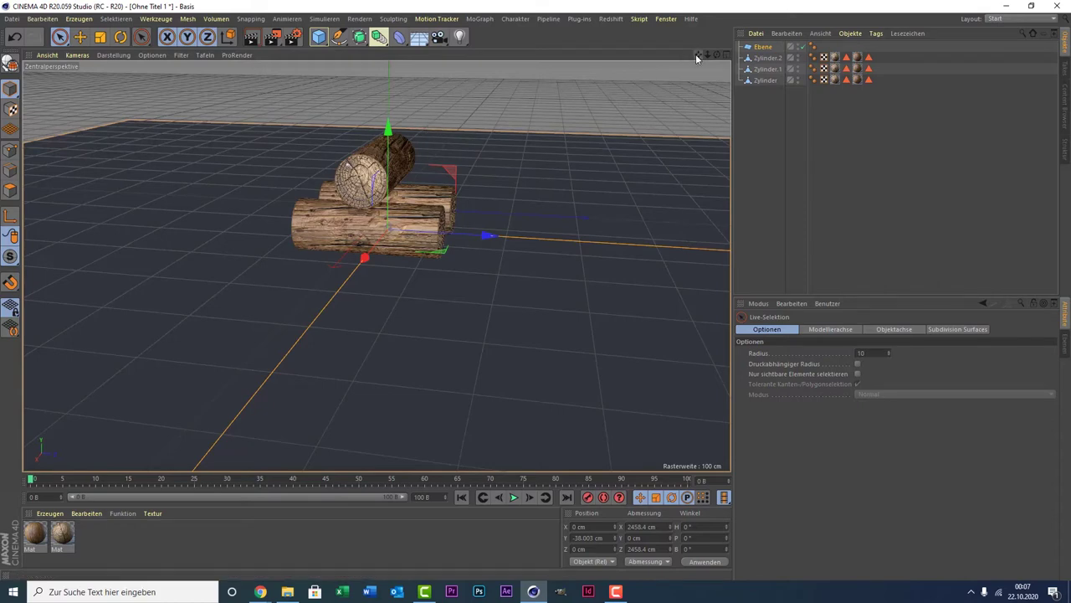
drag(697, 58, 581, 169)
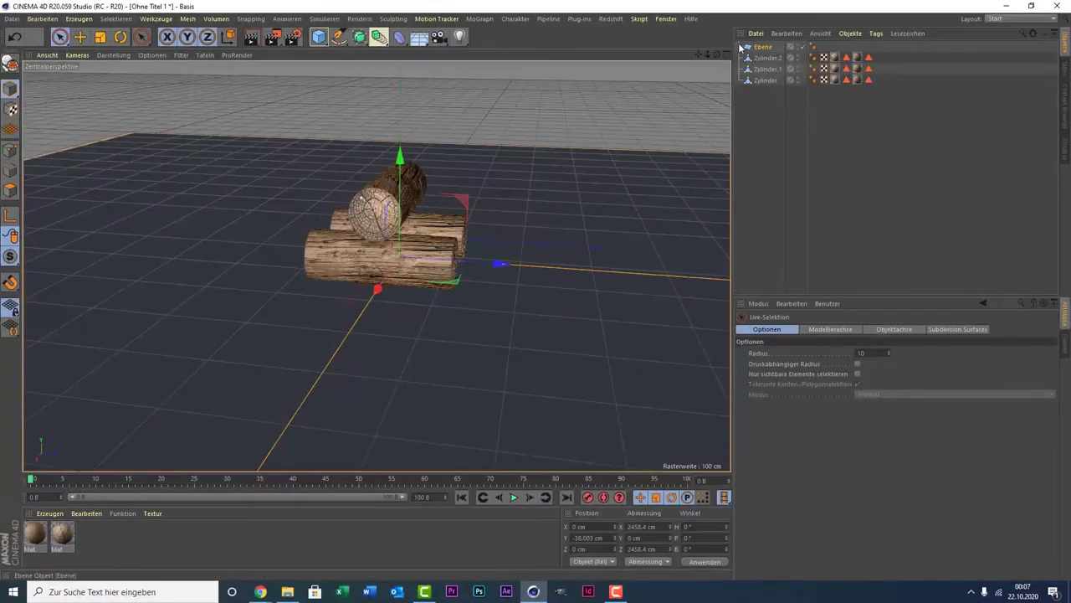
drag(717, 56, 686, 67)
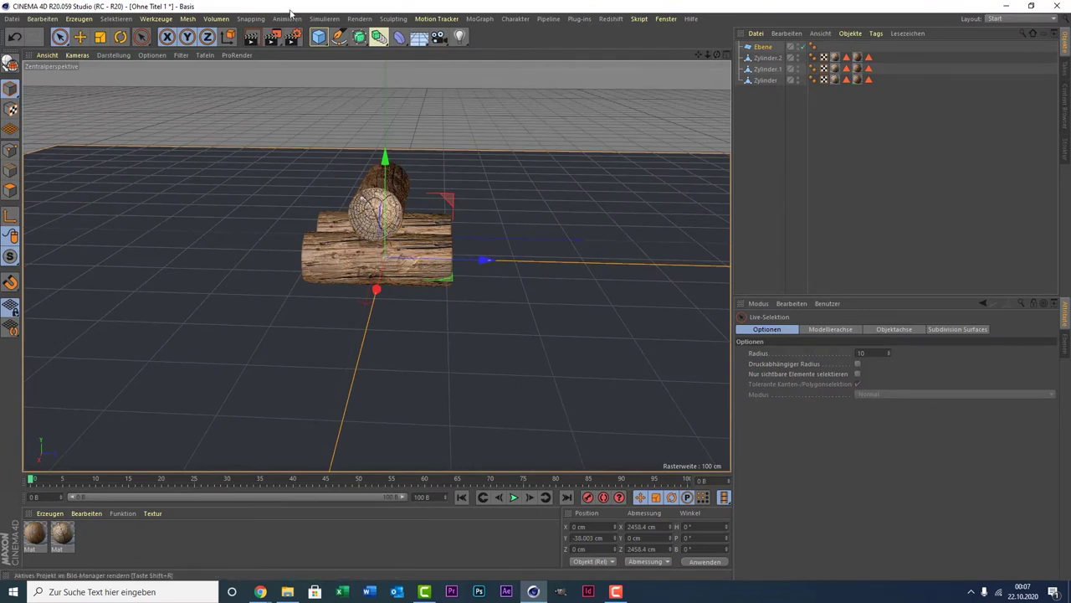
Step: Pick the Spline Pen and frame the Right view with space above the logs
click(338, 36)
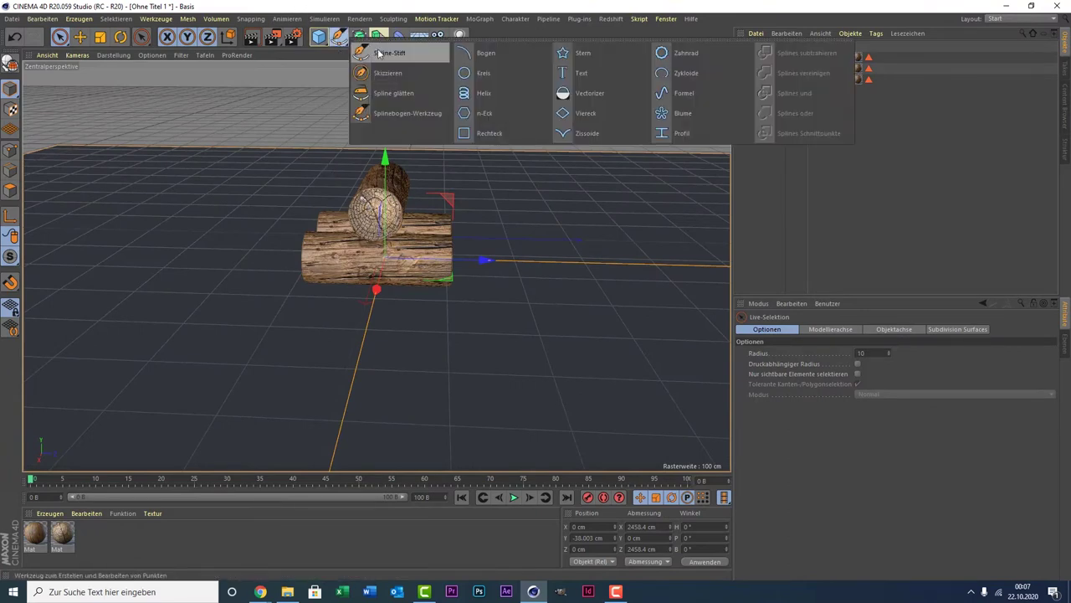
click(378, 53)
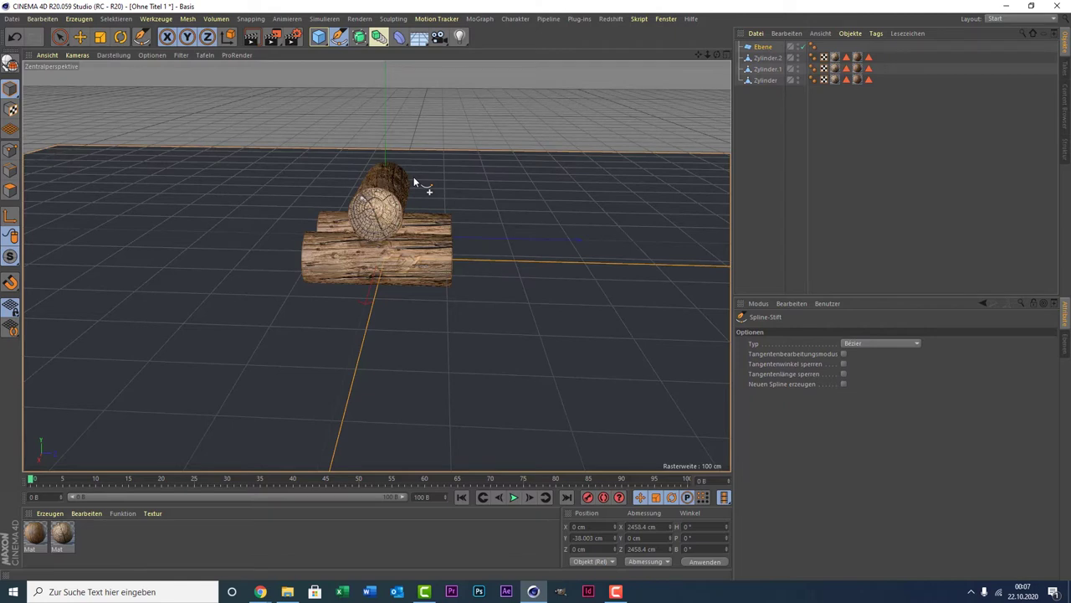
middle_click(374, 173)
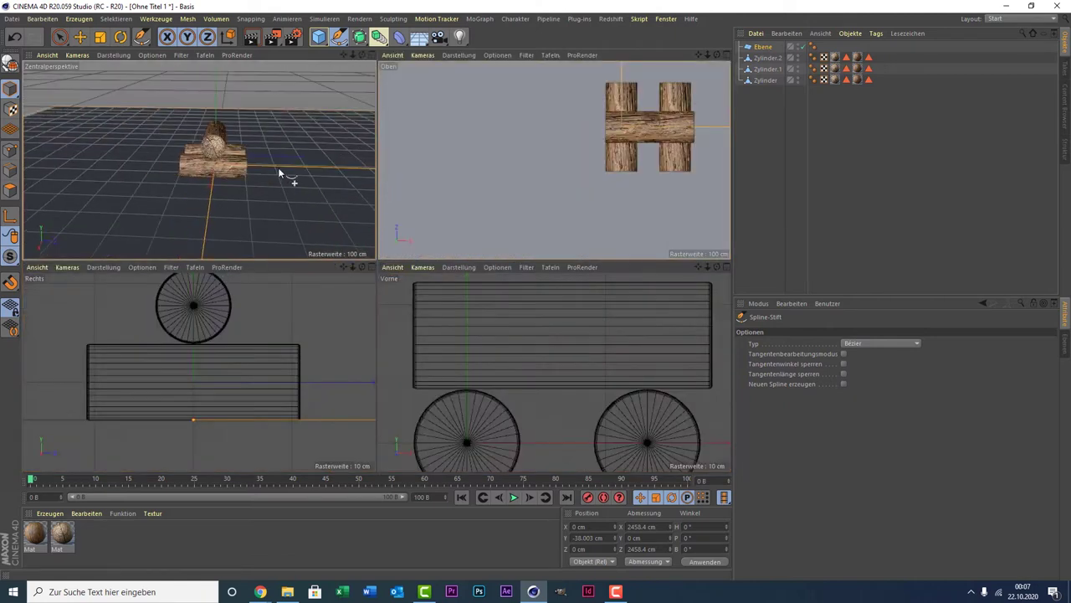
middle_click(196, 430)
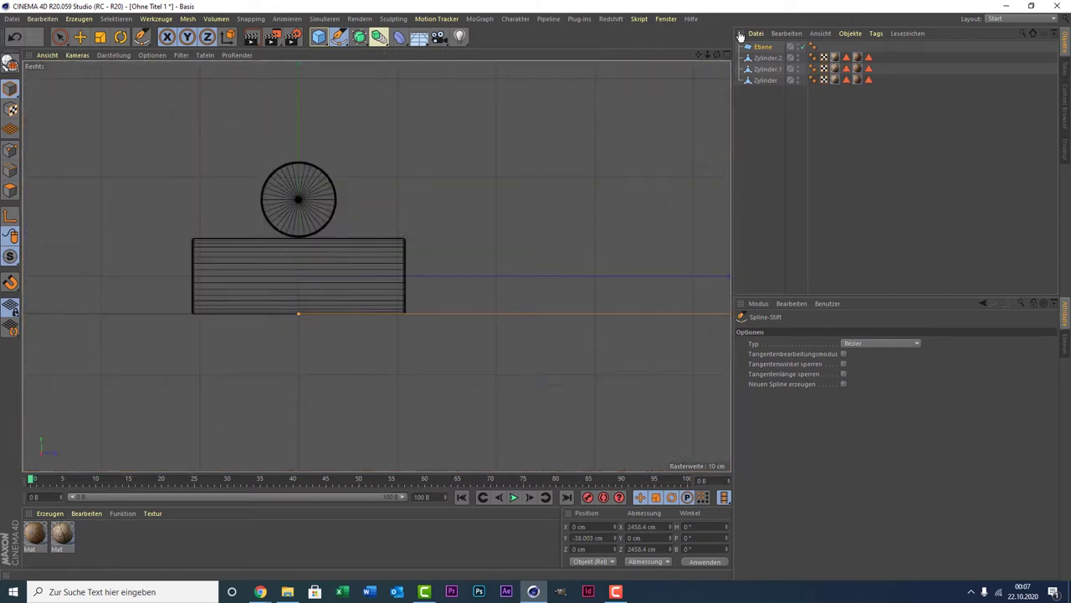
drag(701, 60, 432, 195)
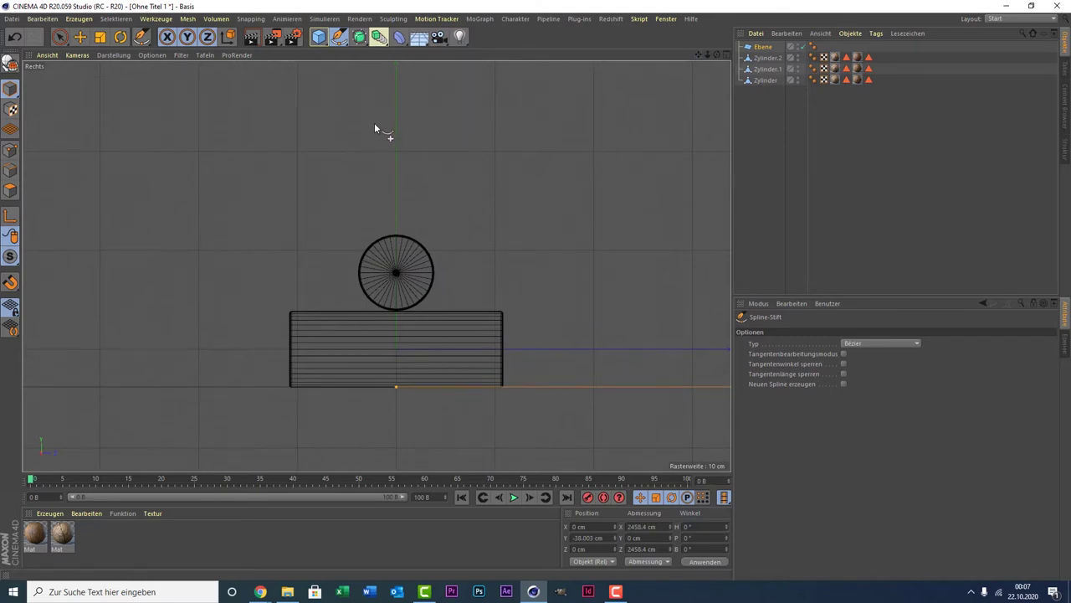
Step: Draw a closed eight-point flame outline above the logs
click(385, 100)
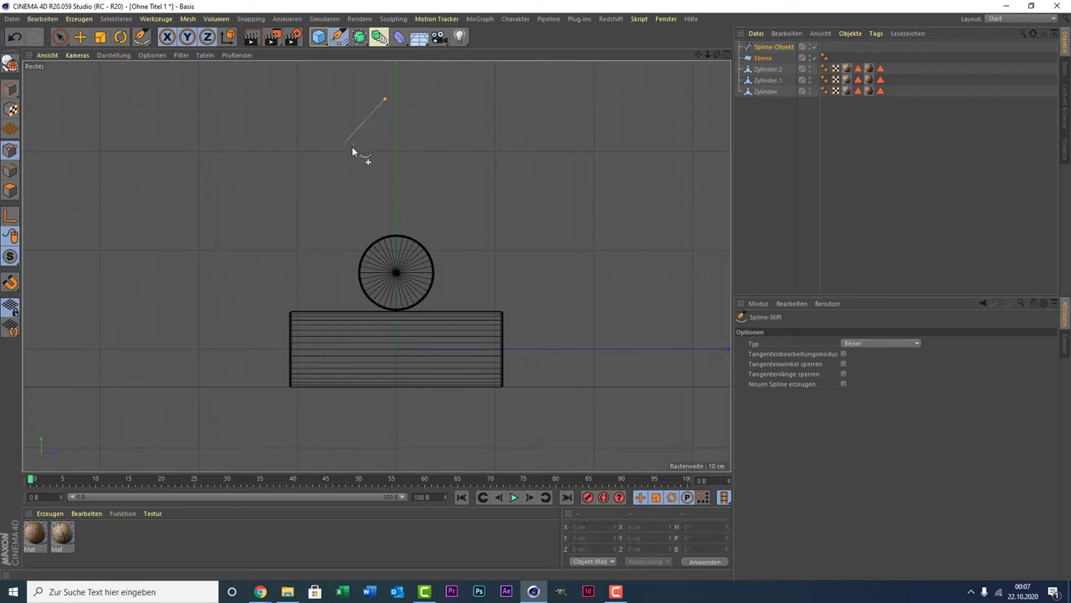
click(354, 147)
click(374, 191)
click(337, 227)
click(538, 230)
click(559, 204)
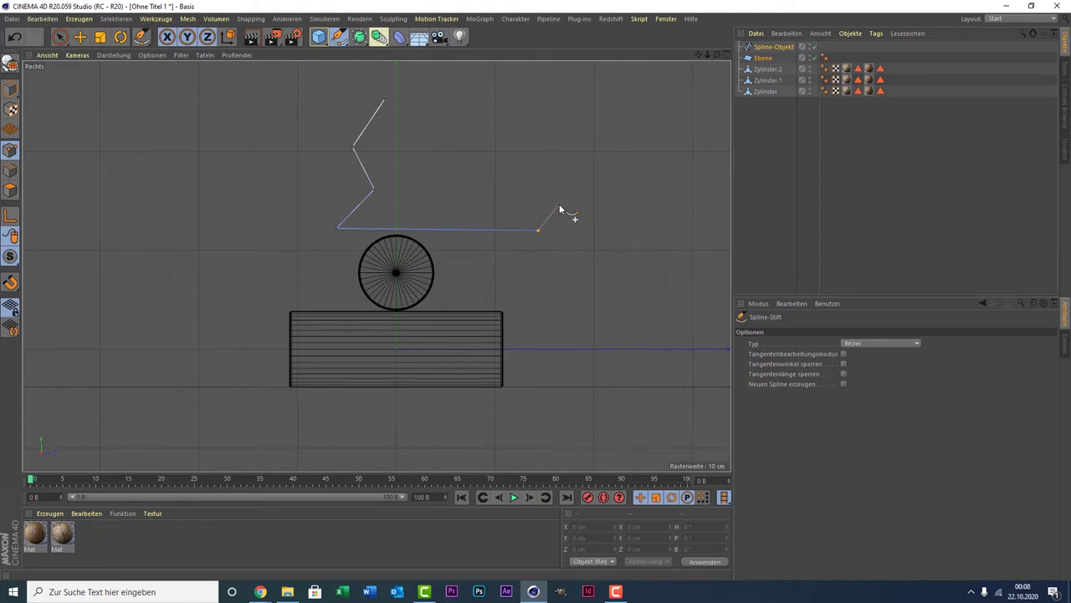
click(519, 168)
click(558, 109)
click(385, 99)
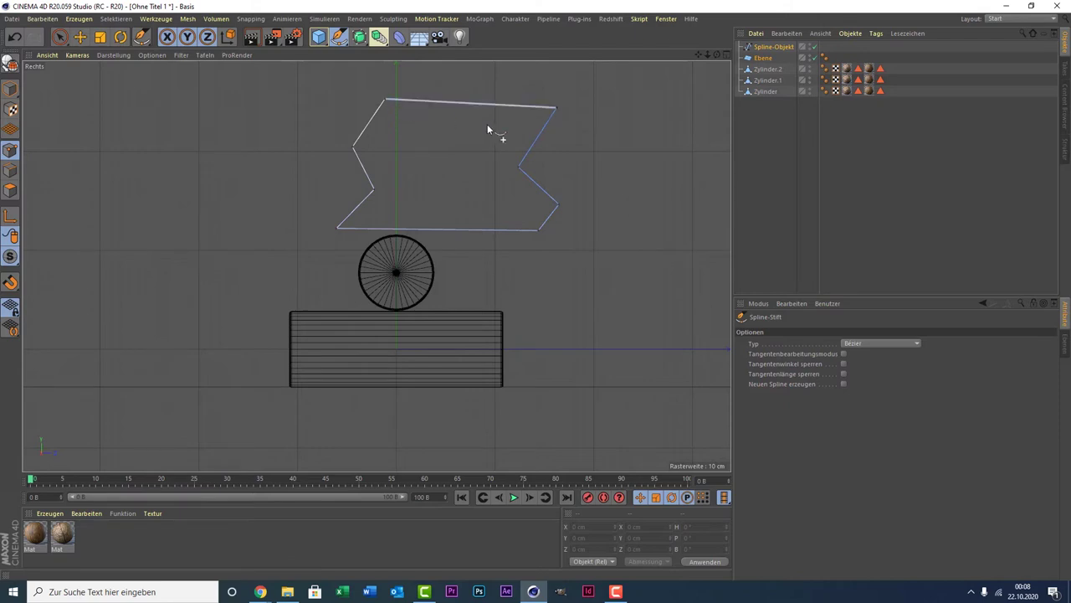
Step: Set the spline's Typ to B-Spline and return to the perspective view
click(779, 51)
click(817, 353)
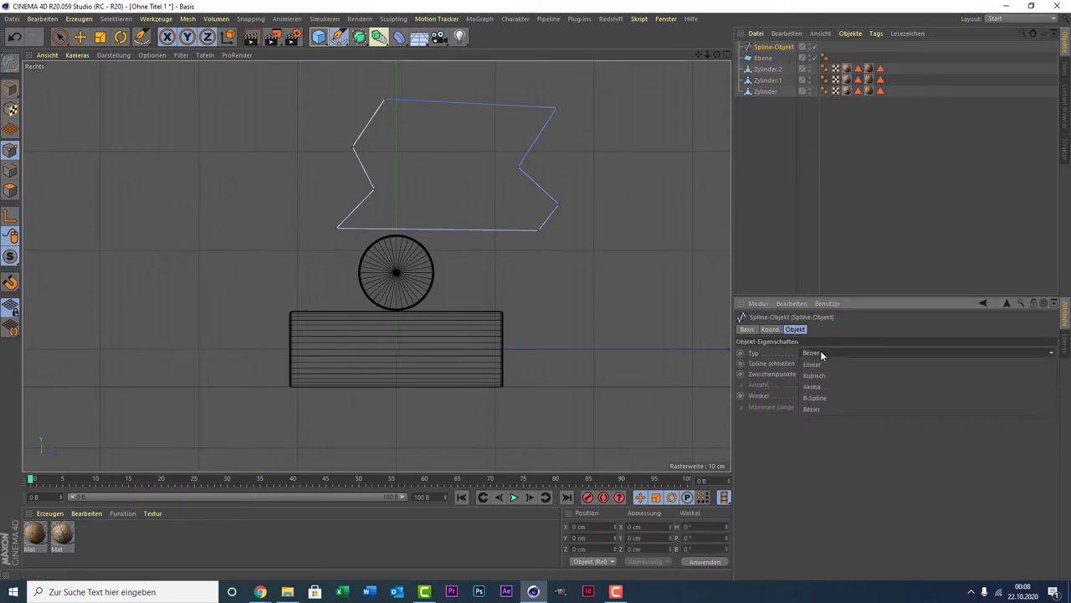
click(838, 399)
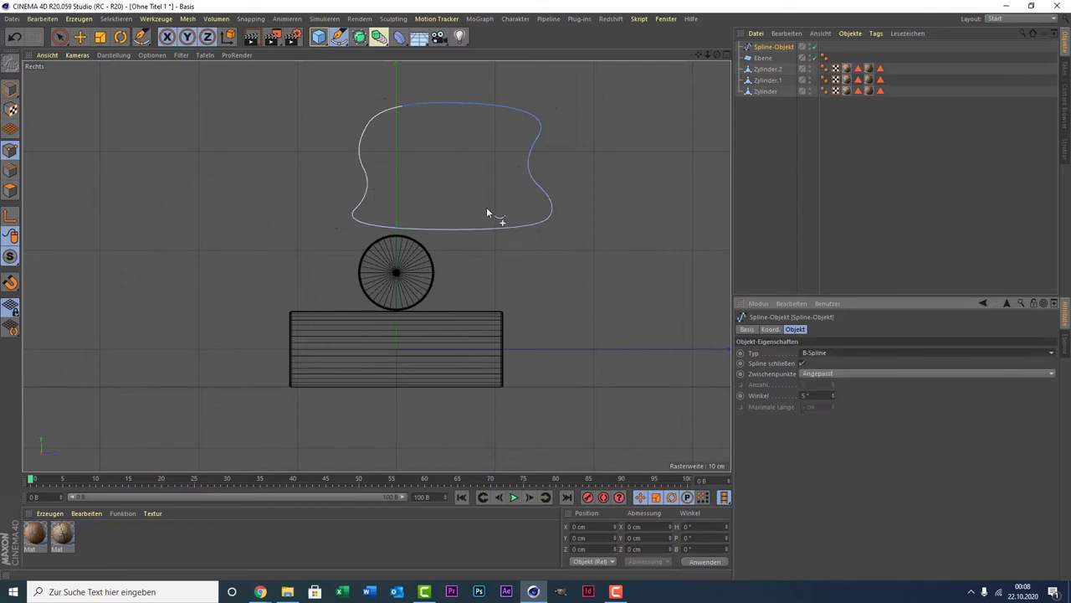
click(59, 36)
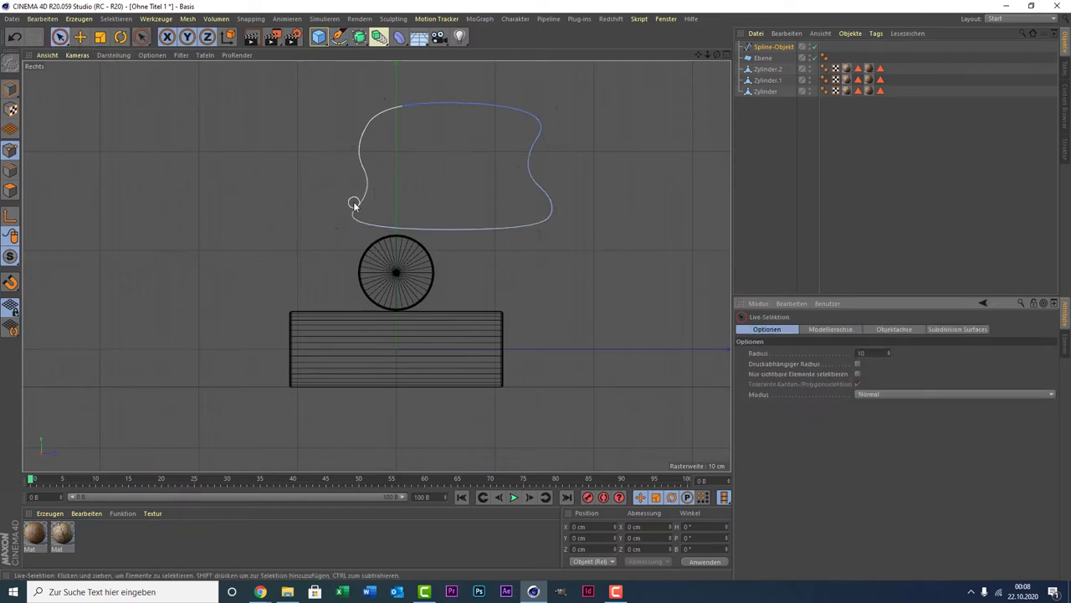
scroll(276, 176, down, 2)
middle_click(229, 154)
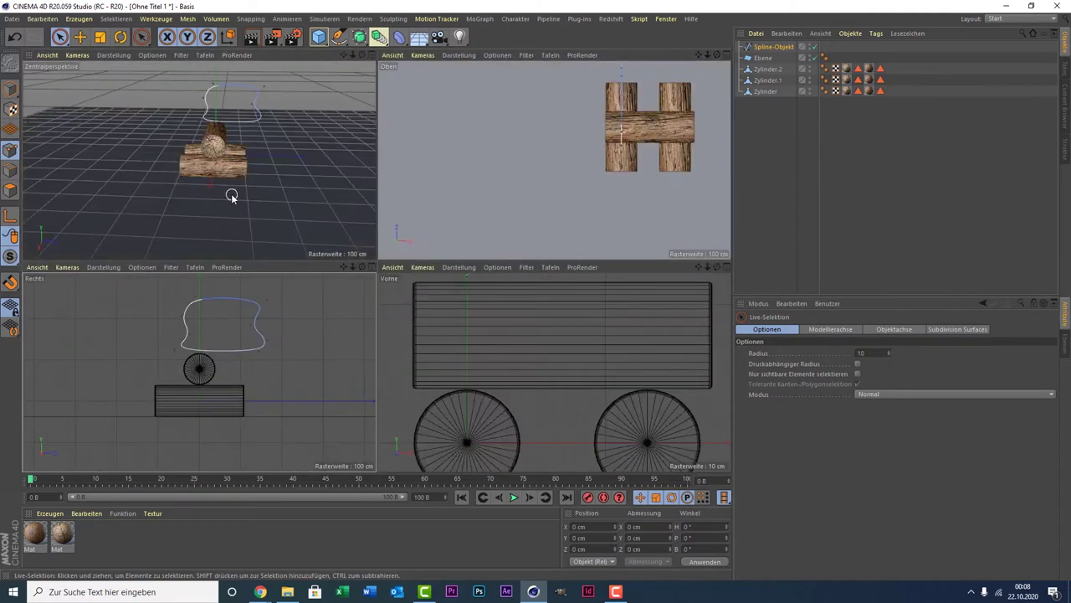
middle_click(232, 196)
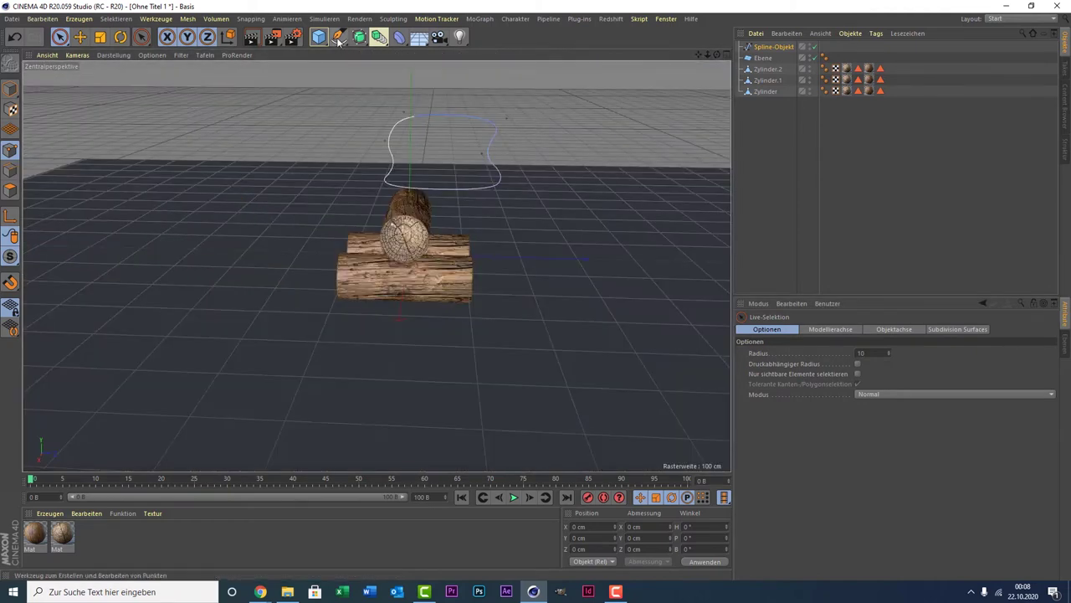
Step: Add an Extrude object and nest the flame spline inside it
mouse_move(359, 37)
mouse_down()
mouse_move(381, 57)
mouse_move(496, 56)
mouse_up()
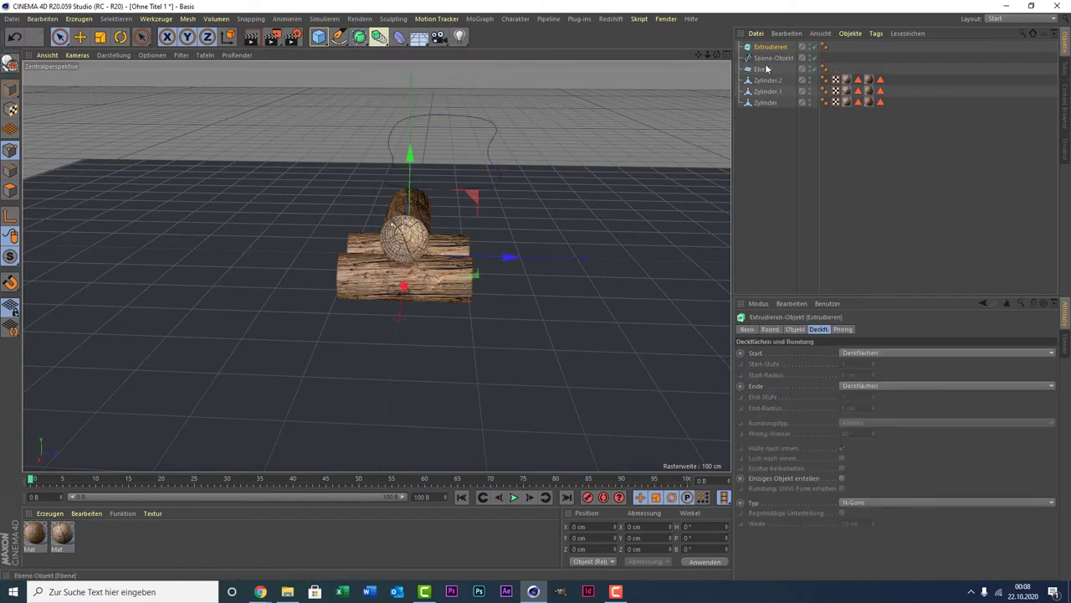
drag(717, 55, 377, 265)
key(ctrl+r)
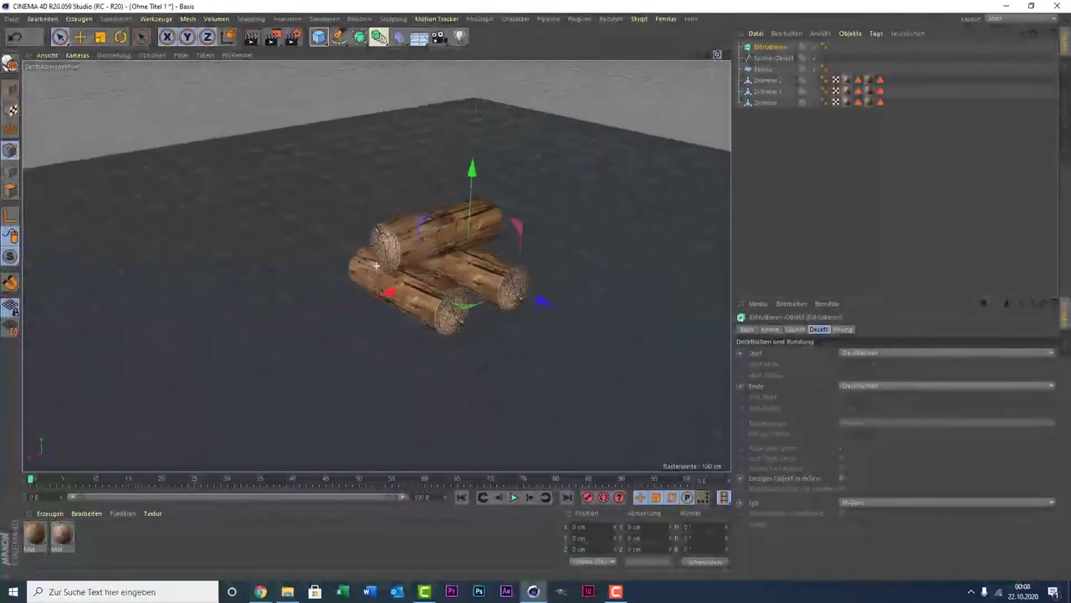
click(765, 57)
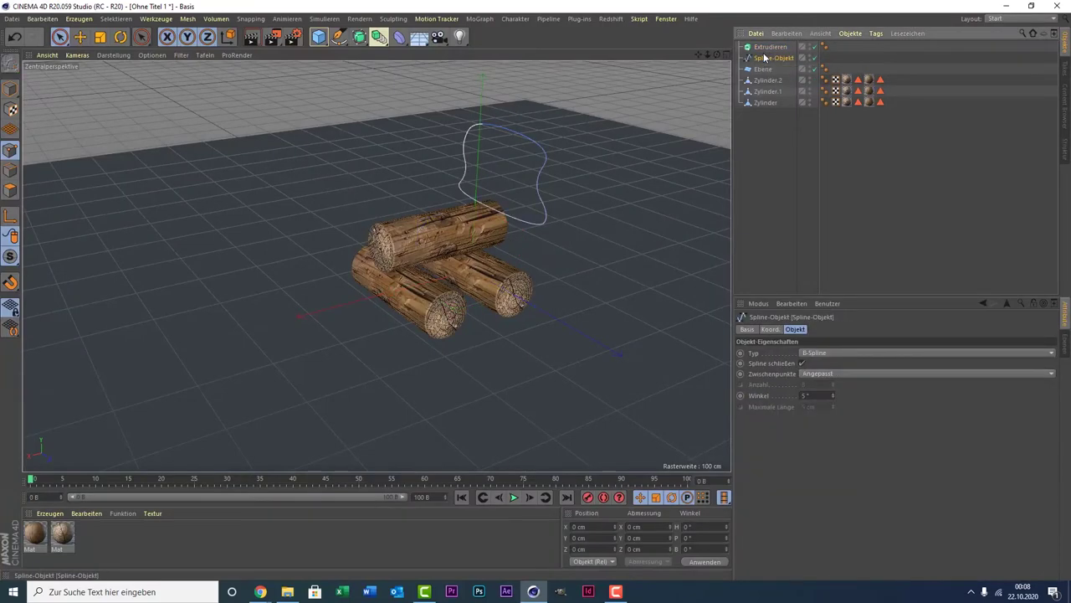
drag(764, 57, 776, 50)
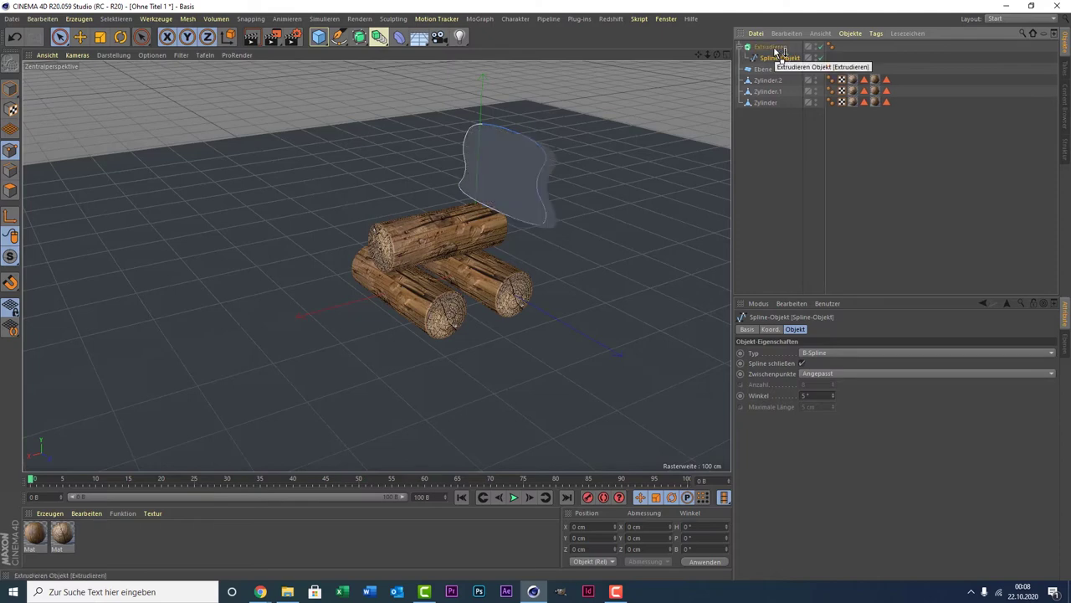
scroll(586, 123, up, 2)
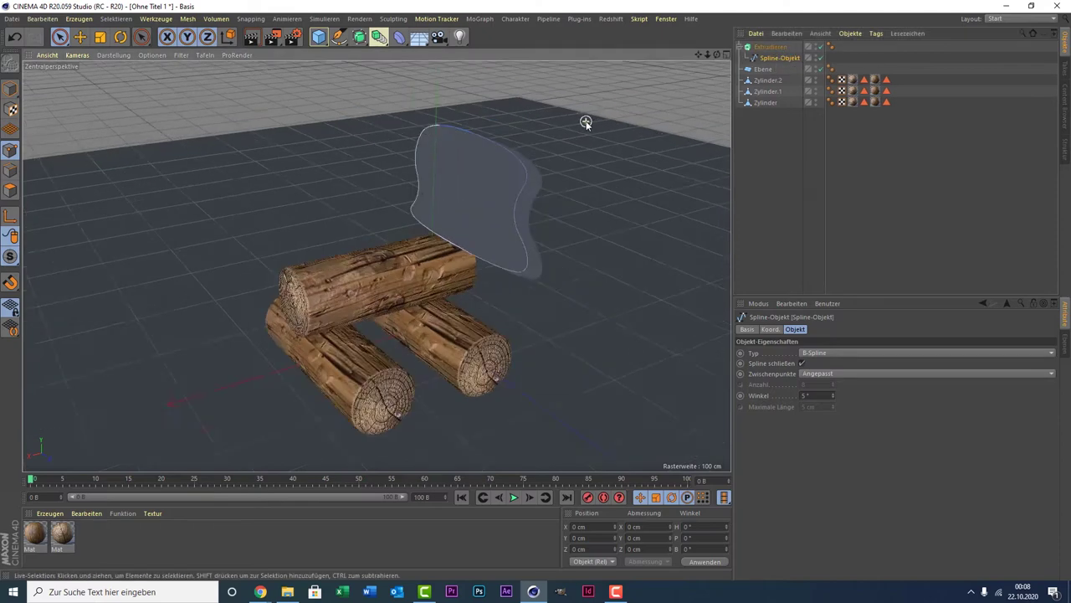
scroll(586, 122, up, 1)
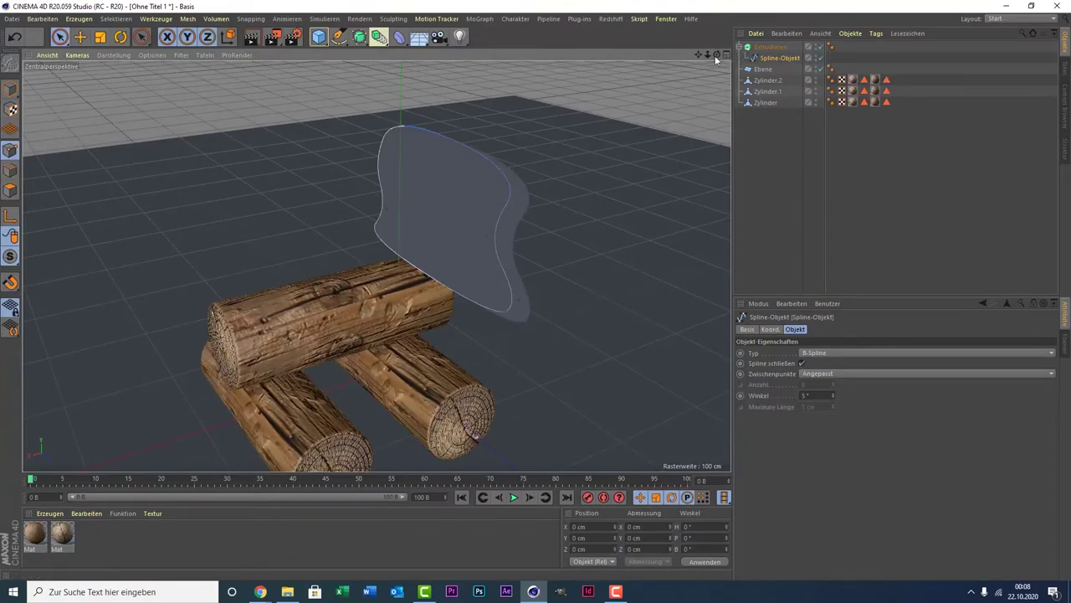
mouse_move(716, 54)
mouse_down()
mouse_move(670, 59)
mouse_move(706, 94)
mouse_up()
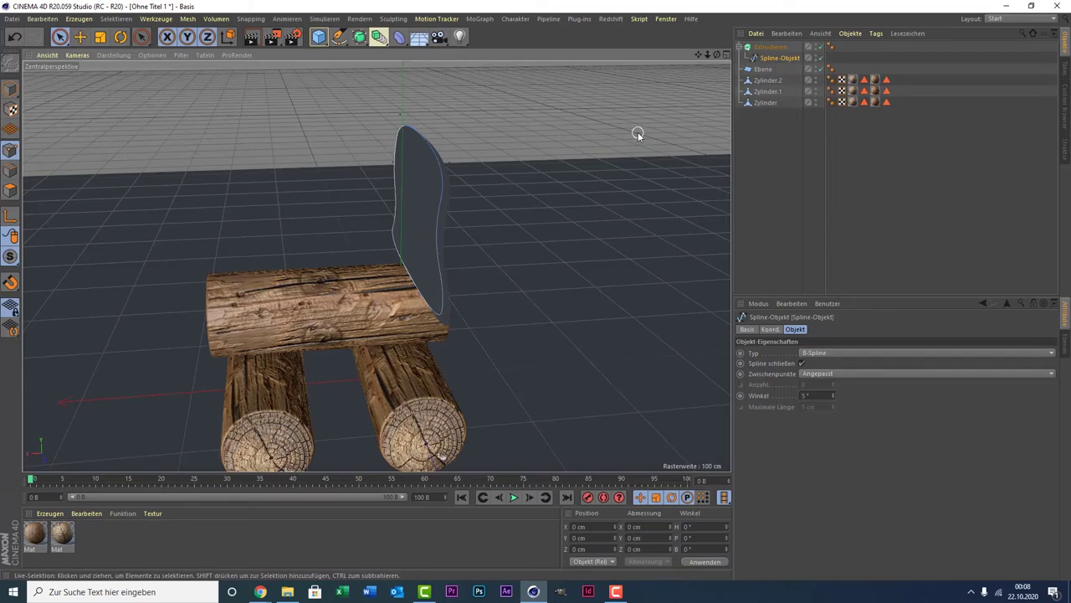
Step: Give the Extrude object a 90° H rotation, keeping the spline nested inside
click(768, 47)
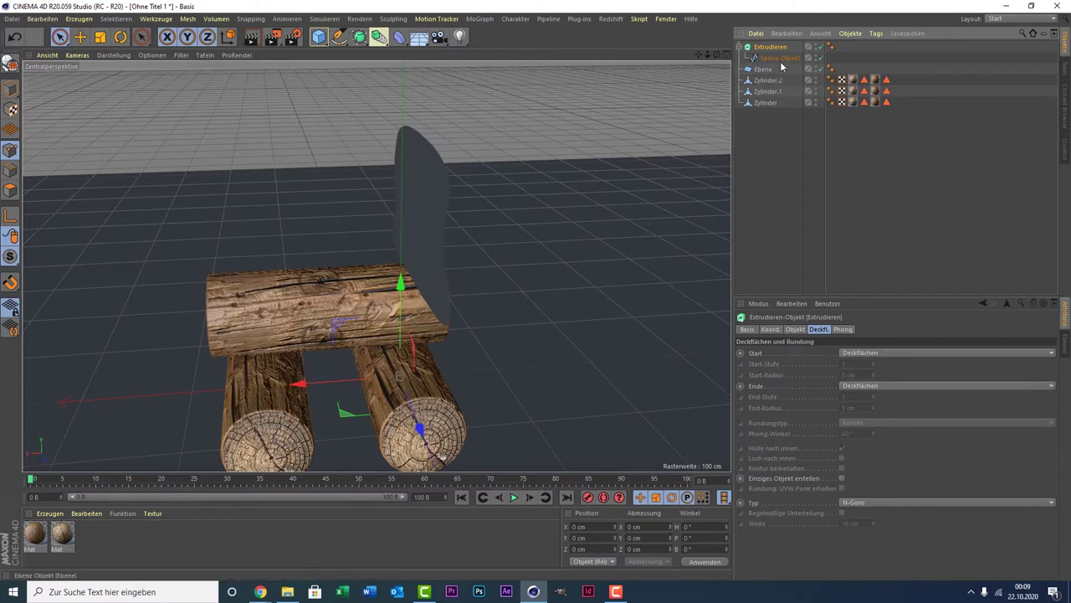
drag(778, 58, 777, 105)
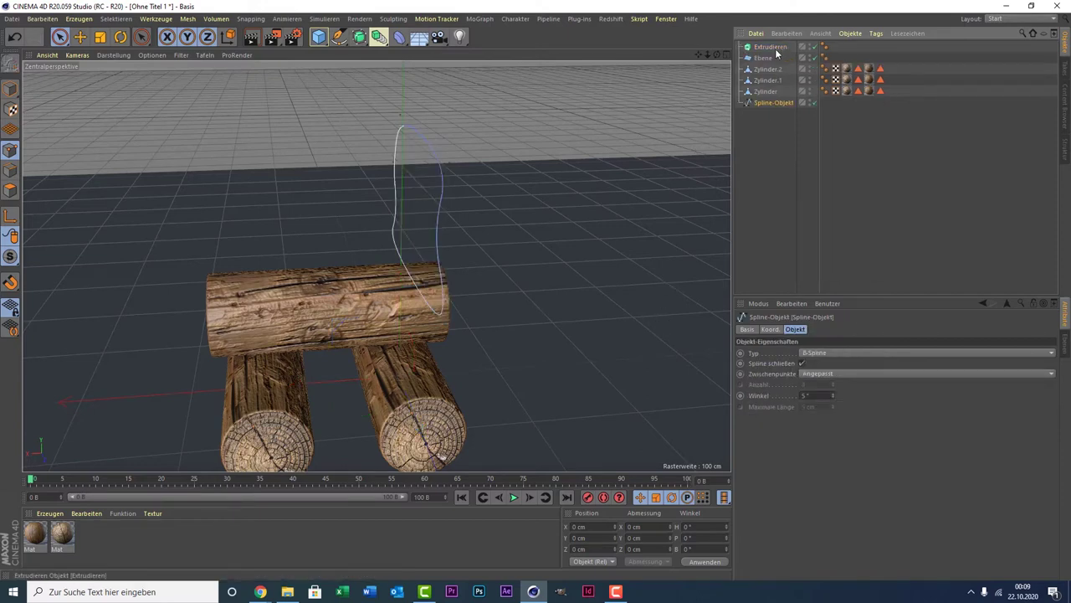
click(773, 47)
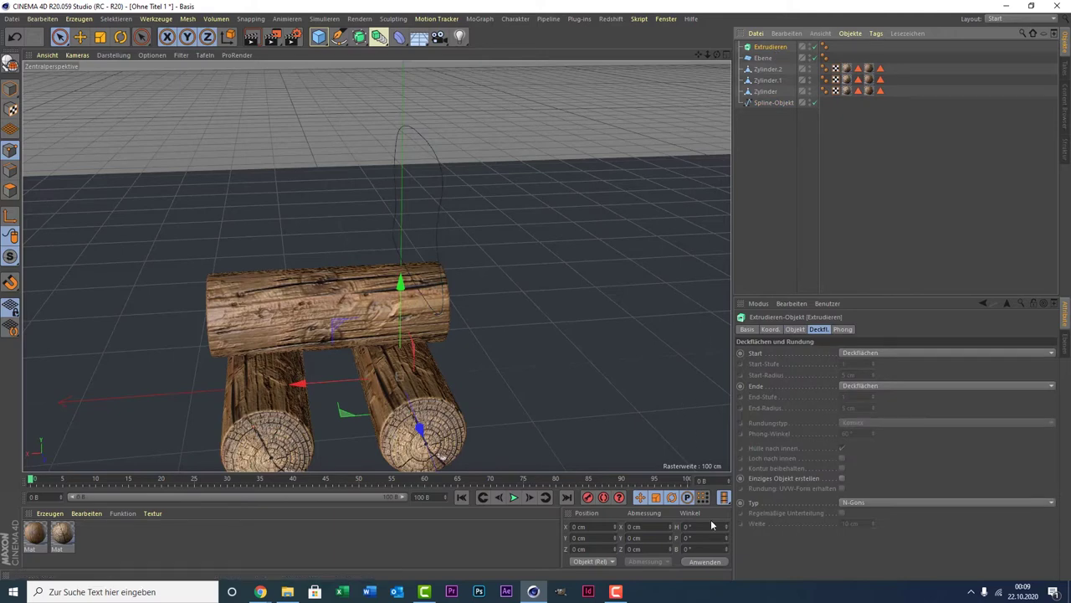
click(712, 525)
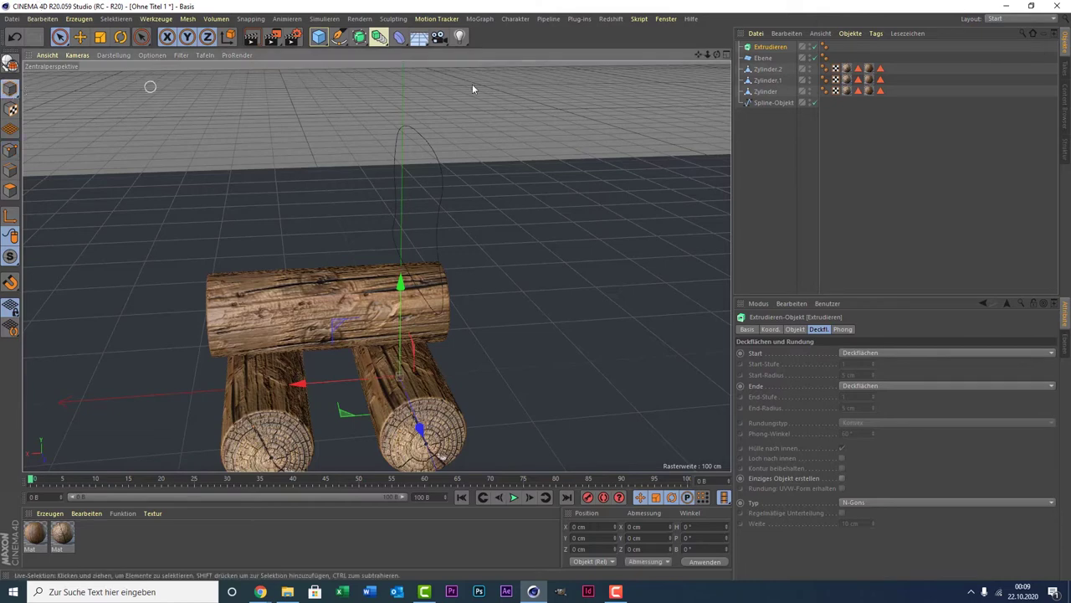
click(710, 528)
text(90)
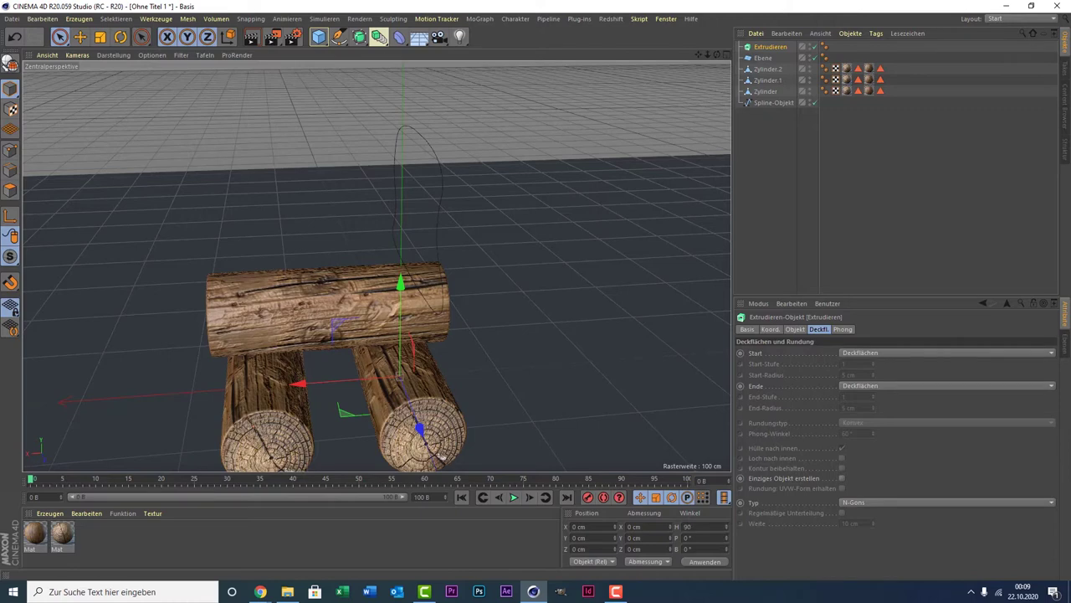
key(Return)
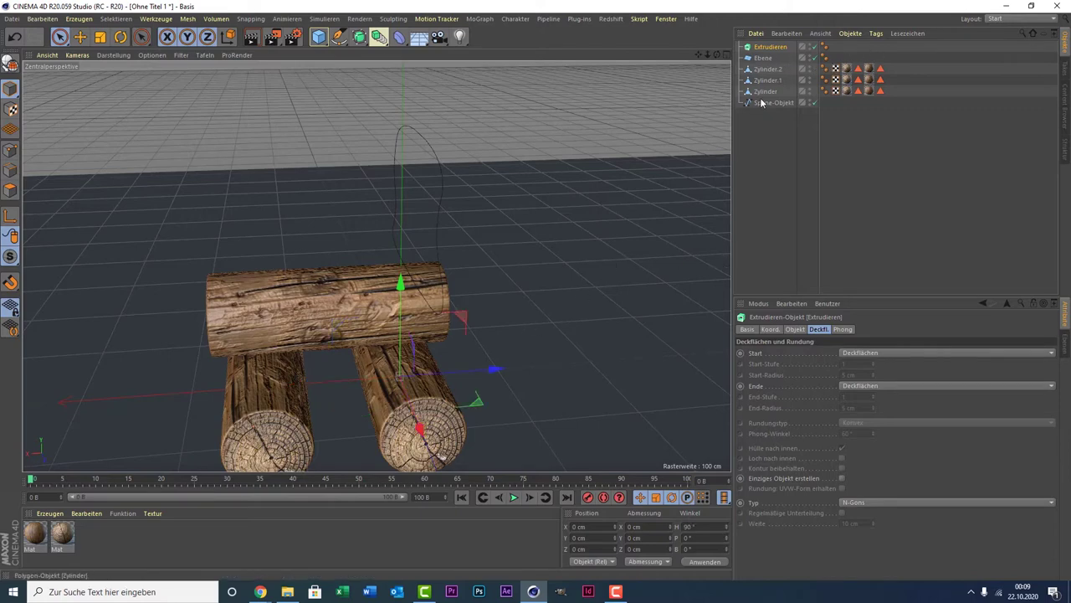
drag(765, 102, 770, 50)
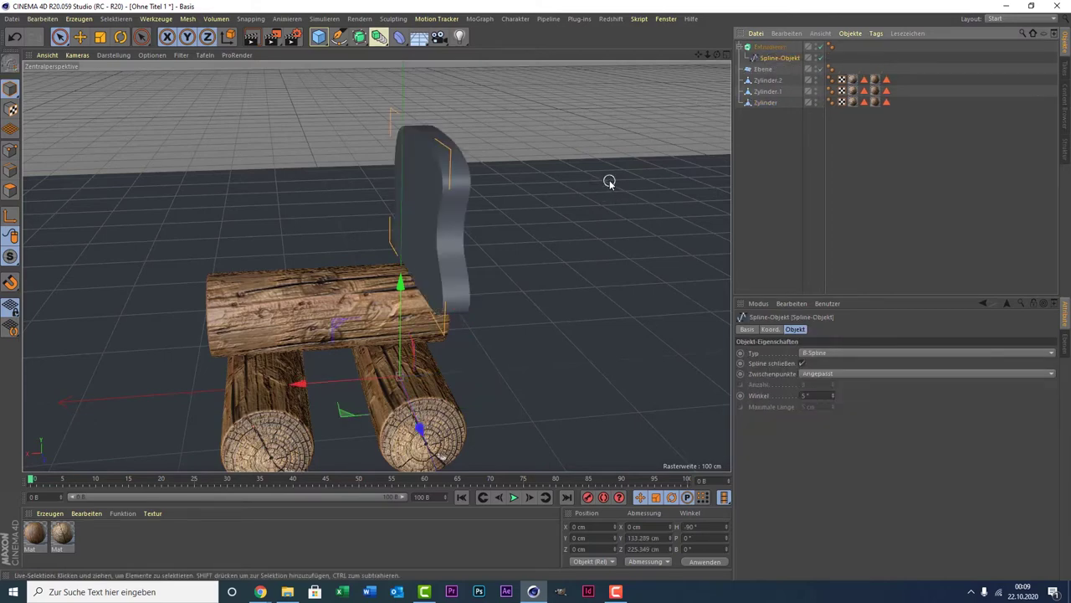
Step: Set the Extrude's Objekt Verschiebung Z to 2 cm
click(771, 47)
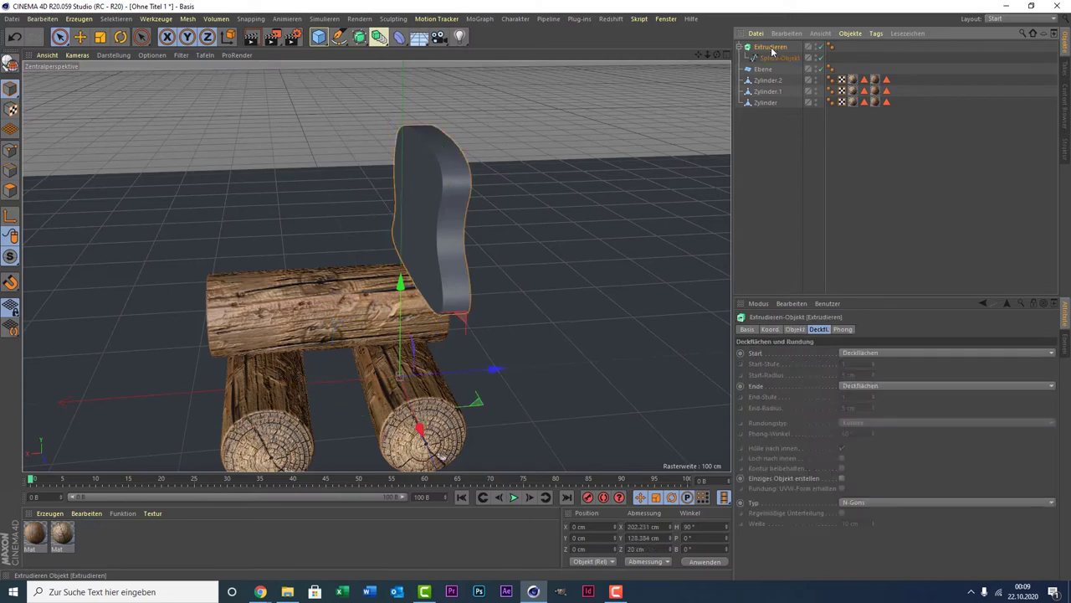
click(792, 330)
click(751, 331)
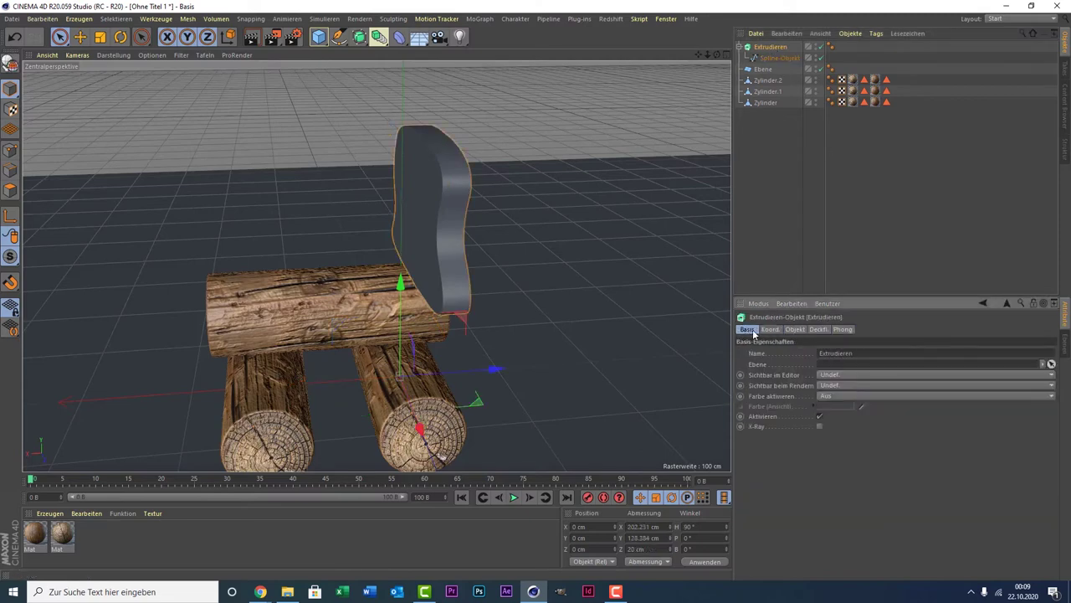
click(795, 330)
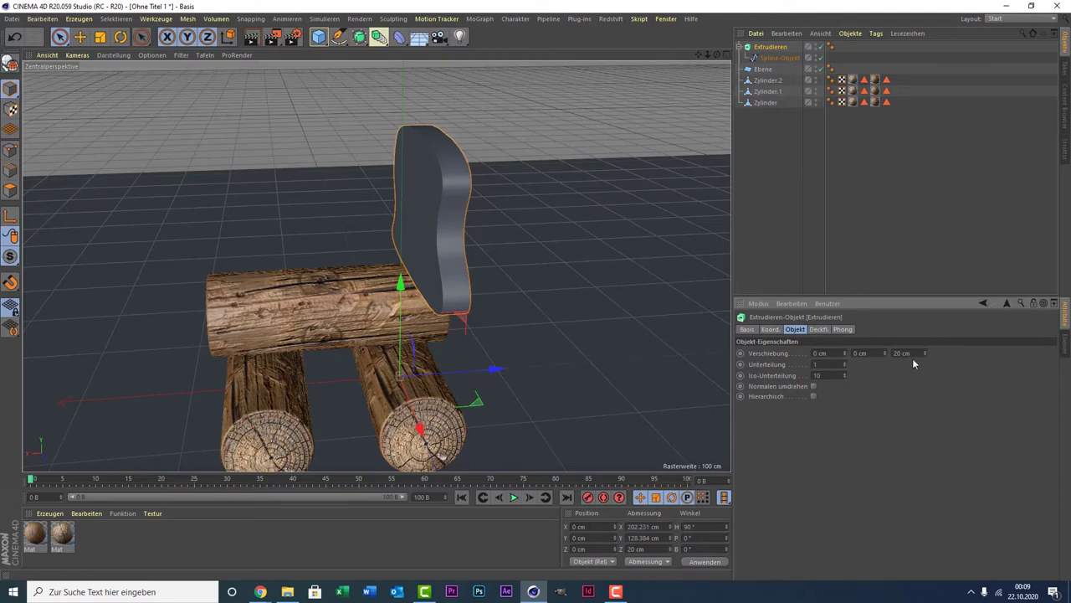
click(904, 353)
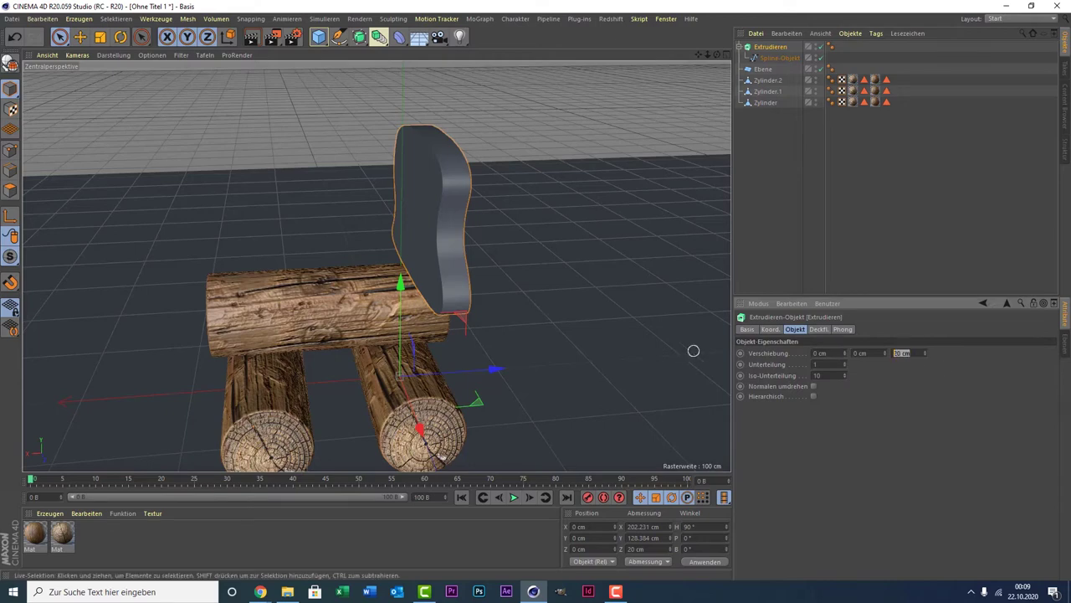
text(1)
key(Return)
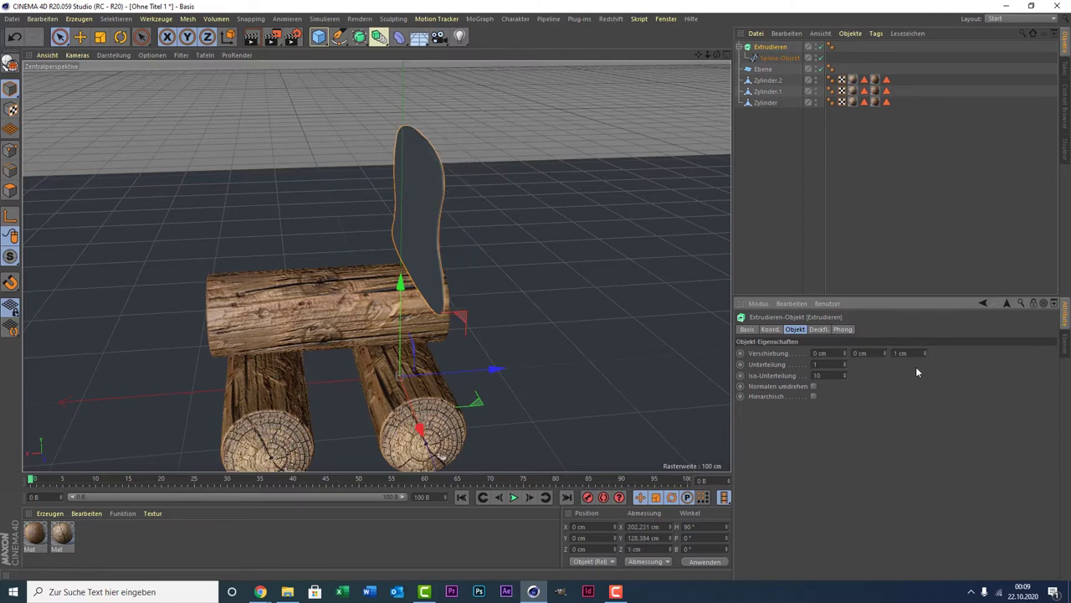
click(926, 351)
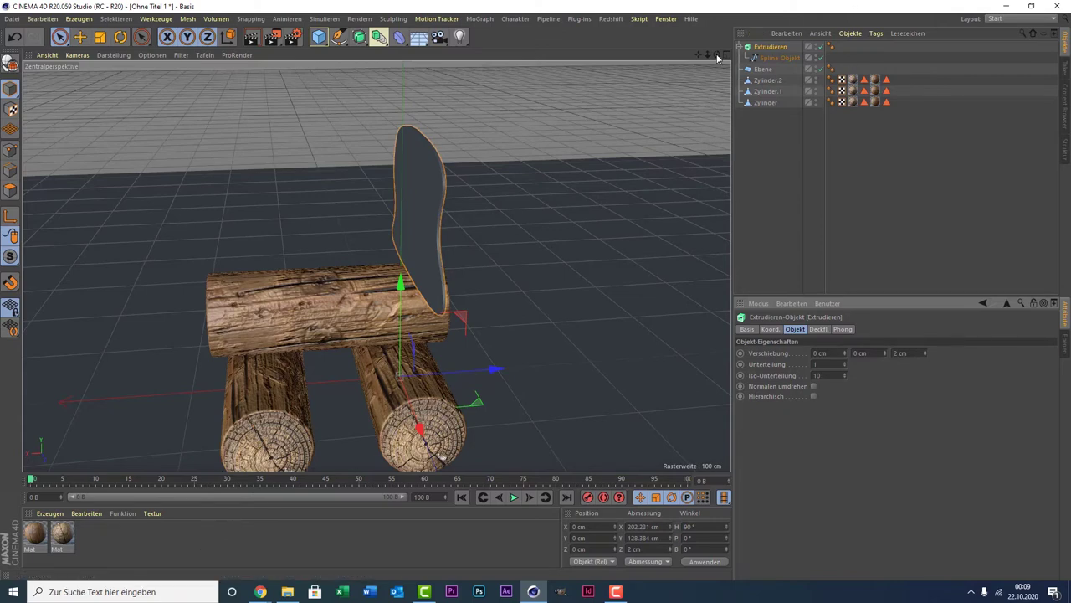
drag(716, 59, 636, 75)
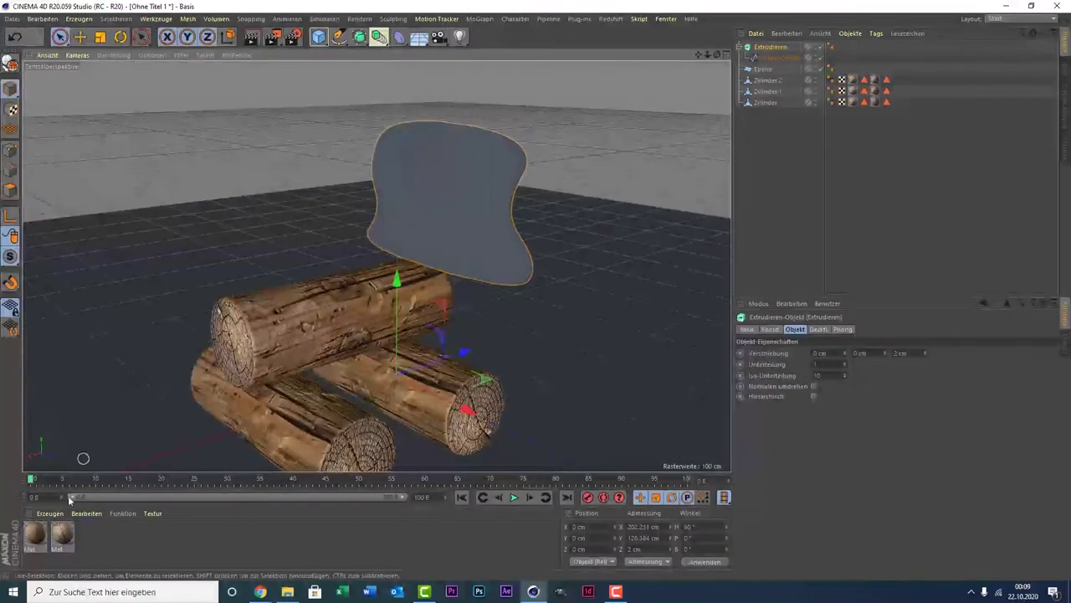
Step: Create Mat.1 and open its colour settings in the material editor
double_click(85, 551)
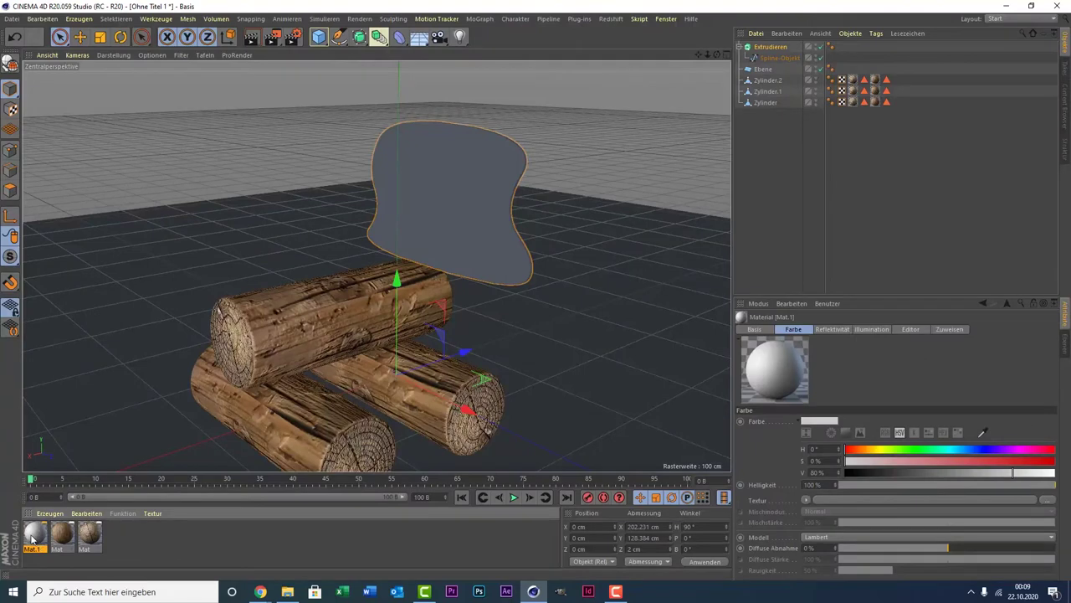
double_click(36, 539)
click(189, 193)
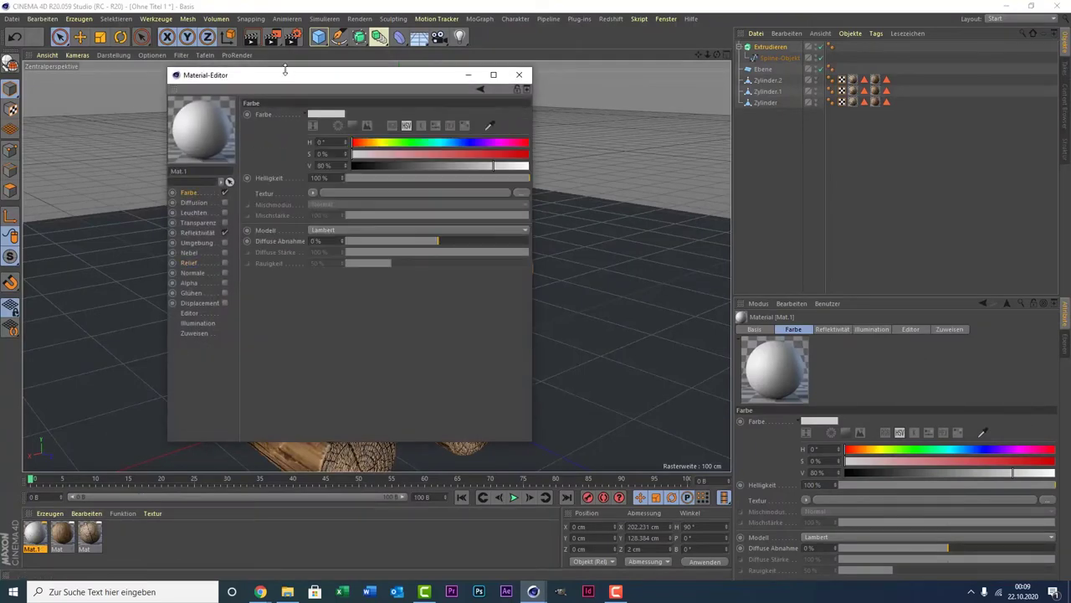
drag(287, 75, 683, 74)
Step: Use the Feuer shader as Mat.1's colour texture and switch on Leuchten
click(709, 192)
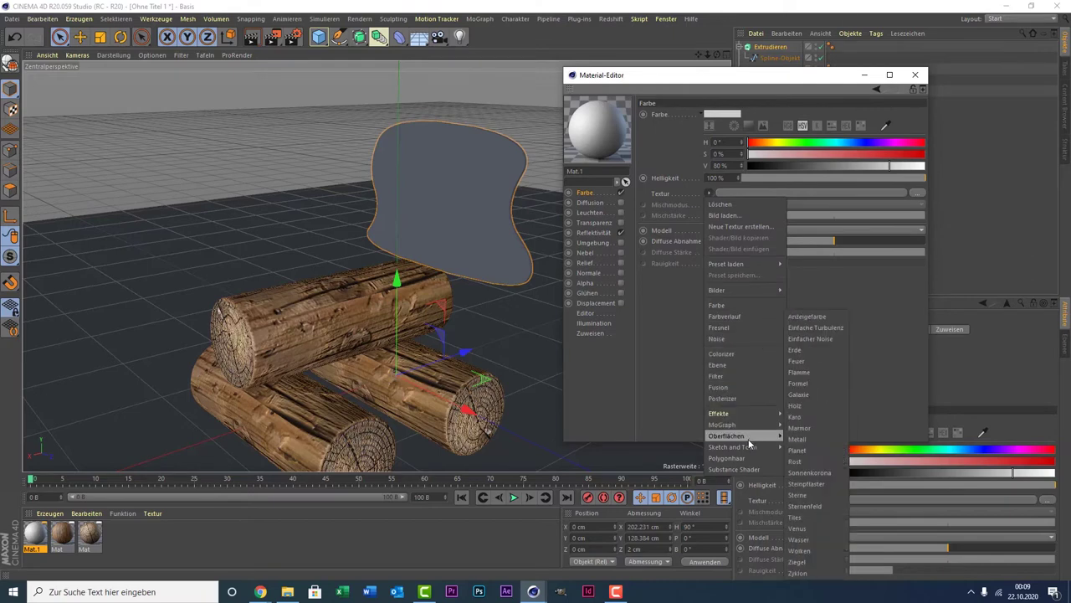
mouse_move(726, 436)
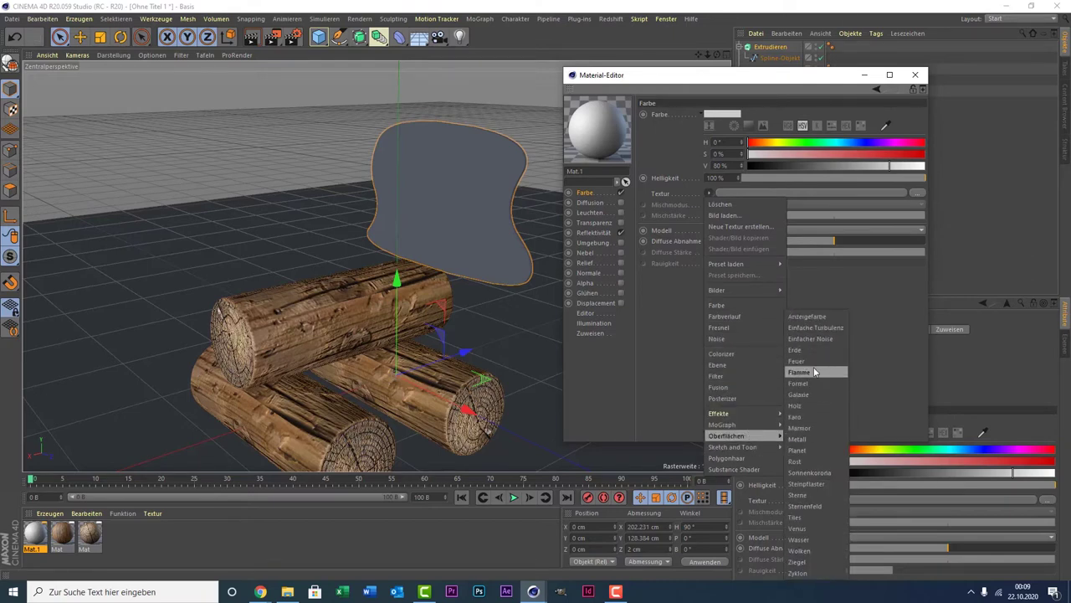
click(816, 372)
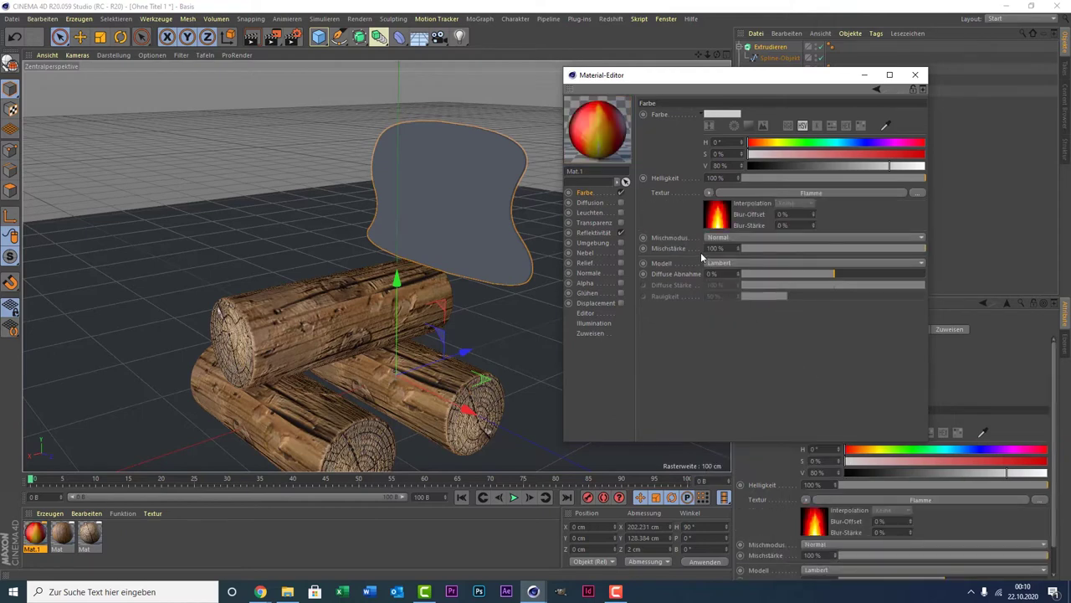
click(709, 195)
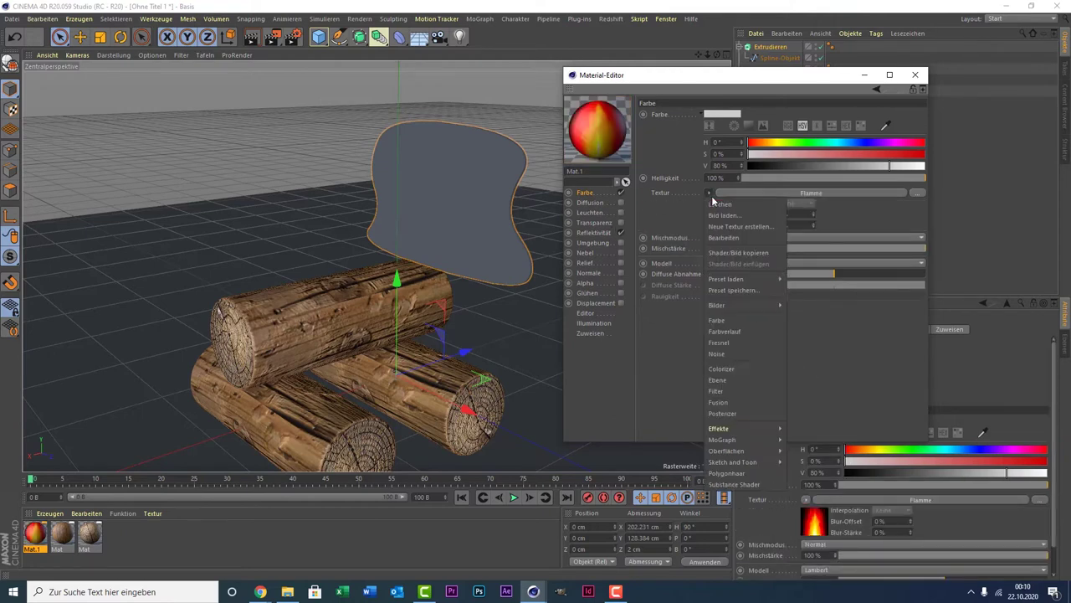
mouse_move(727, 450)
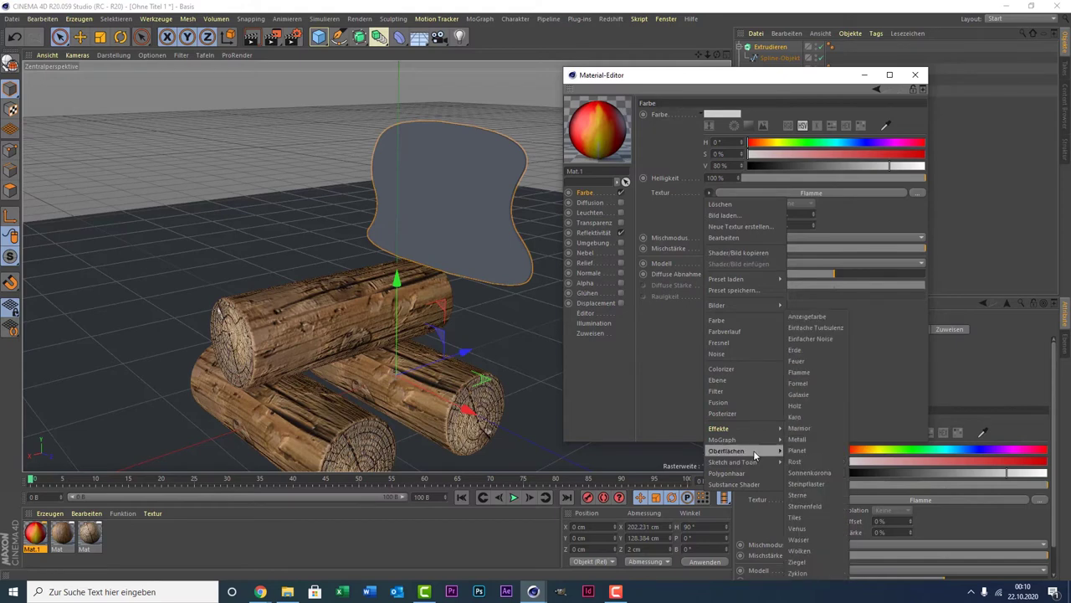
click(799, 360)
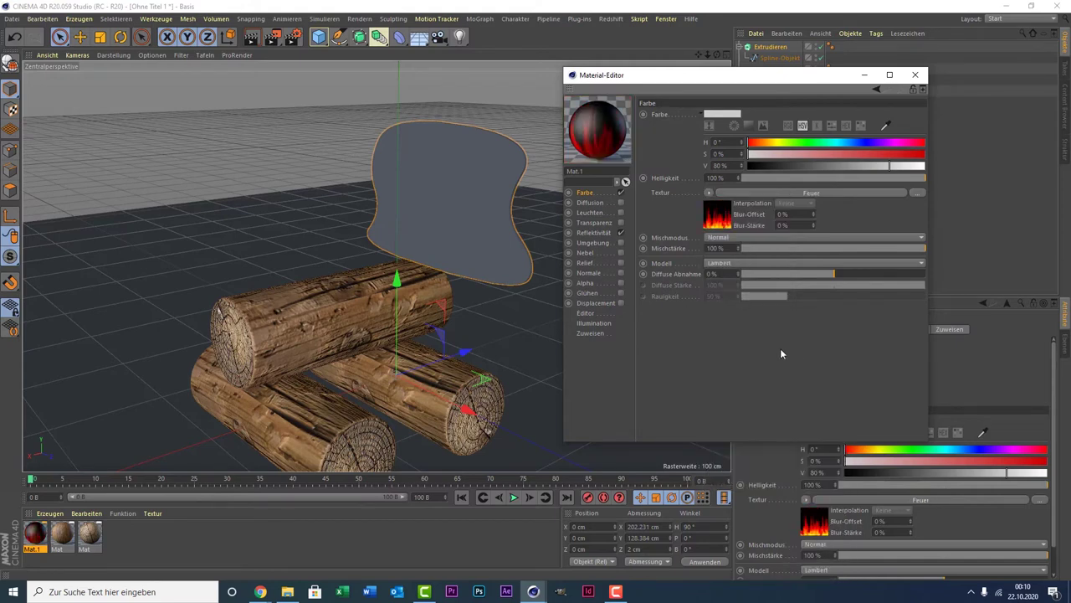
click(620, 212)
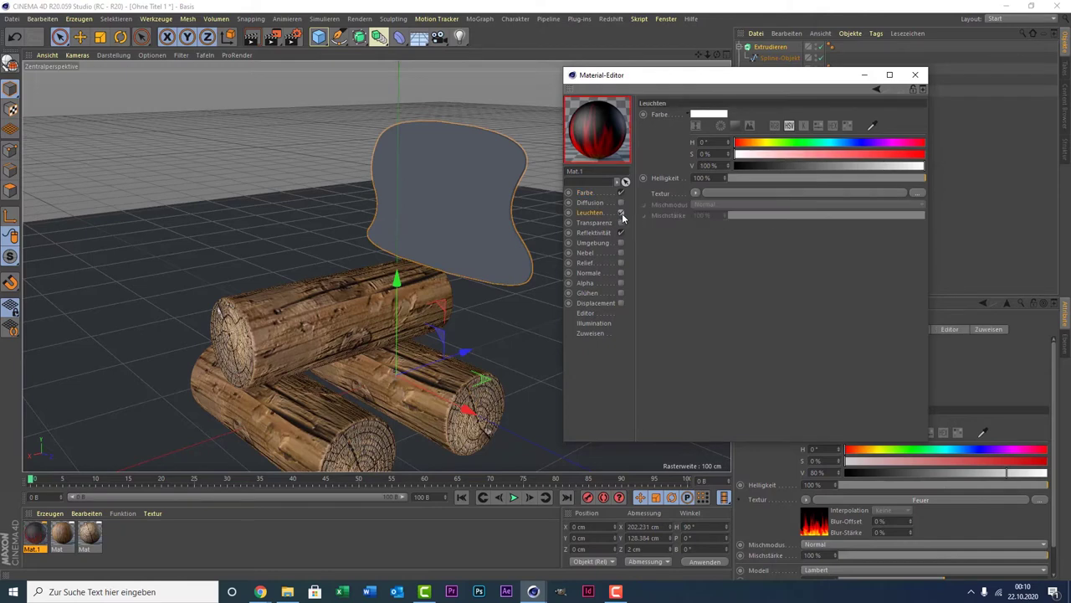
Step: Load Feuer into Leuchten, enable Glühen at 100 % outer strength, and apply Mat.1 to the flame
click(696, 194)
mouse_move(713, 435)
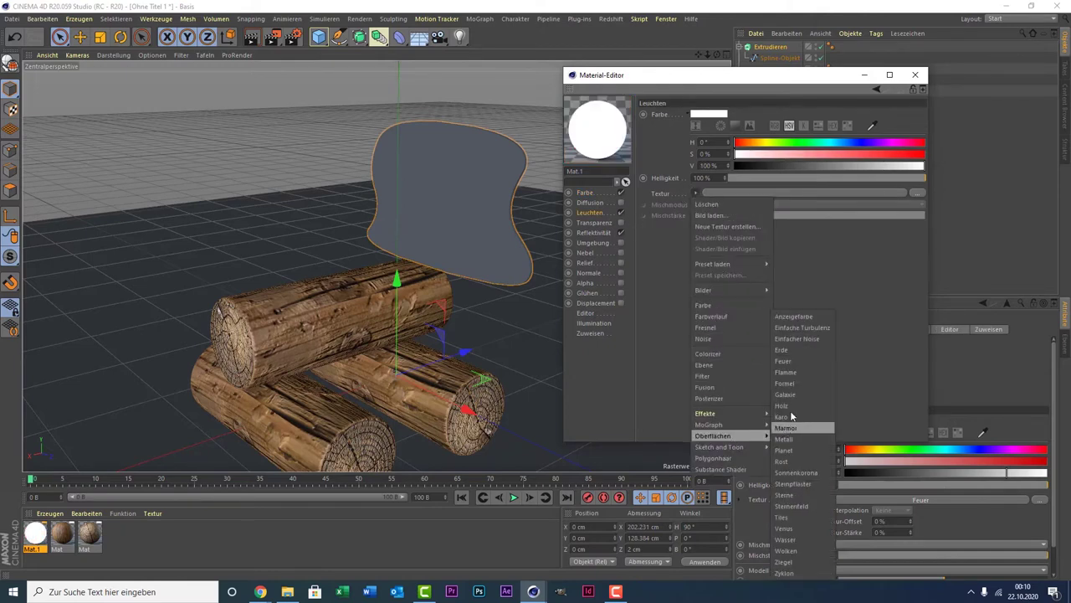
click(785, 360)
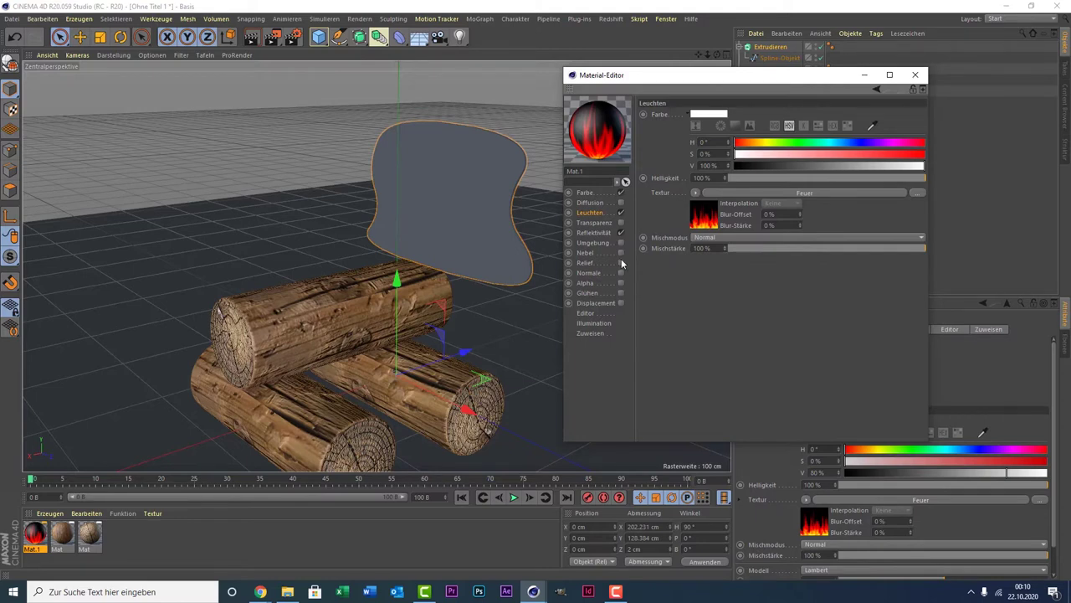
click(621, 293)
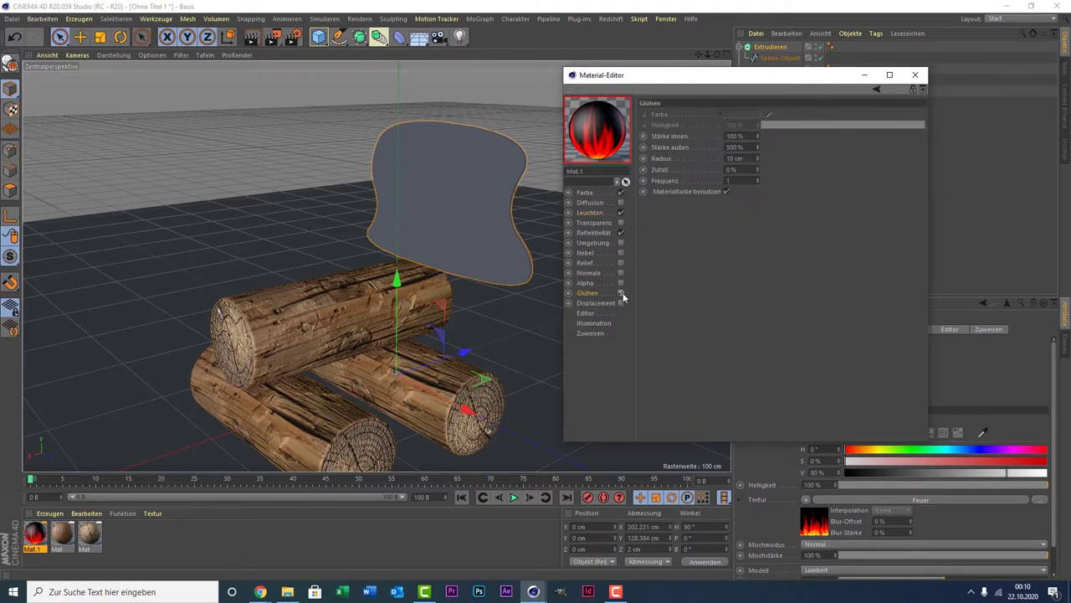
click(748, 149)
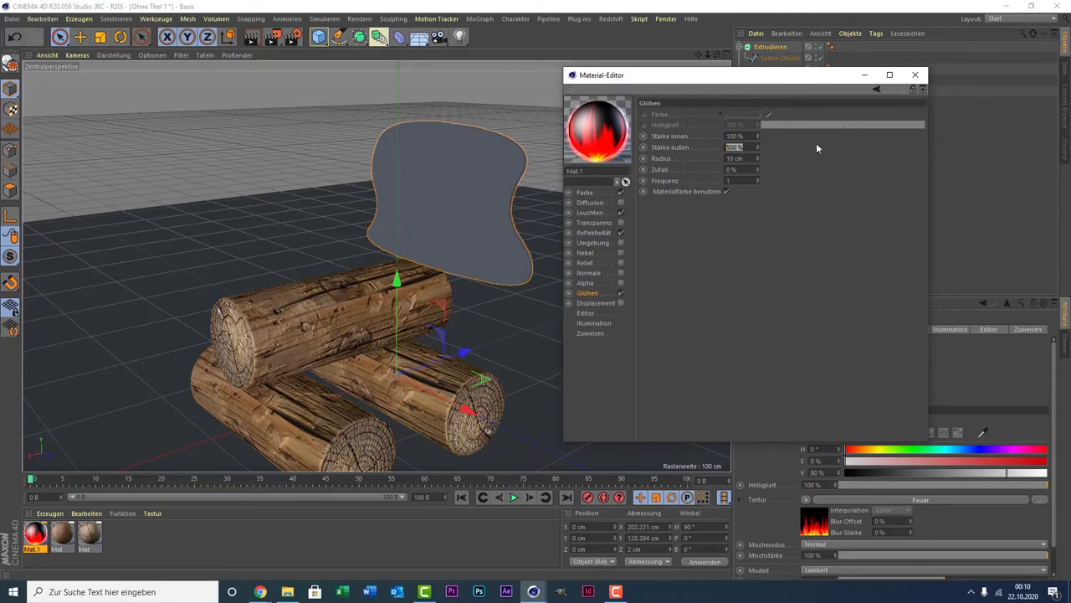
text(10)
text(0)
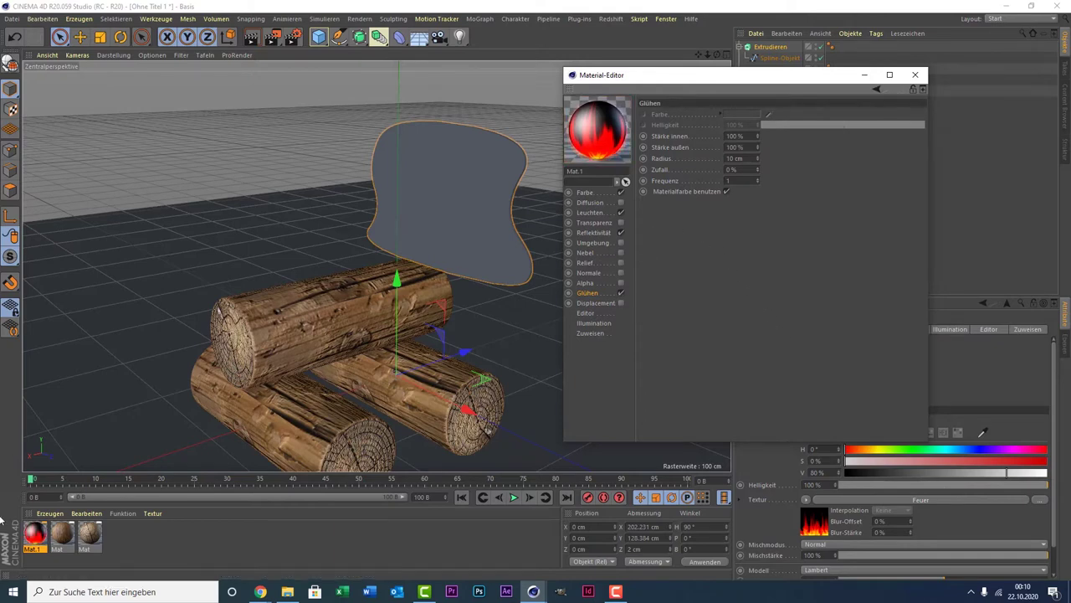
drag(33, 538, 448, 205)
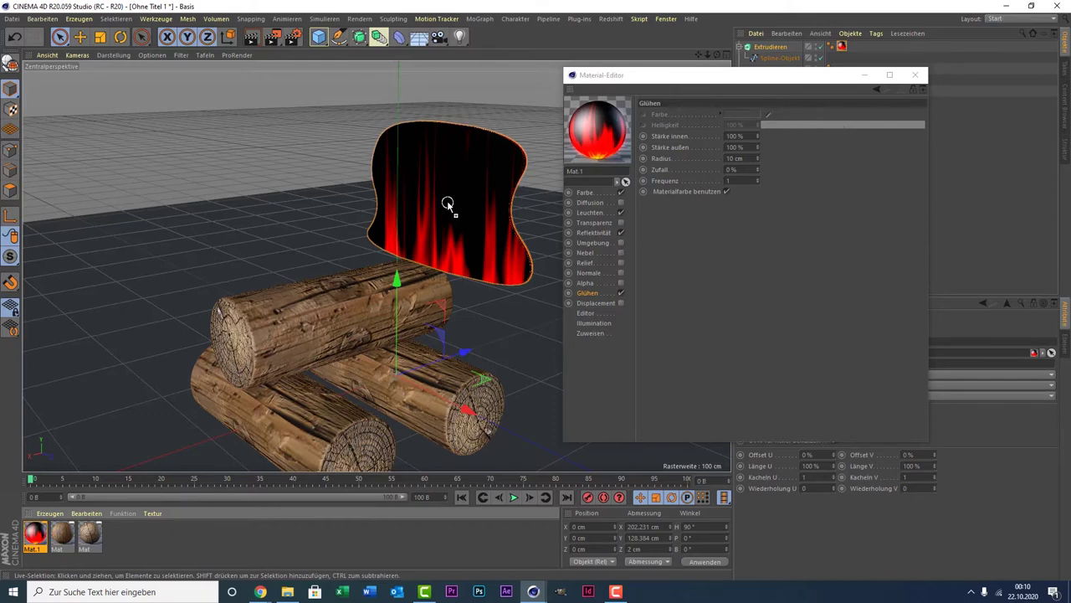
Step: Set the flame shape's Mat.1 texture tag projection to Quader-Mapping
drag(748, 77, 683, 195)
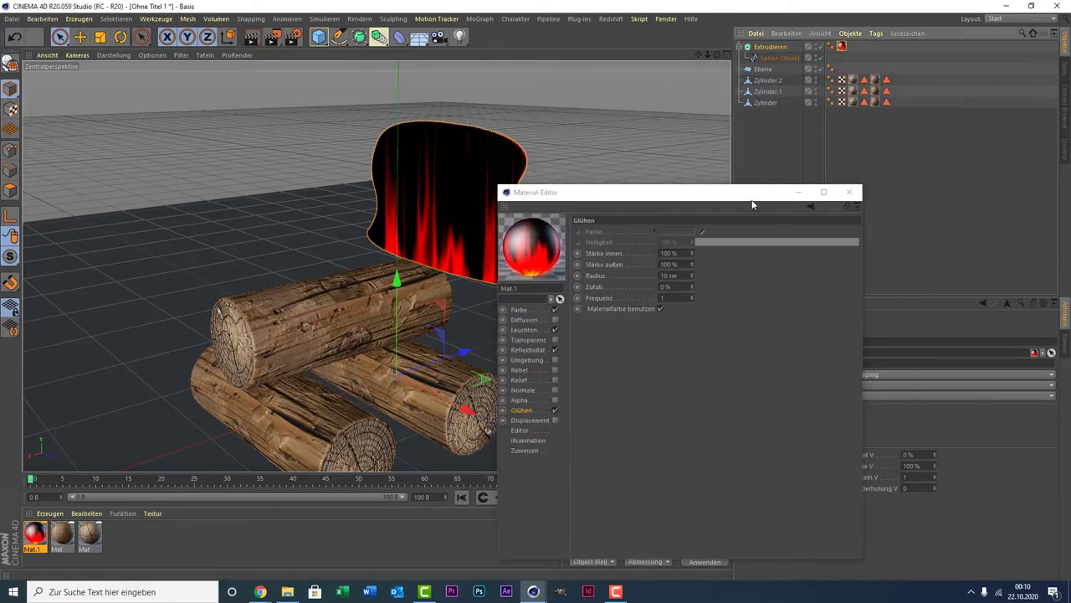
drag(749, 197, 544, 140)
click(864, 376)
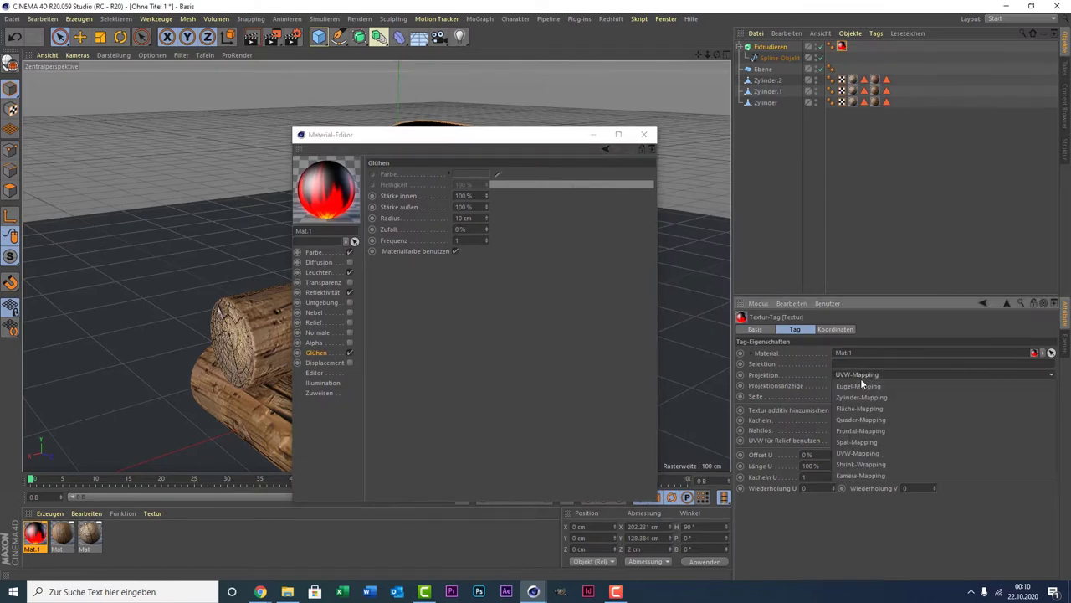
click(865, 409)
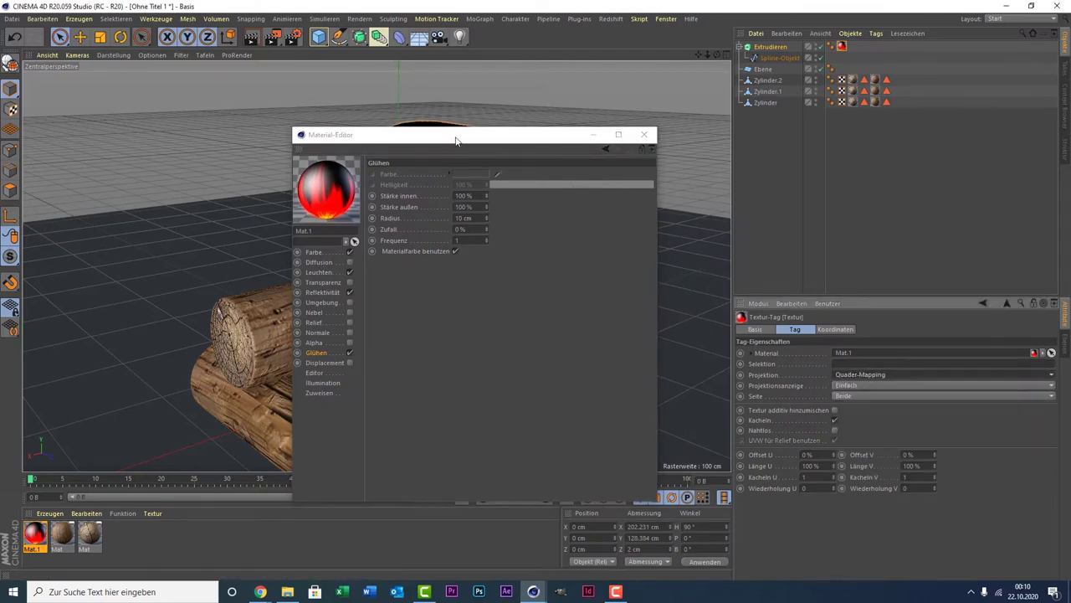
drag(453, 138, 833, 126)
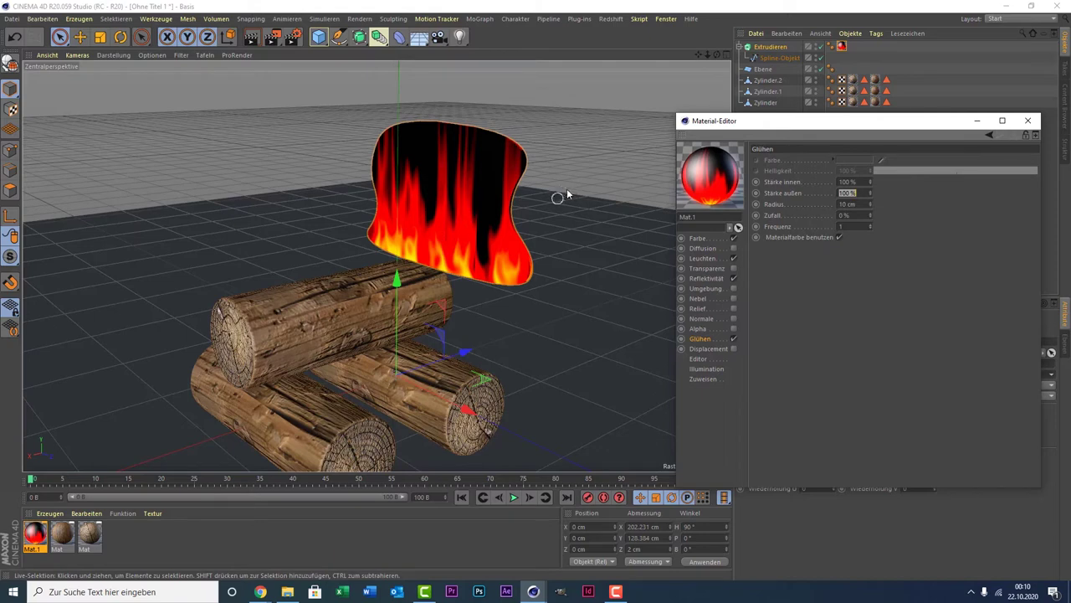
Step: Enable Mat.1's Alpha channel with the Oberflächen > Feuer shader and render a preview of the flames
click(733, 329)
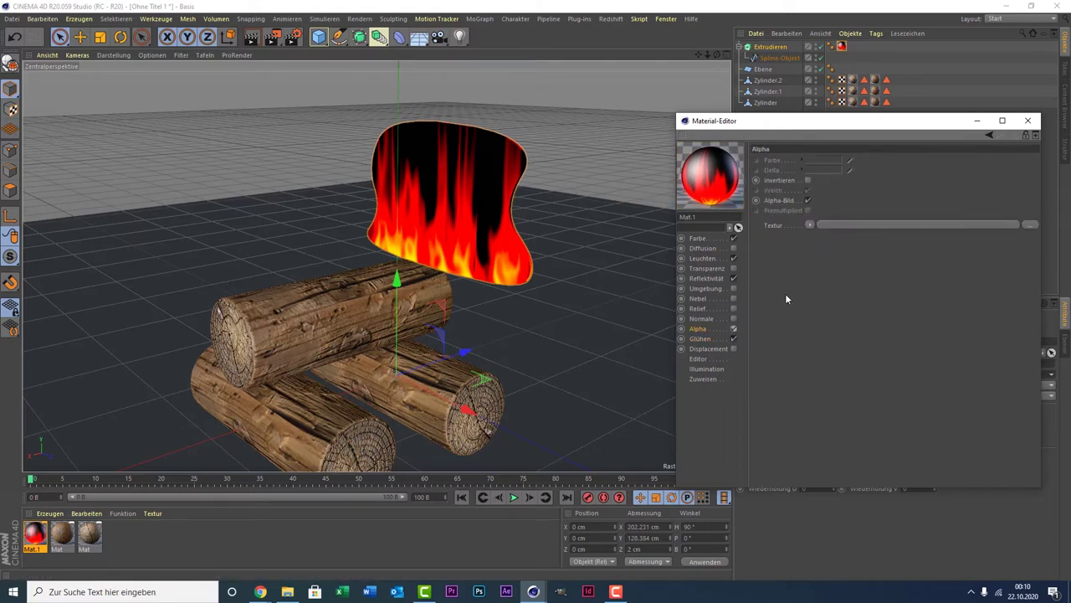
click(809, 226)
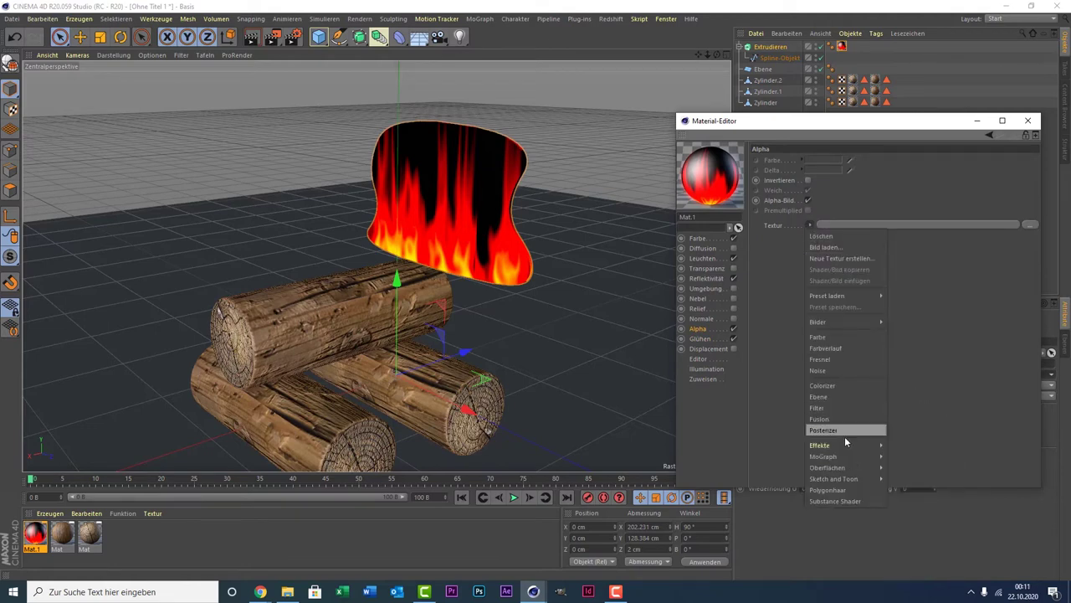
mouse_move(828, 467)
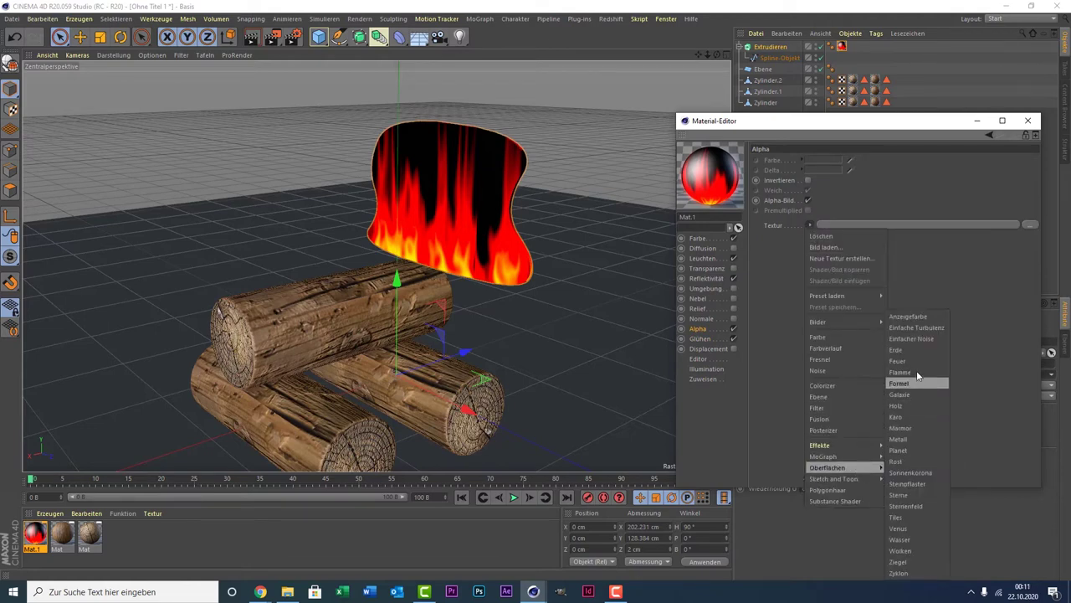
click(916, 361)
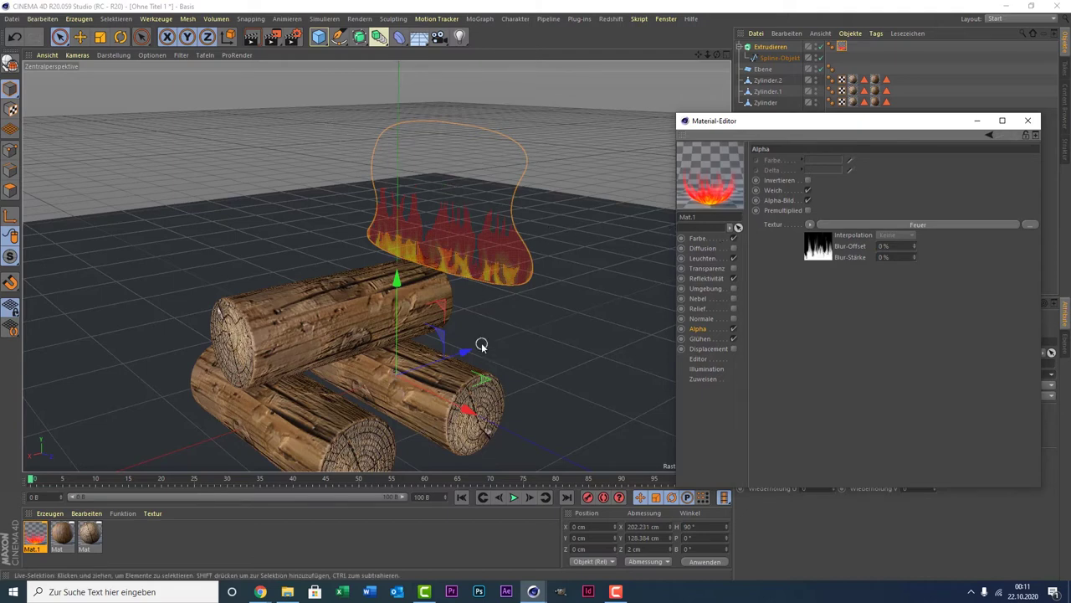
click(252, 38)
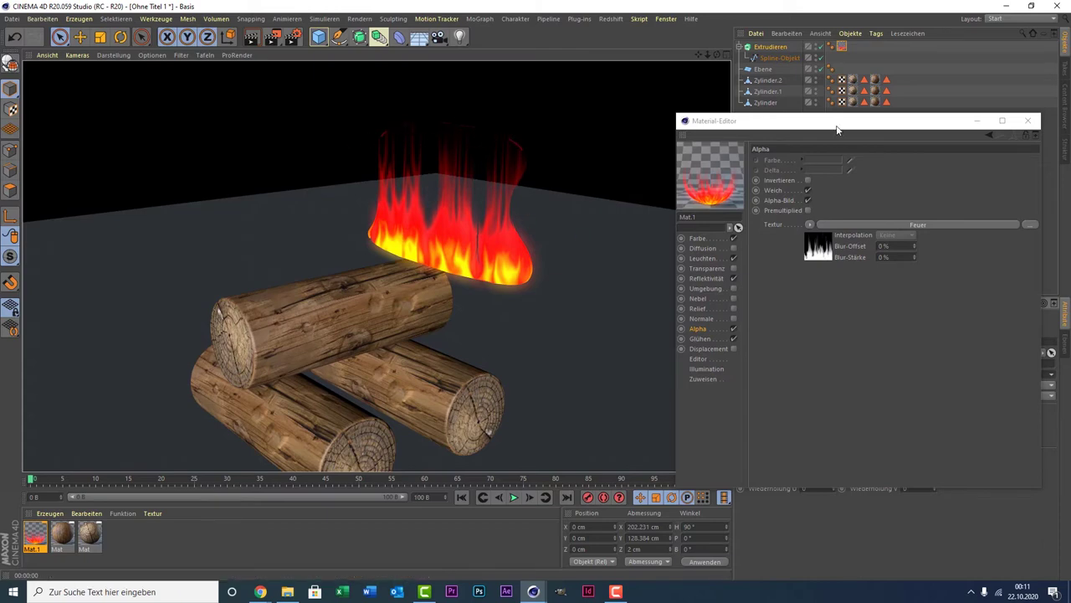
drag(842, 121, 713, 183)
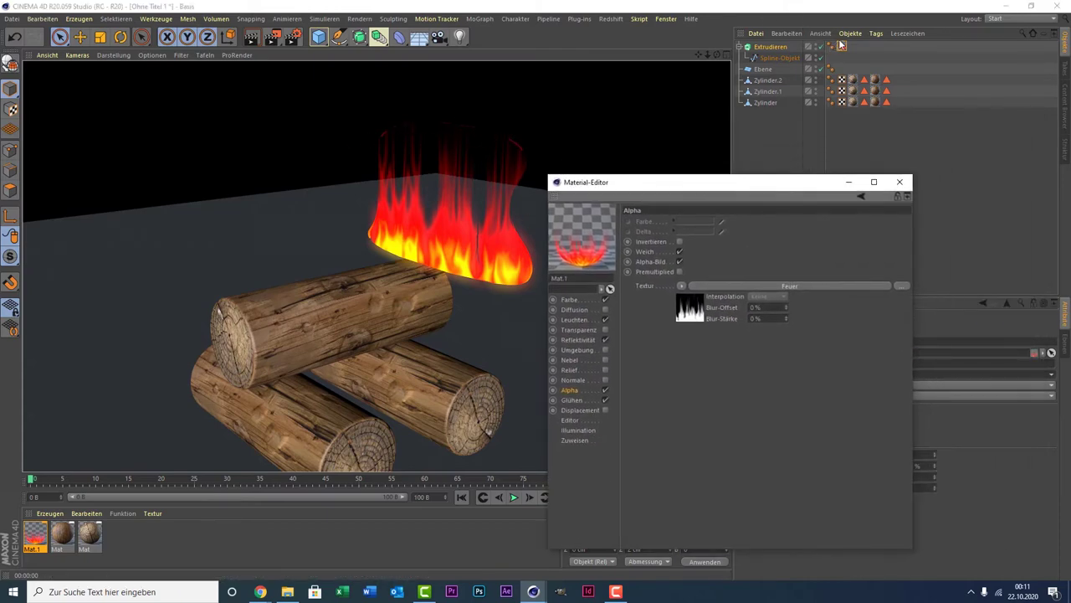
Step: Select the flame's texture tag and experiment with its vertical offset and length
click(785, 148)
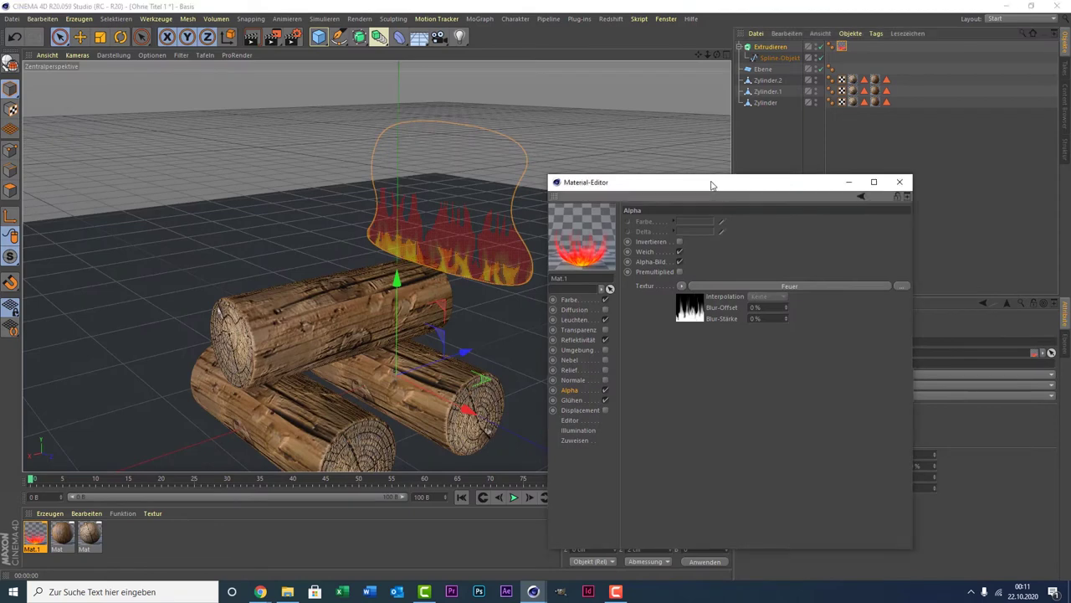
mouse_move(710, 182)
mouse_down()
mouse_move(243, 137)
mouse_move(185, 145)
mouse_up()
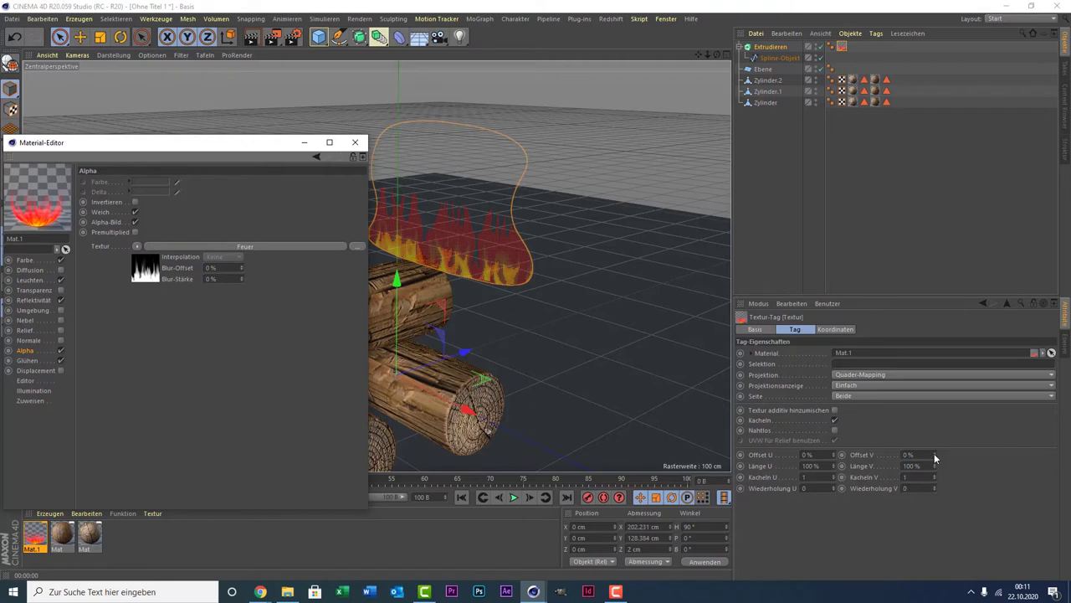
click(843, 47)
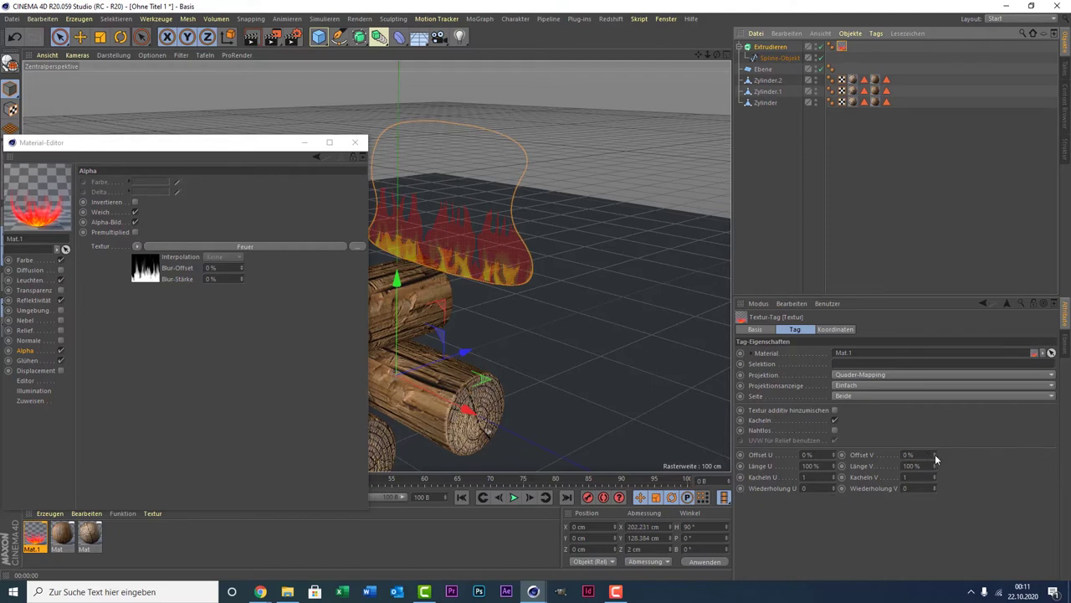
drag(935, 456, 935, 469)
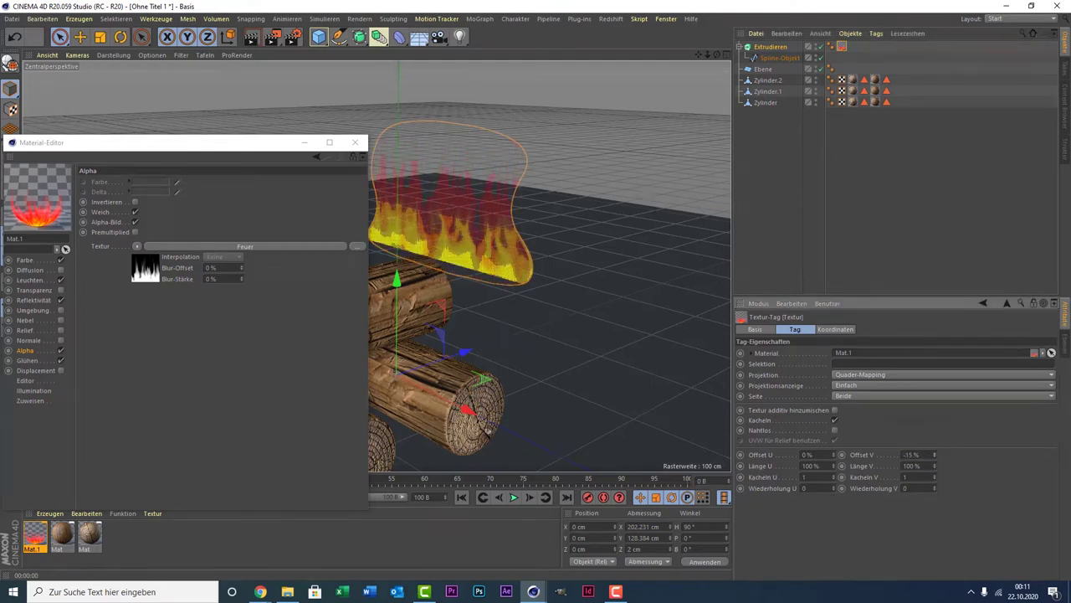
drag(934, 466, 934, 502)
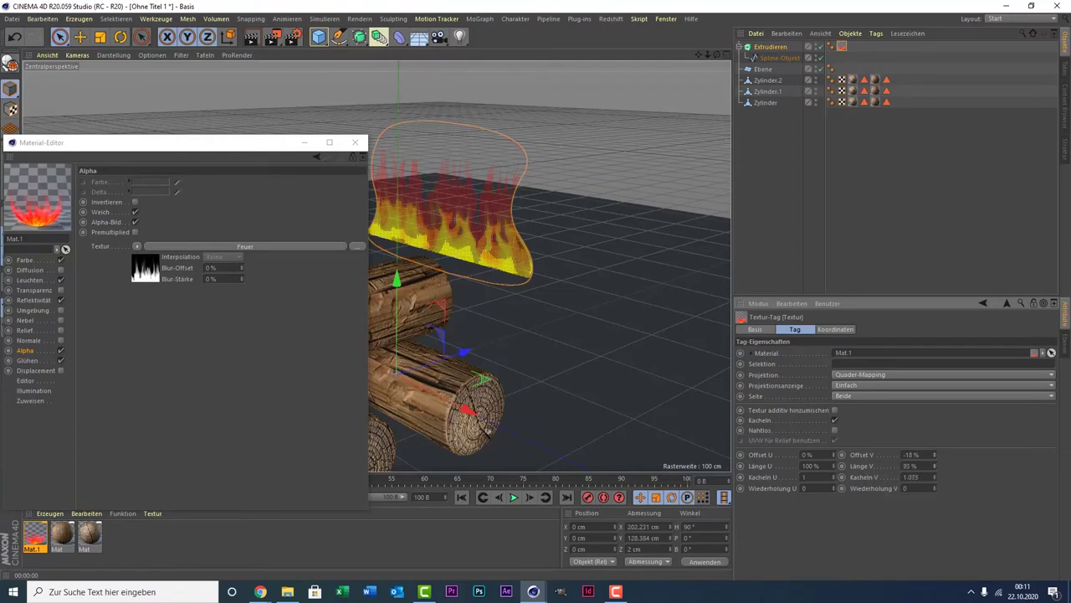
drag(934, 466, 934, 427)
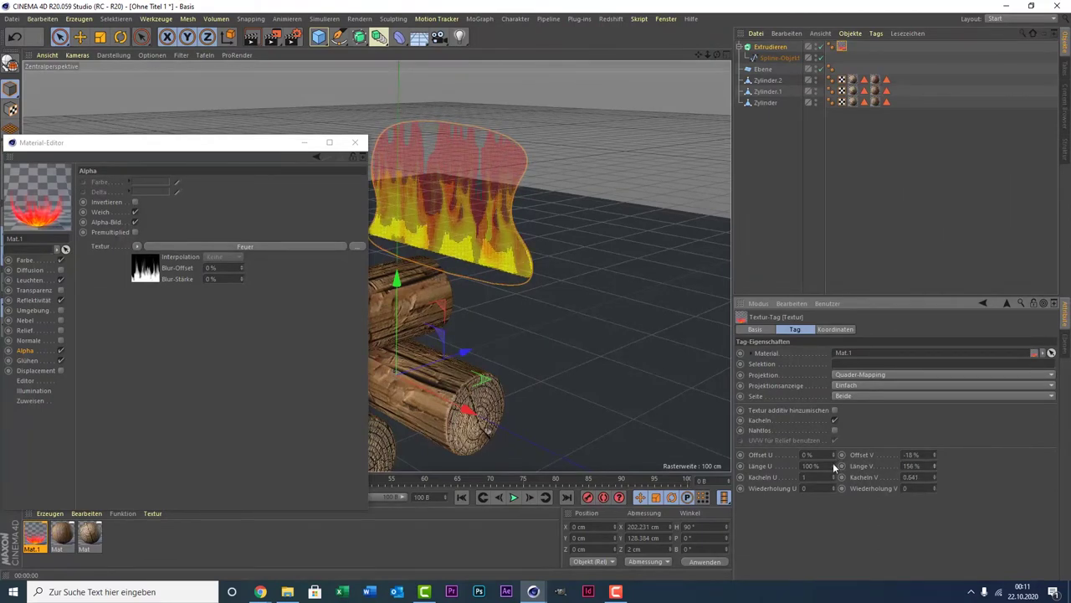
drag(834, 466, 834, 462)
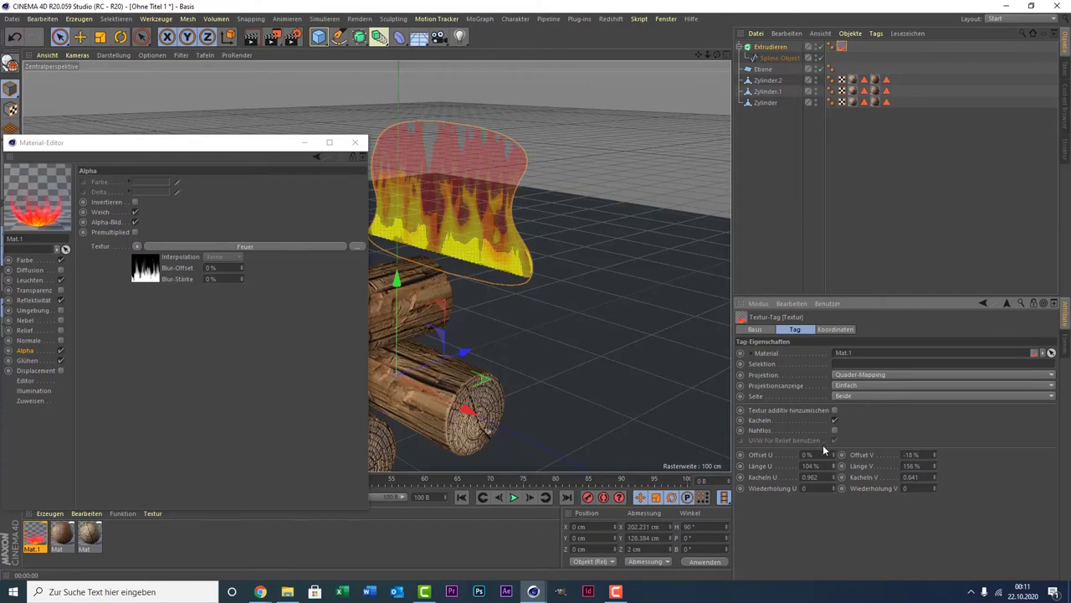
Step: Undo the trial changes, set Länge V to 79.365% and Offset V to -10%, then render
key(ctrl+z)
key(ctrl+z)
key(ctrl+z)
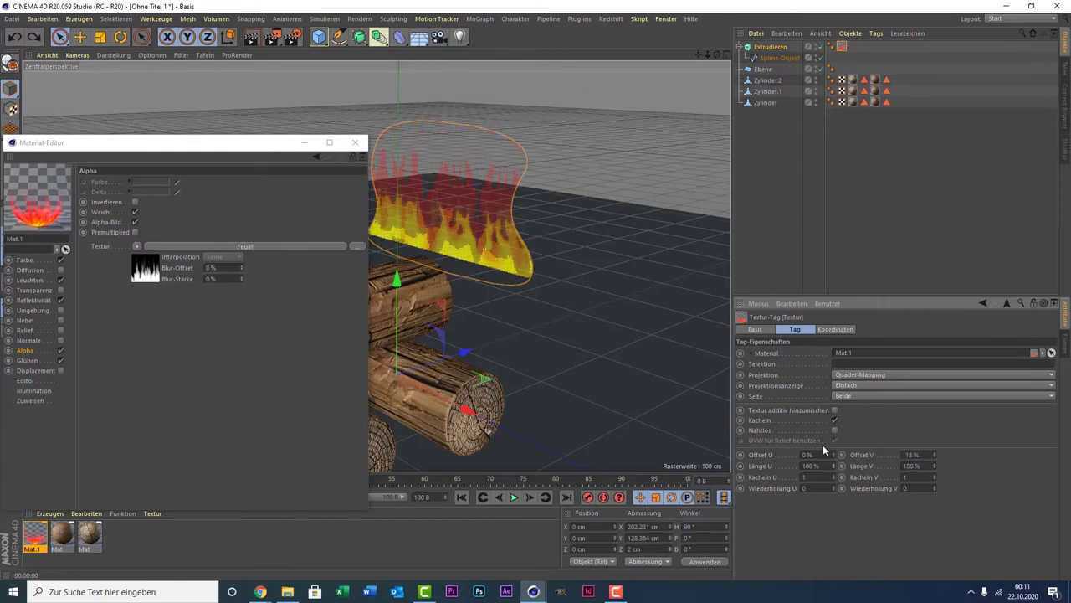
key(ctrl+z)
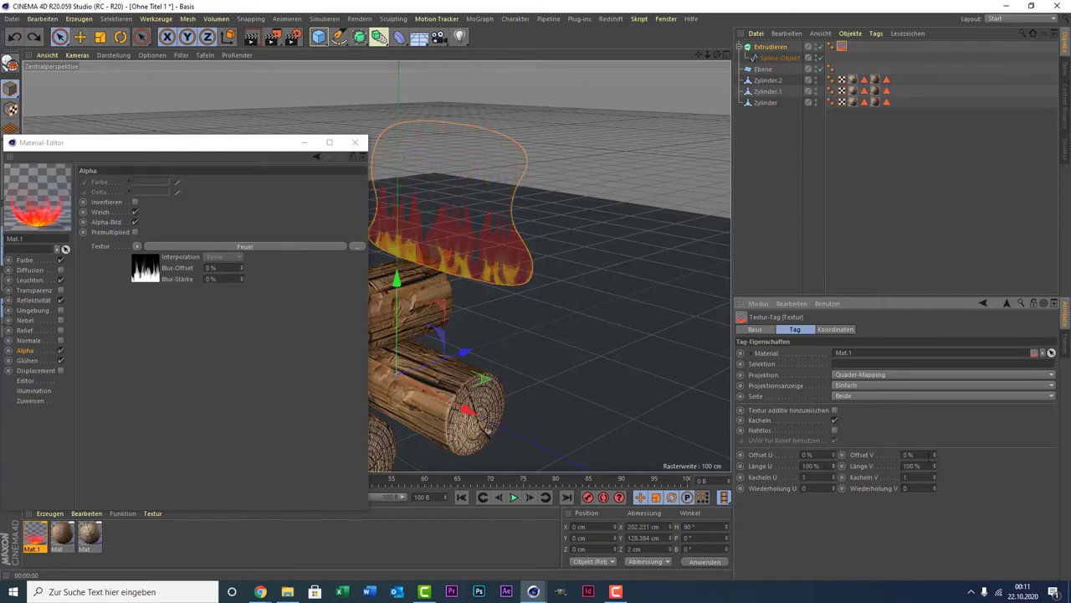
drag(935, 474, 934, 454)
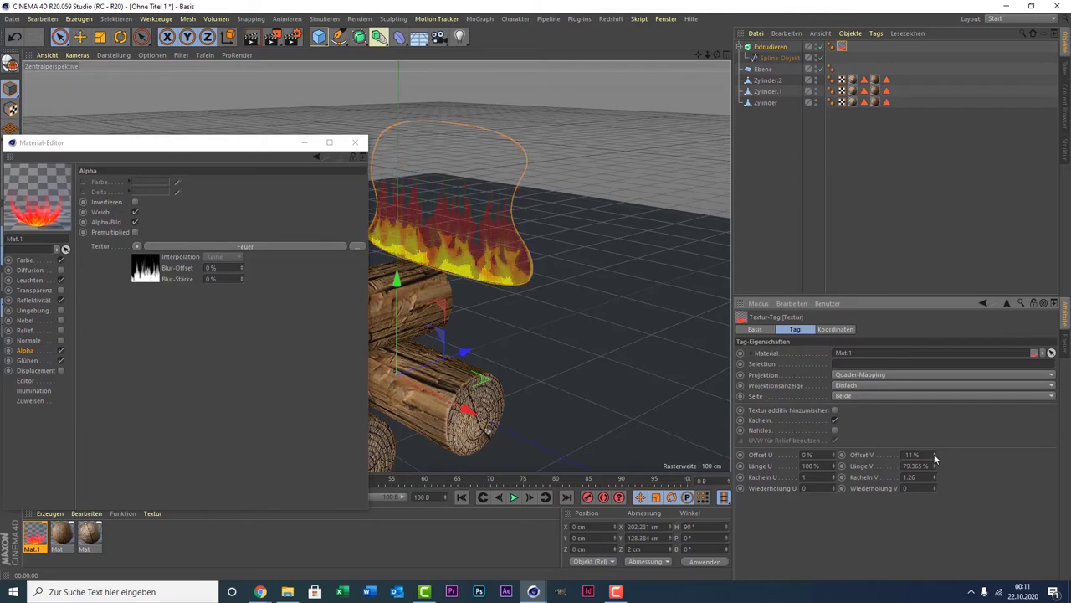
click(934, 453)
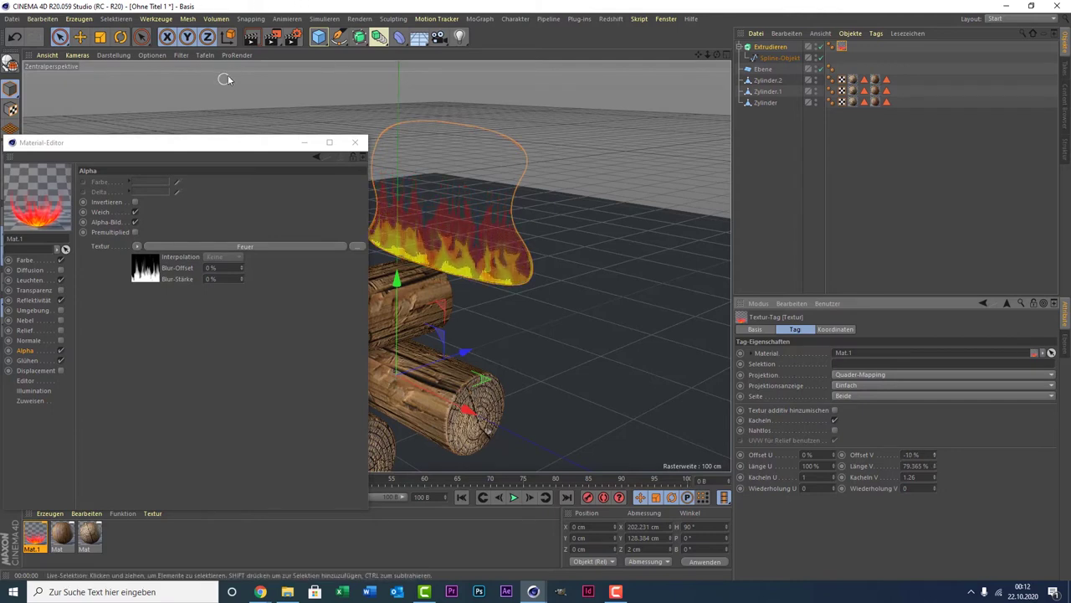
click(251, 37)
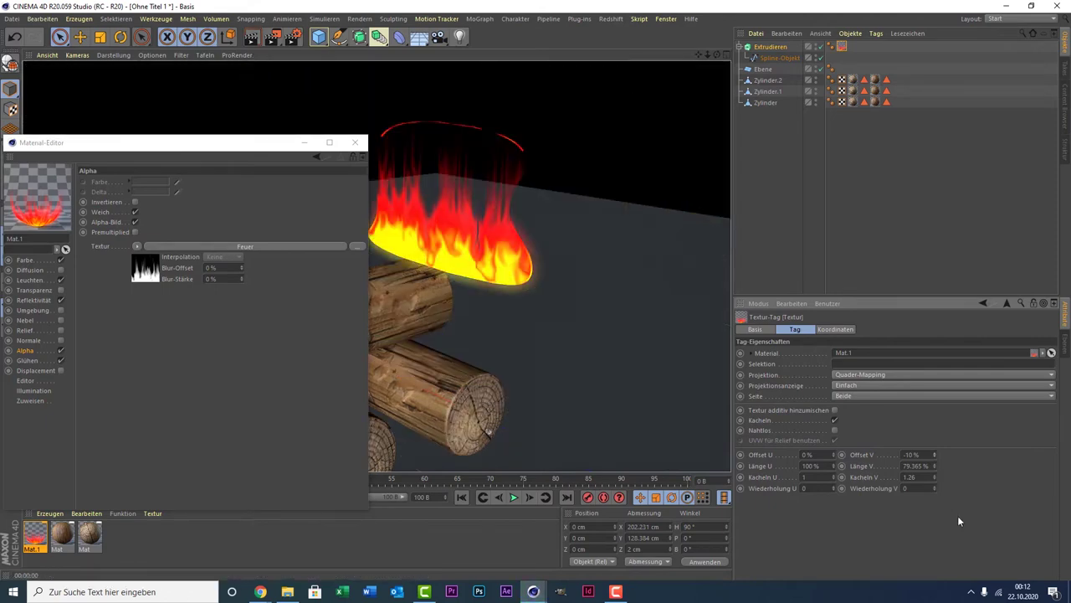
Step: Try shorter and longer Länge V values and single-repeat Wiederholung limits, then render to check
drag(934, 469, 934, 502)
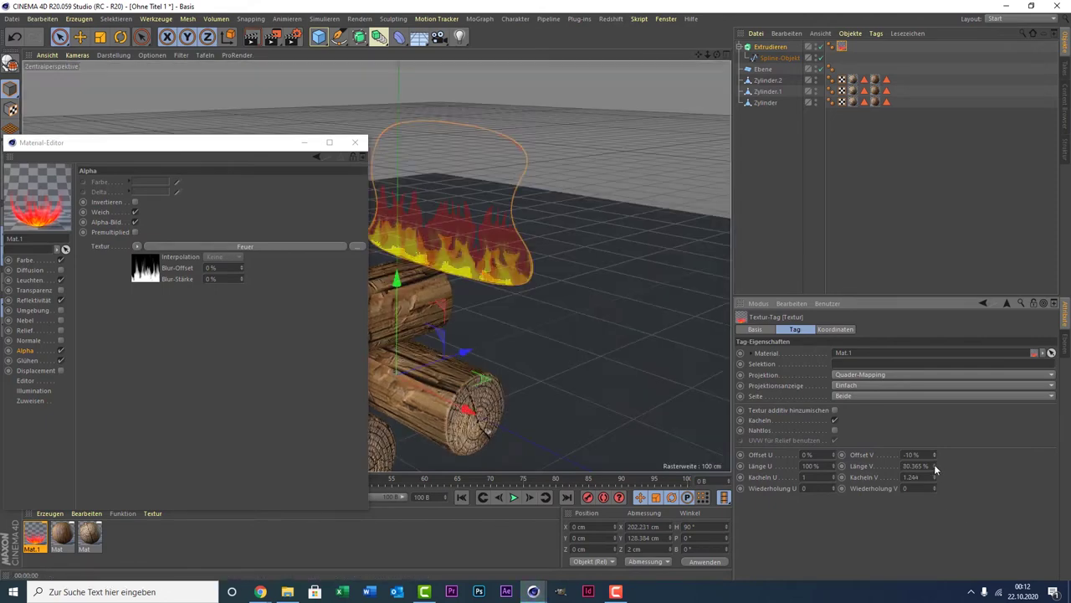
mouse_move(934, 466)
mouse_down()
mouse_move(934, 486)
mouse_move(934, 461)
mouse_up()
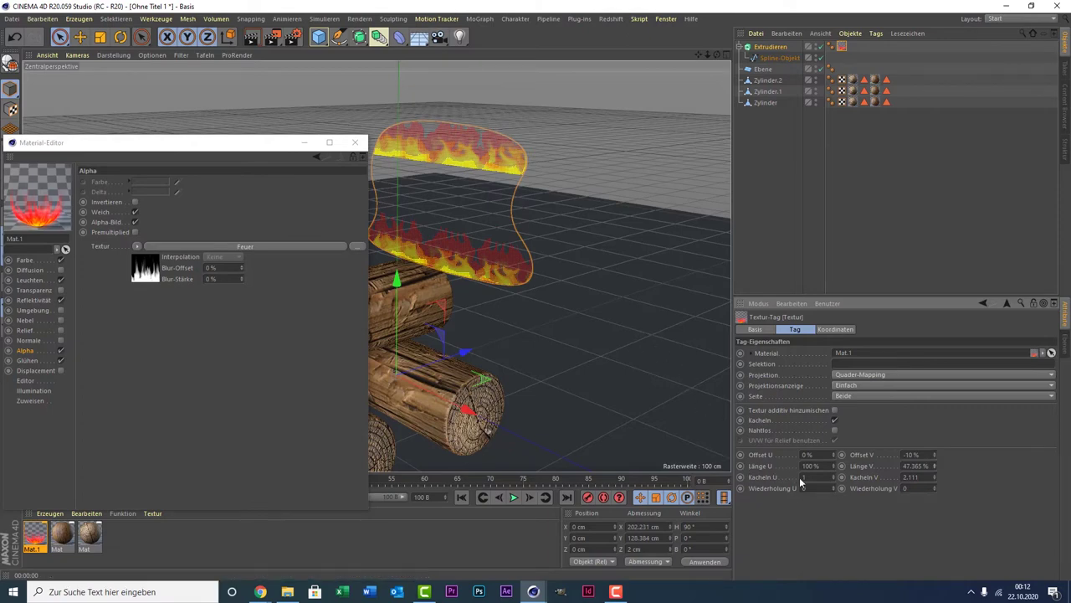
click(834, 486)
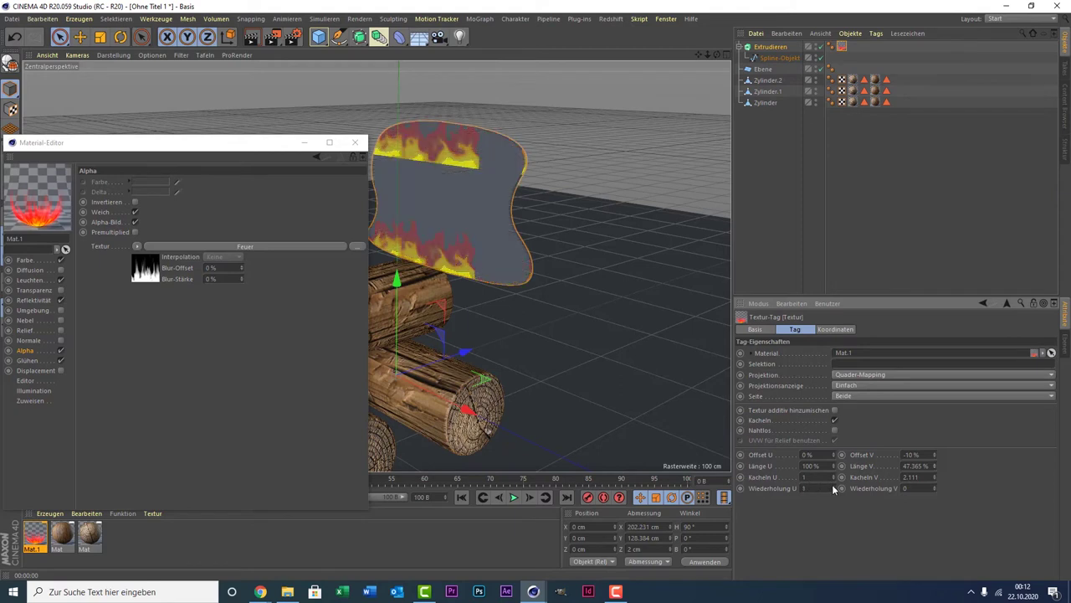
click(934, 487)
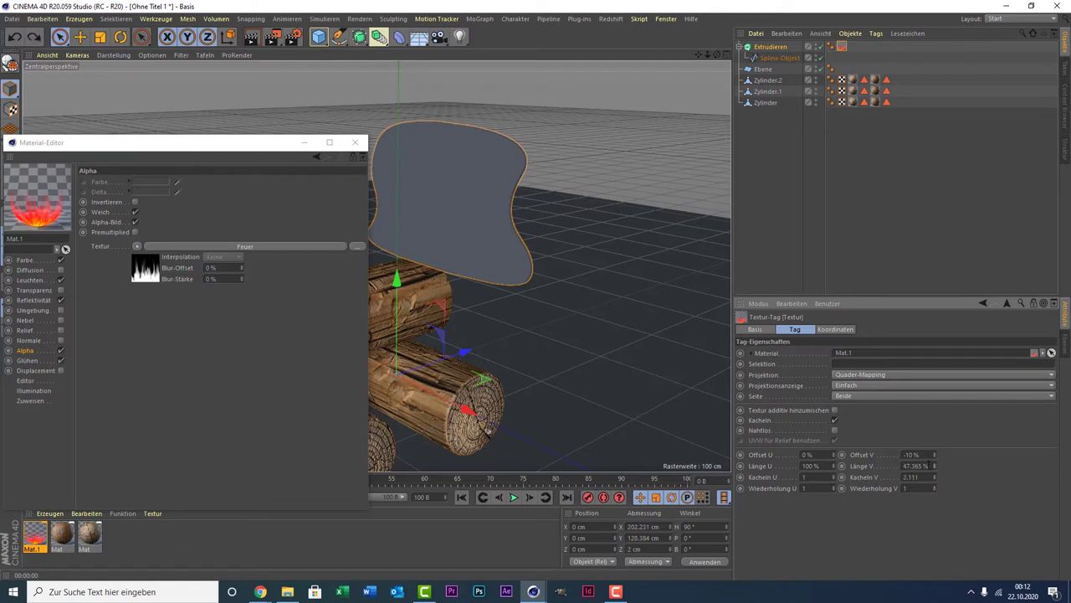
key(ctrl+z)
key(ctrl+z)
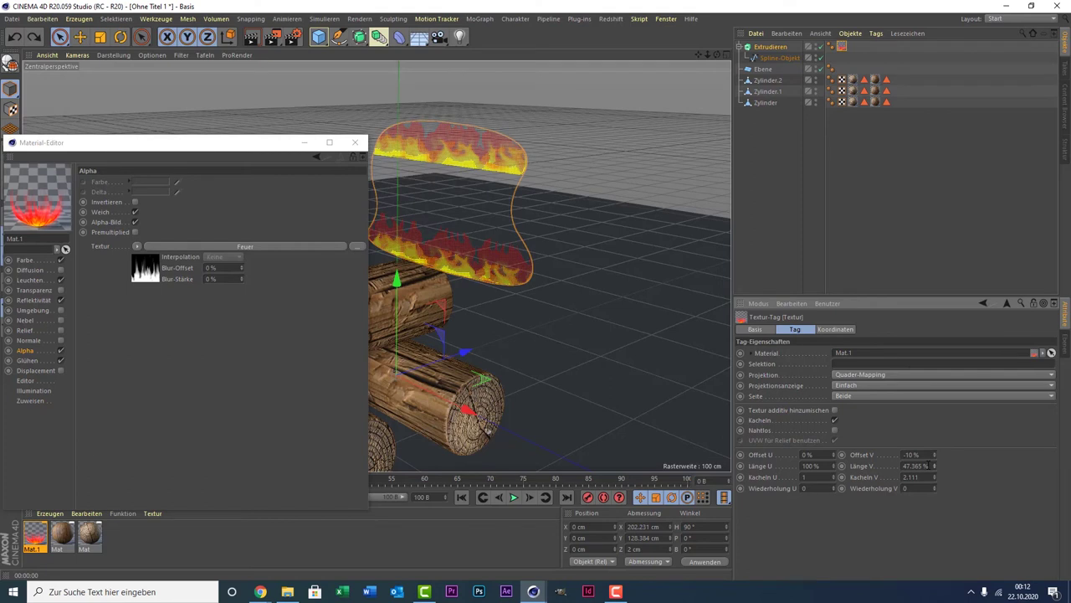
drag(927, 466, 927, 464)
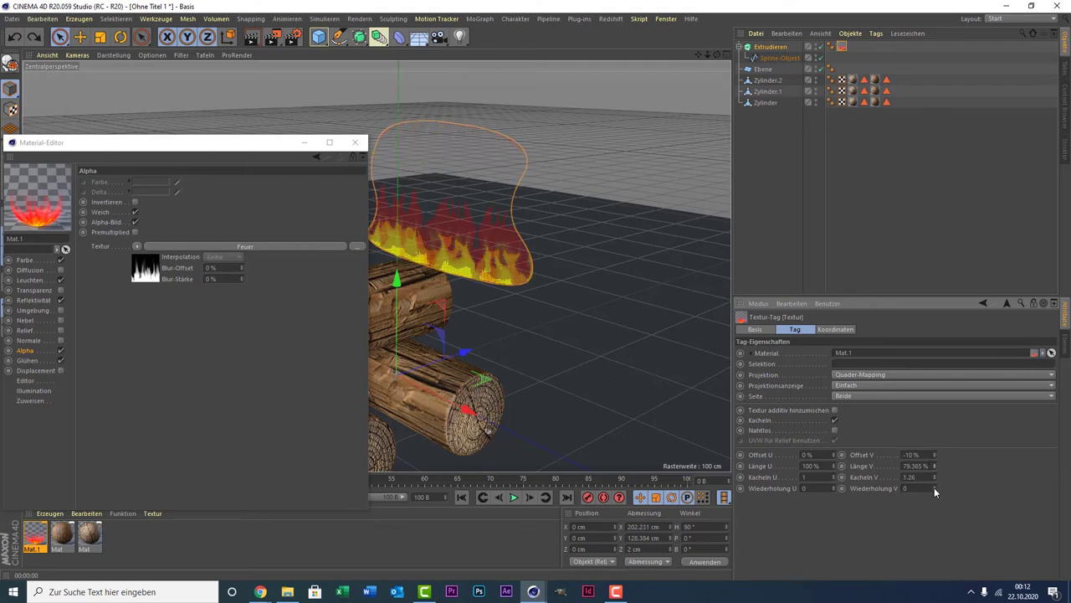
click(935, 486)
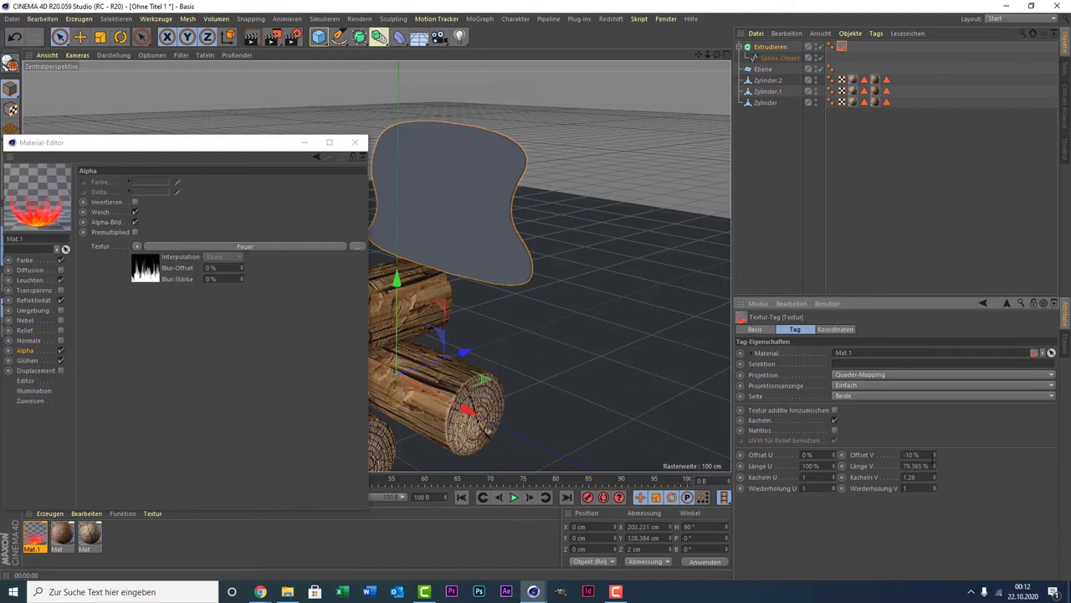
drag(934, 465, 934, 444)
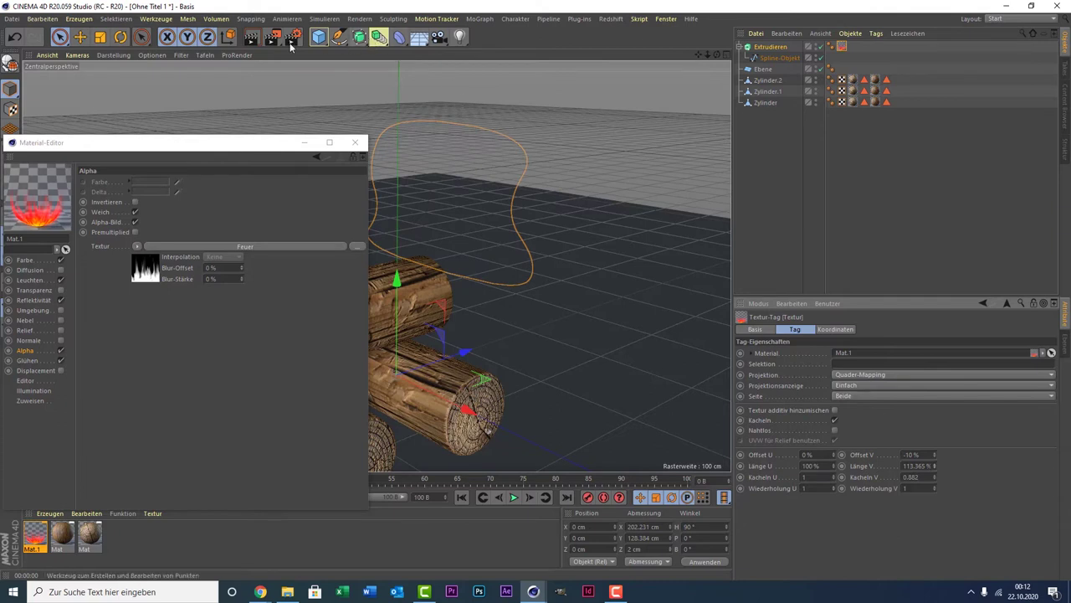
click(261, 41)
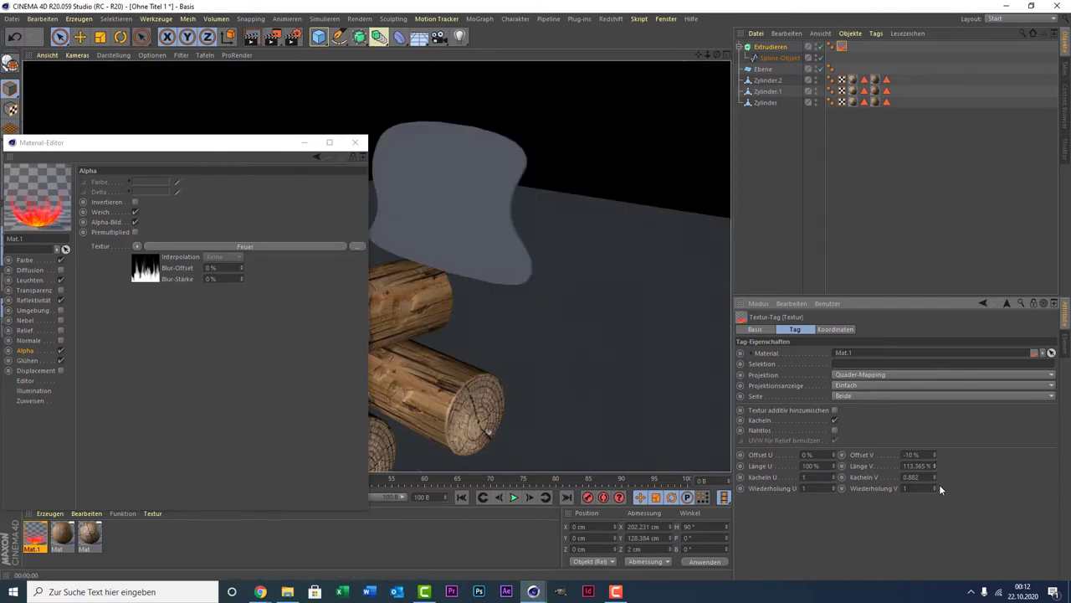
Step: Fine-tune Länge V and Offset V, remove the repeat limits, and render again
click(933, 467)
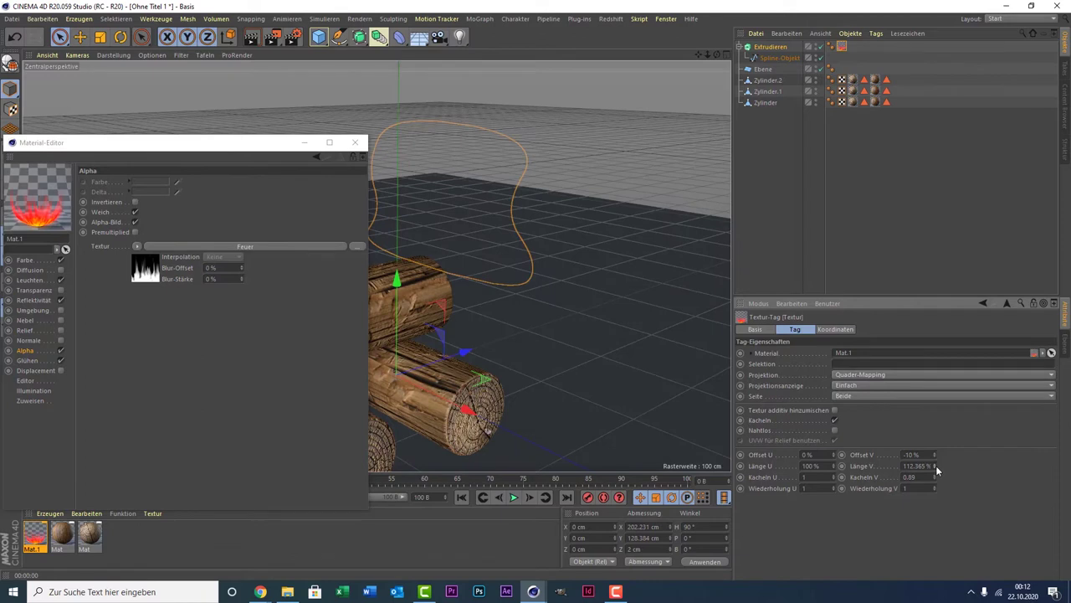
drag(935, 456, 935, 468)
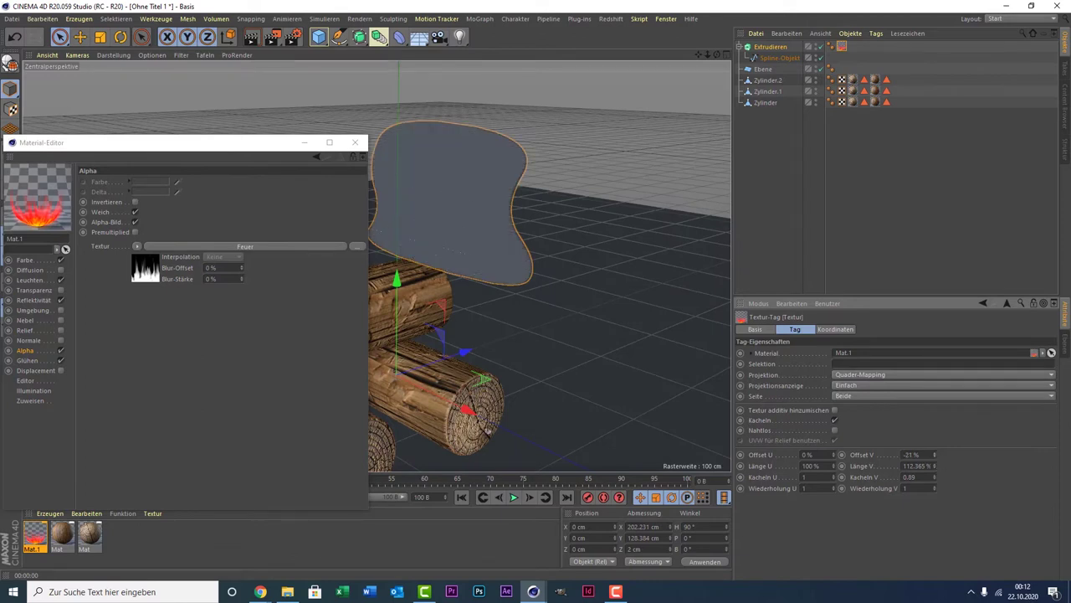
click(34, 300)
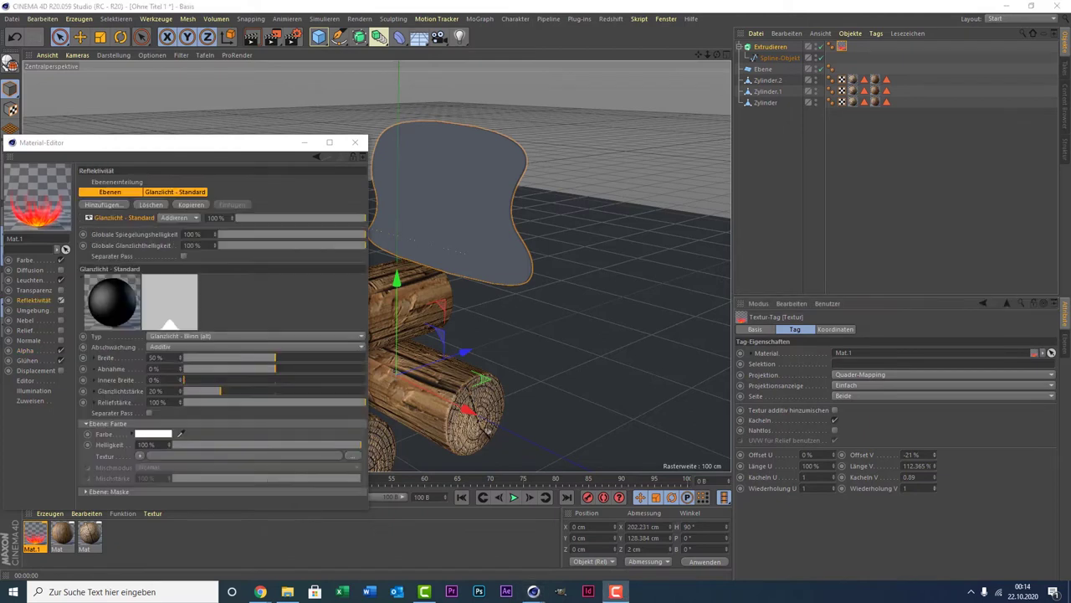
click(833, 490)
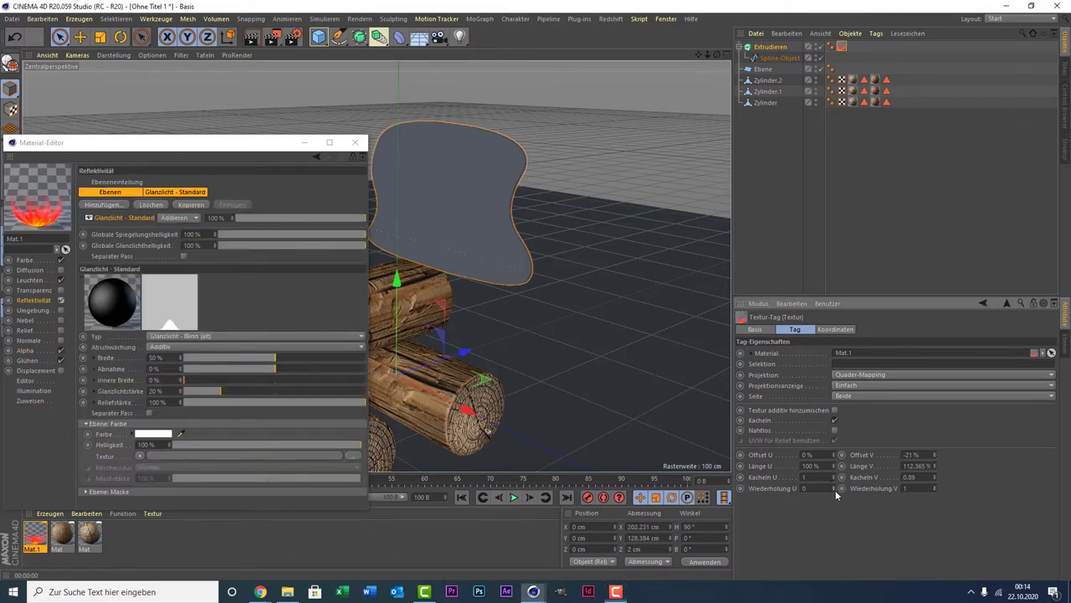
click(934, 493)
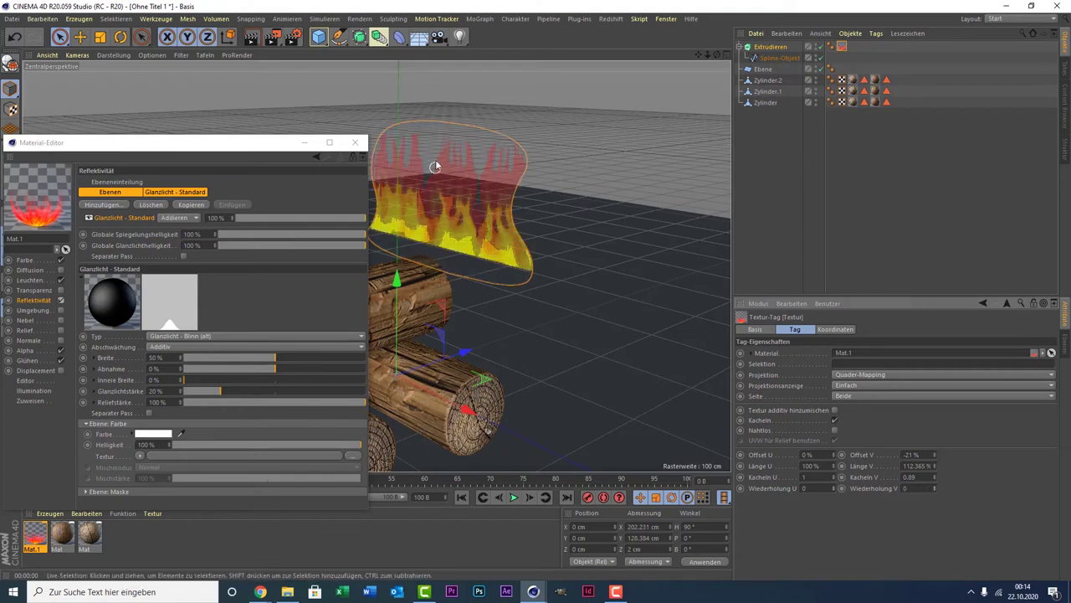
click(252, 36)
Step: Settle the texture at Länge V 78.956% and Offset V -1%, verify with renders, and close the material editor
click(815, 204)
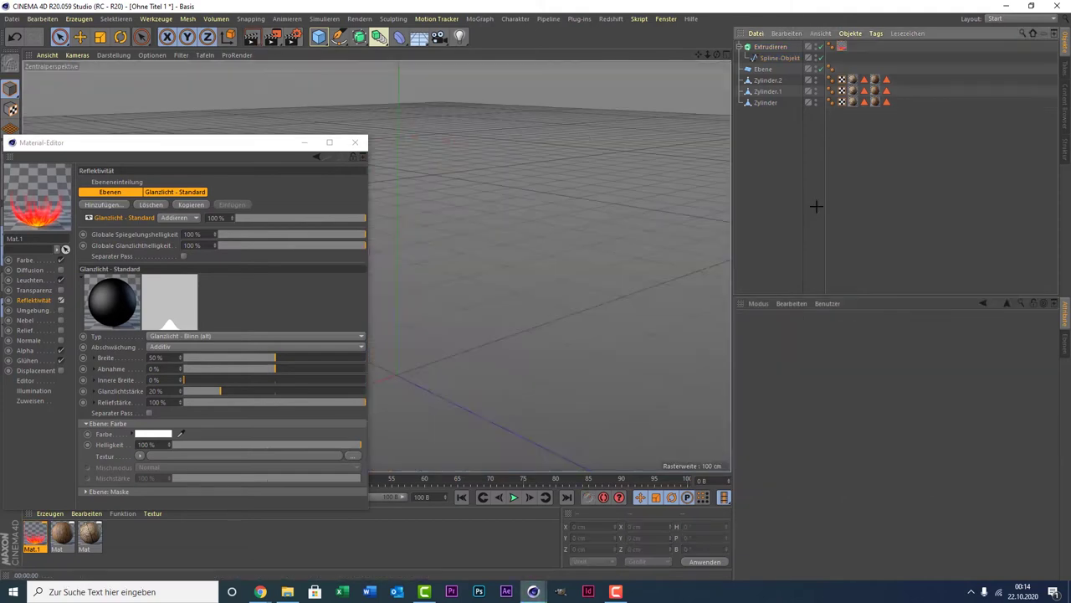
click(841, 46)
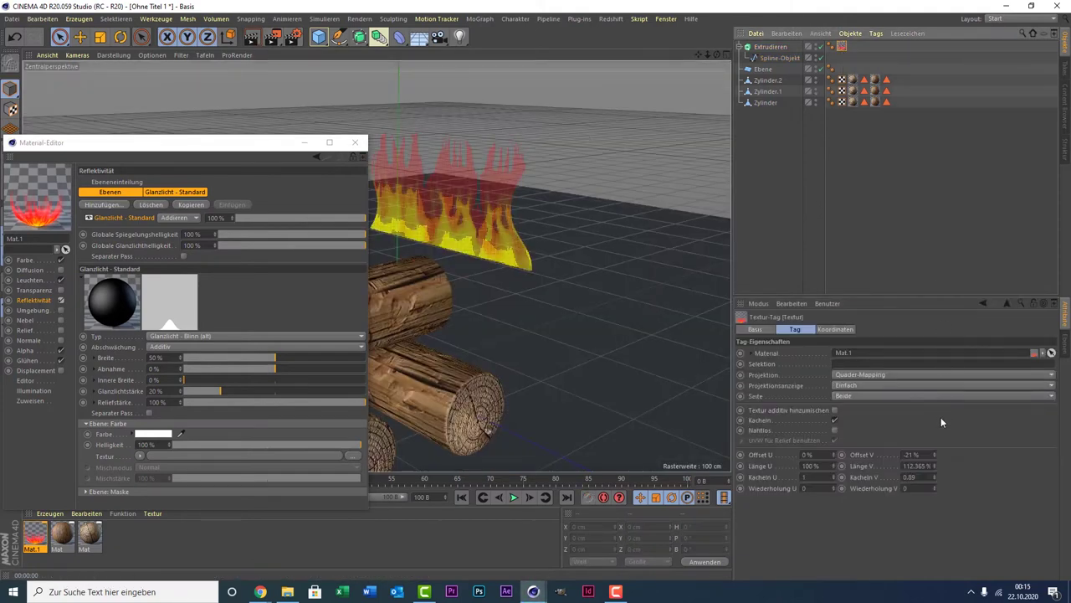
mouse_move(935, 466)
mouse_down()
mouse_move(935, 482)
mouse_move(934, 435)
mouse_move(938, 493)
mouse_up()
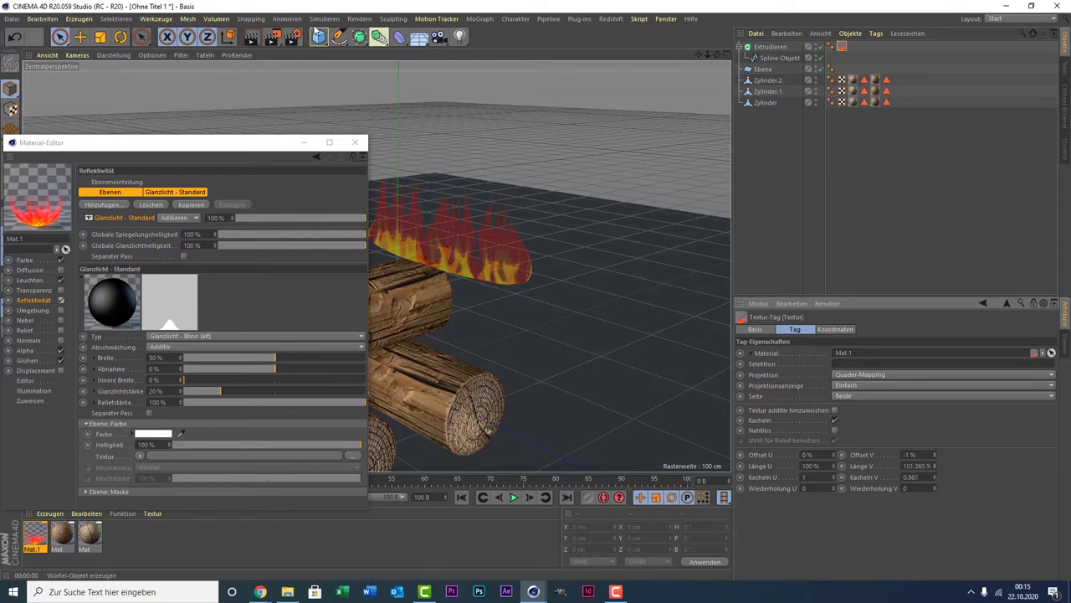
click(256, 38)
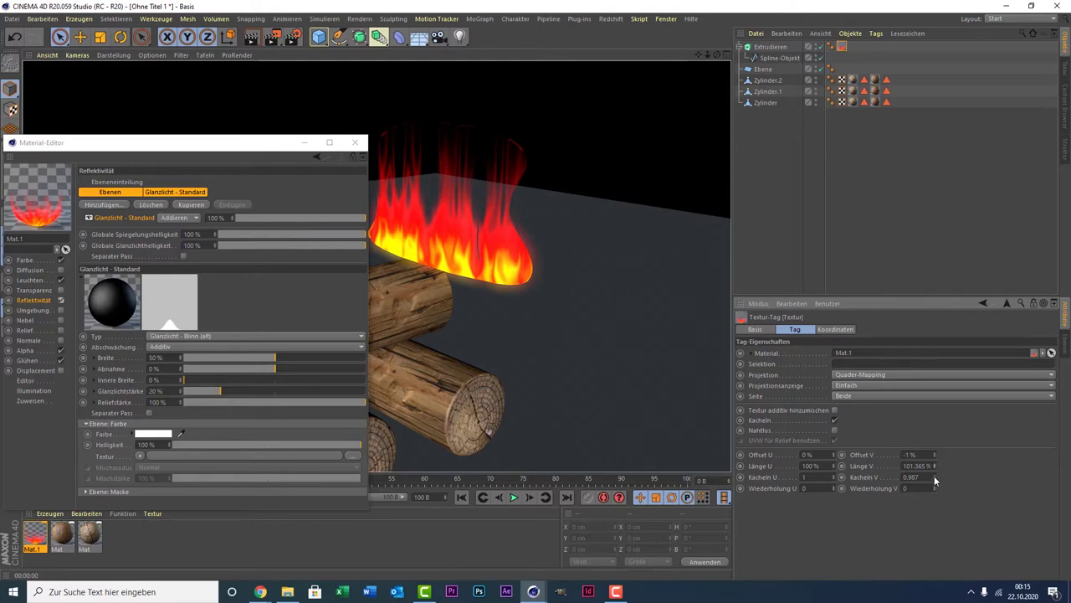
drag(935, 467, 935, 519)
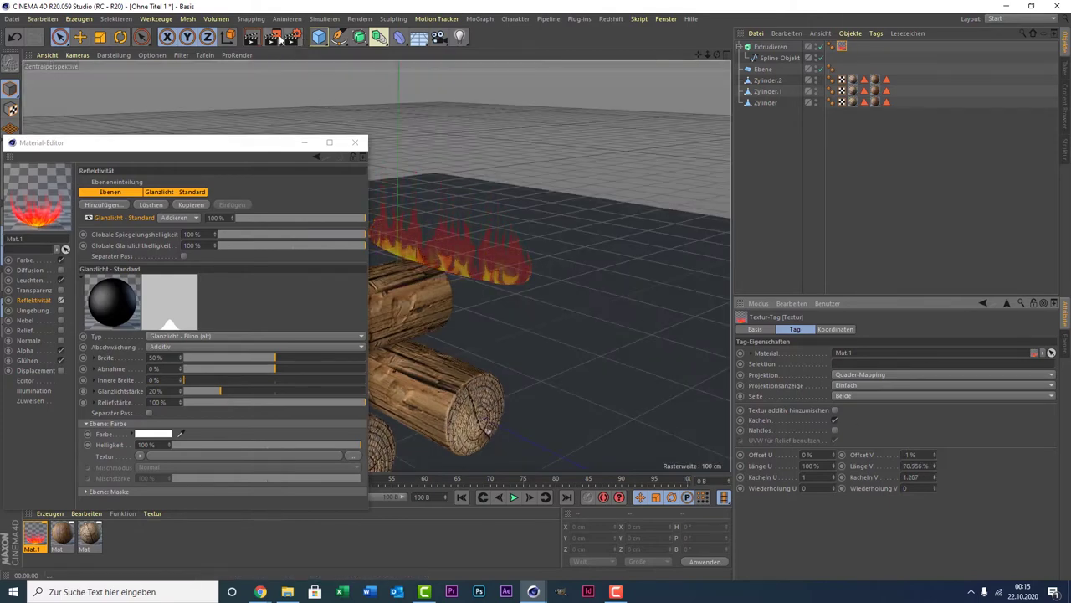
click(253, 40)
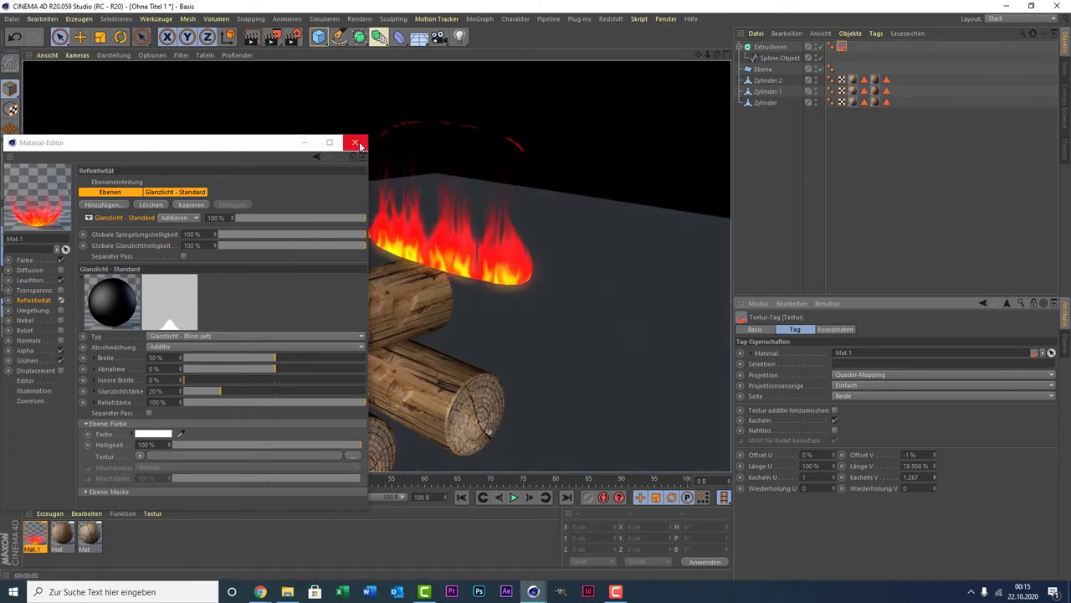
click(355, 143)
click(521, 254)
Step: Inspect the flame in the side view, try moving its axis, then undo and return to perspective
middle_click(502, 205)
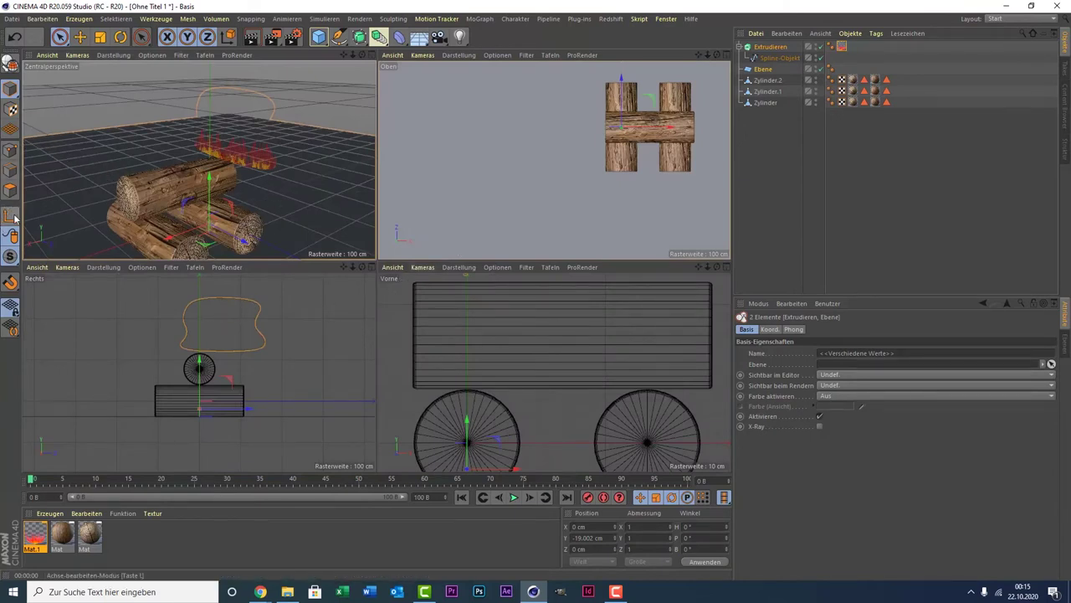
middle_click(215, 395)
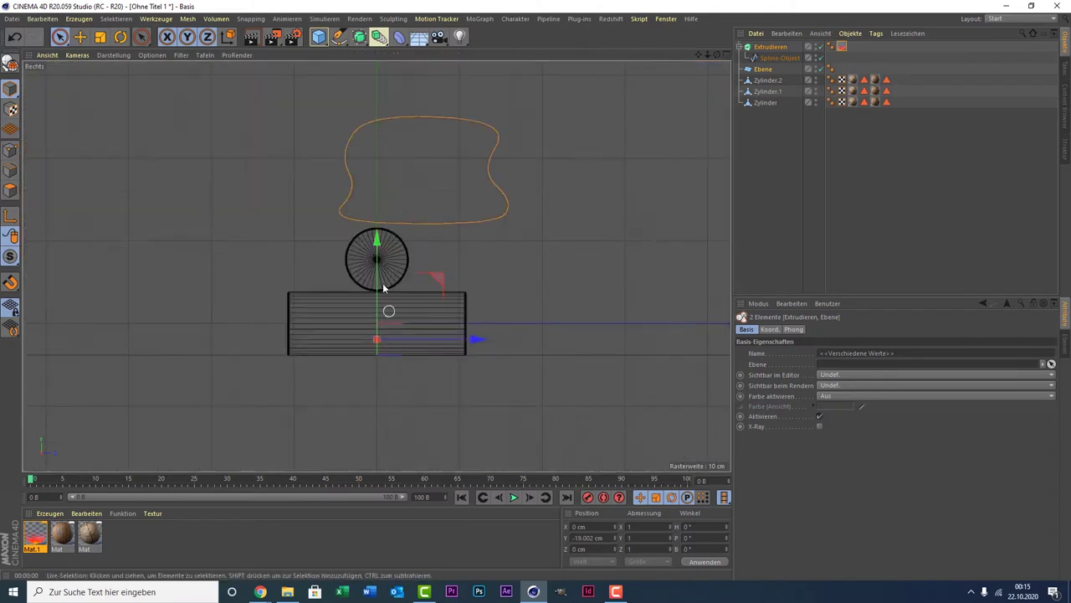
click(10, 216)
drag(383, 288, 394, 104)
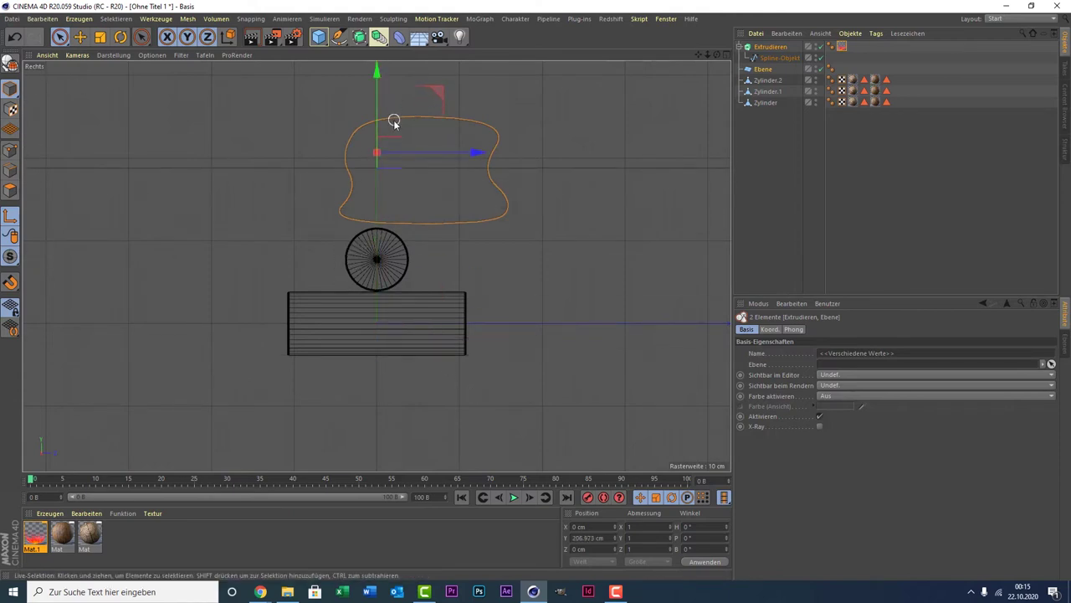
key(ctrl+z)
click(748, 229)
middle_click(507, 215)
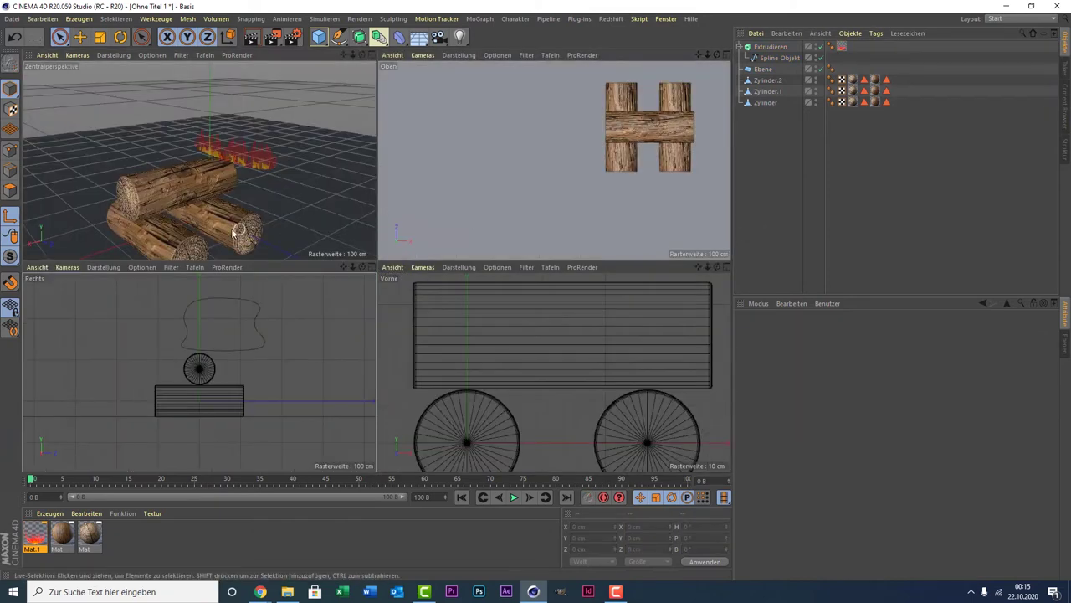
middle_click(245, 228)
Step: Raise the Extrudieren object slightly and lower its flame spline to Y -10.931 cm
click(775, 47)
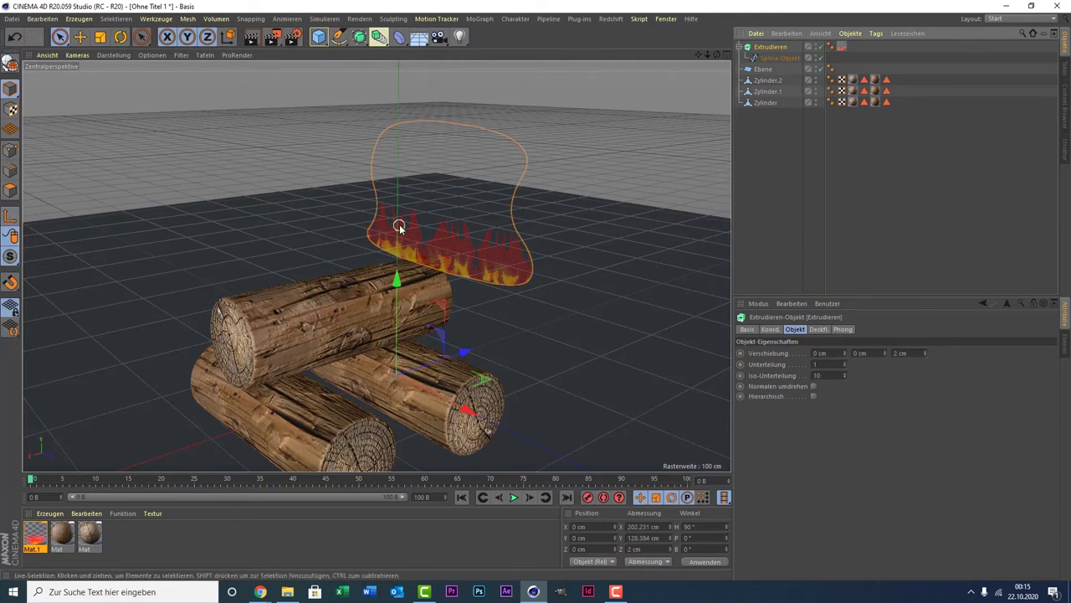
mouse_move(400, 293)
mouse_down()
mouse_move(412, 225)
mouse_move(406, 282)
mouse_up()
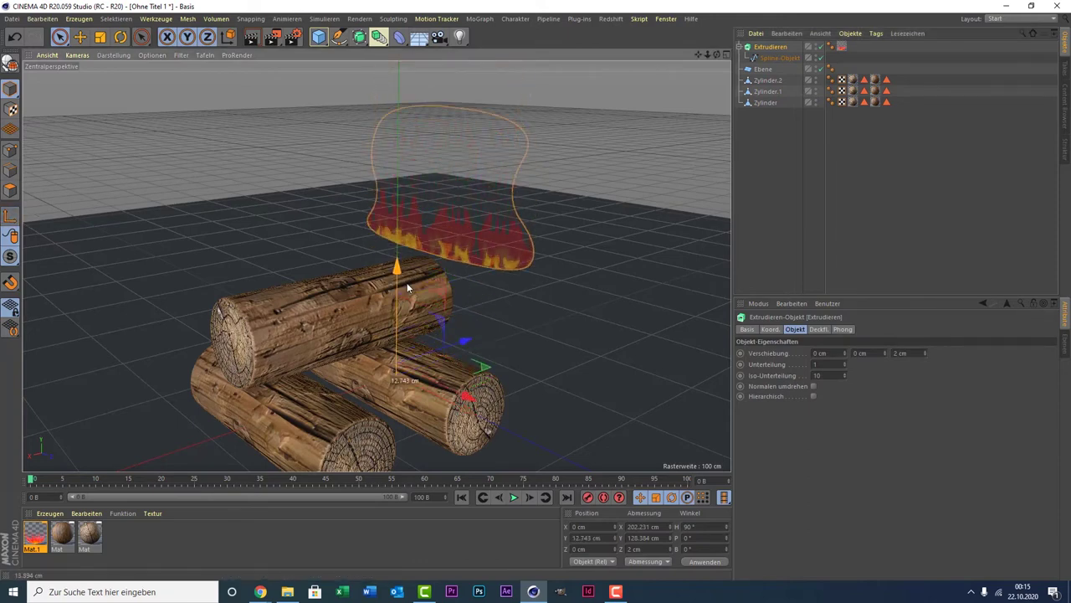
click(767, 59)
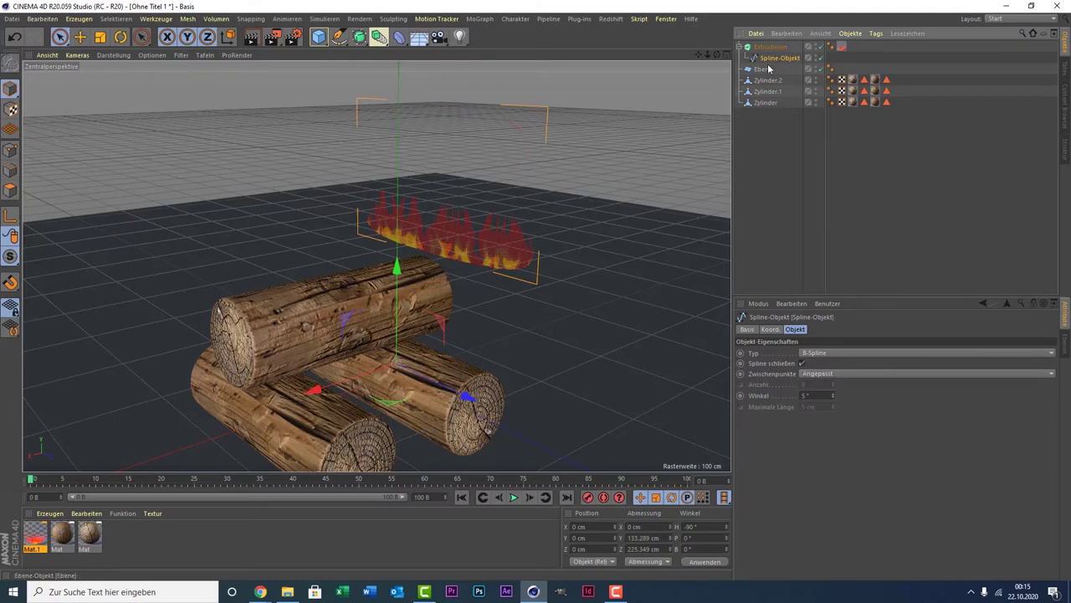
click(770, 69)
click(770, 59)
mouse_move(397, 269)
mouse_down()
mouse_move(422, 244)
mouse_move(398, 280)
mouse_up()
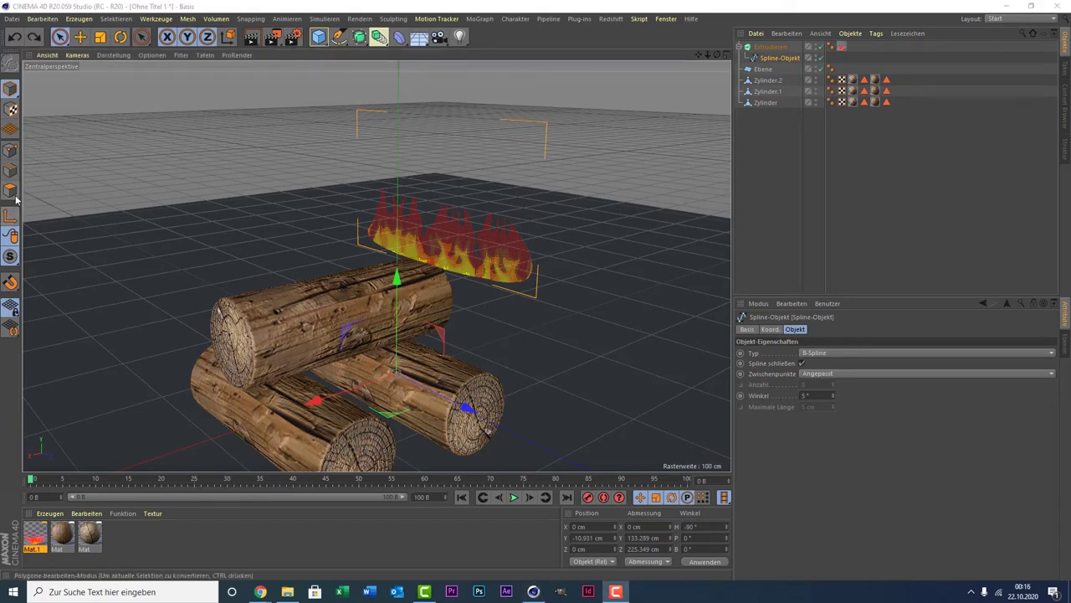
click(767, 48)
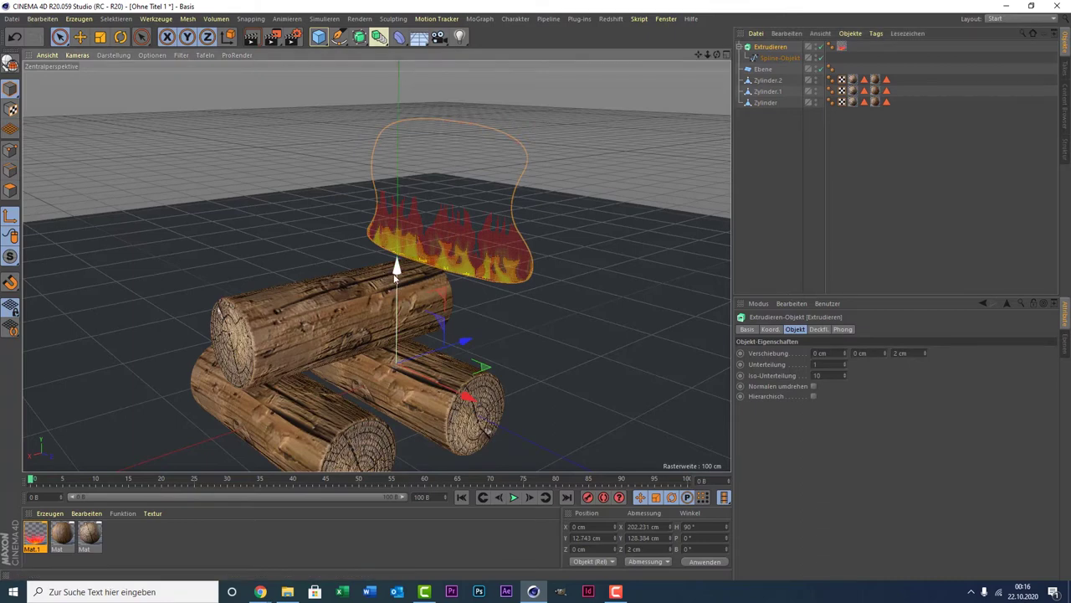
Step: In the Right view, adjust the flame's pivot and lower the flame shape onto the logs
mouse_move(397, 266)
mouse_down()
mouse_move(405, 112)
mouse_move(406, 125)
mouse_up()
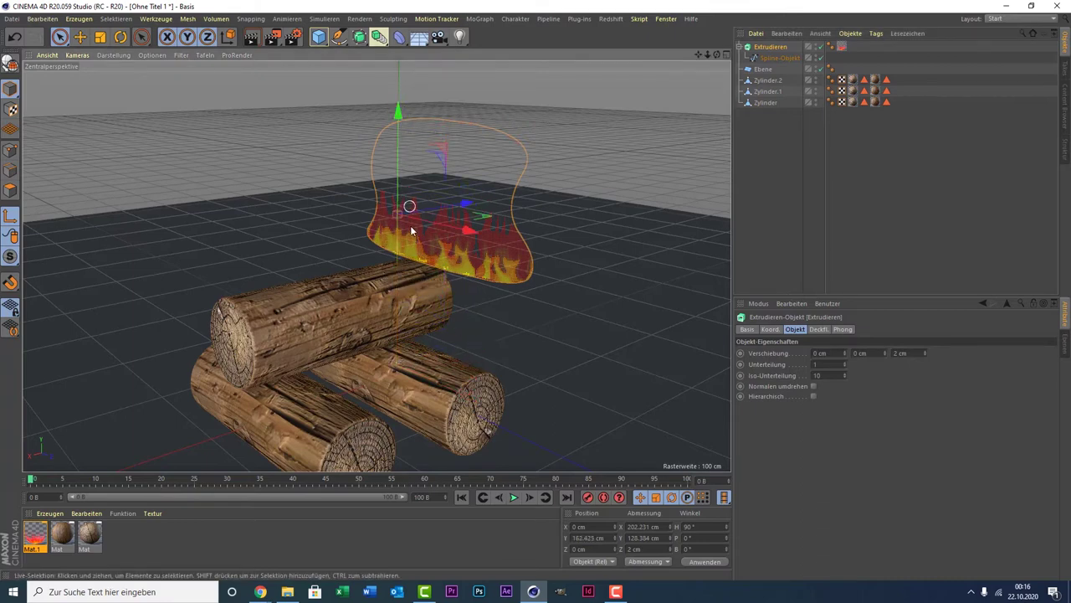
middle_click(466, 206)
middle_click(232, 327)
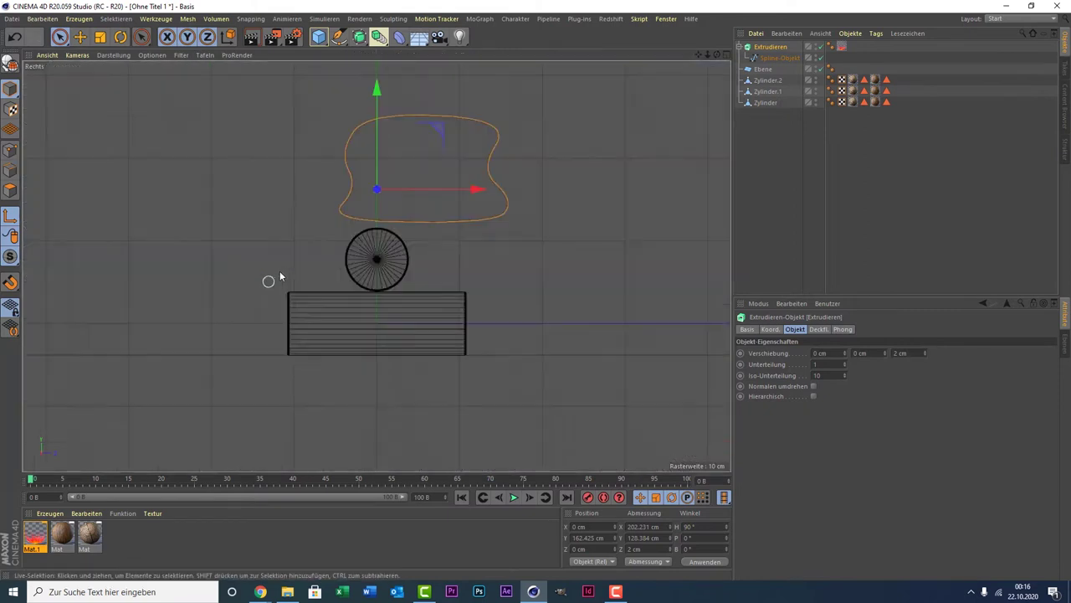
mouse_move(417, 189)
mouse_down()
mouse_move(463, 181)
mouse_move(414, 157)
mouse_up()
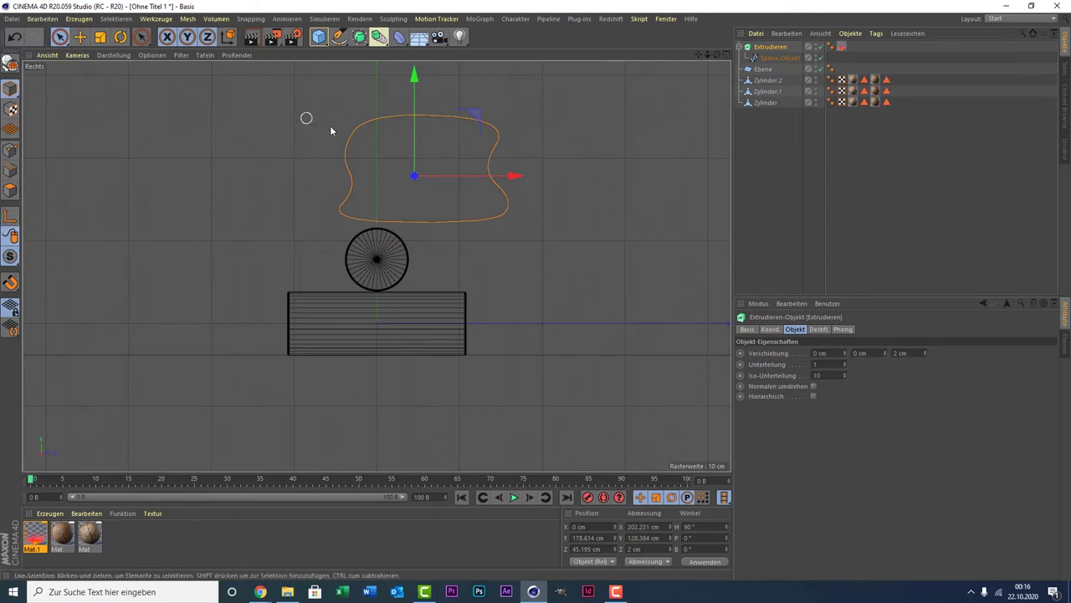
mouse_move(415, 151)
mouse_down()
mouse_move(446, 253)
mouse_move(425, 274)
mouse_up()
Step: In perspective, slide the flame into the pile's centre, raise it slightly, and render from the front
middle_click(346, 261)
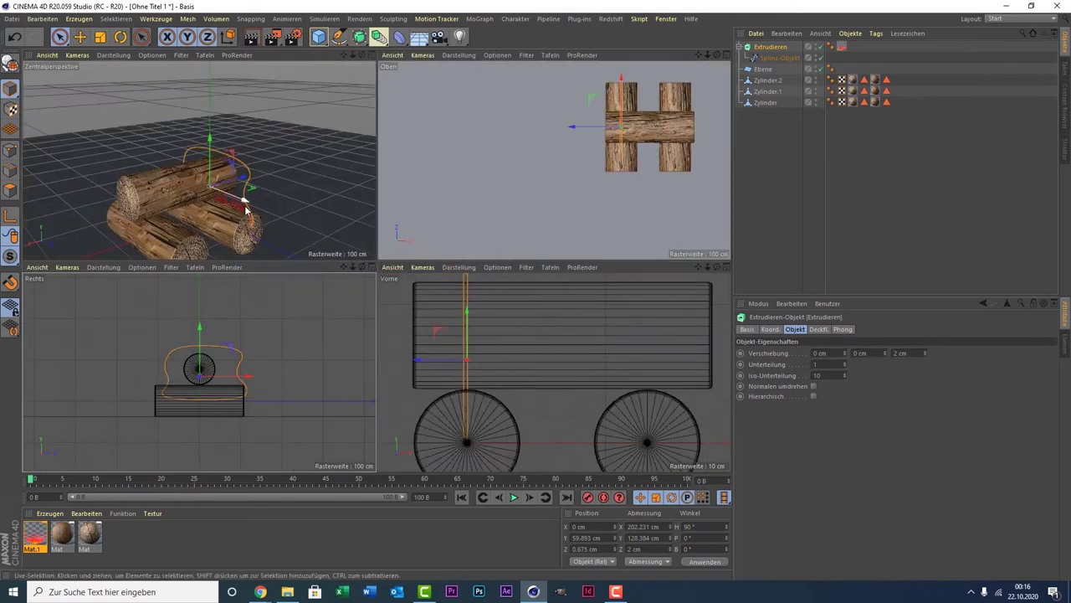
middle_click(242, 207)
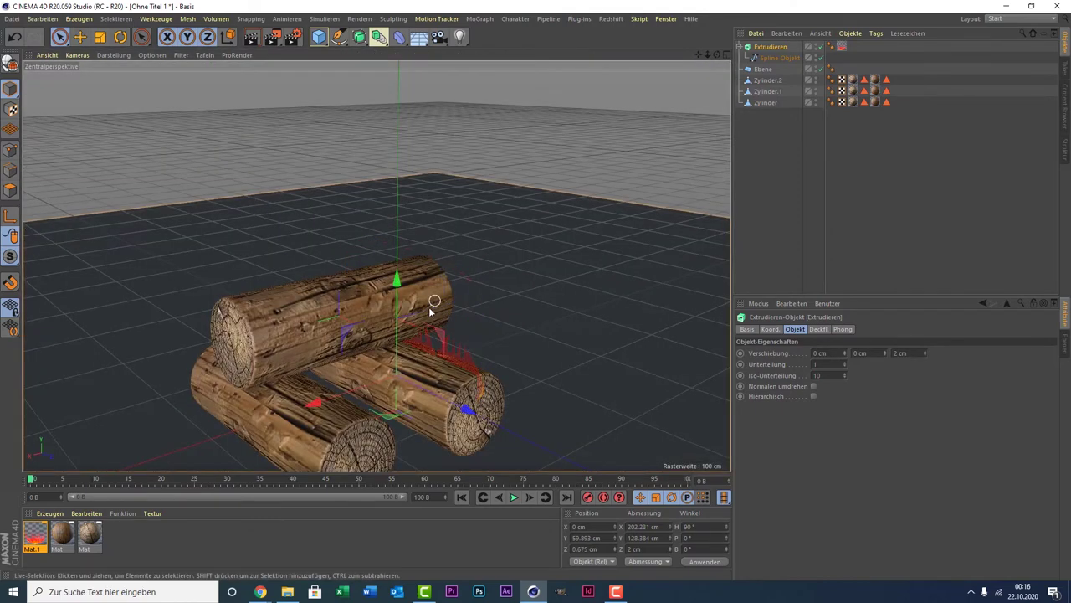
shift+click(494, 356)
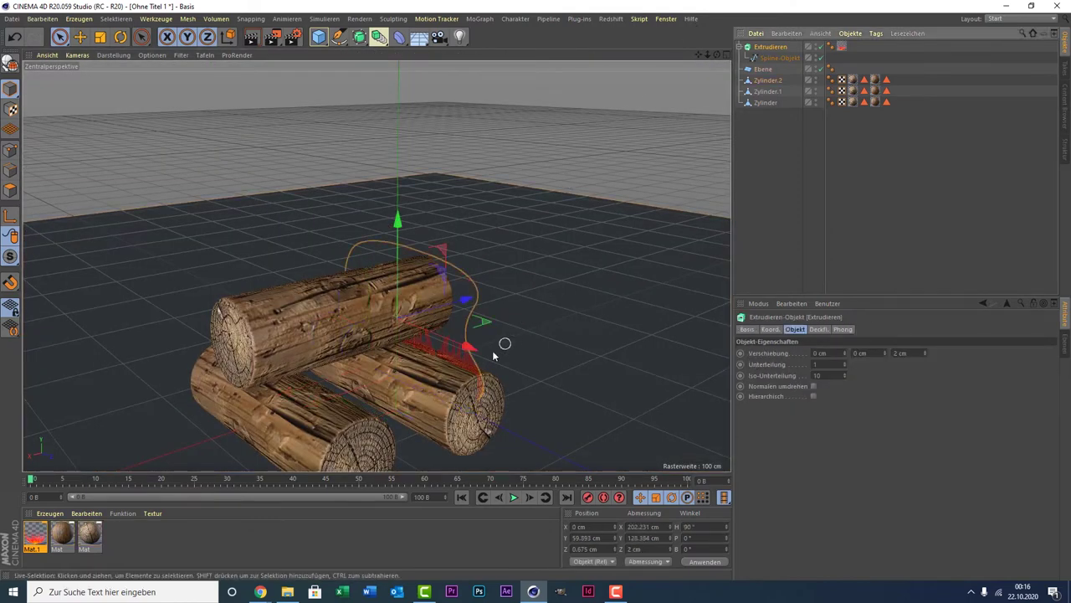
drag(462, 304, 382, 329)
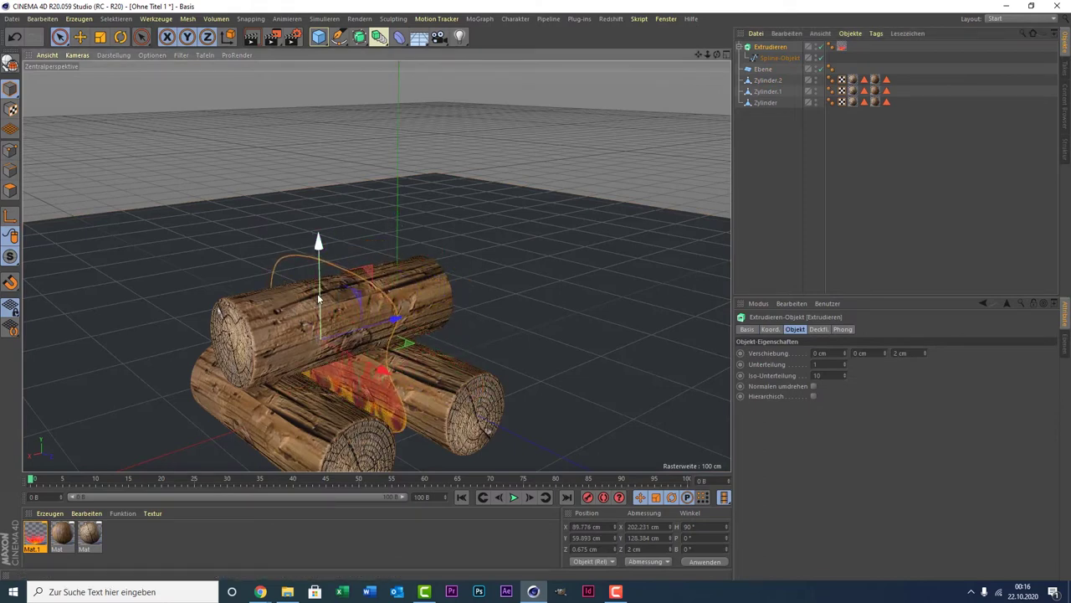
drag(320, 300, 323, 281)
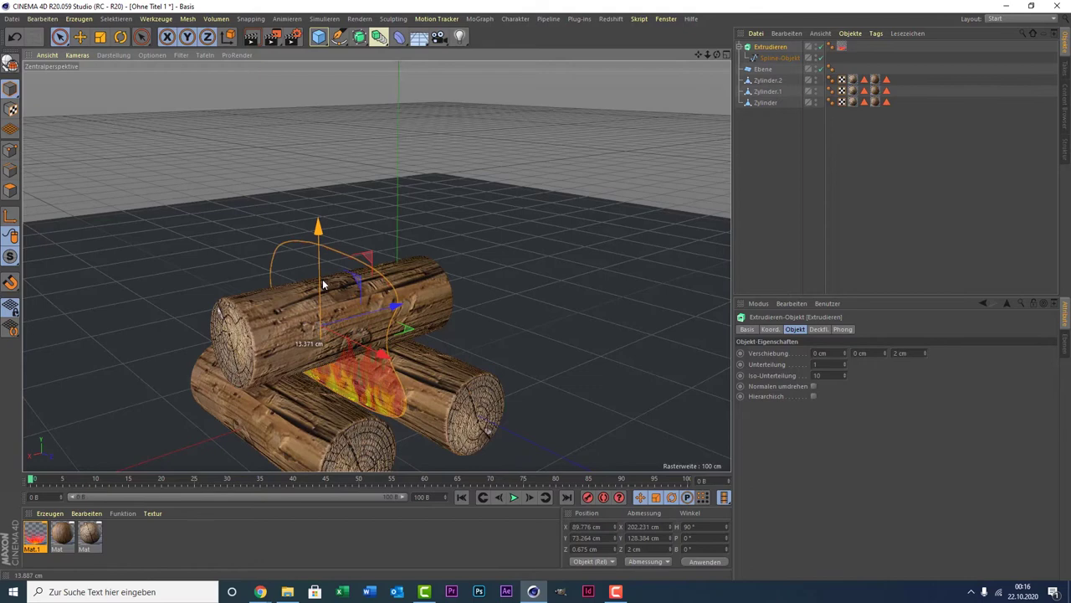
click(251, 36)
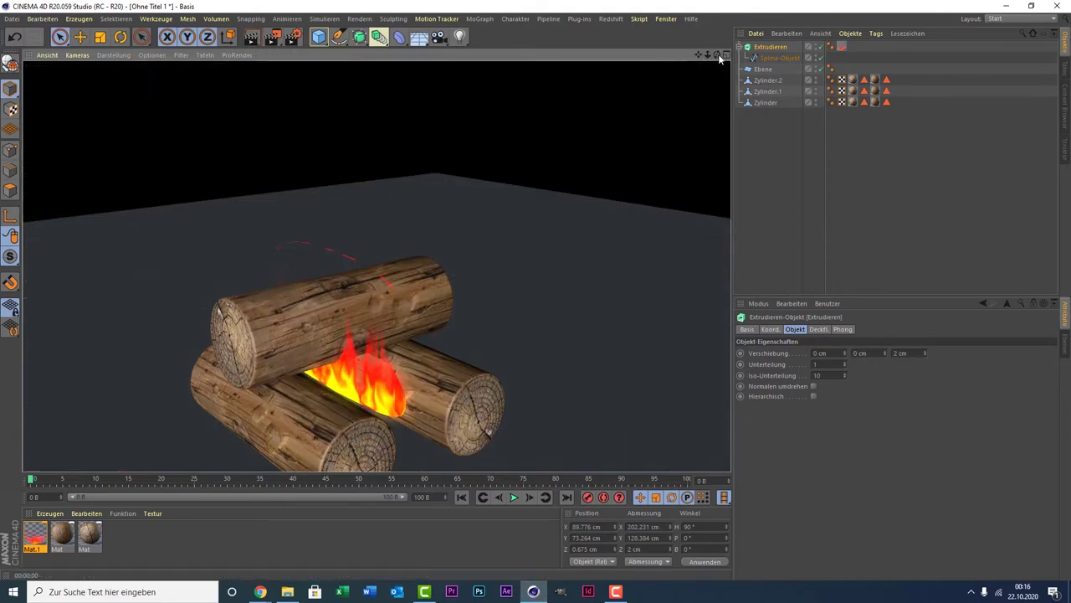
mouse_move(718, 55)
mouse_down()
mouse_move(586, 185)
mouse_move(469, 249)
mouse_up()
click(250, 40)
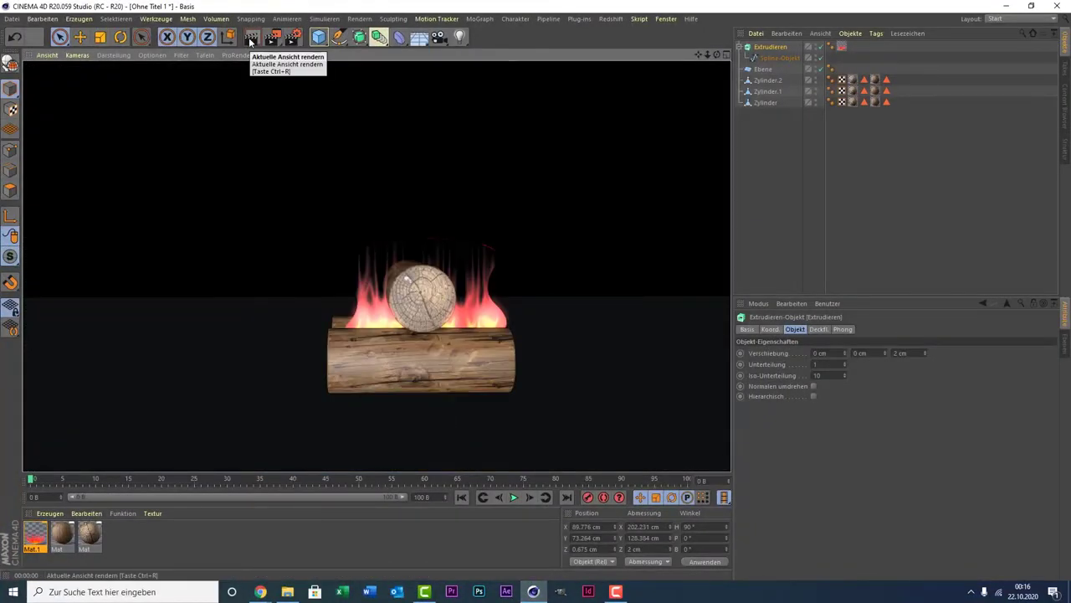
shift+click(364, 329)
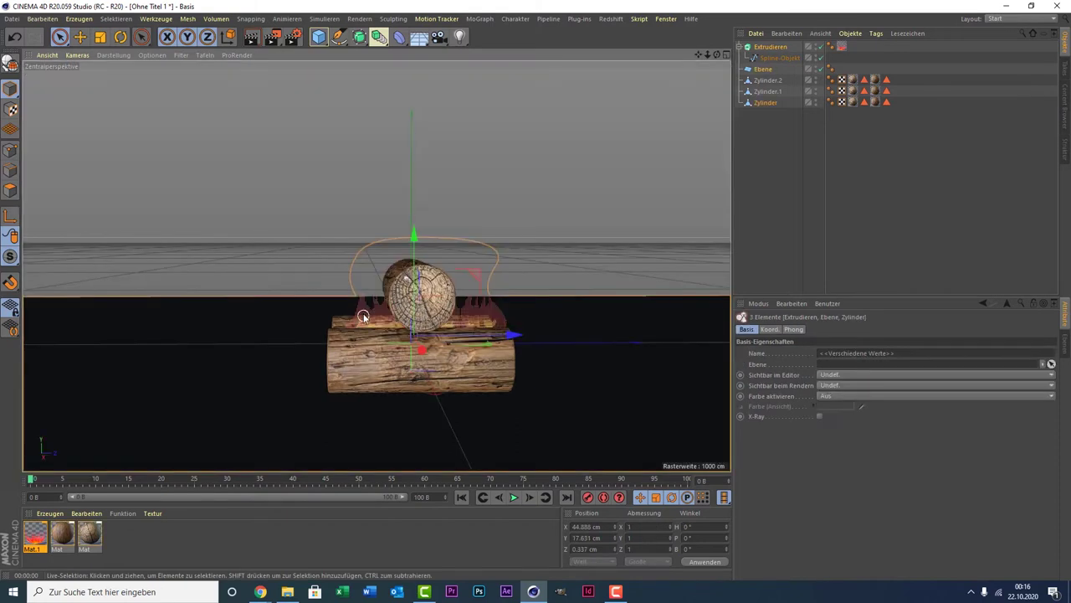
Step: Undo the group scale and scale only the Extrudieren flame up to about 252 cm wide
click(101, 37)
drag(255, 249, 307, 216)
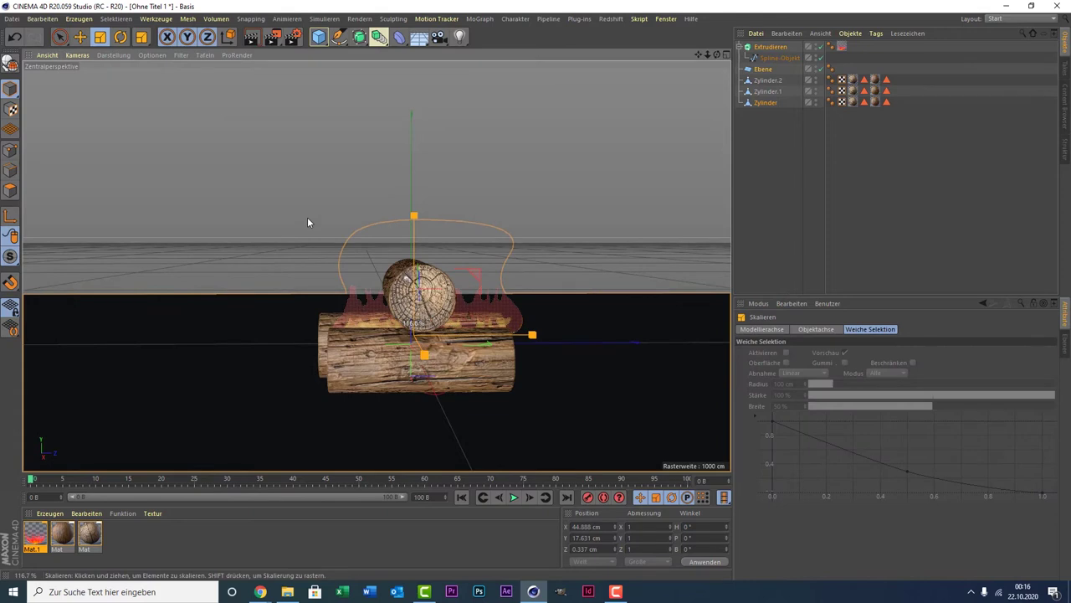
key(ctrl+z)
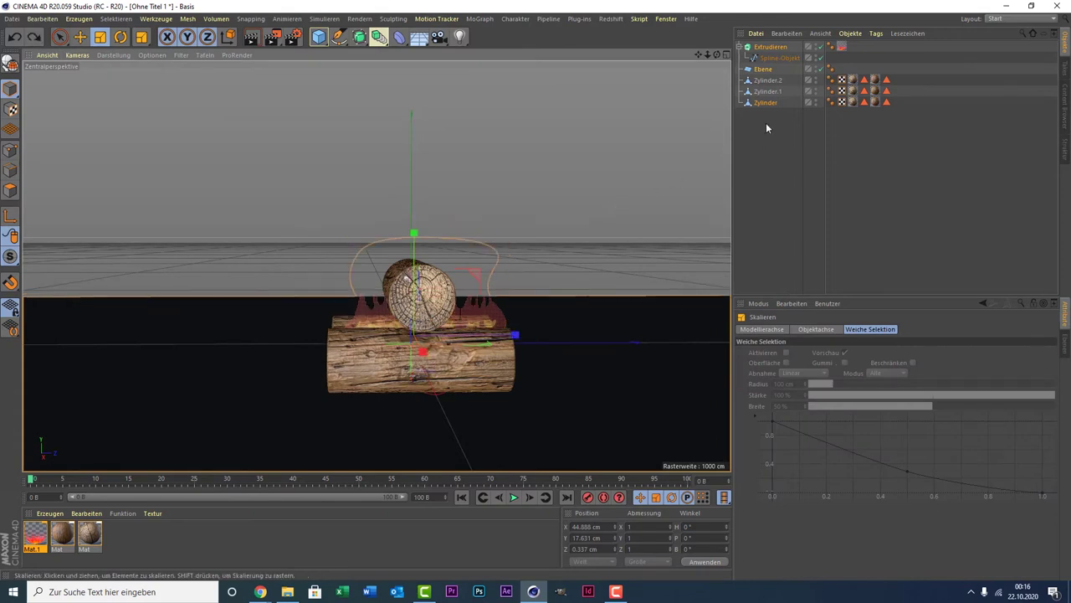
click(769, 48)
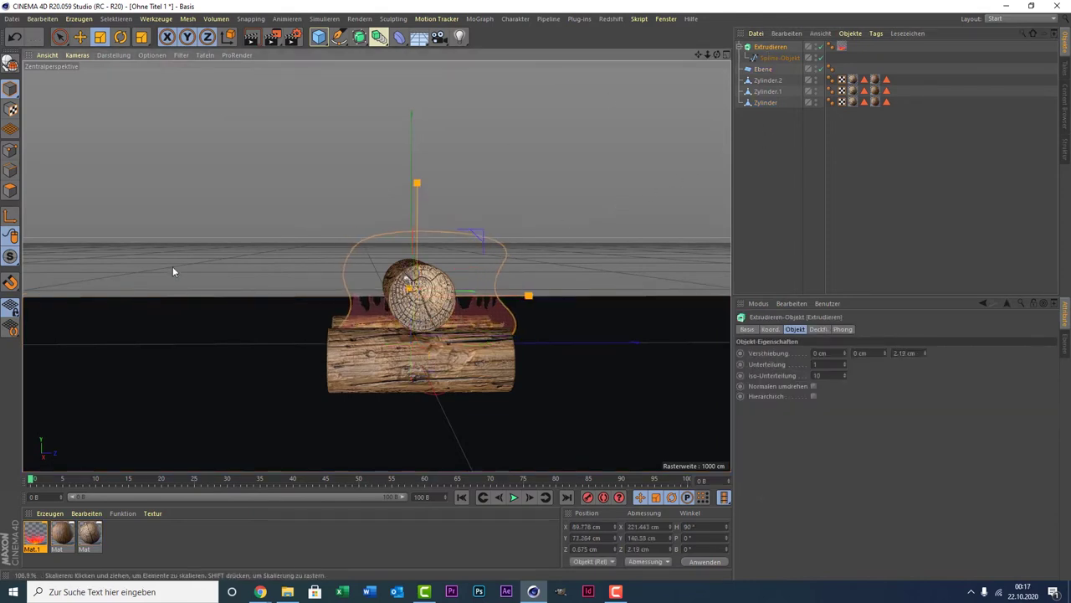
mouse_move(172, 266)
mouse_down()
mouse_move(240, 238)
mouse_move(228, 245)
mouse_up()
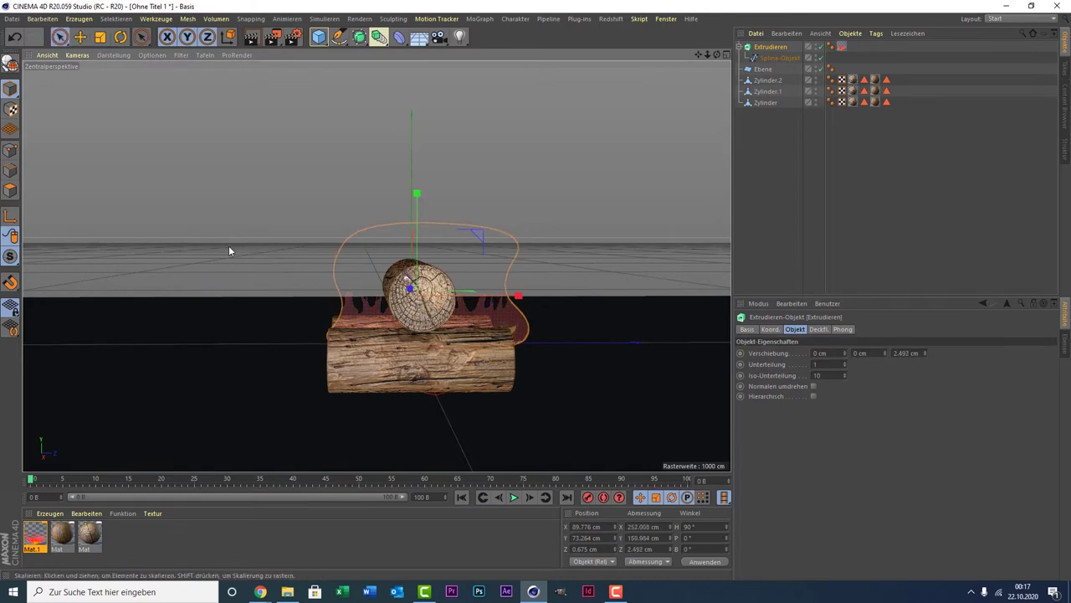
key(space)
Step: Push the flame back to Z -11.291 cm behind the front log, render, and show its texture tag
drag(514, 298, 502, 298)
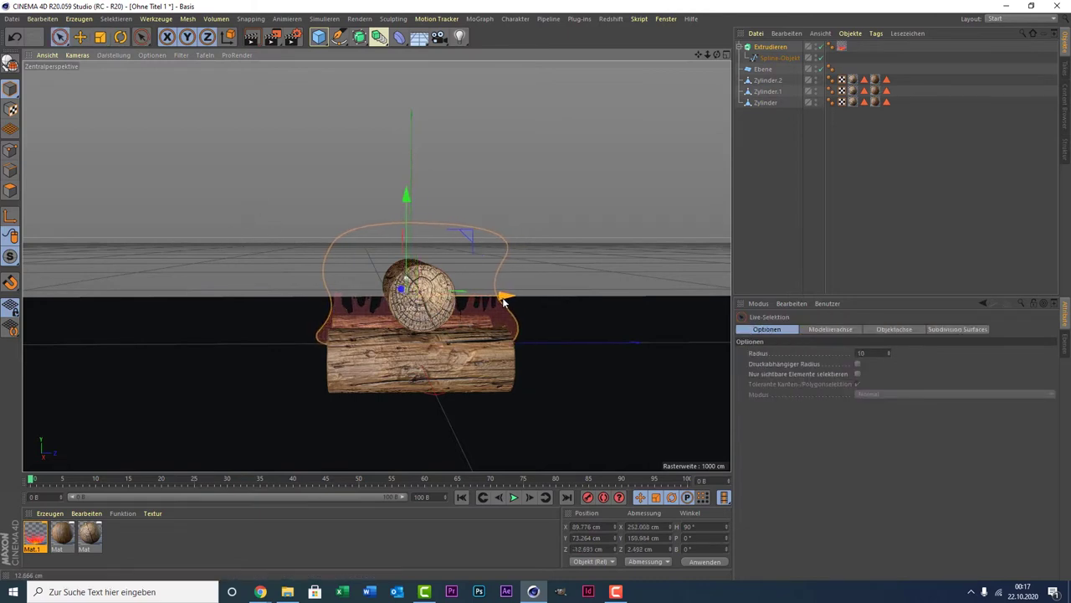
click(250, 37)
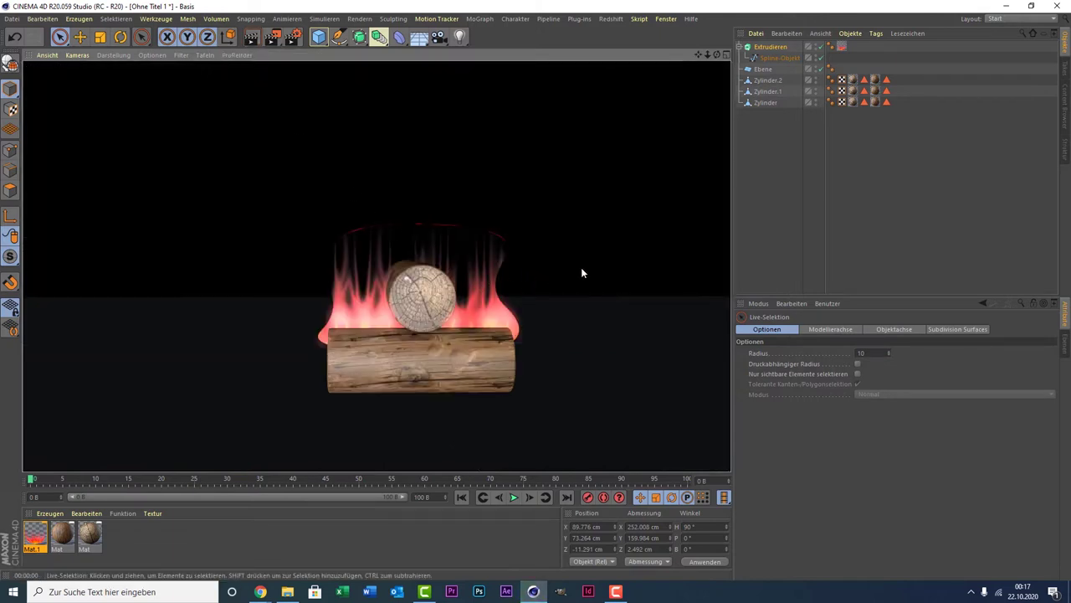
click(477, 256)
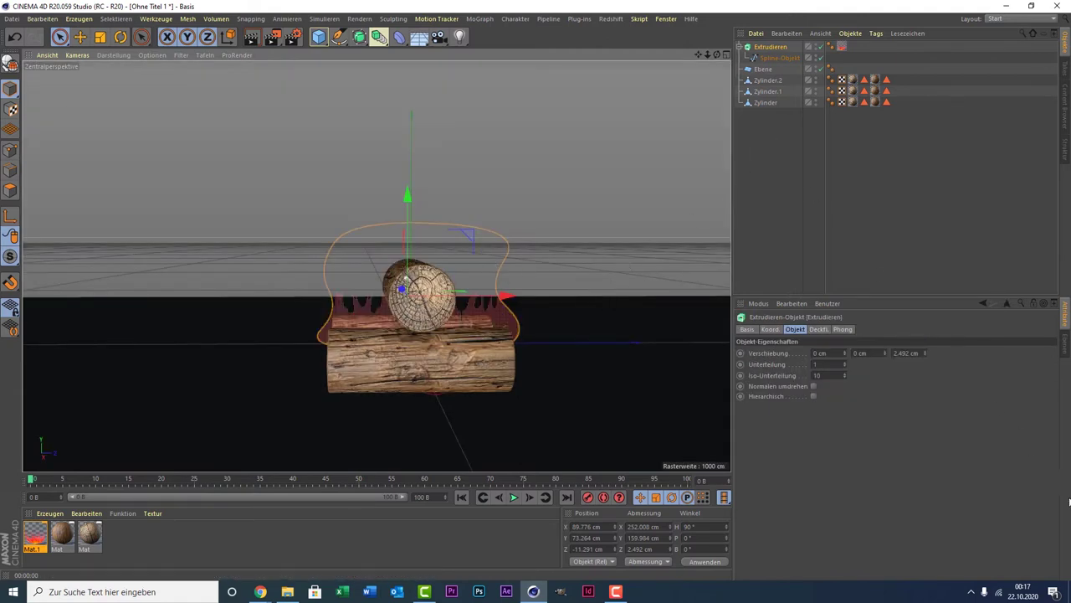
click(842, 46)
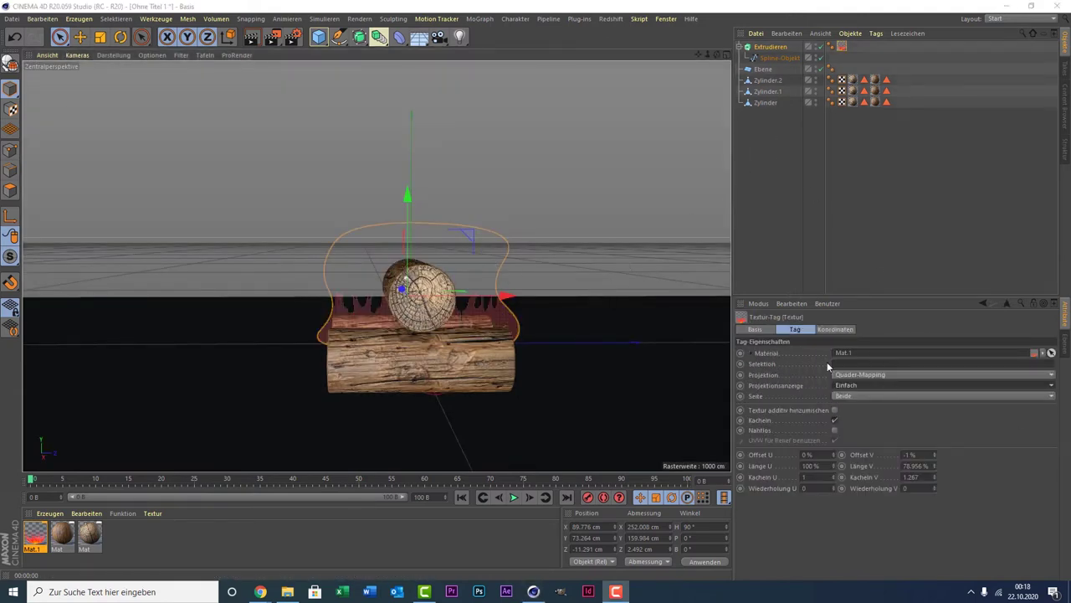
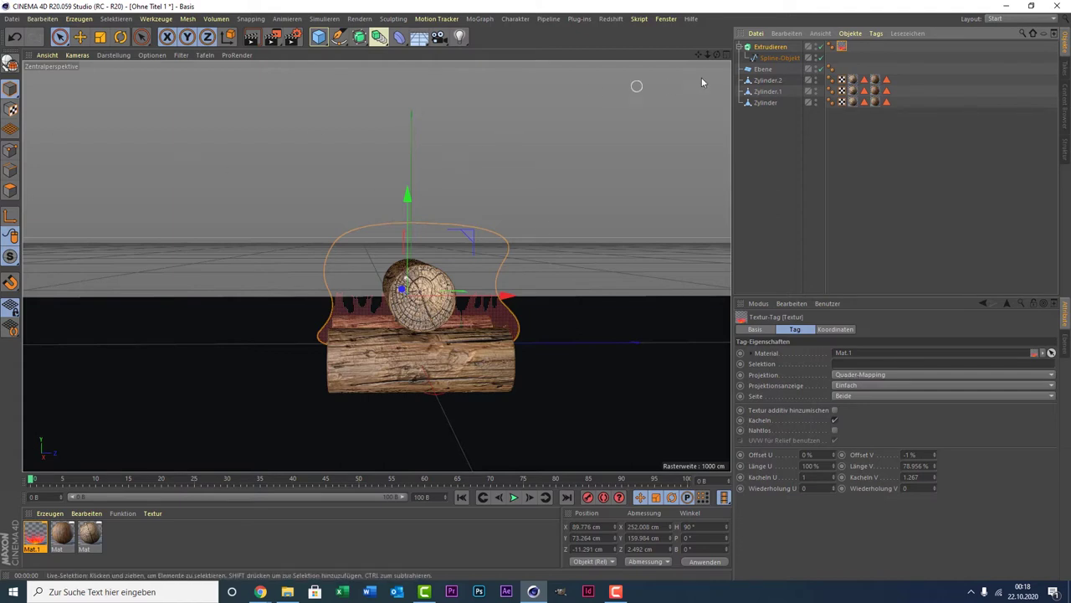
Step: Set the flame extrusion's depth to 0 cm and test-render the view
click(779, 48)
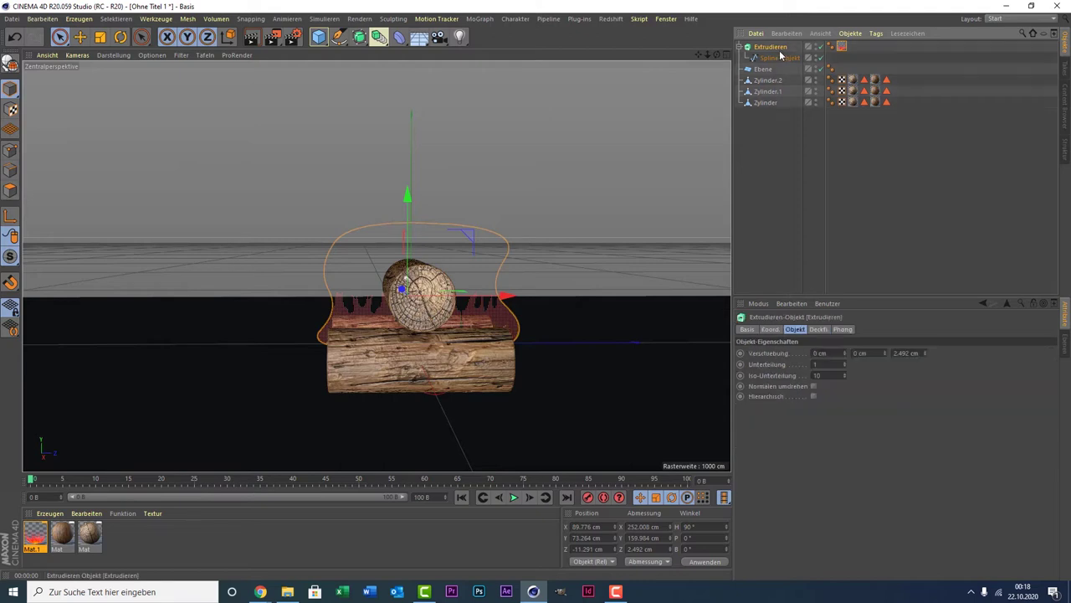
click(896, 354)
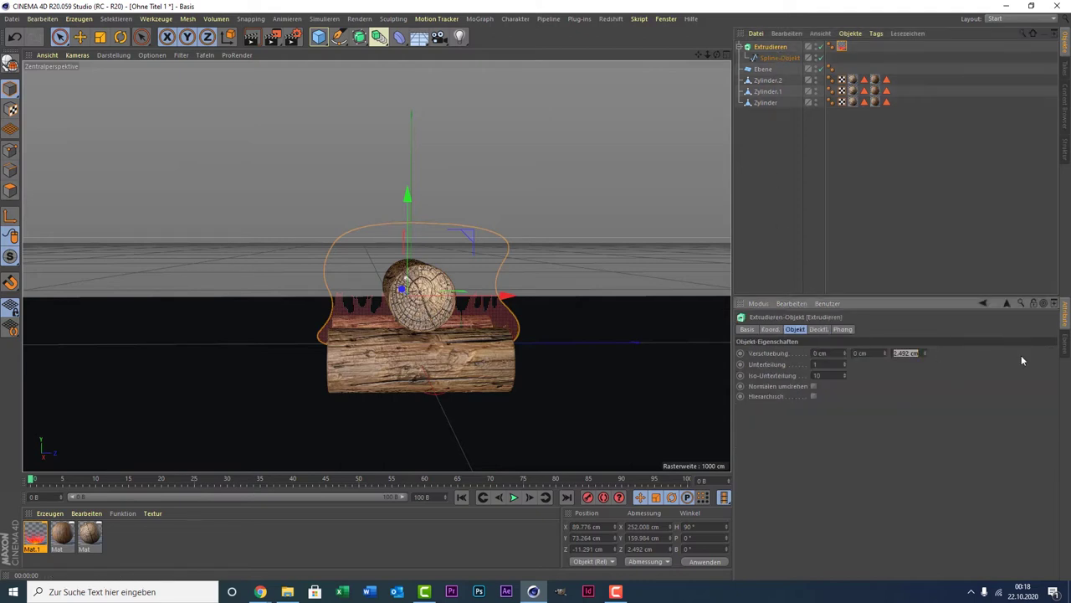
text(0)
key(Return)
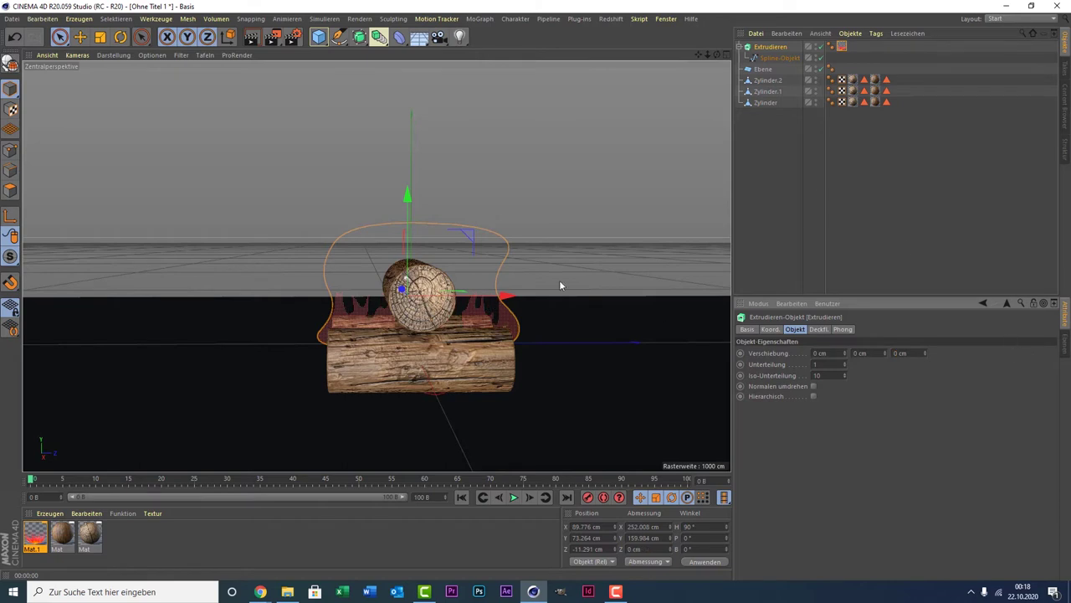
click(262, 39)
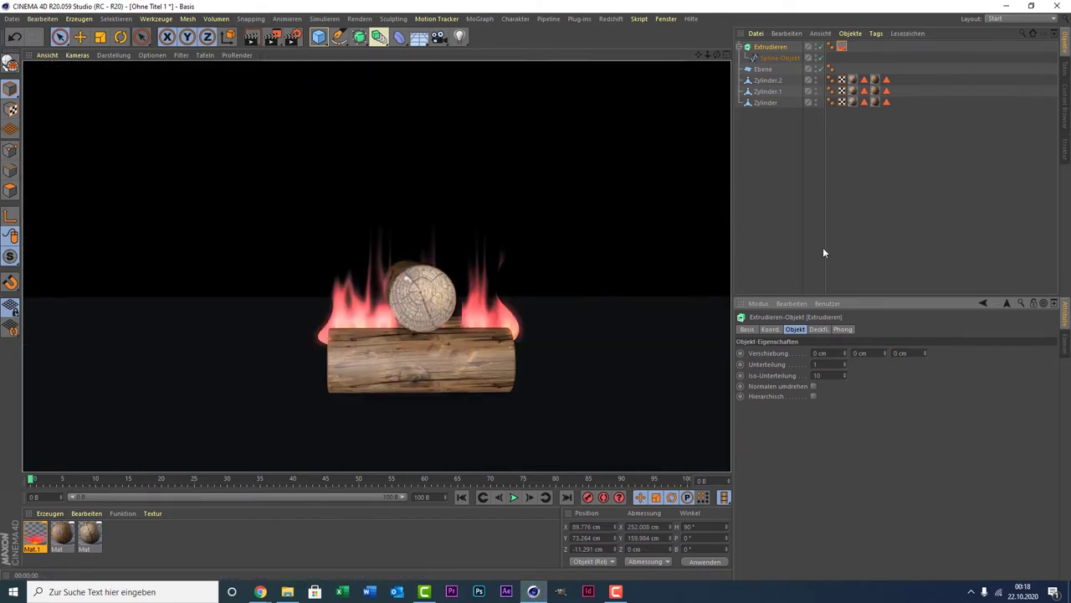
Step: Change the flame extrusion's depth to 2 cm
click(842, 46)
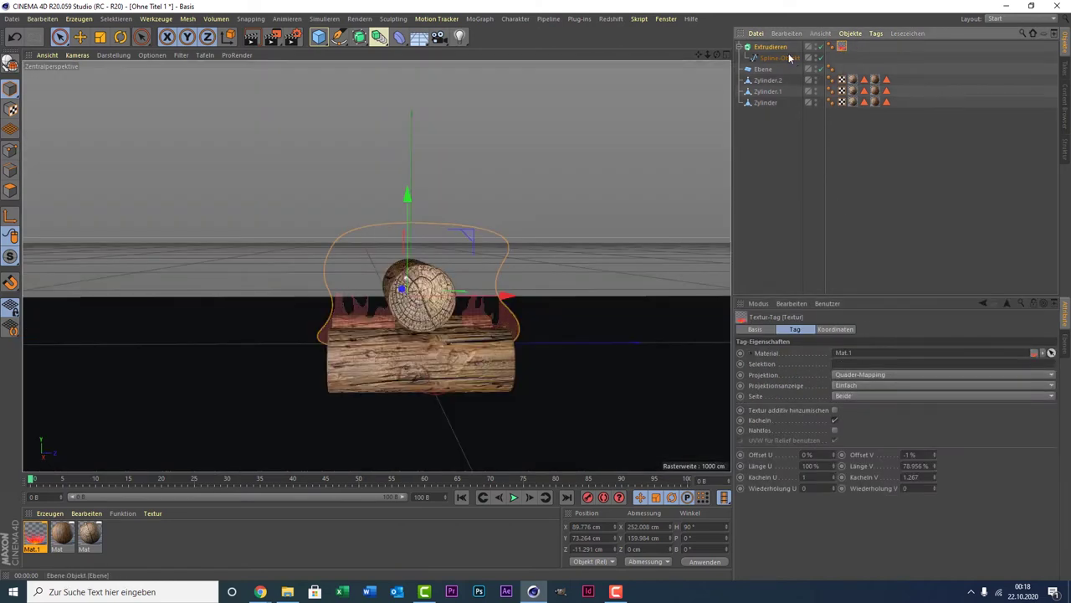
click(784, 47)
click(900, 352)
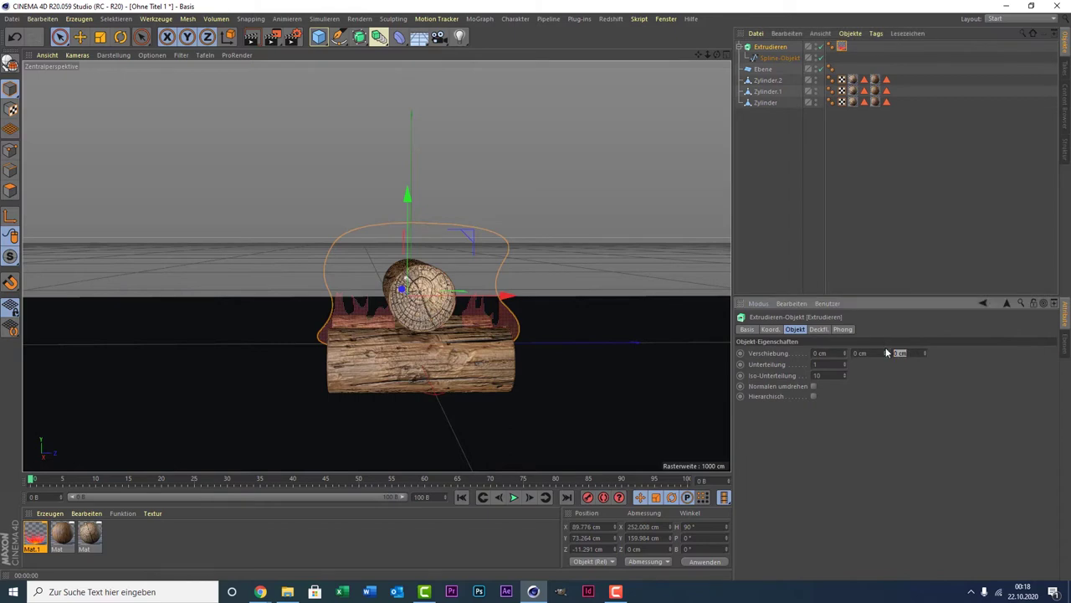
text(2)
key(Return)
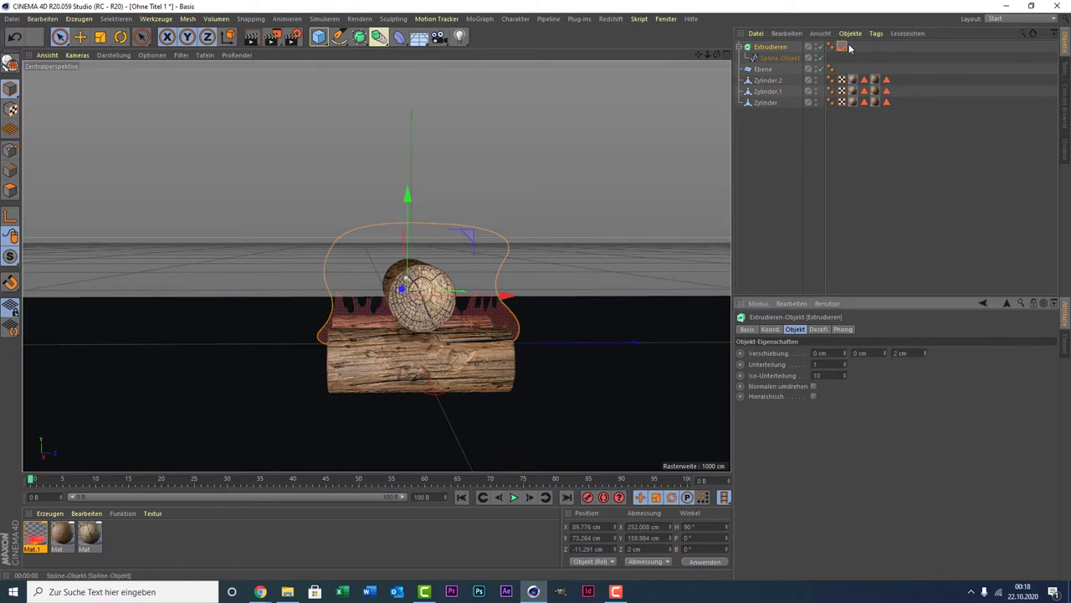
Step: Switch the flame texture's projection to Fläche-Mapping and test-render it
click(843, 47)
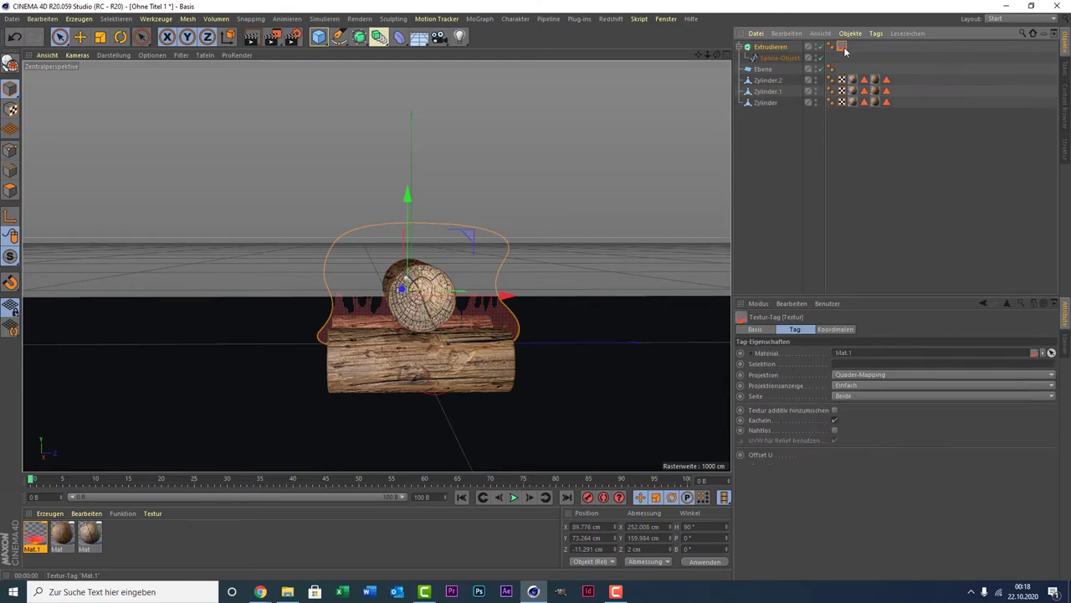
click(851, 378)
click(879, 414)
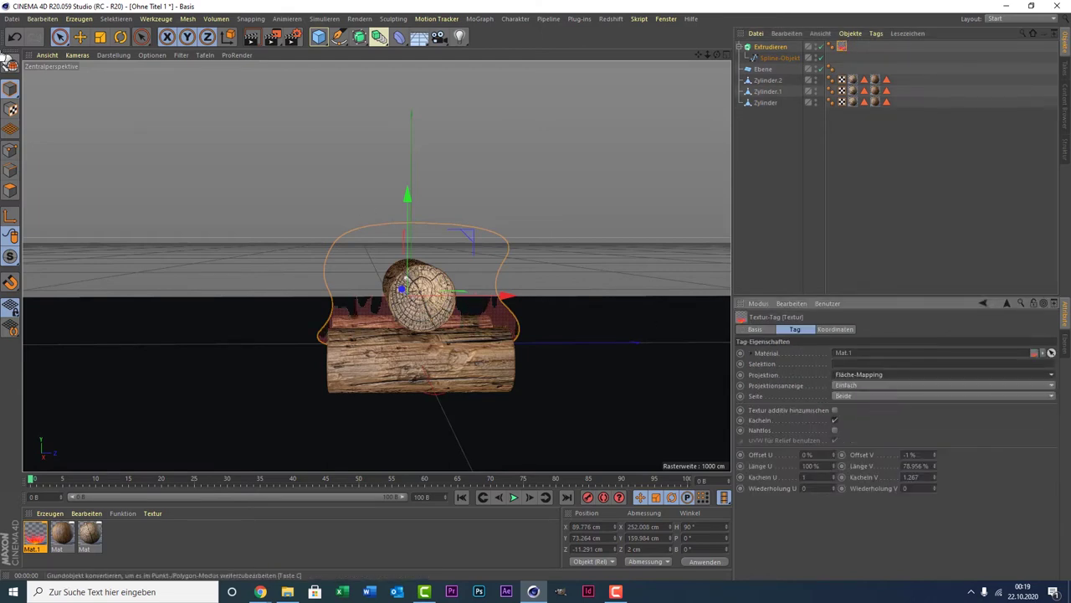
click(254, 39)
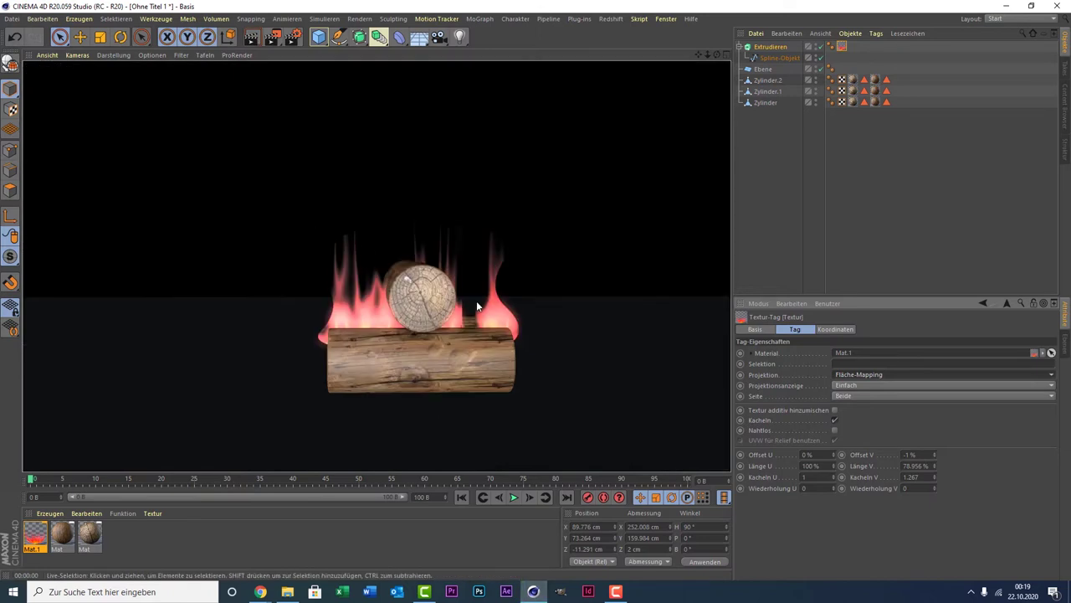
Step: Set the flame extrusion's depth back to 0 cm
click(844, 44)
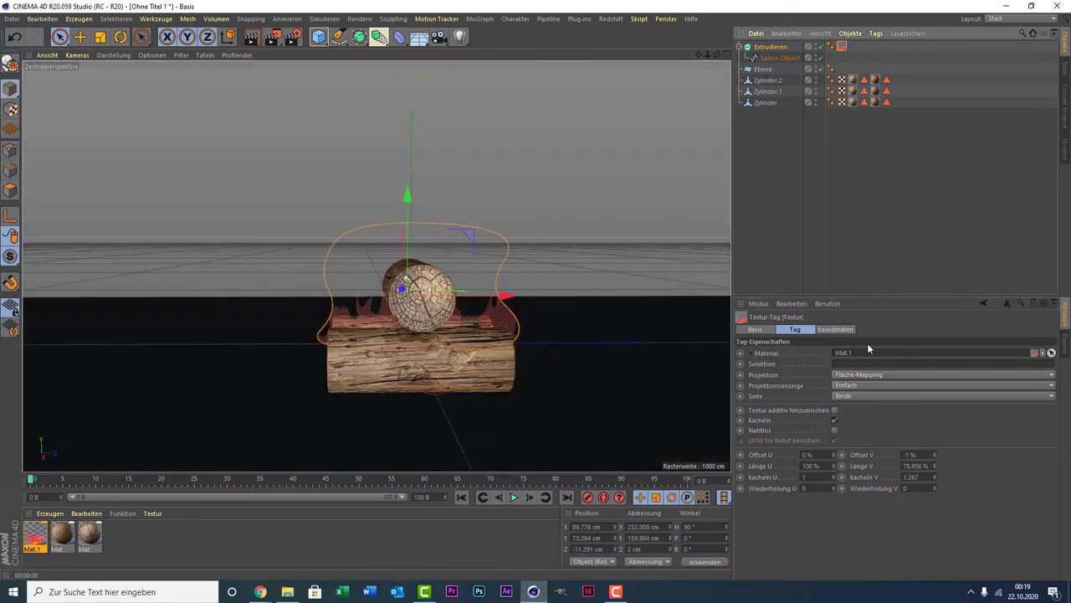
click(767, 47)
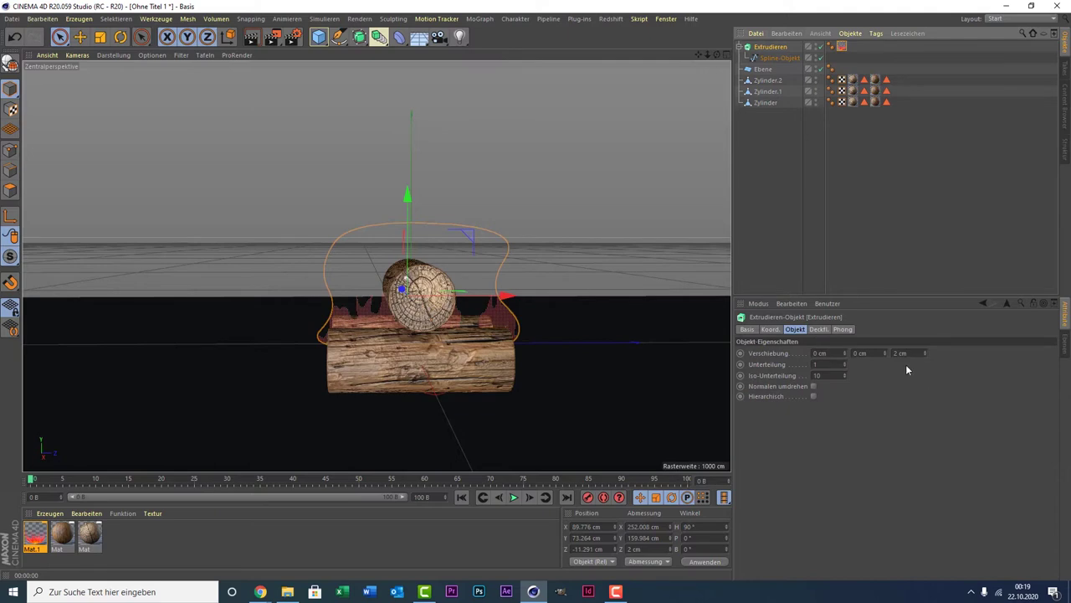
text(0)
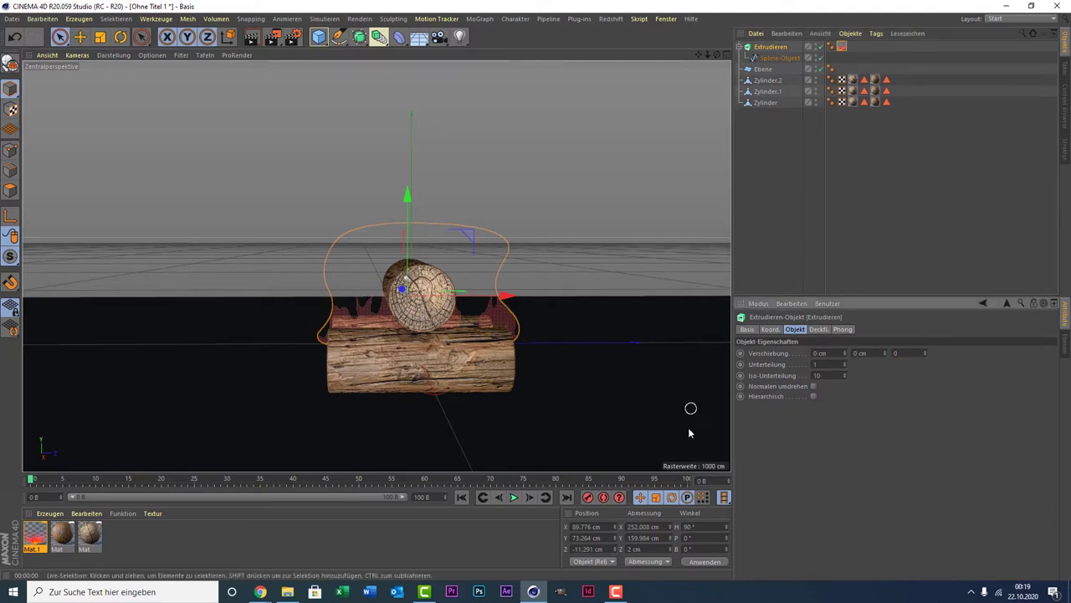
key(Return)
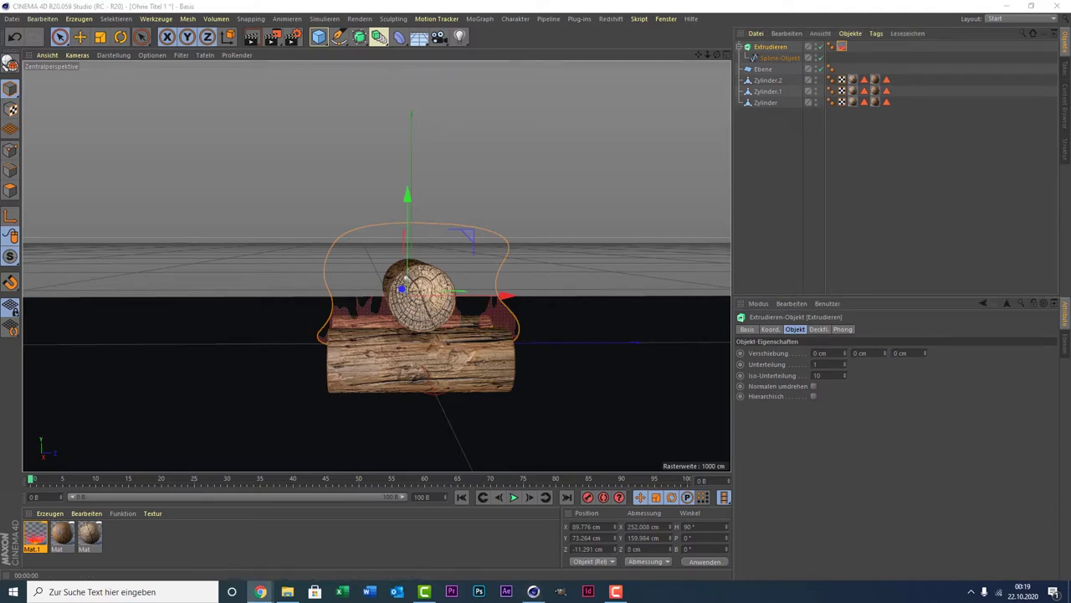
click(1040, 453)
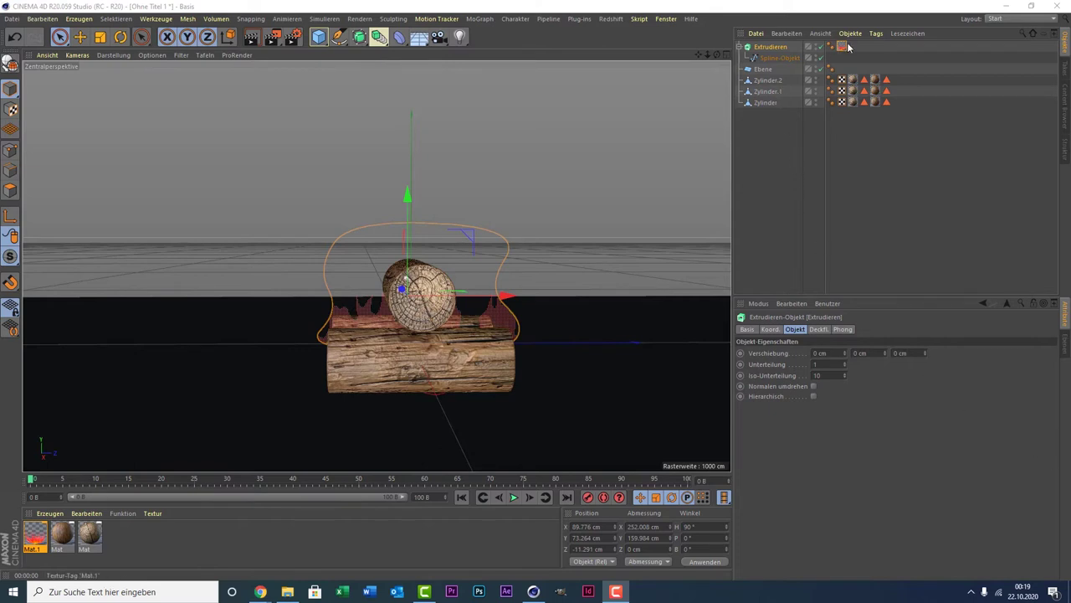
Step: Render to the Picture Viewer, close it, then start an Interaktiver Renderbereich in the viewport
click(279, 39)
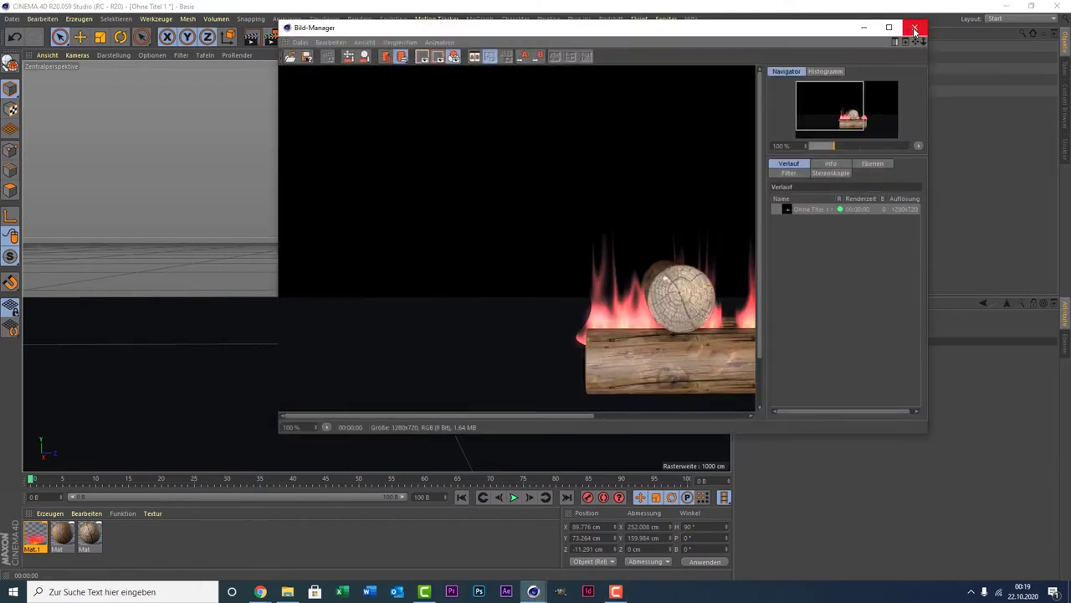
click(913, 28)
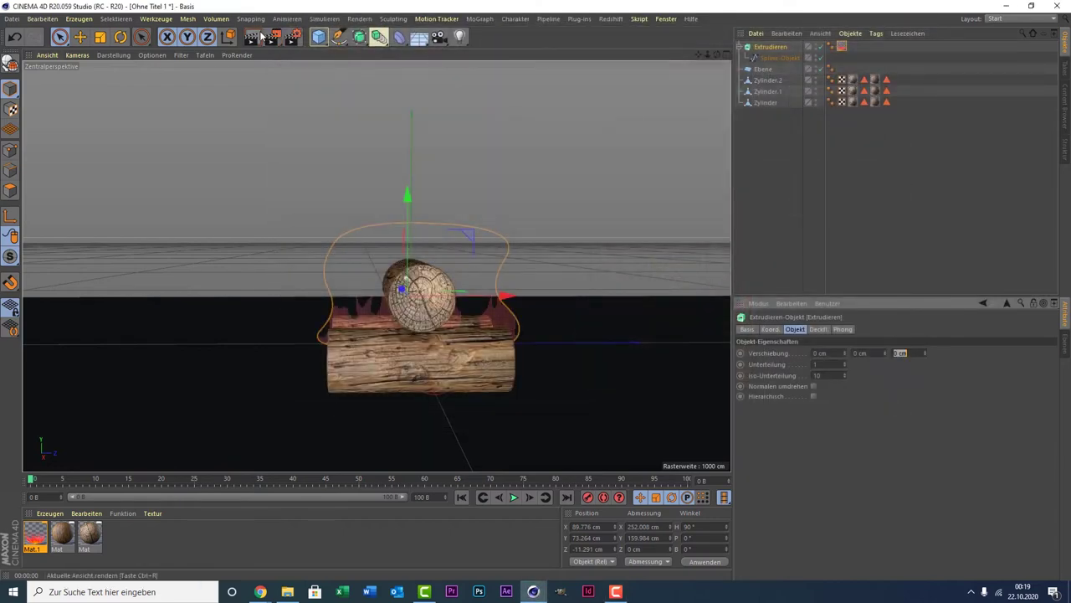
click(277, 39)
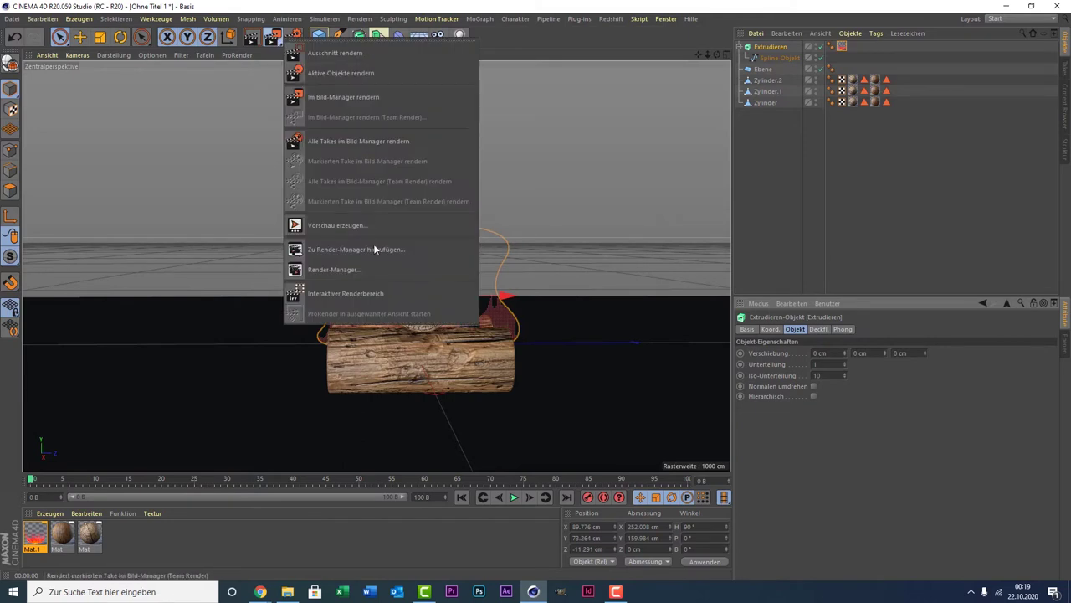
click(374, 292)
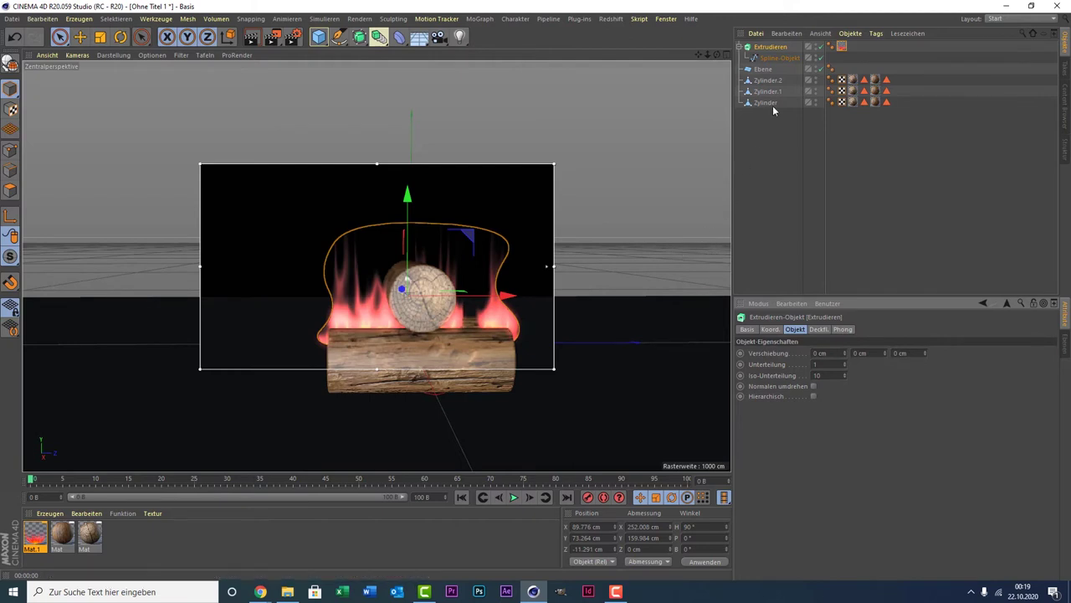
Step: Set the flame texture to Offset V 1% and Länge V 70.956%, then turn off the render region
click(843, 46)
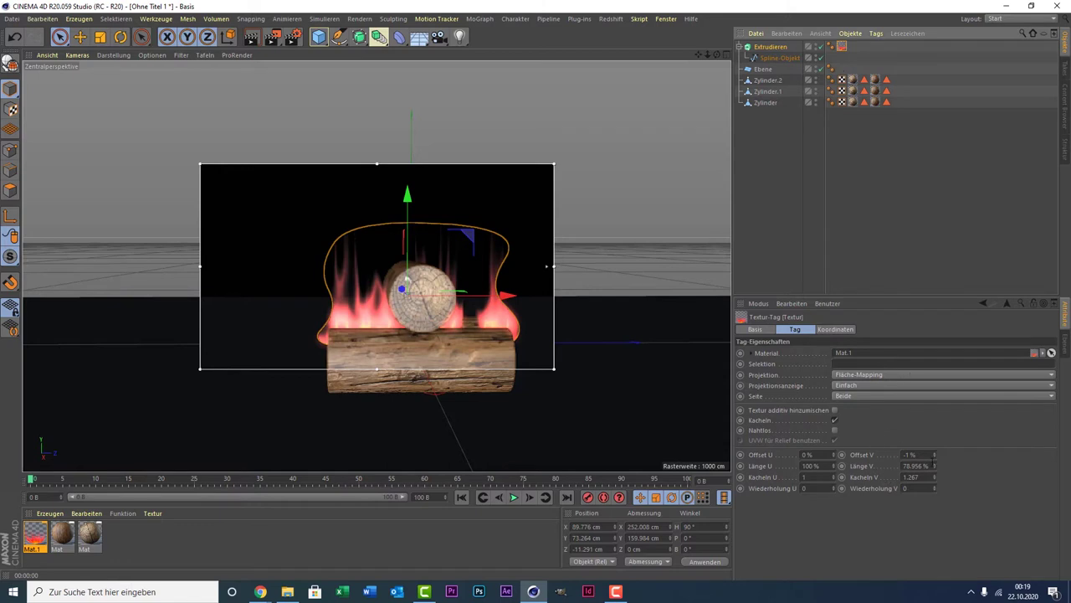
mouse_move(935, 466)
mouse_down()
mouse_move(935, 485)
mouse_move(935, 456)
mouse_up()
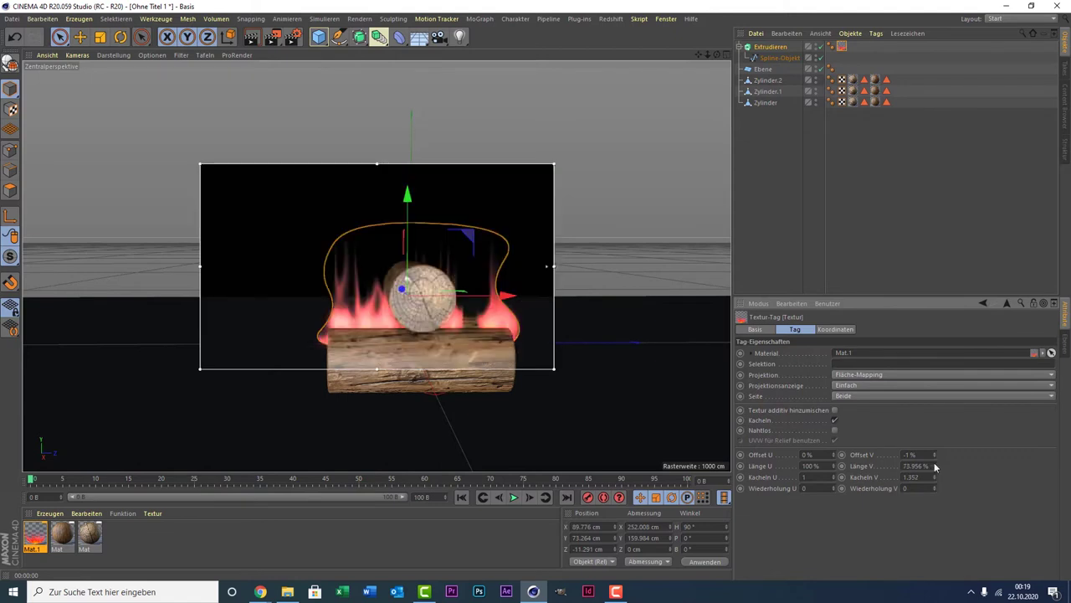
mouse_move(935, 456)
mouse_down()
mouse_move(935, 465)
mouse_move(935, 454)
mouse_up()
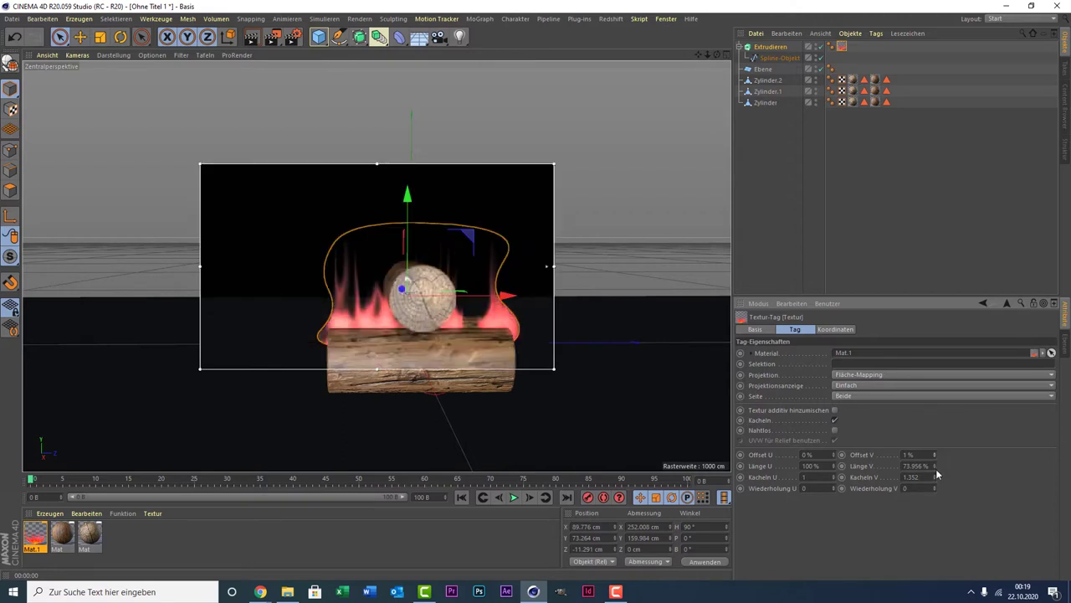
drag(936, 476, 936, 472)
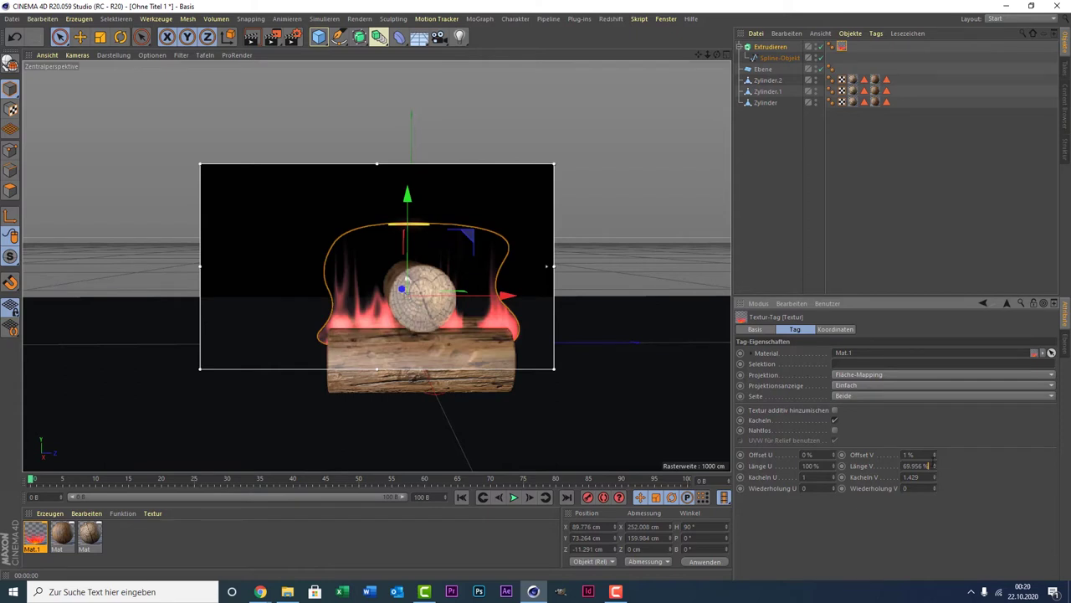
click(935, 466)
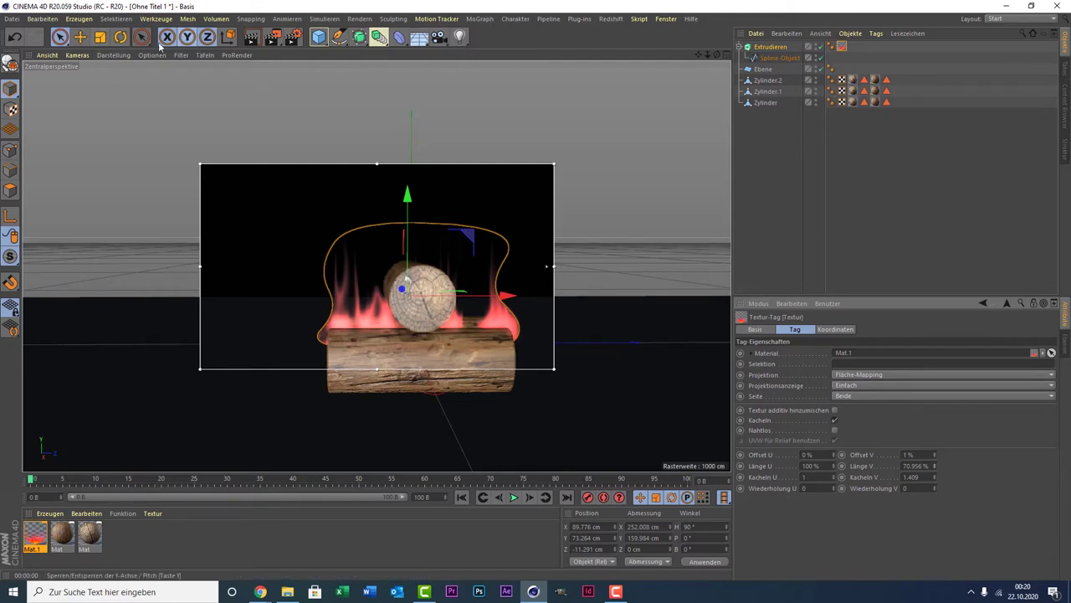
click(99, 37)
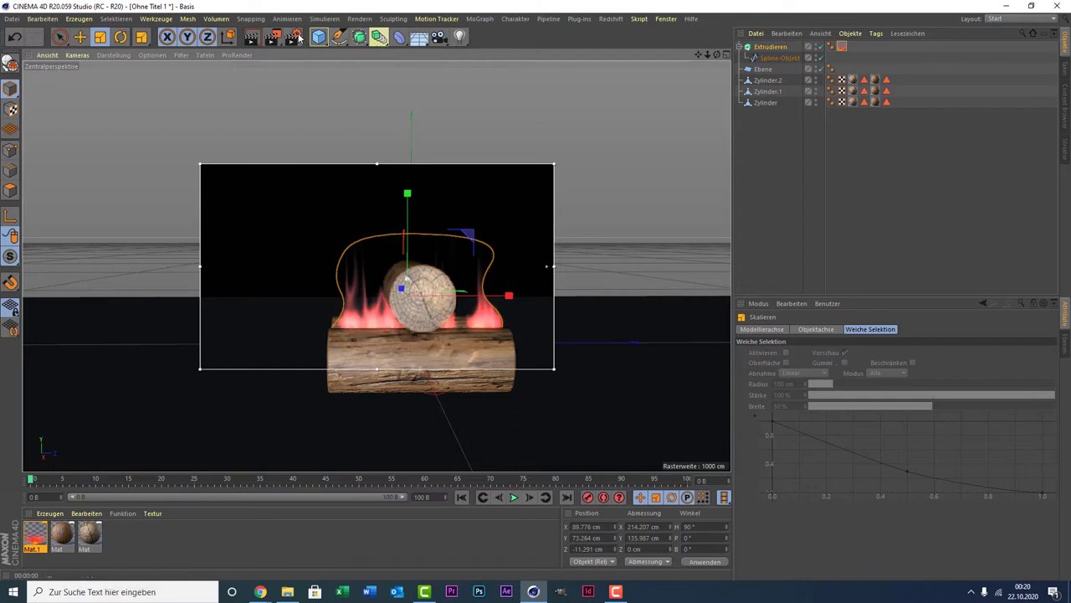
drag(273, 40, 376, 300)
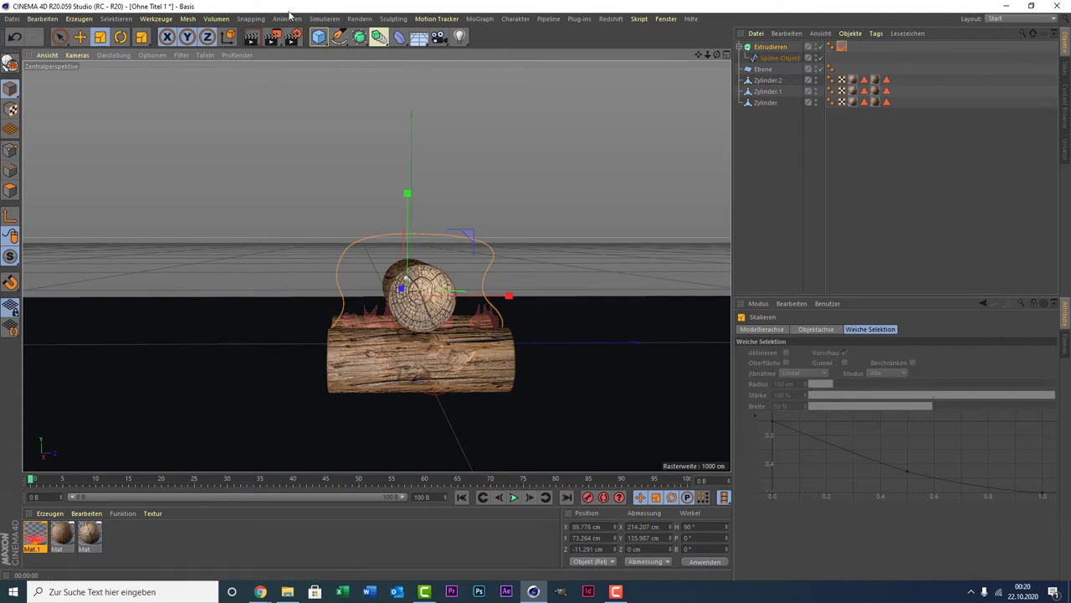
Step: Add a particle emitter, raise it above the logs, and preview the animation
click(325, 19)
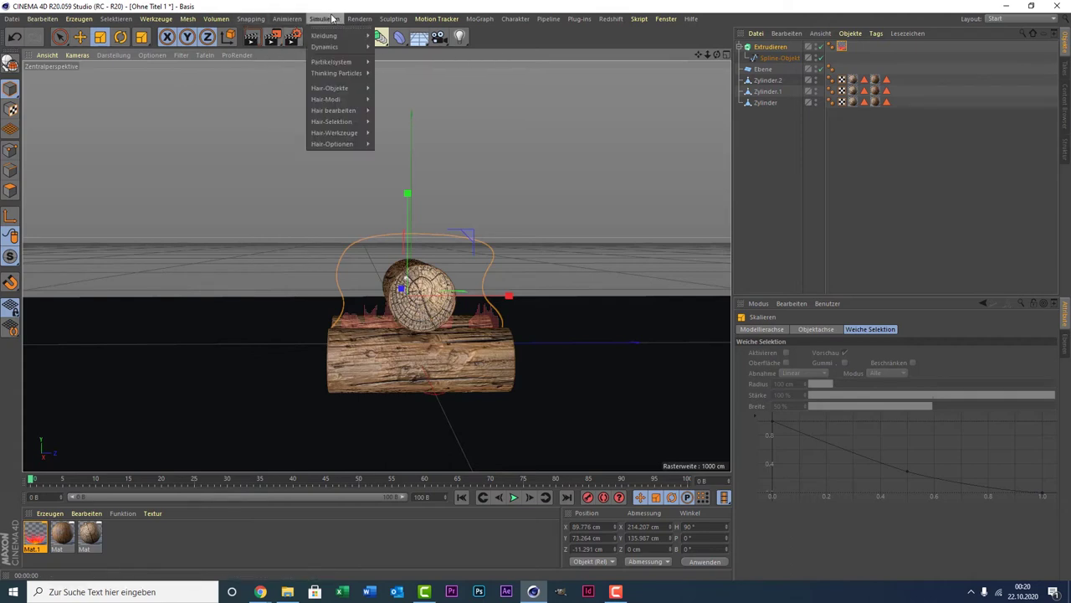
mouse_move(332, 62)
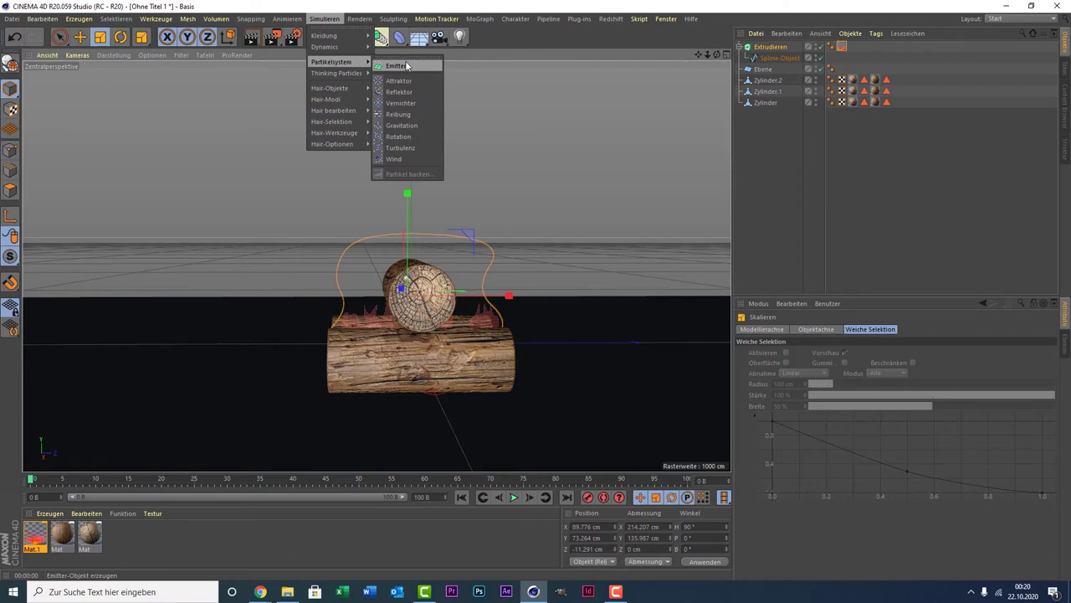
click(396, 65)
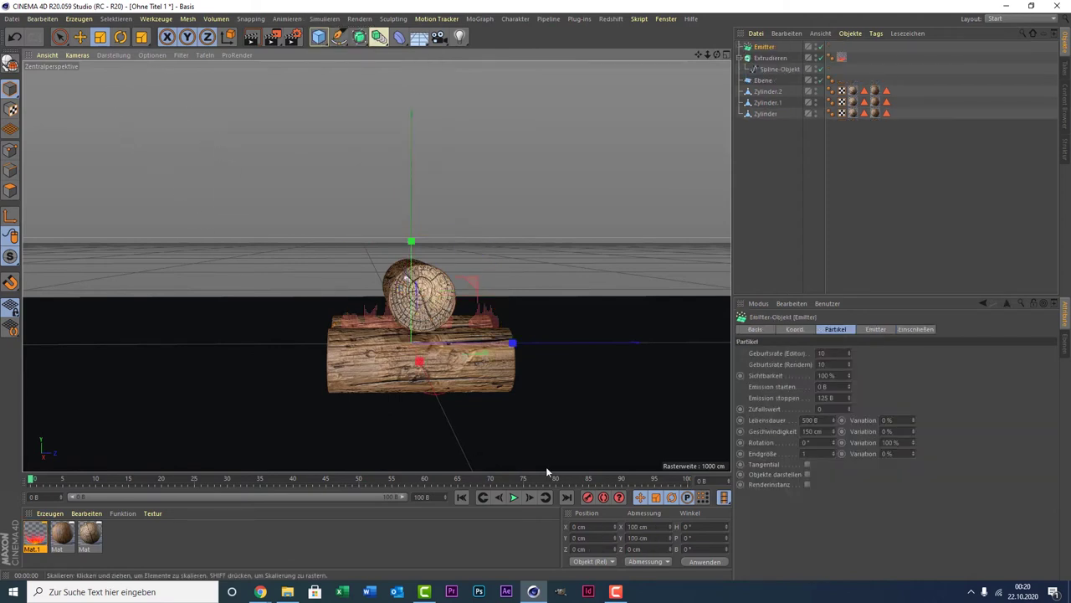
click(59, 37)
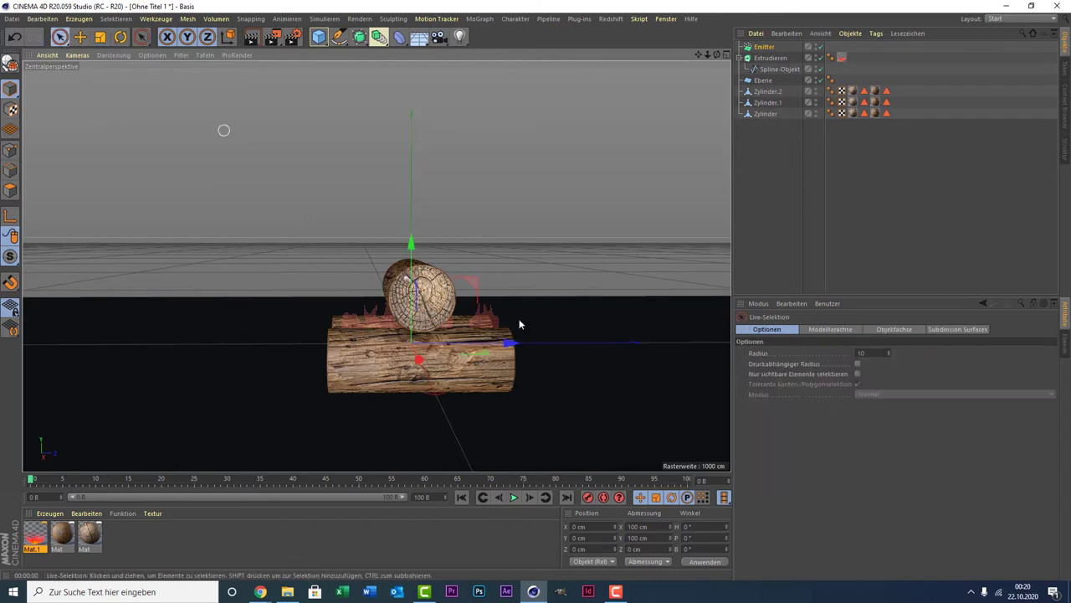
drag(418, 267, 442, 104)
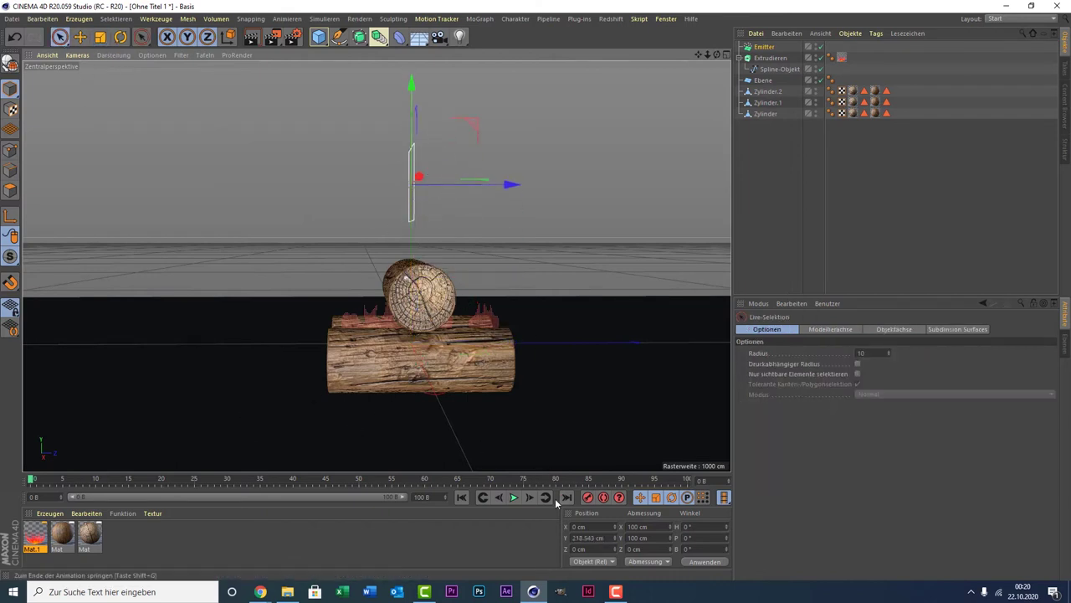
click(513, 498)
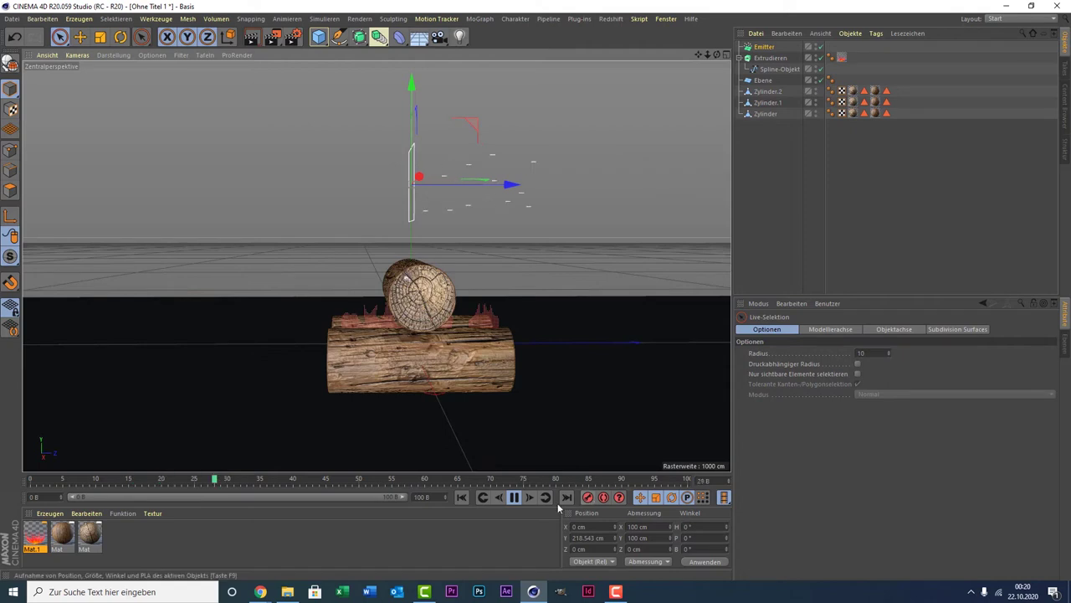
click(513, 497)
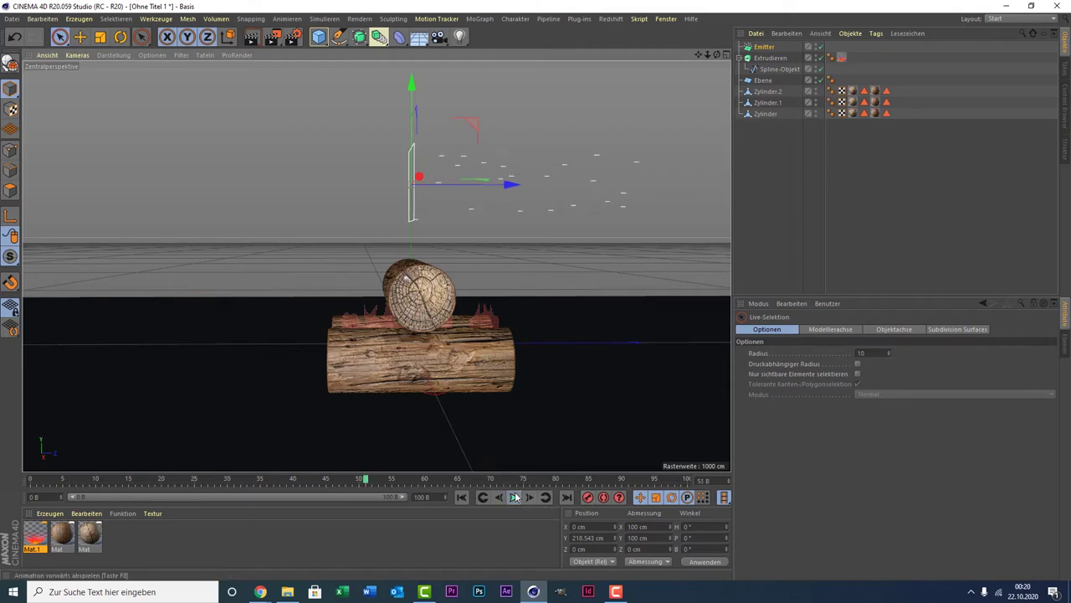
Step: Rotate the emitter to P 90° and test-render the particles at frame 37
click(688, 526)
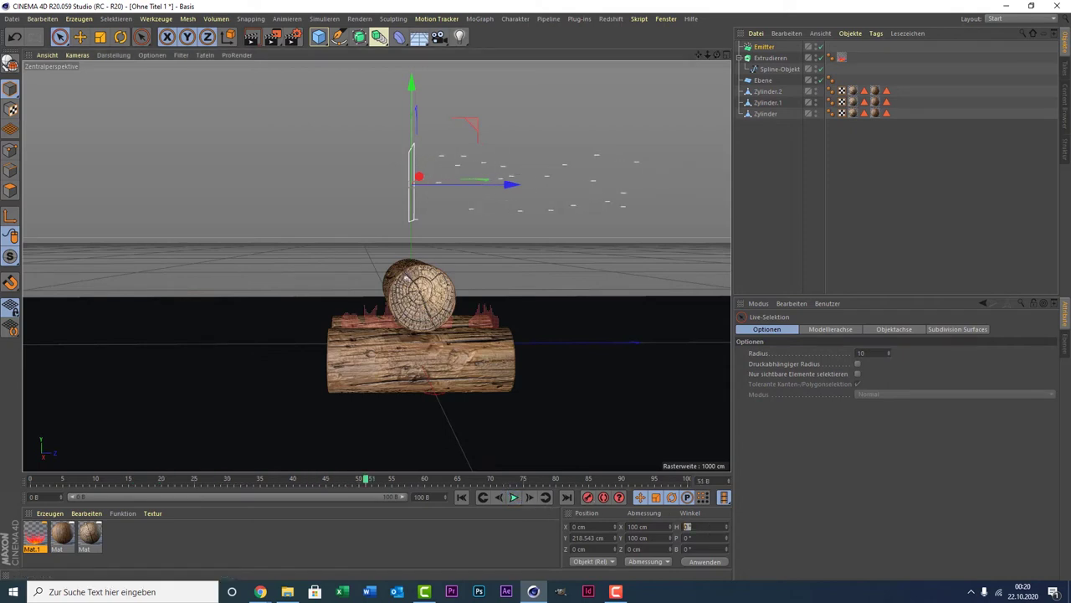
text(90)
key(Return)
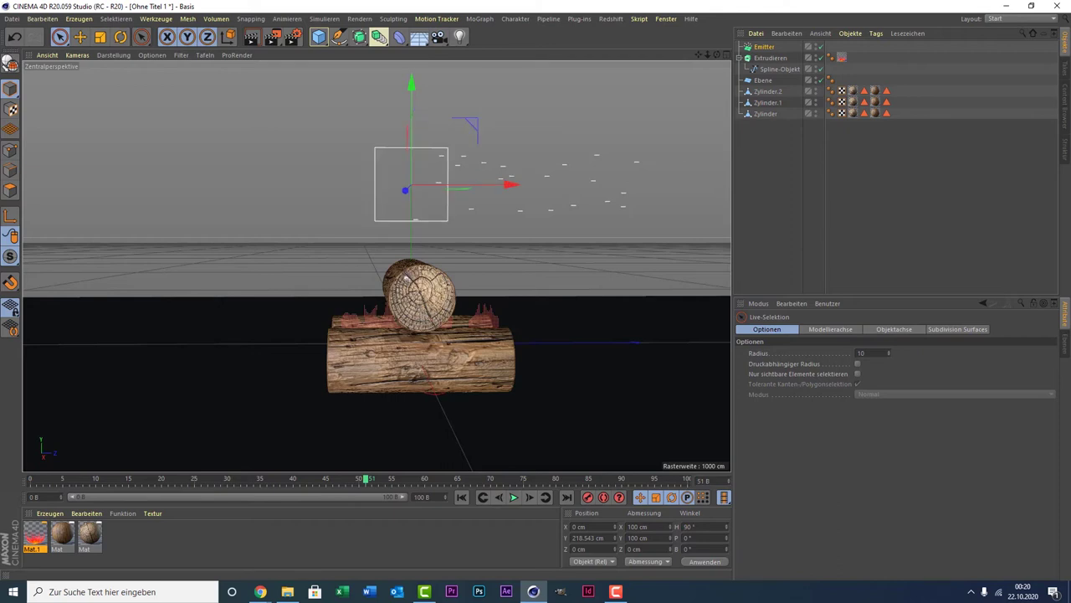
key(ctrl+z)
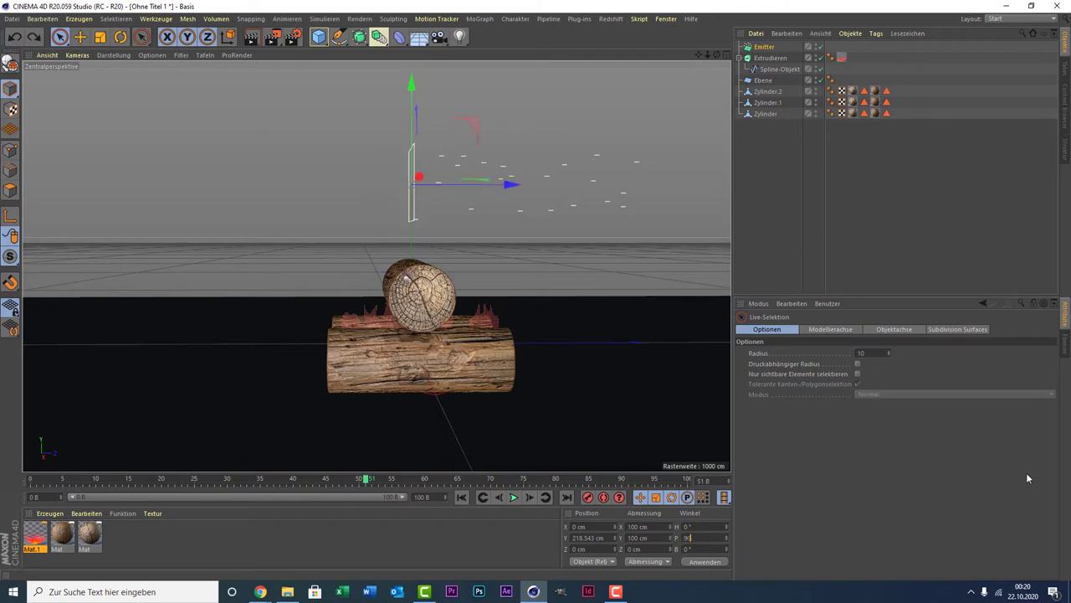
key(ctrl+z)
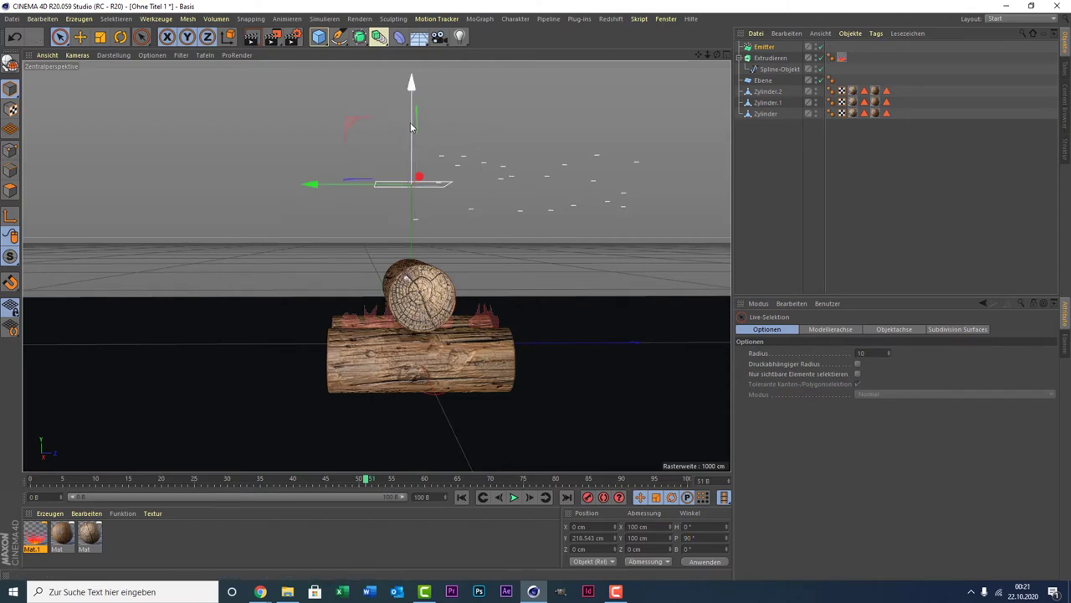
click(46, 481)
drag(48, 483, 274, 481)
click(252, 38)
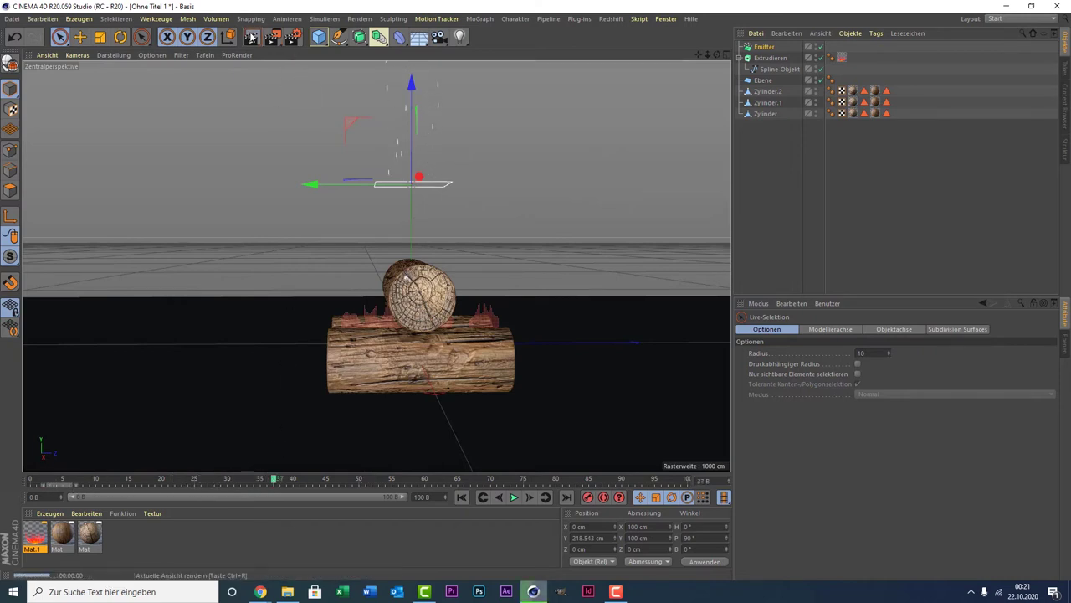
click(426, 149)
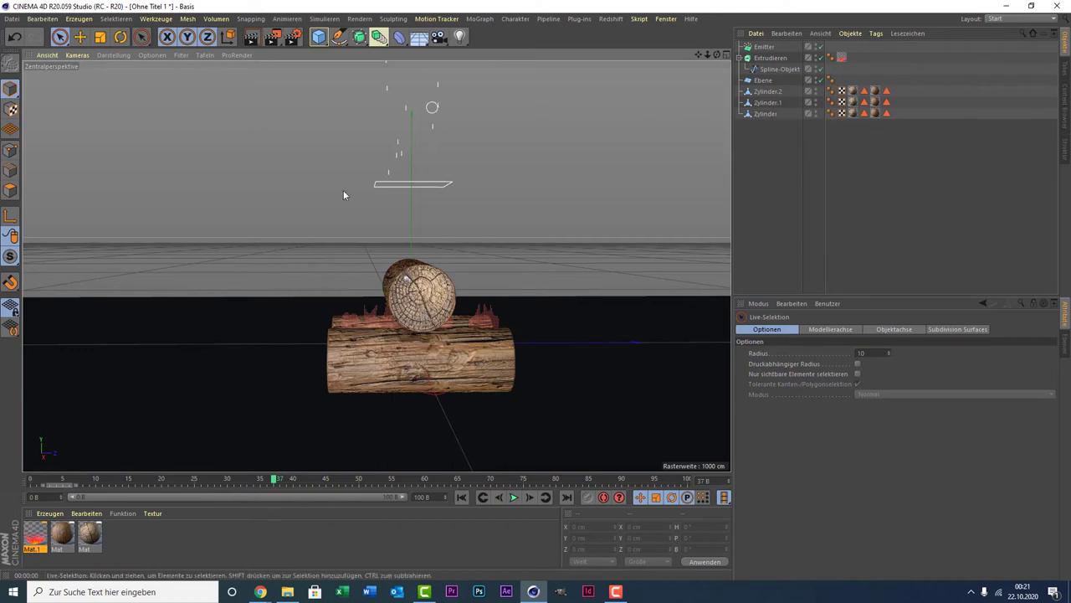
Step: Add an Umgebung environment object and create a PyroCluster material
click(418, 42)
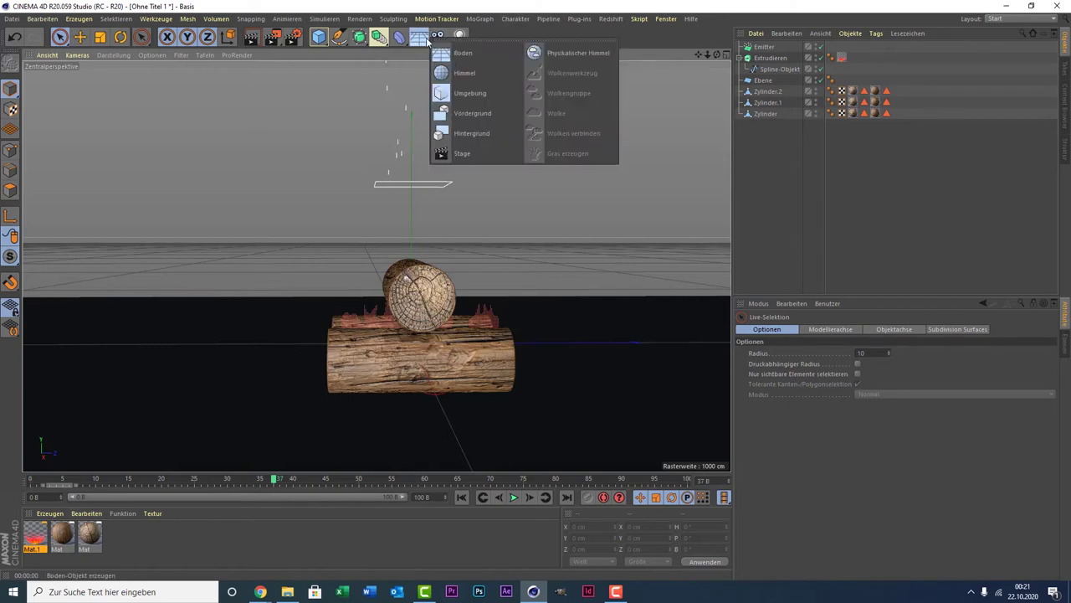
click(466, 94)
click(51, 513)
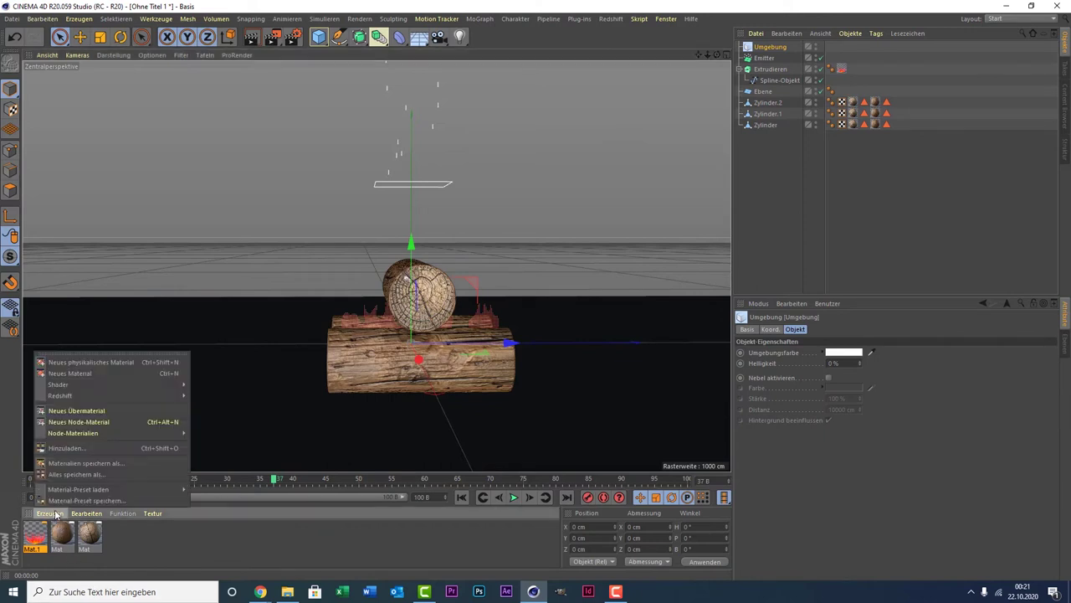
mouse_move(57, 385)
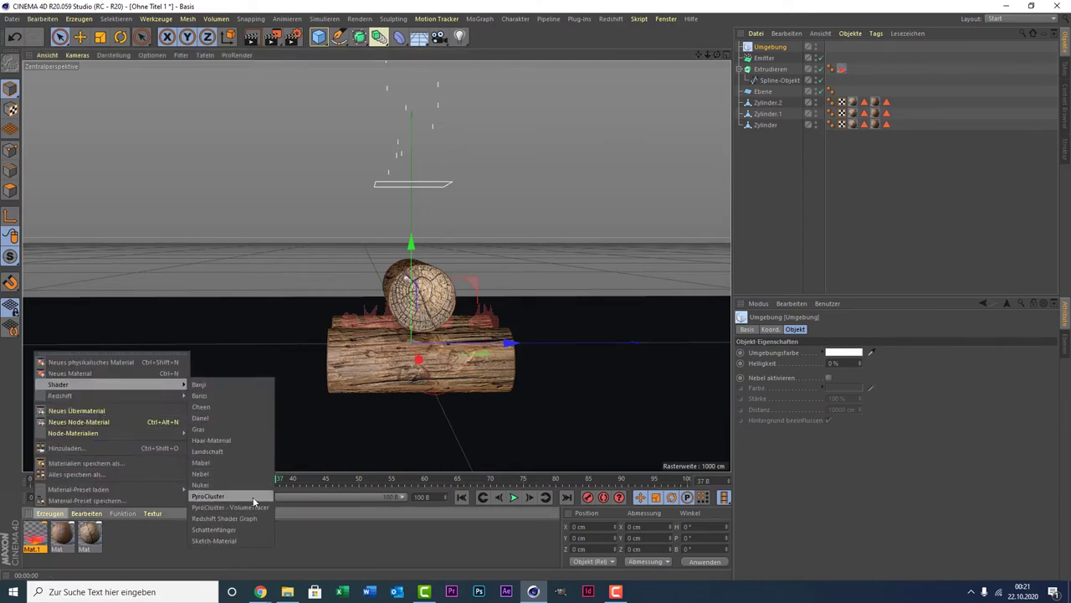
click(207, 496)
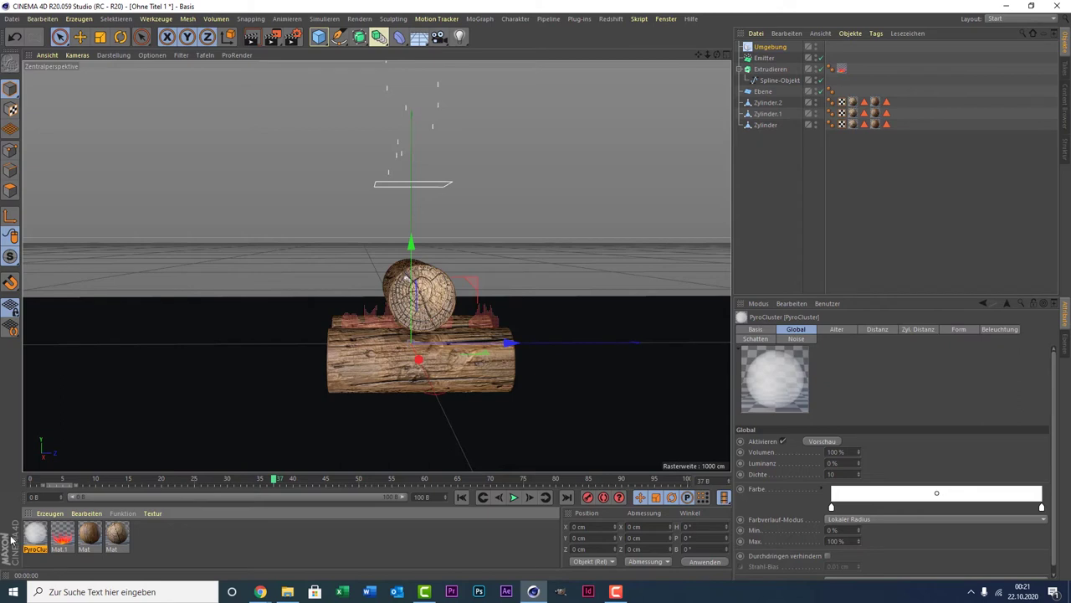
Step: Create a PyroCluster Volume Tracer for Umgebung and apply PyroCluster to the Emitter
click(49, 513)
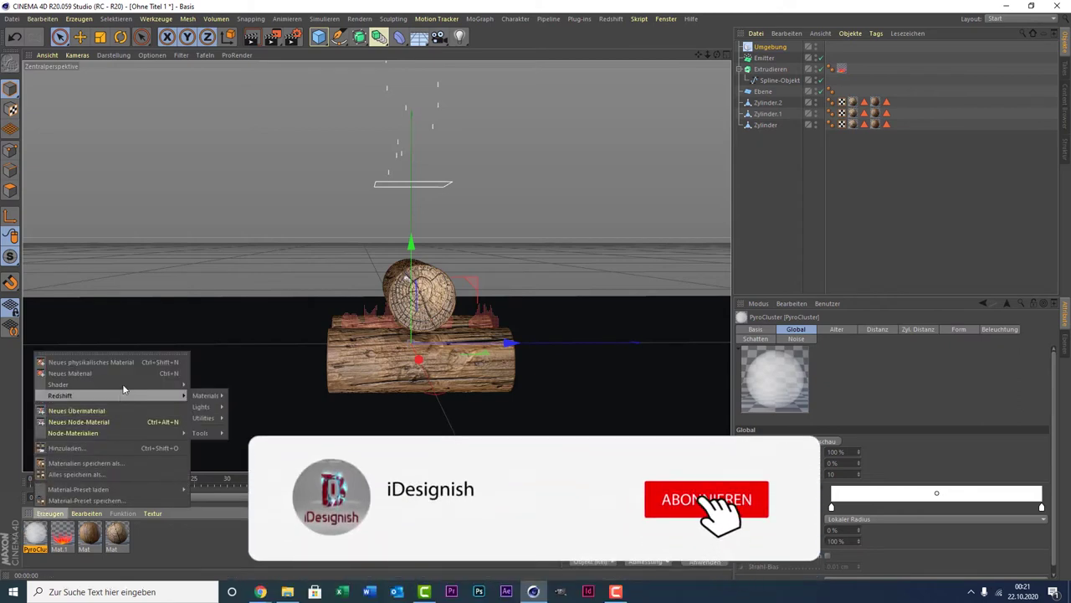
mouse_move(59, 384)
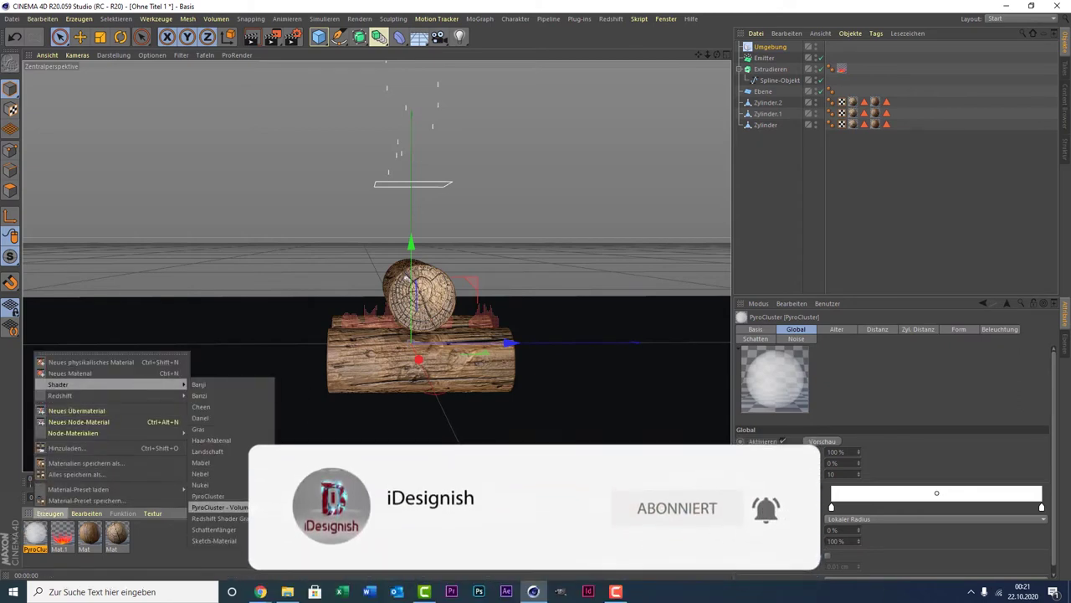
click(252, 508)
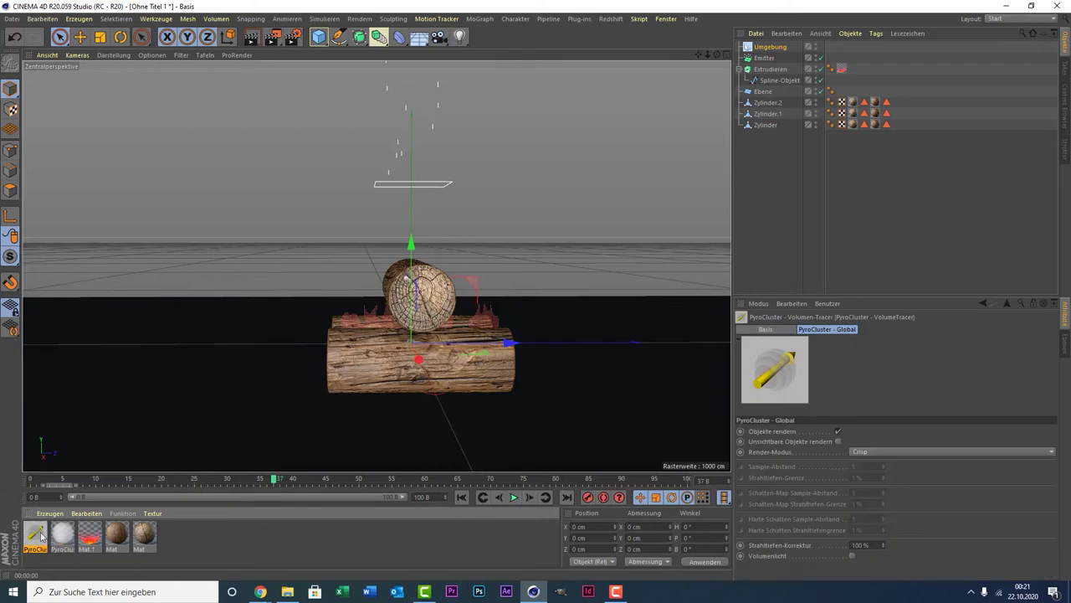
drag(37, 536, 764, 47)
click(64, 535)
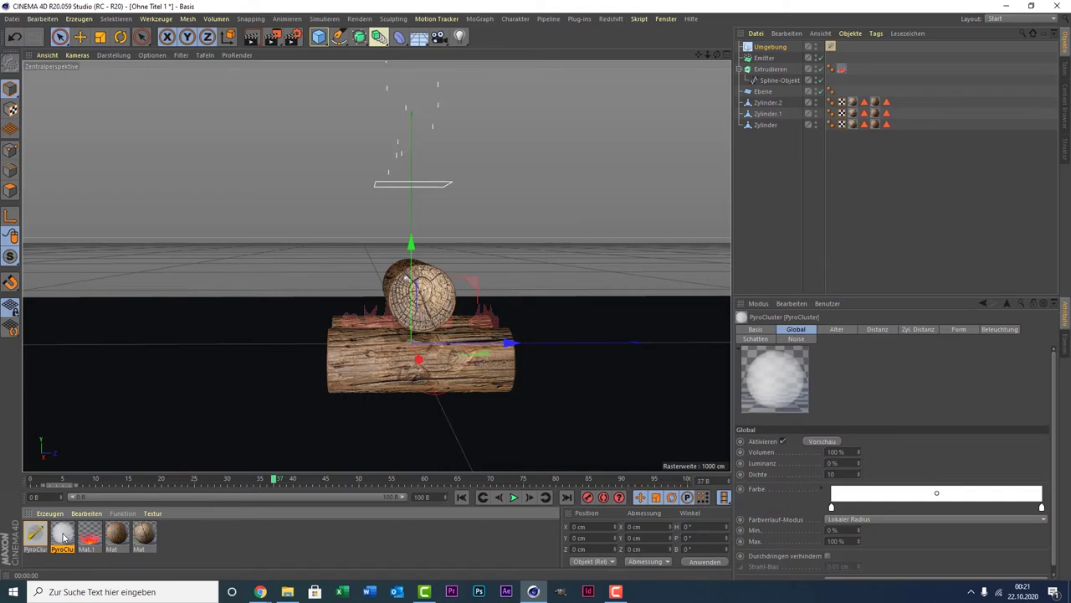
drag(63, 535, 767, 60)
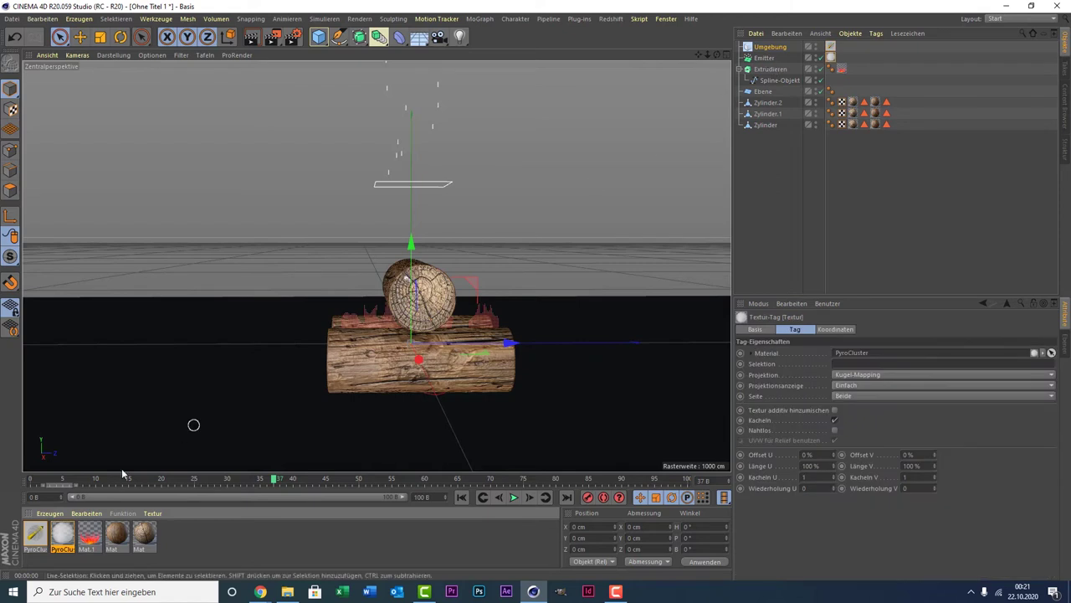
Step: Switch the PyroCluster material to the Rauch preset, converting to density 2 with a grey gradient
double_click(74, 543)
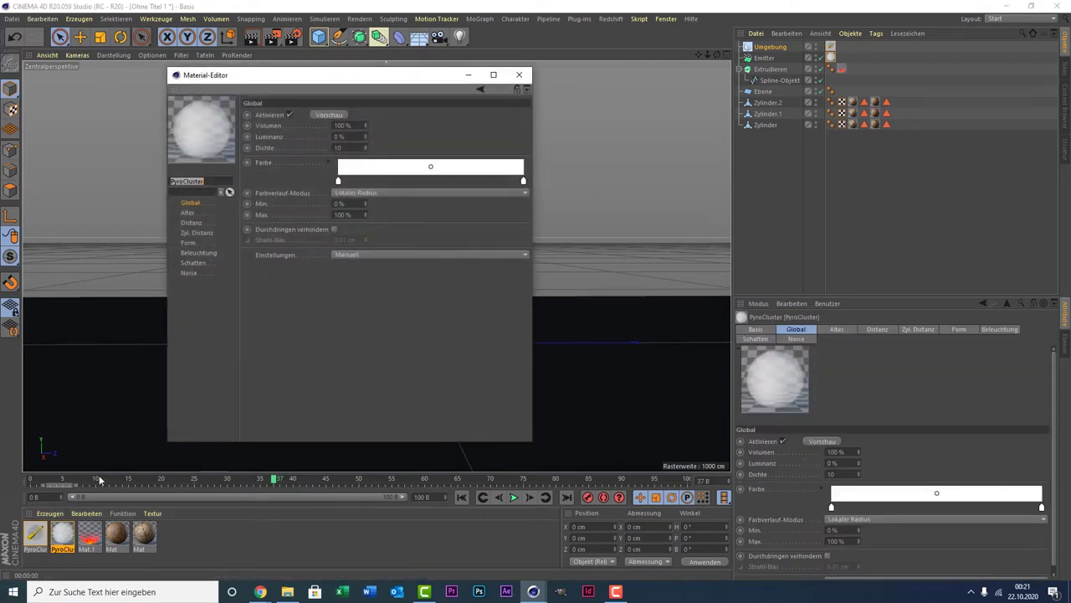
drag(293, 79, 541, 76)
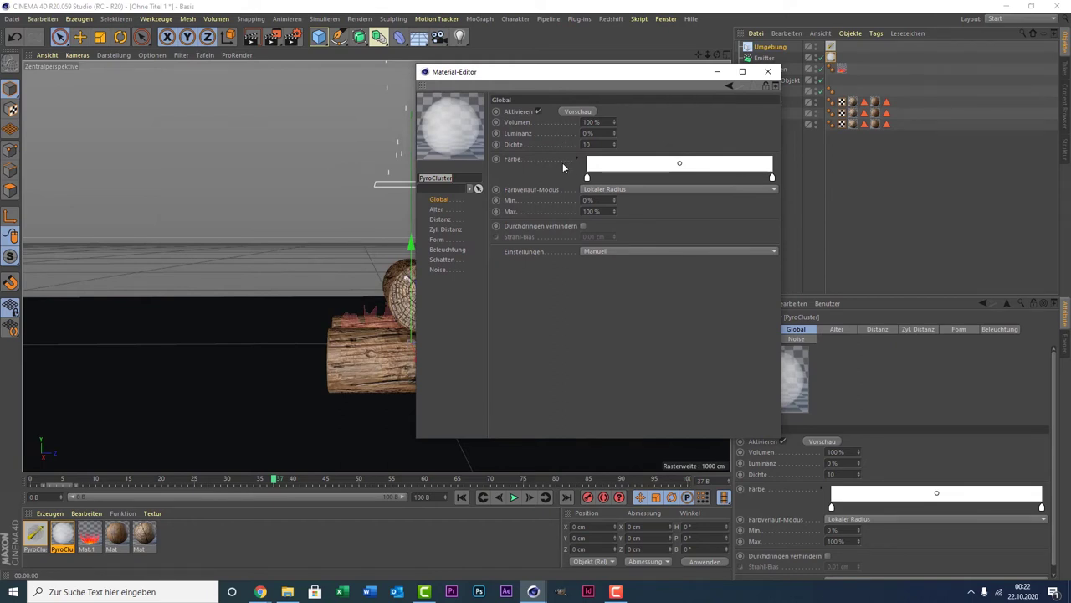
click(623, 253)
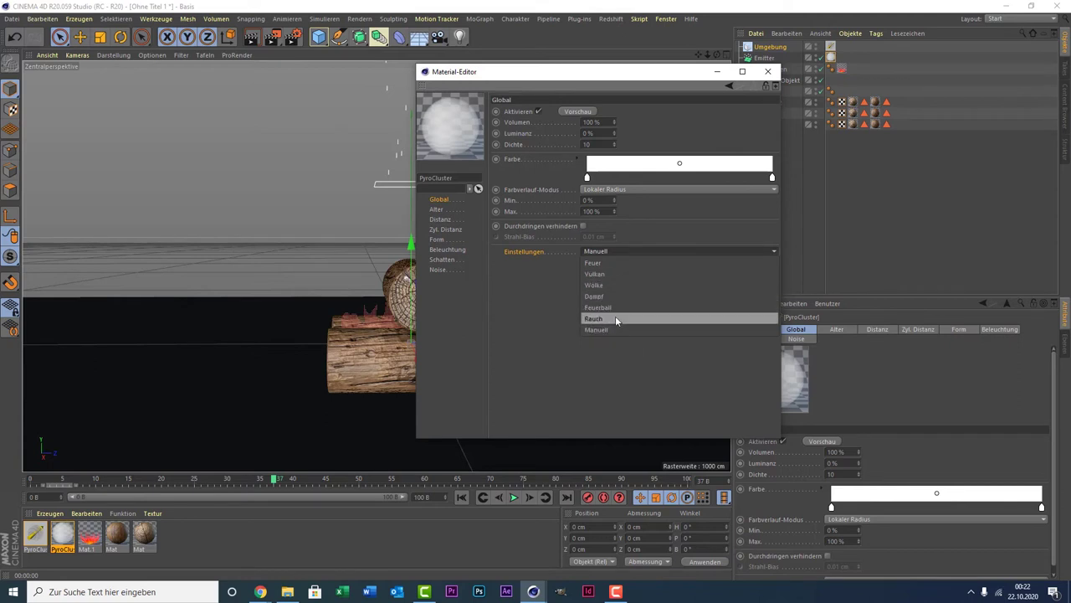
click(615, 317)
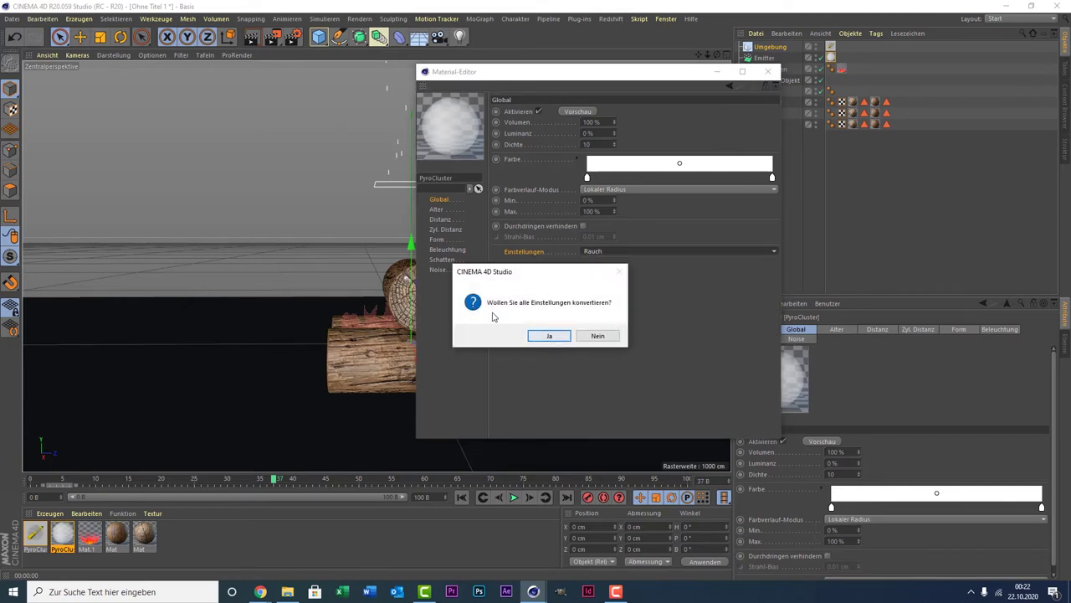
click(553, 336)
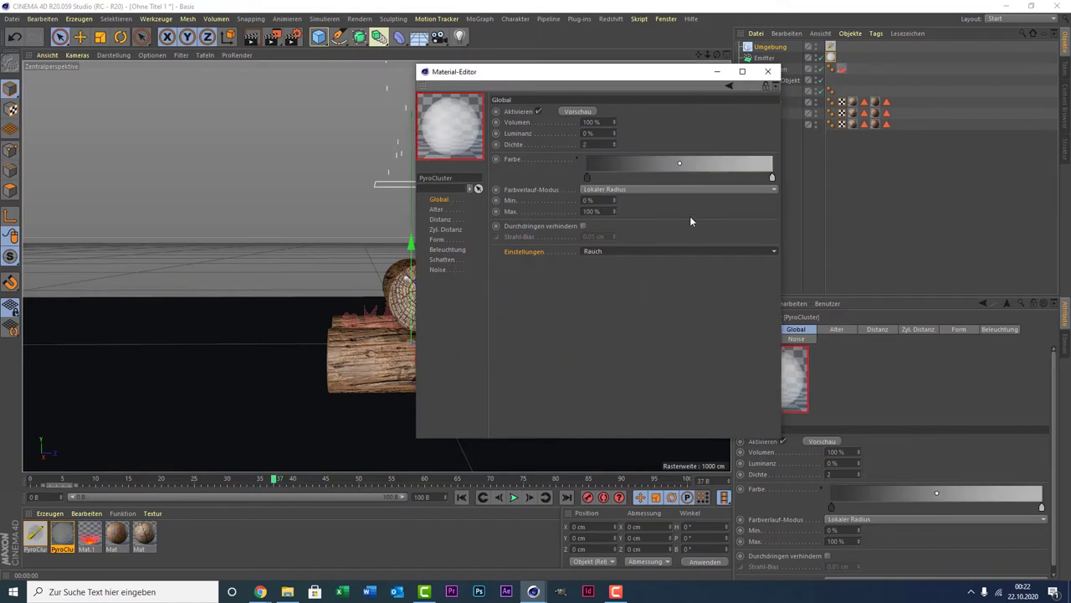
click(768, 71)
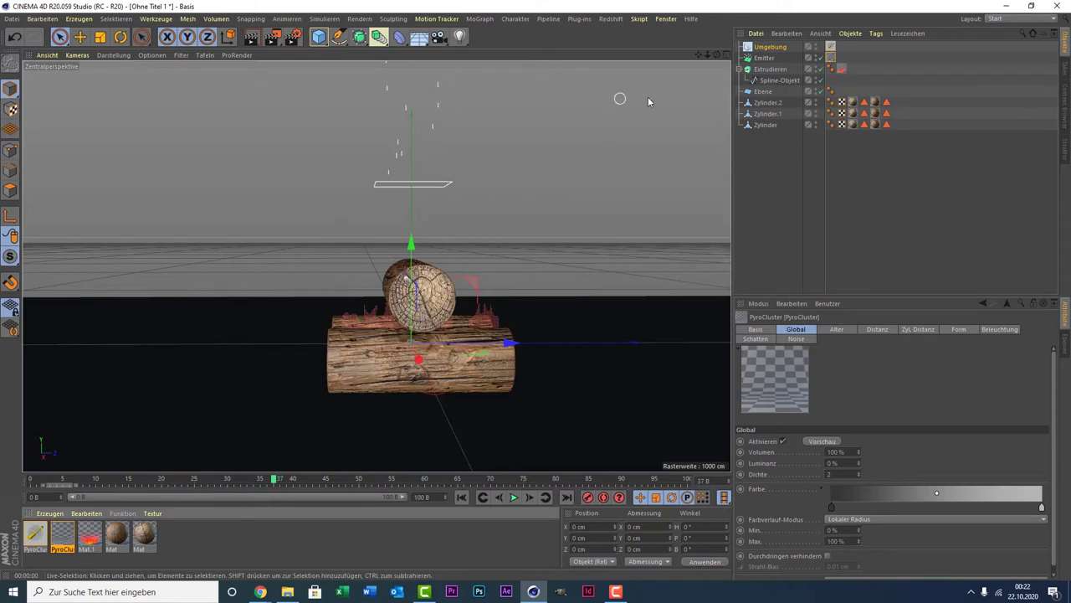
Step: Lower the emitter among the logs, scale it to 181.6 cm, and rewind to frame 0
click(764, 58)
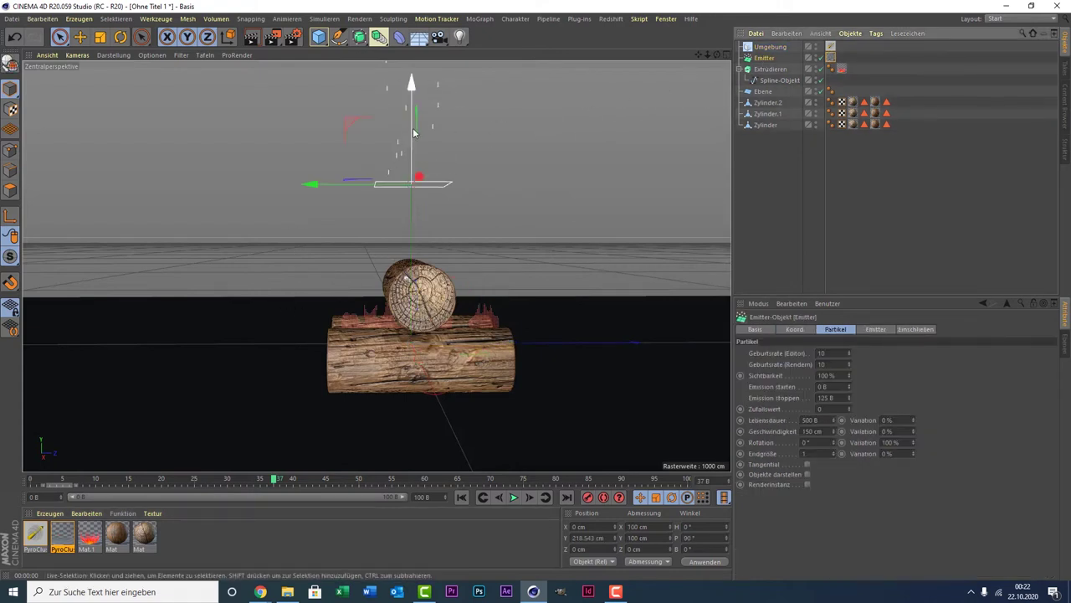
mouse_move(413, 132)
mouse_down()
mouse_move(401, 249)
mouse_move(399, 210)
mouse_up()
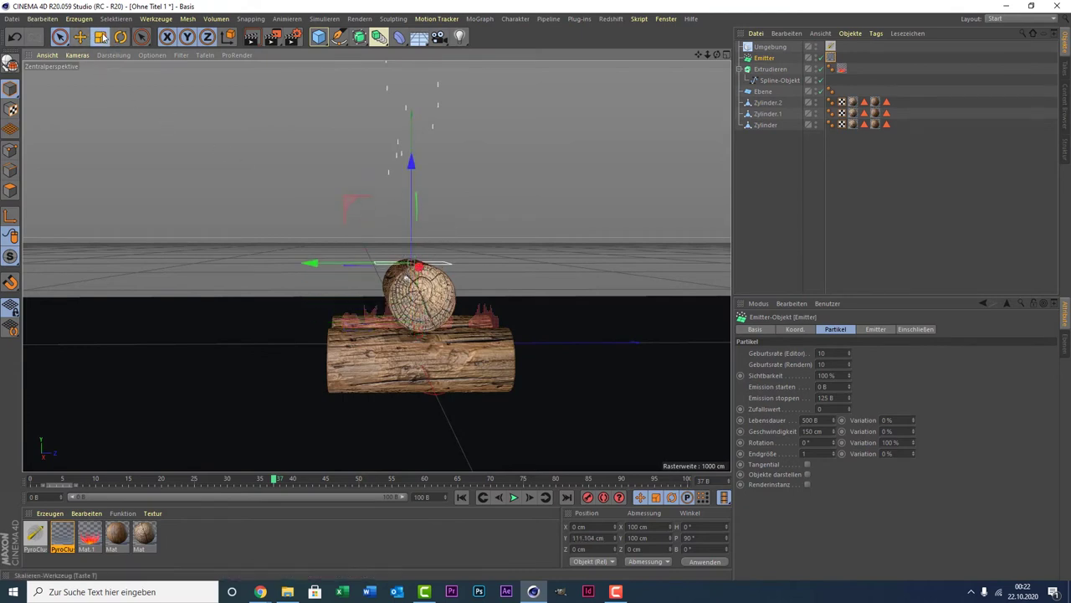
click(101, 37)
drag(284, 188, 529, 159)
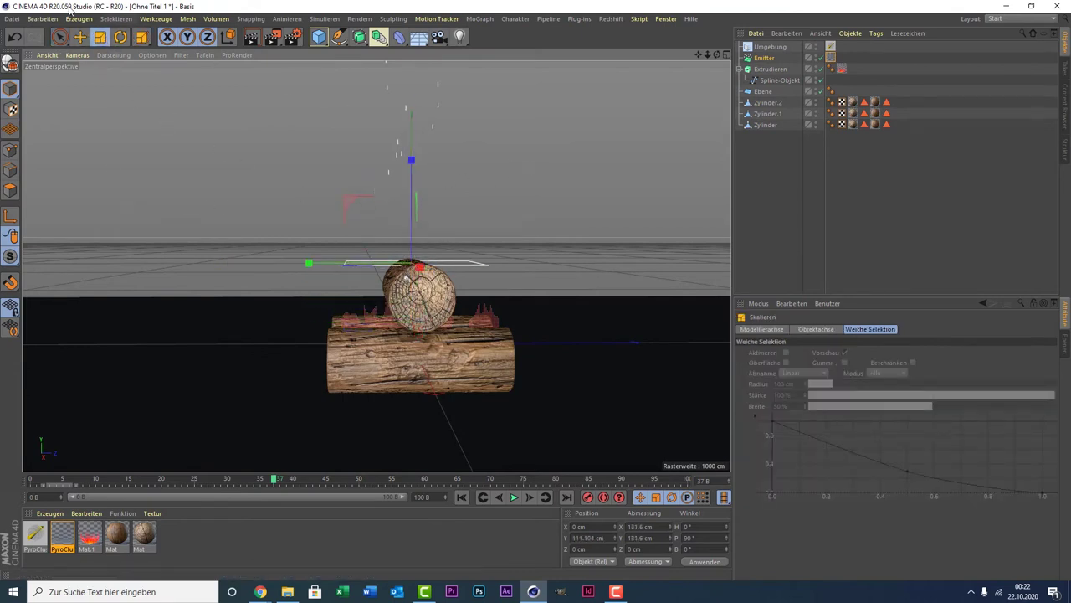
click(59, 37)
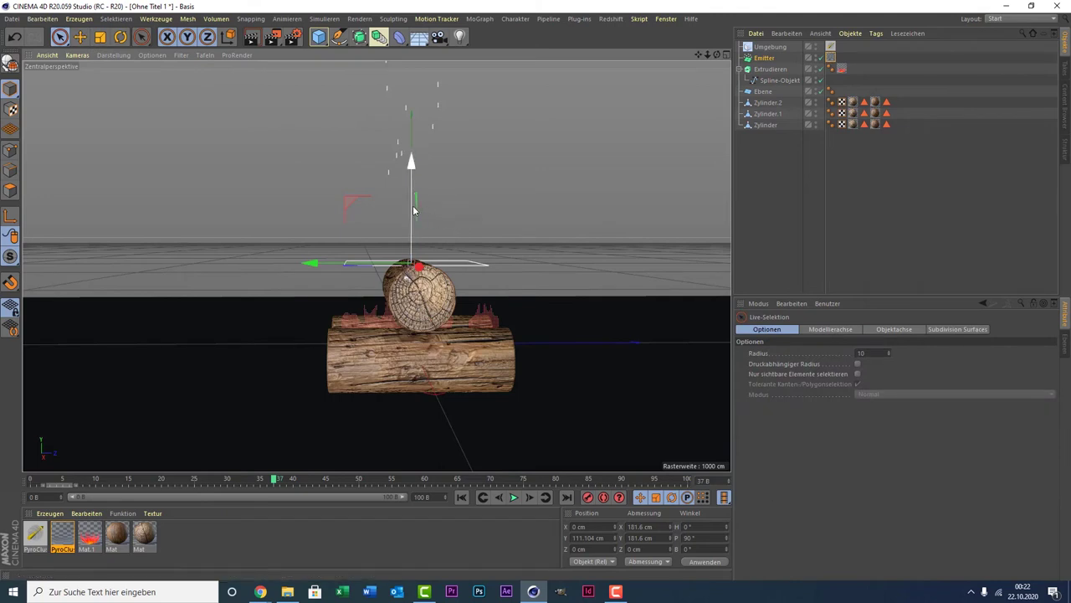
drag(414, 210, 404, 282)
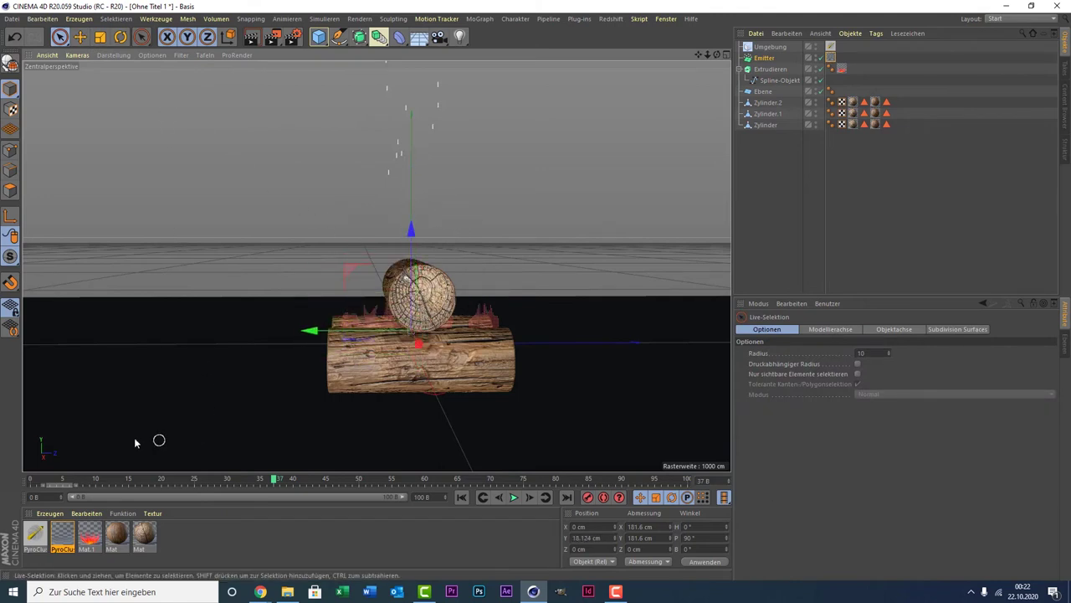
drag(92, 483, 31, 480)
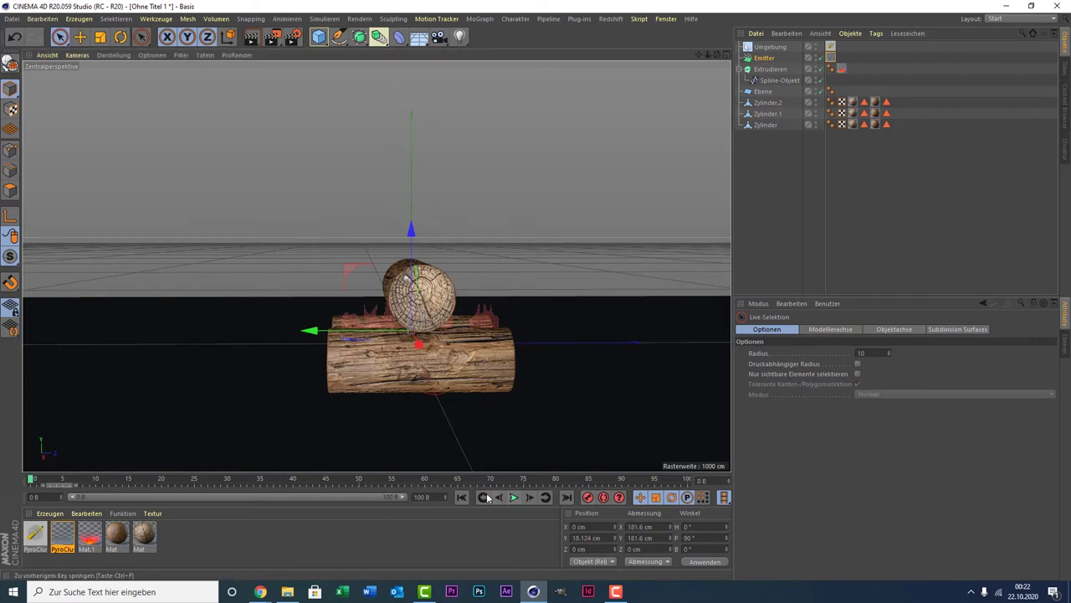
click(514, 497)
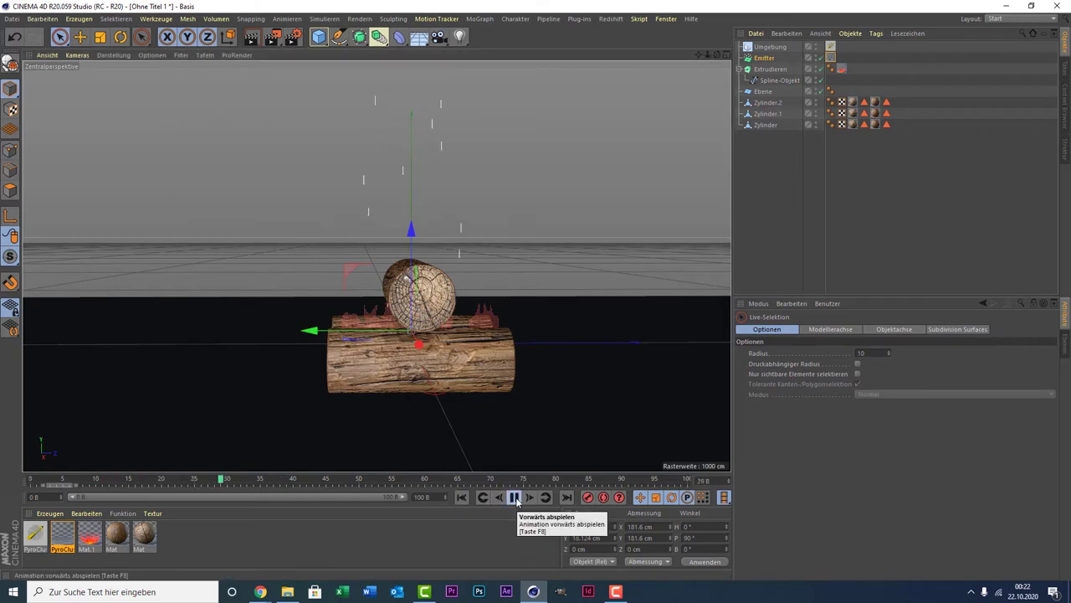
click(516, 498)
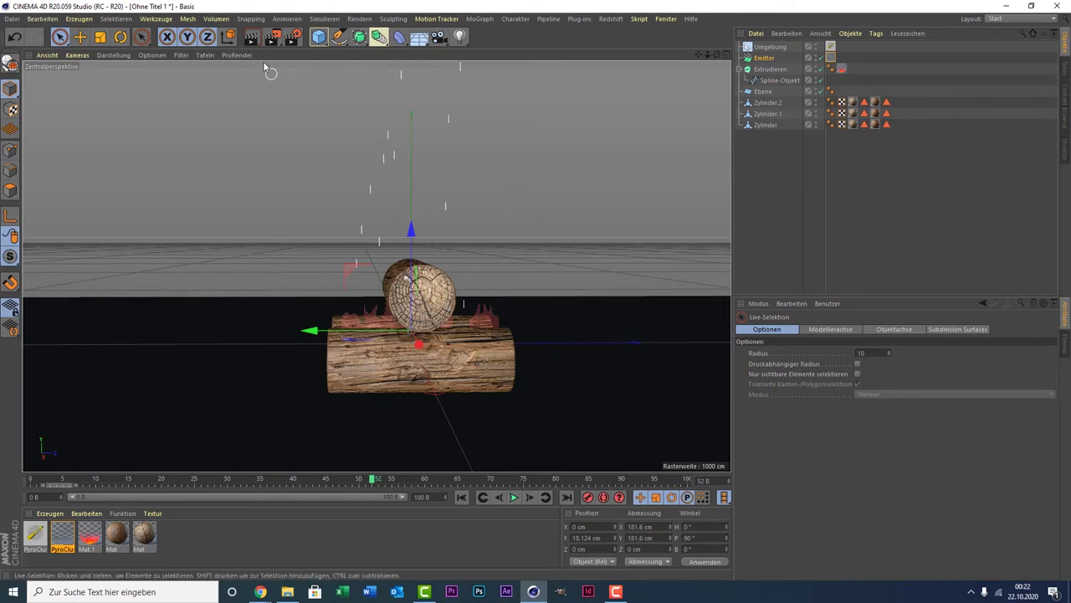
click(250, 37)
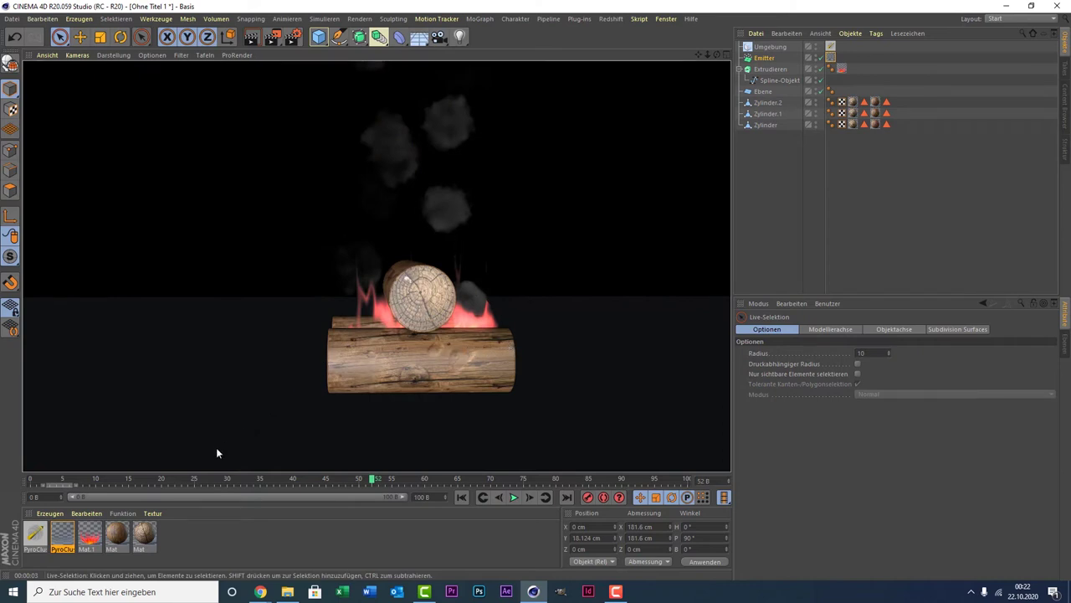
click(58, 535)
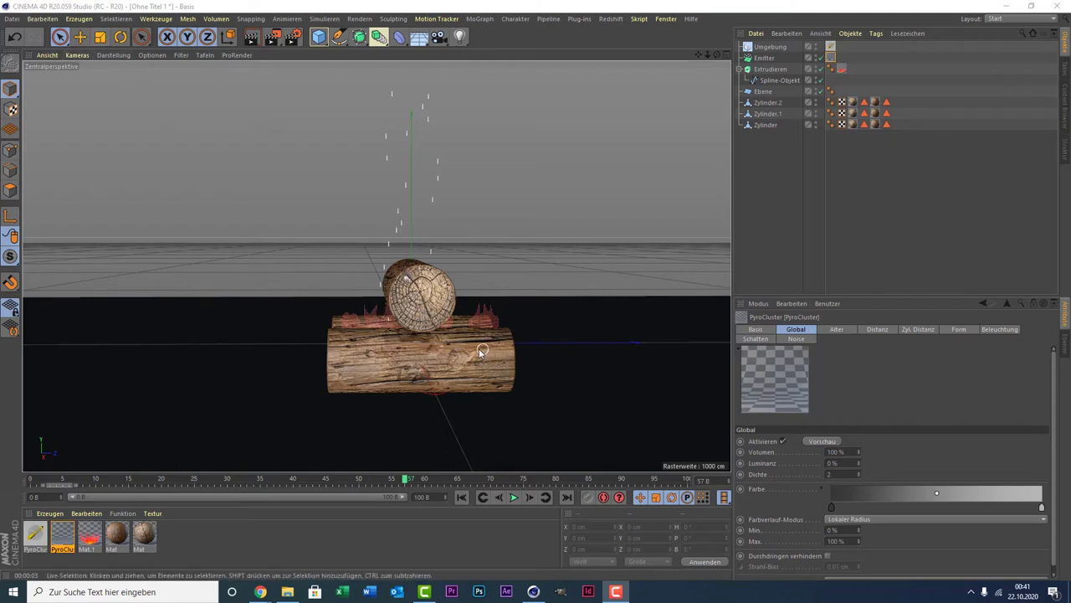
Step: Enlarge the emitter, then delete both the emitter and the Umgebung object
click(99, 37)
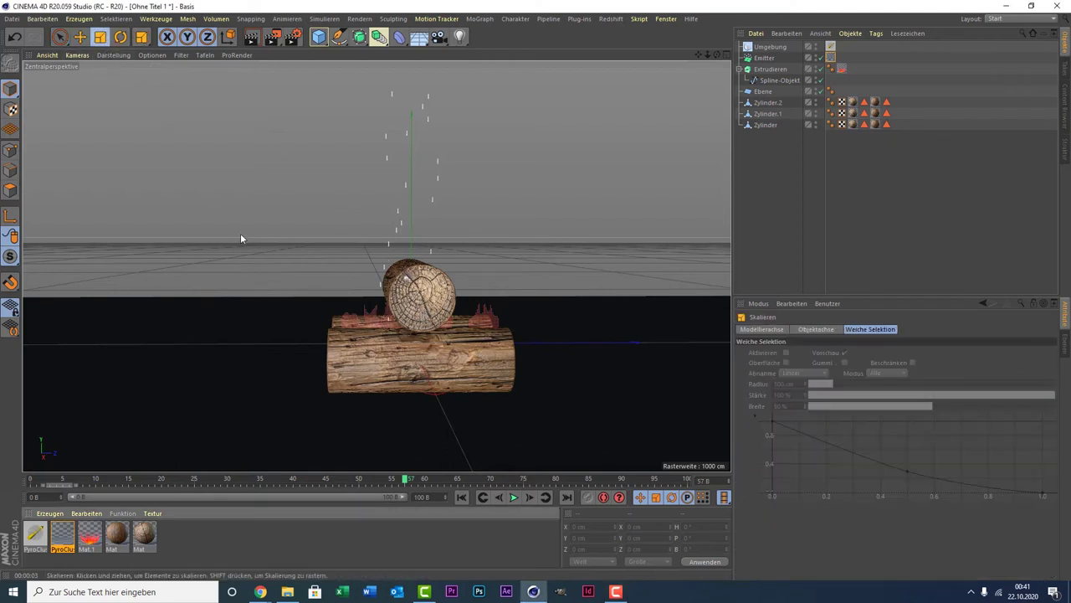
click(763, 58)
mouse_move(643, 125)
mouse_down()
mouse_move(628, 168)
mouse_move(703, 172)
mouse_move(693, 172)
mouse_up()
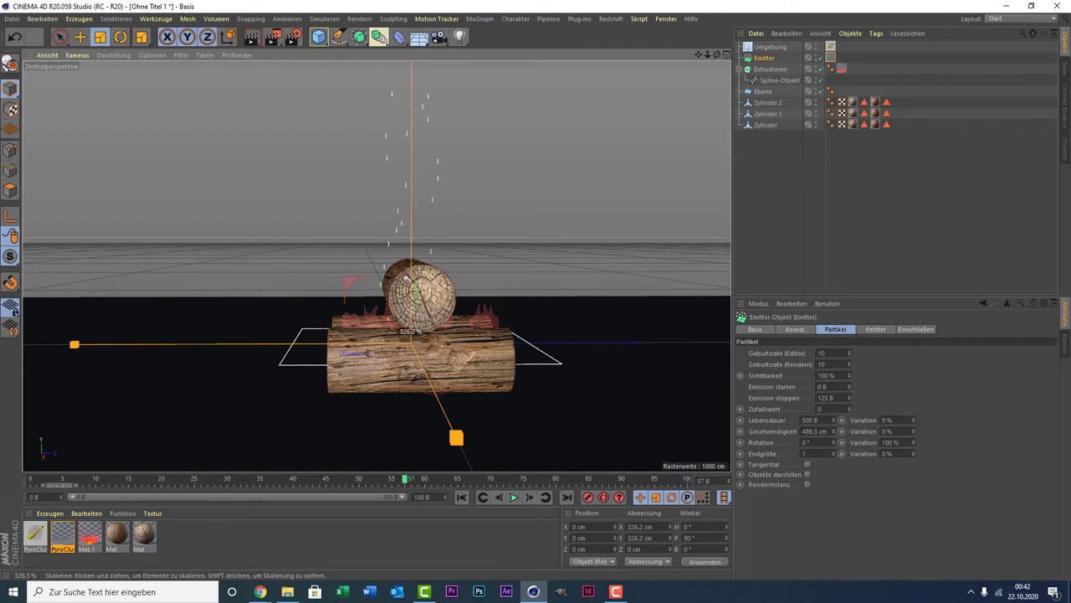
drag(693, 172, 692, 172)
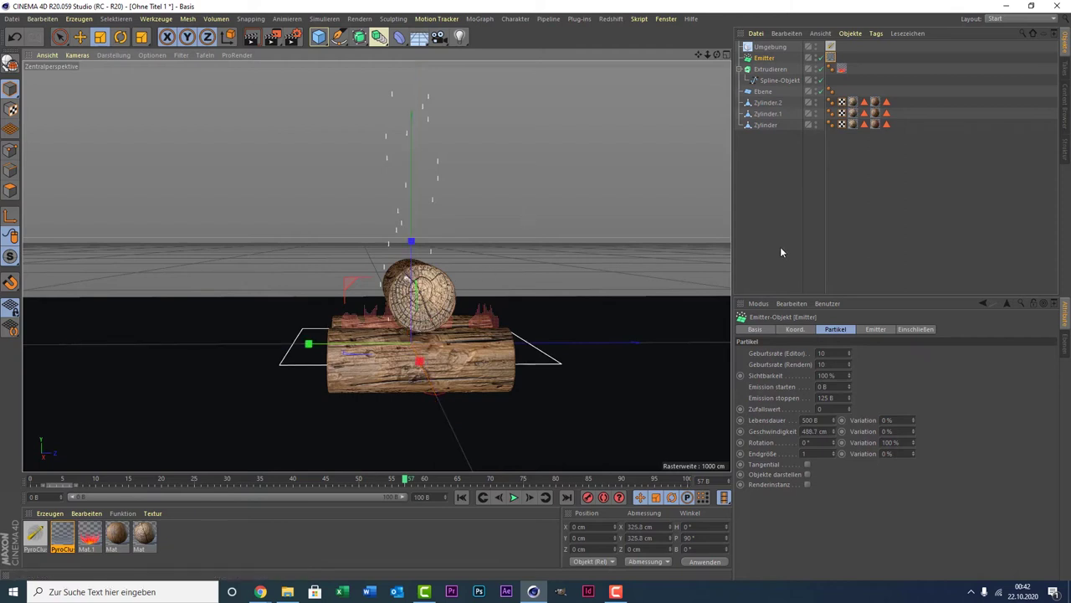
click(852, 67)
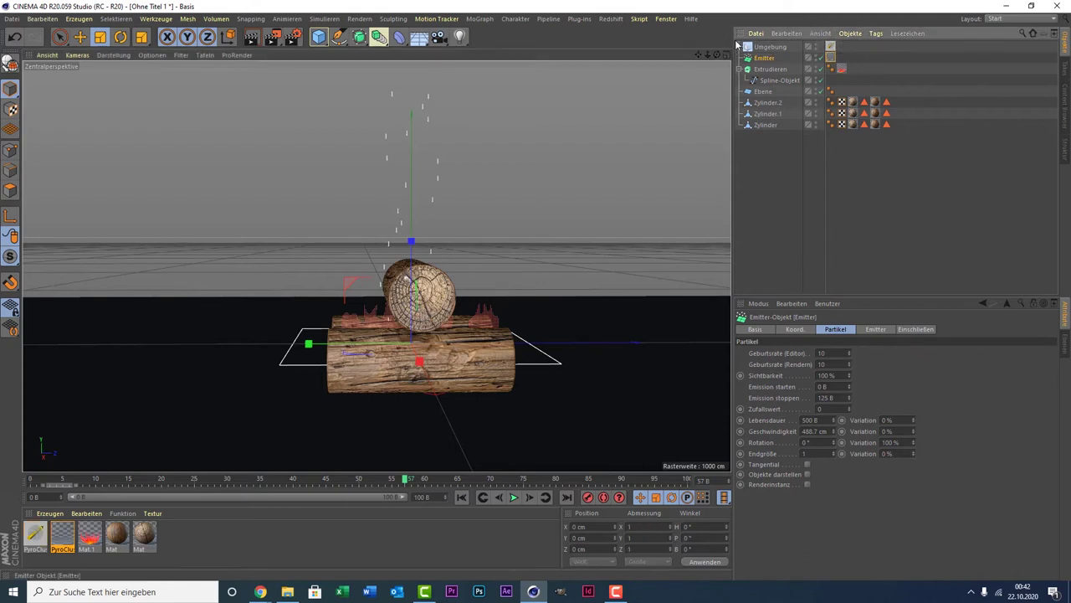
key(Delete)
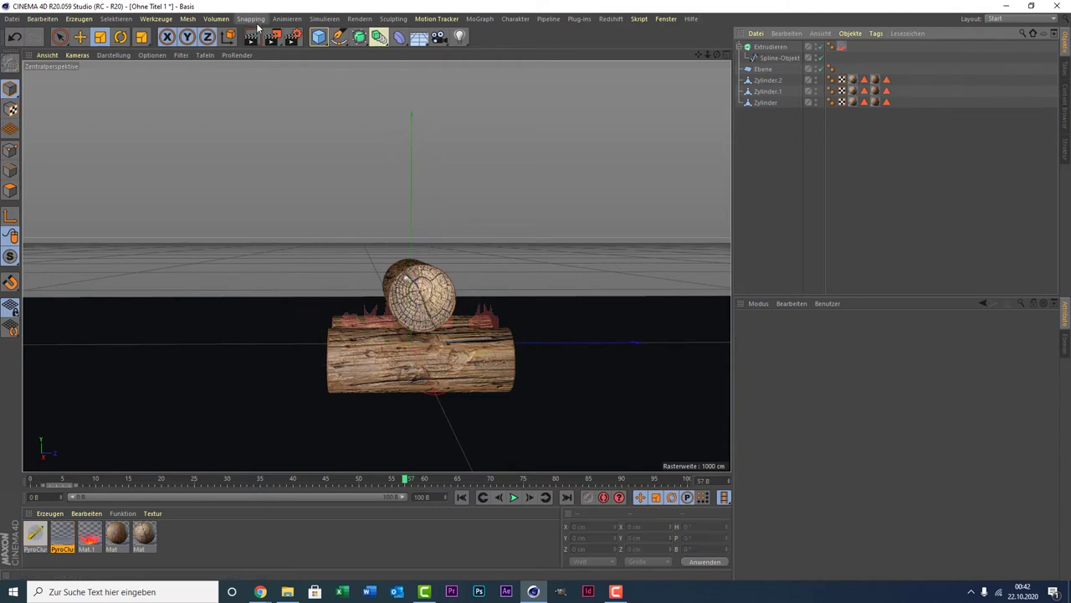
Step: Add a new particle emitter tilted 90° and raise it to 140.955 cm above the logs
click(324, 20)
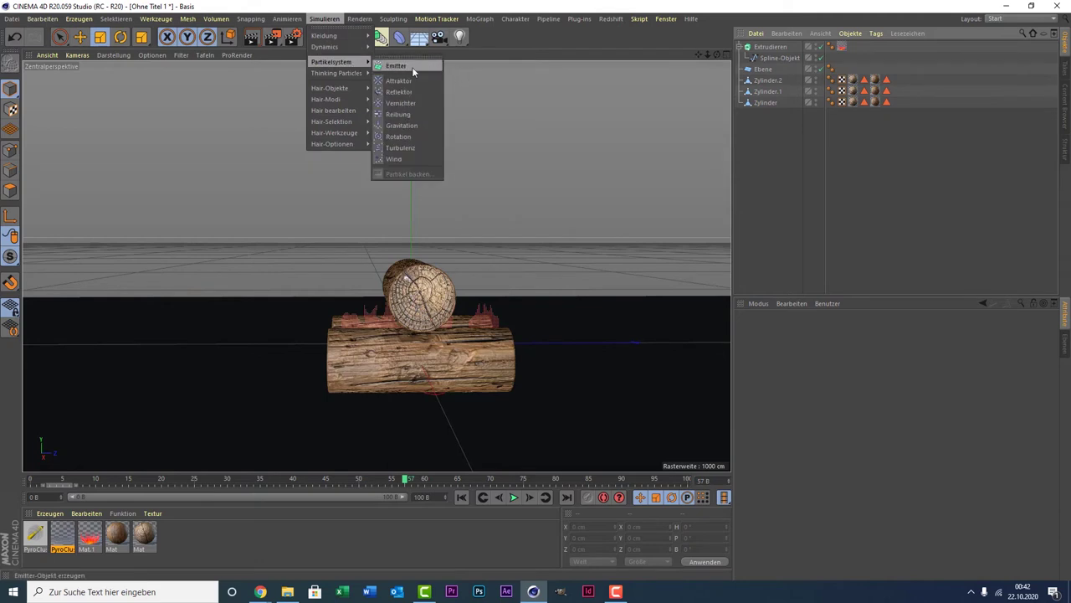
click(412, 67)
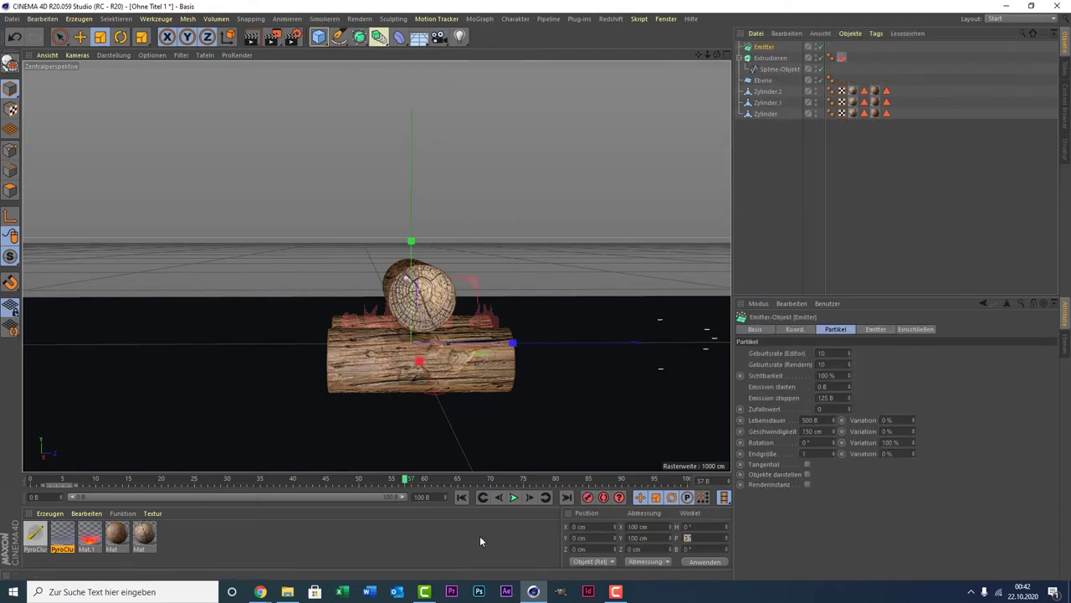
click(703, 537)
text(90)
key(Return)
click(59, 36)
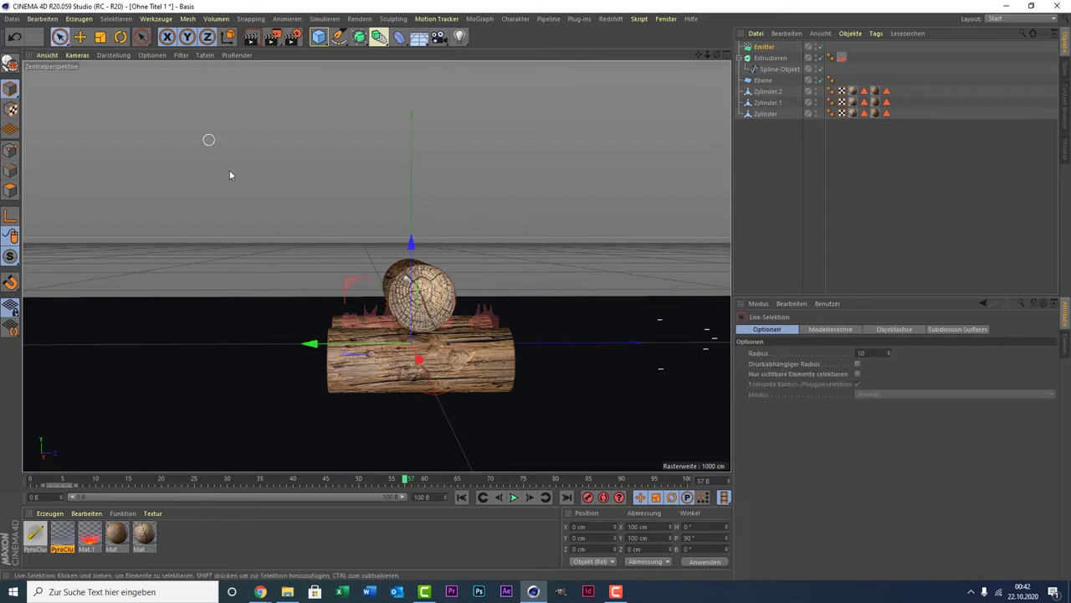
drag(411, 251, 412, 156)
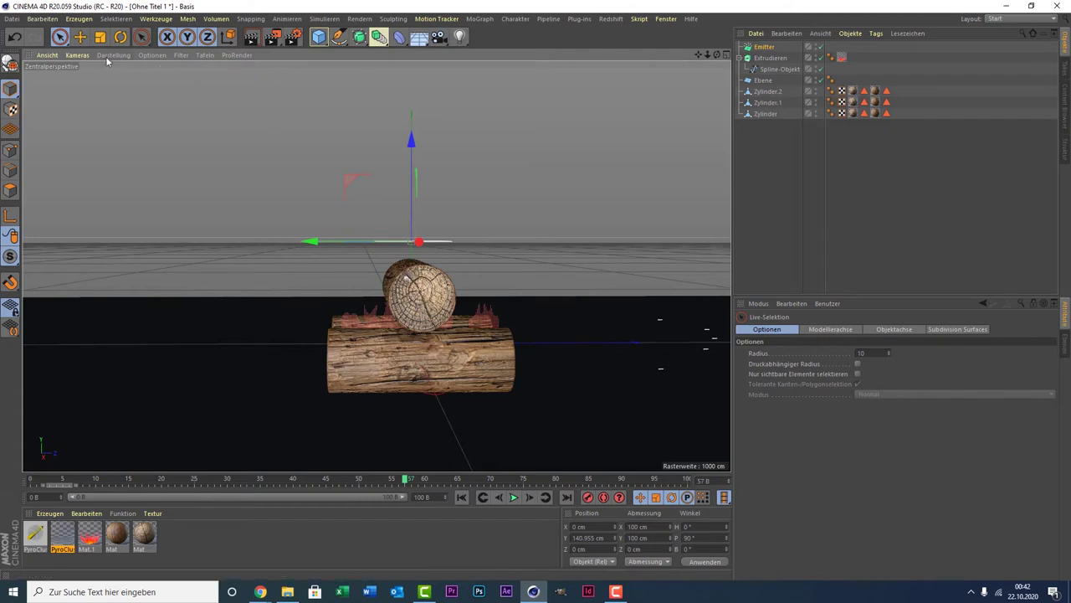
Step: Set the emitter's Y-Länge to 234 cm
click(762, 48)
click(879, 330)
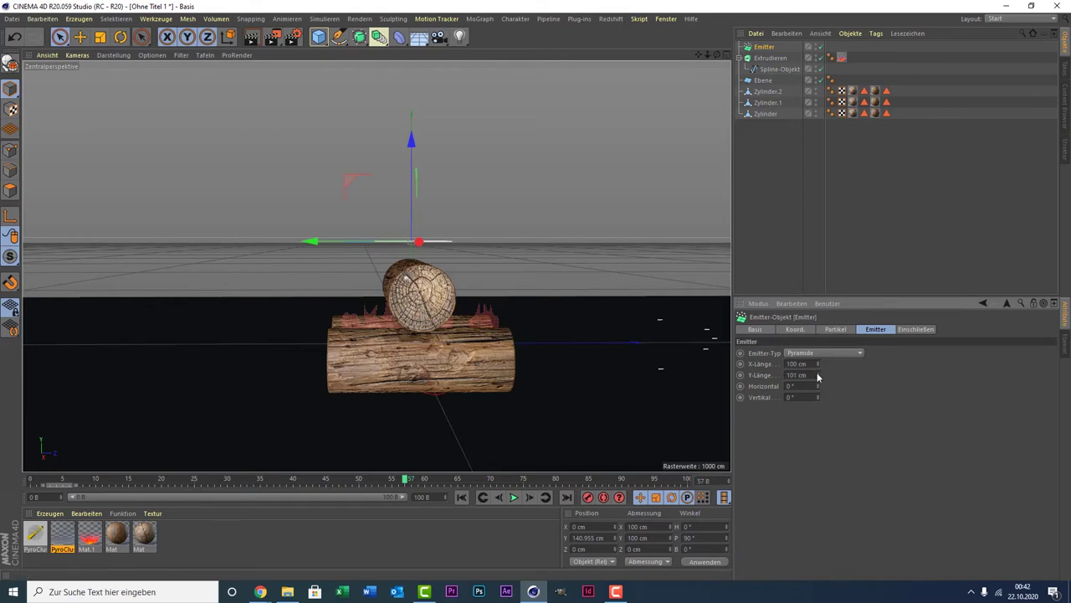
drag(818, 374, 818, 374)
Step: In Top view, resize the emitter to 97 × 200 cm and shift it along X over the logs
middle_click(433, 170)
middle_click(569, 190)
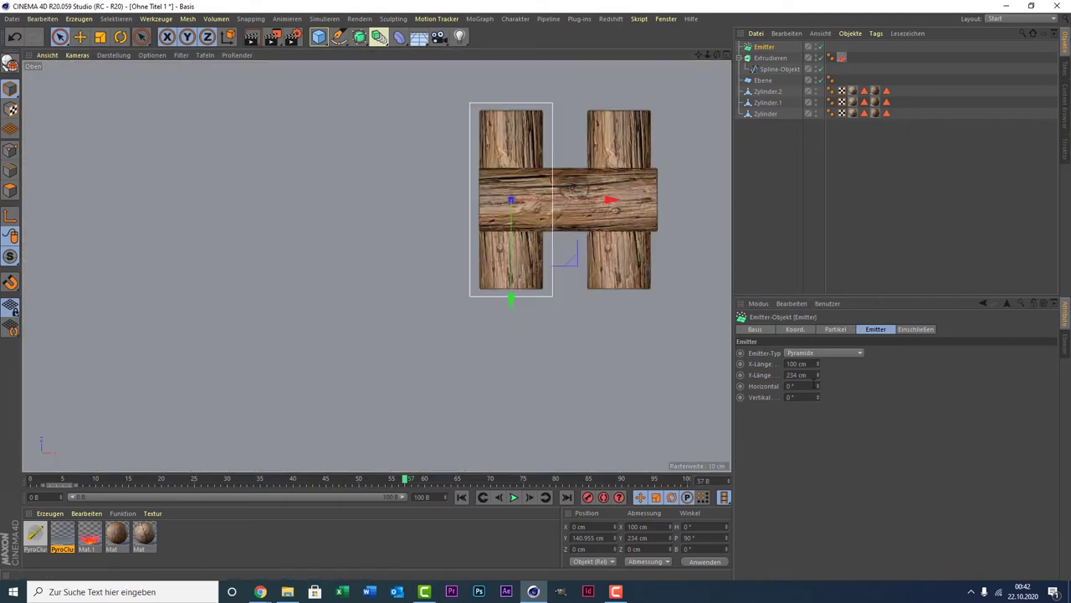
drag(818, 365, 817, 335)
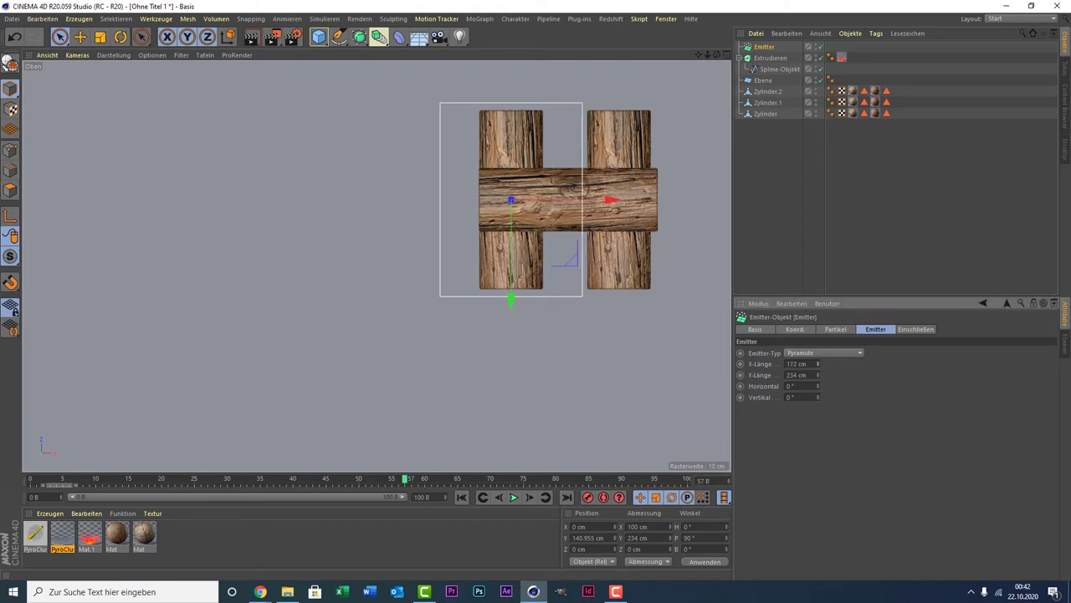
drag(611, 199, 668, 199)
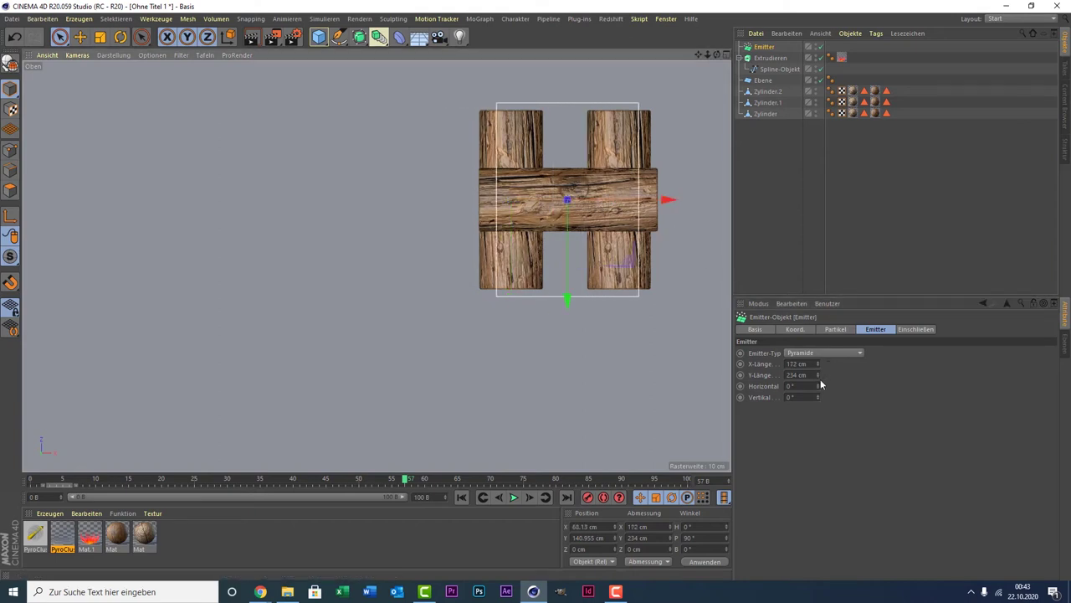
drag(820, 379, 819, 396)
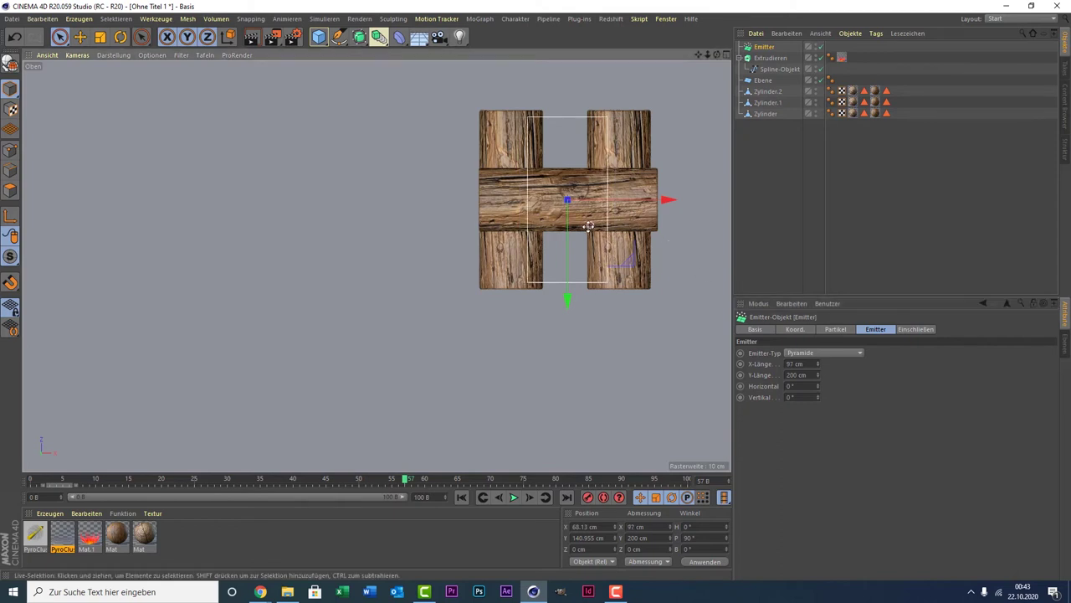
middle_click(209, 217)
middle_click(207, 216)
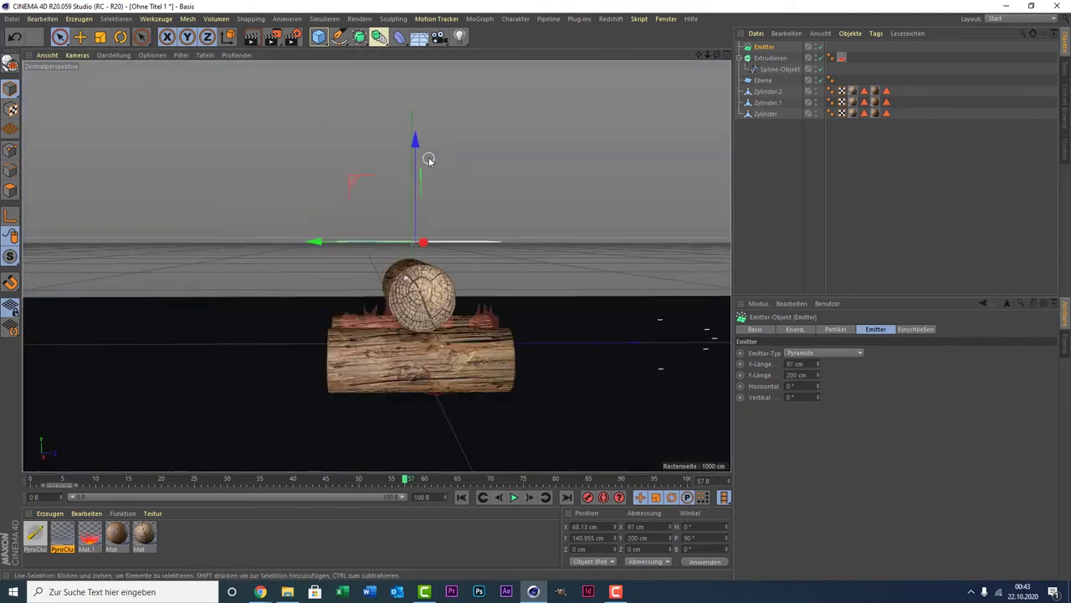
Step: Lower the emitter onto the logs and apply the PyroCluster material to it
drag(424, 159, 421, 260)
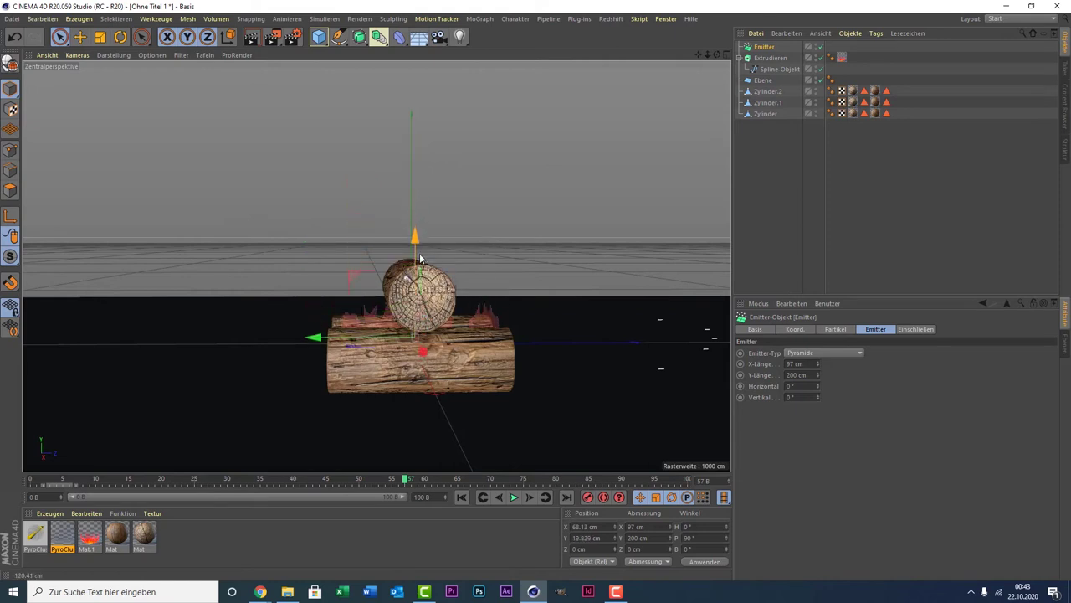
click(71, 544)
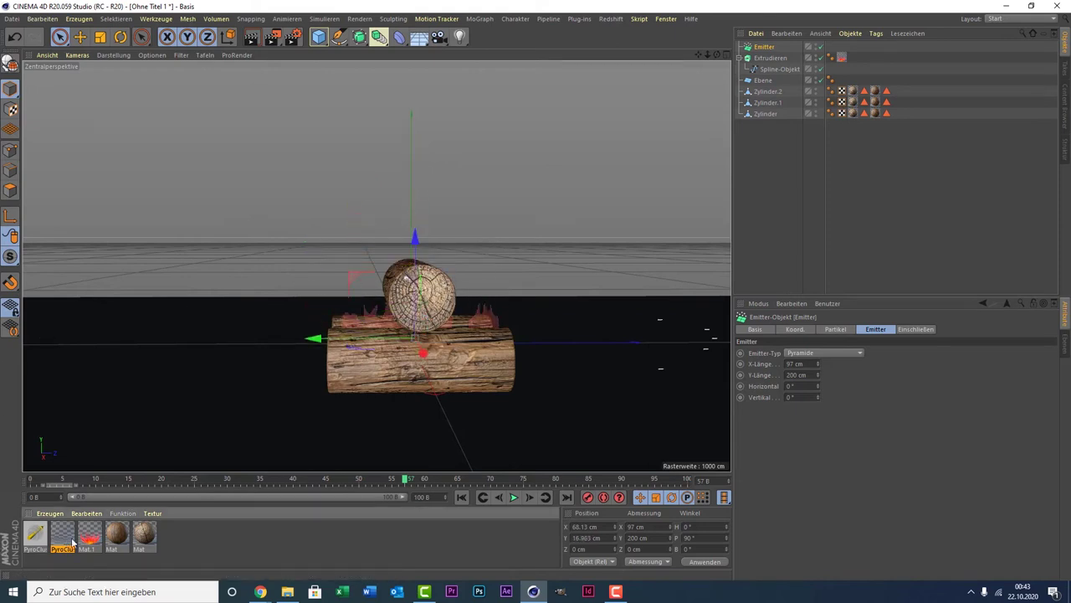
drag(828, 2, 783, 48)
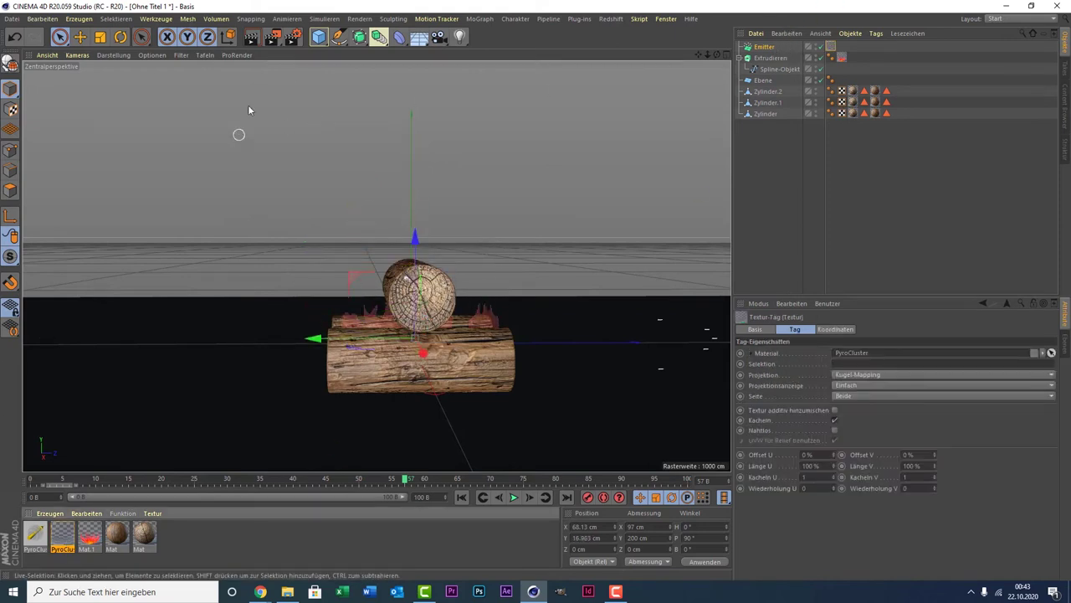
Step: Add an Umgebung environment object carrying the PyroCluster - VolumeTracer material
click(418, 37)
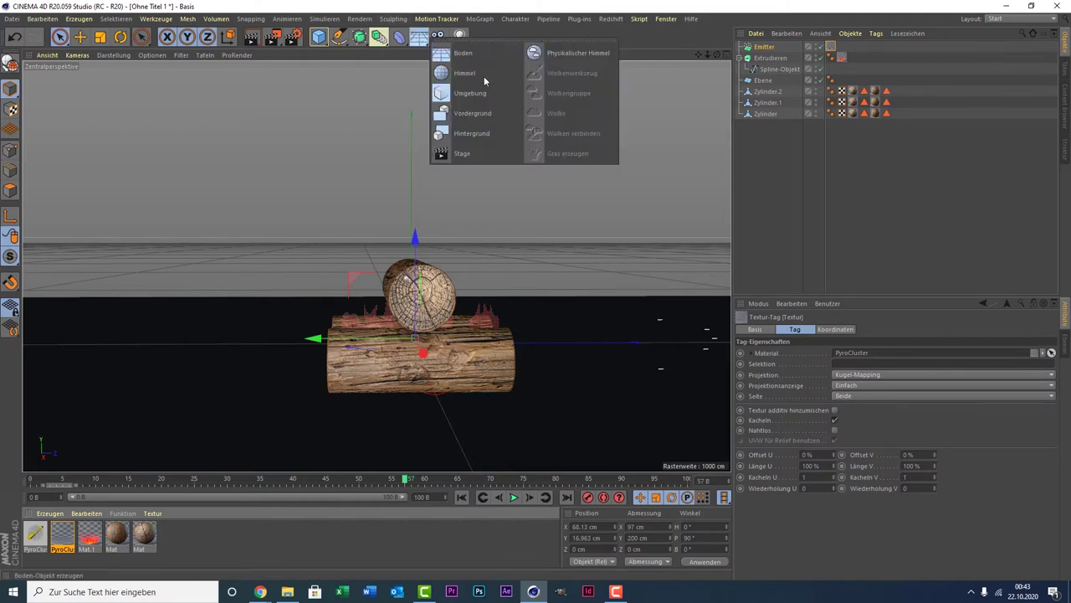
click(470, 93)
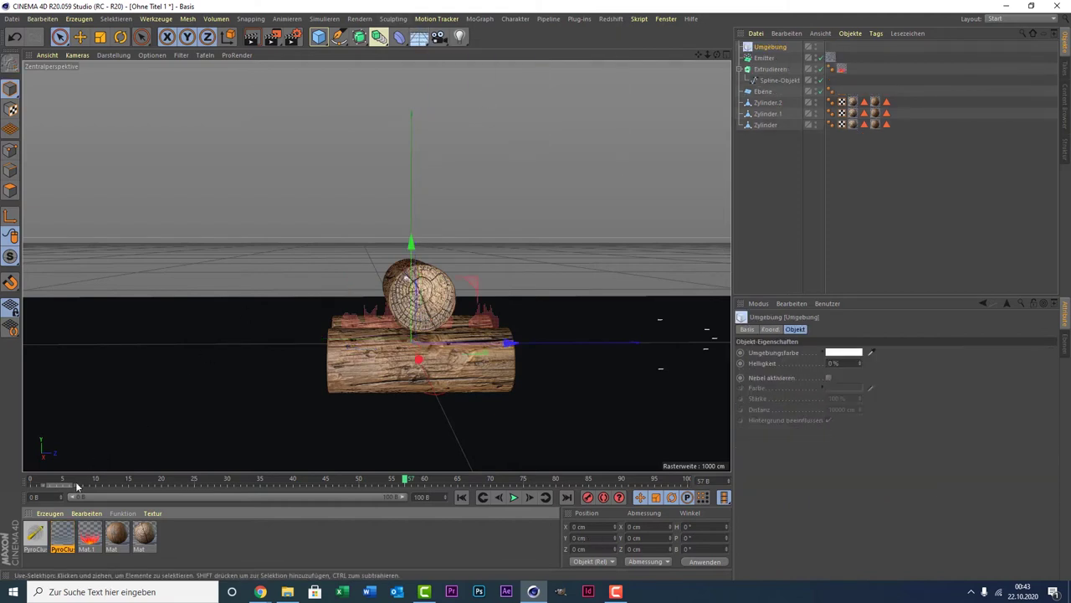
click(36, 533)
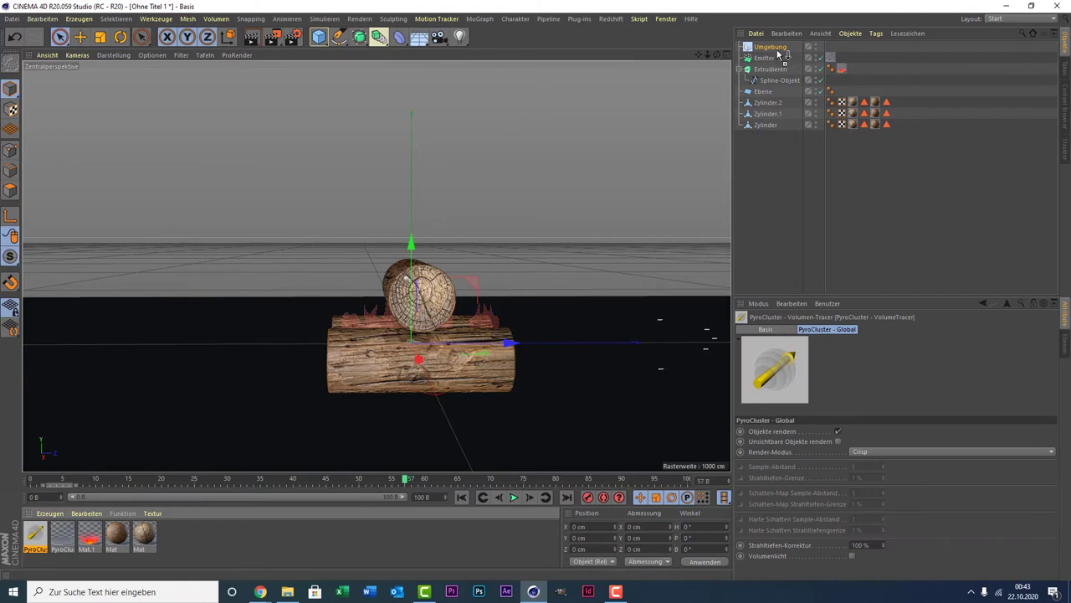
drag(848, 21, 783, 47)
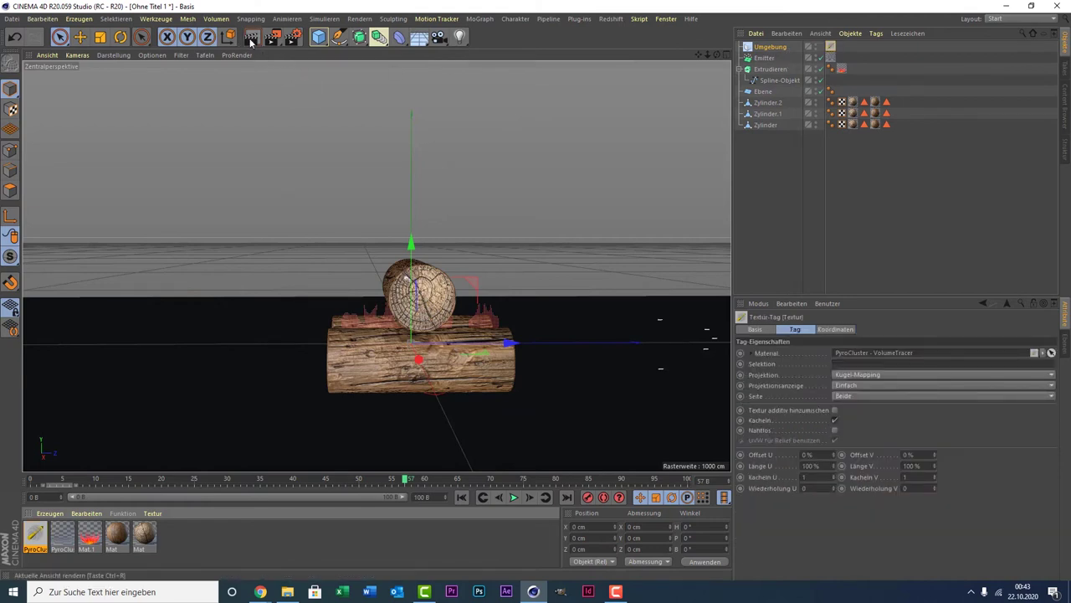
Step: Render a preview, rewind to frame 0, play the animation, and render the fire again
click(251, 37)
click(349, 236)
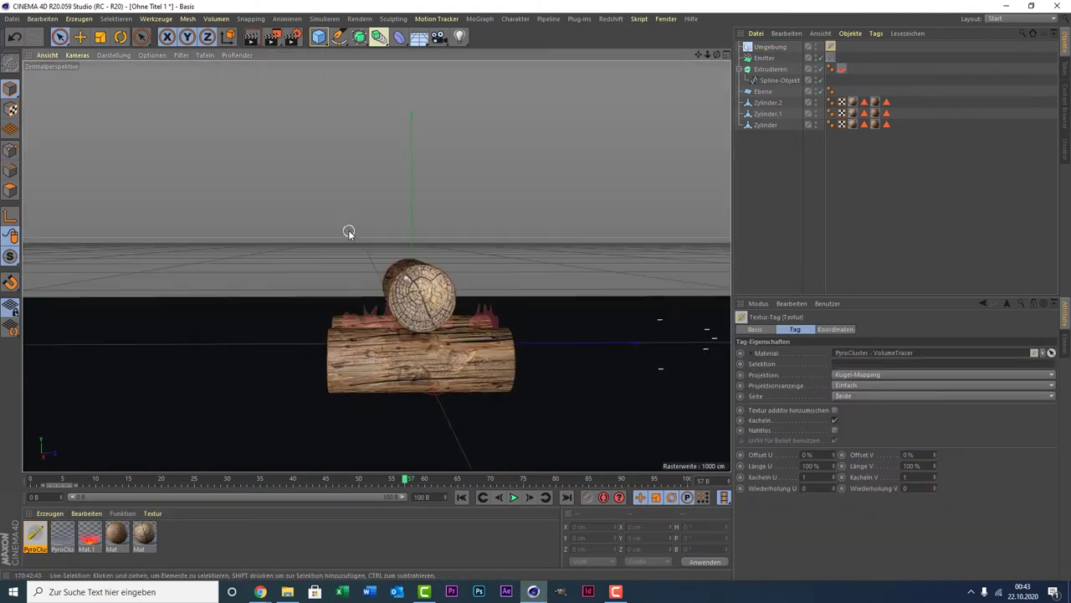
click(57, 481)
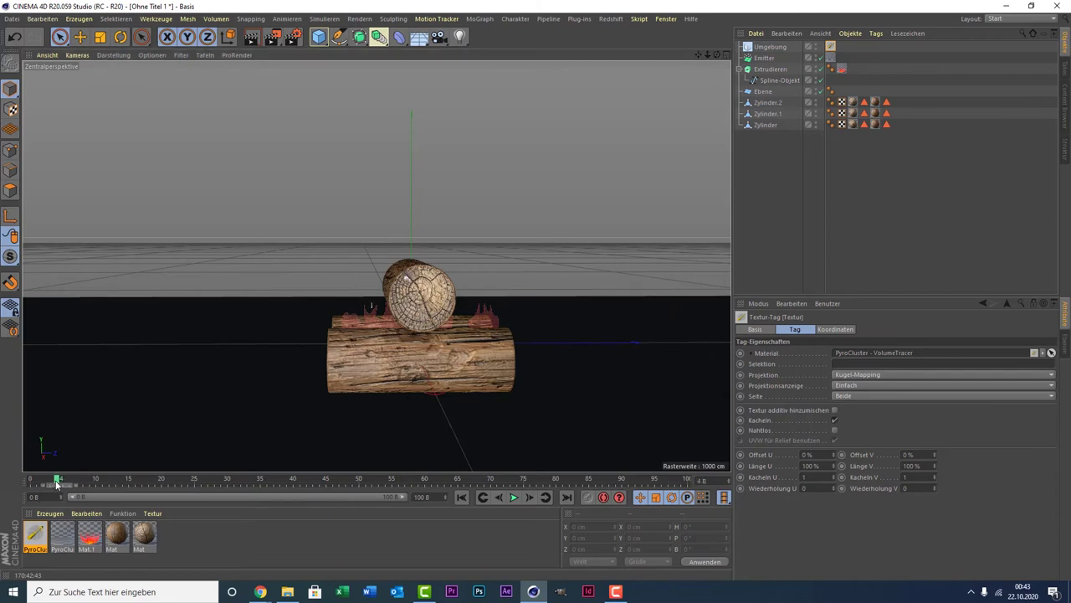
drag(44, 483, 31, 482)
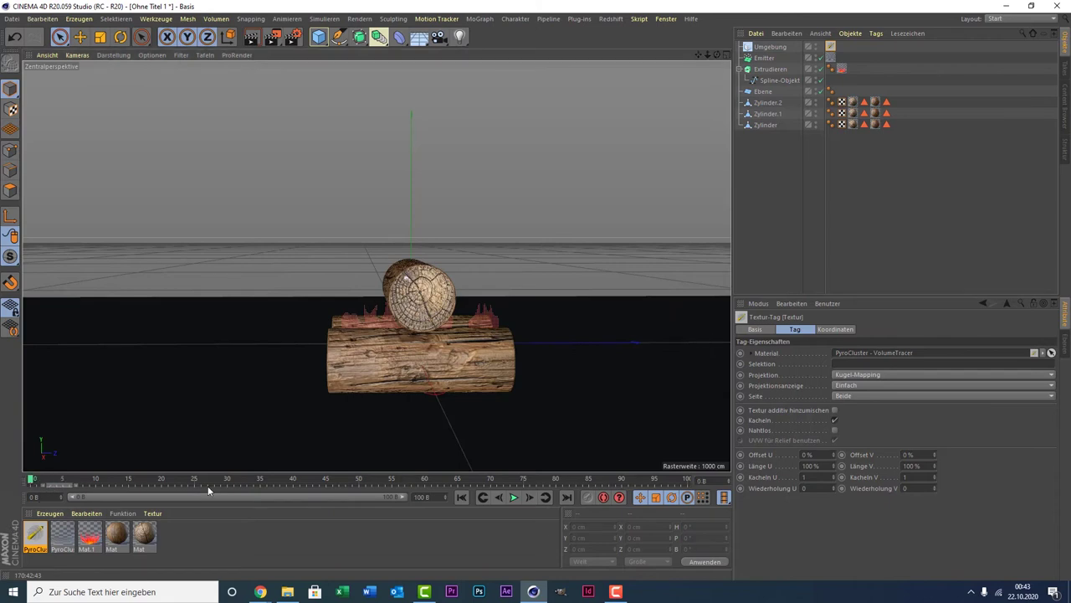
click(513, 497)
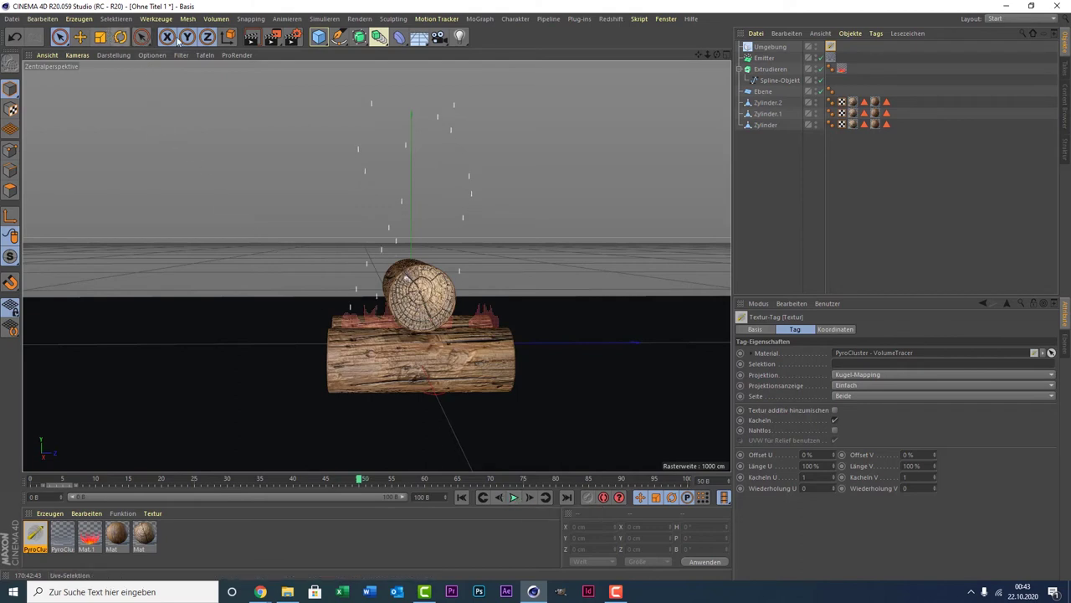
click(259, 36)
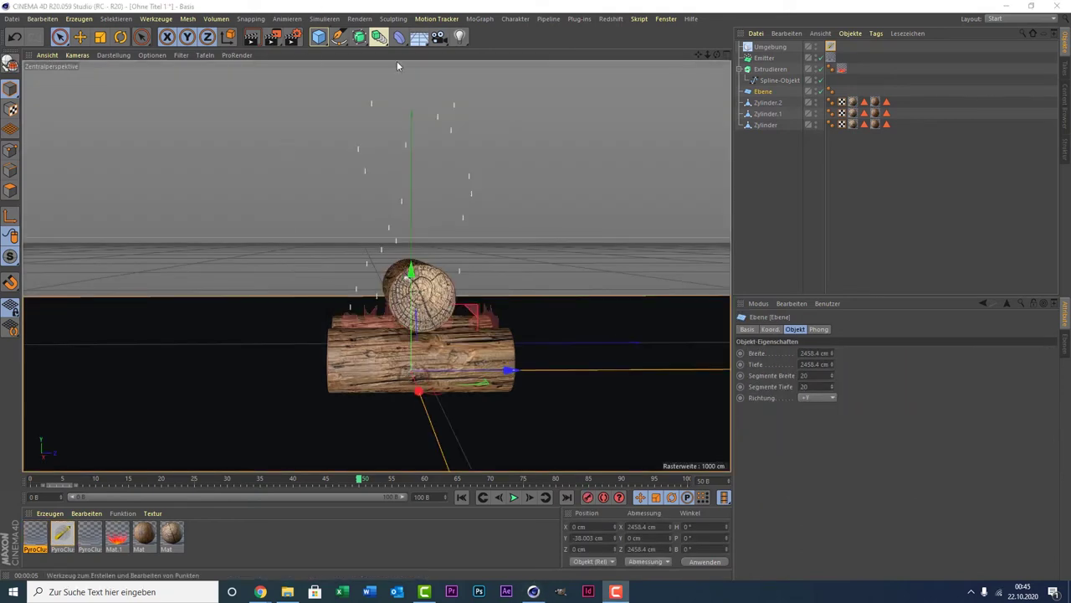
Step: Add a light high above the logs, Ctrl-drag a copy Licht.1 to the right, and render
click(479, 18)
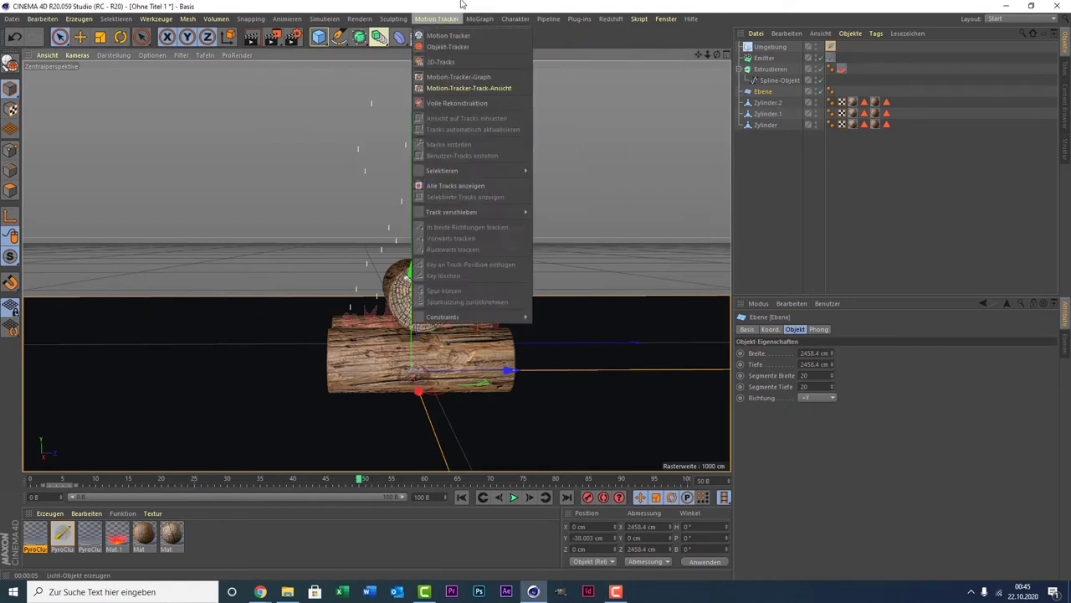
click(459, 37)
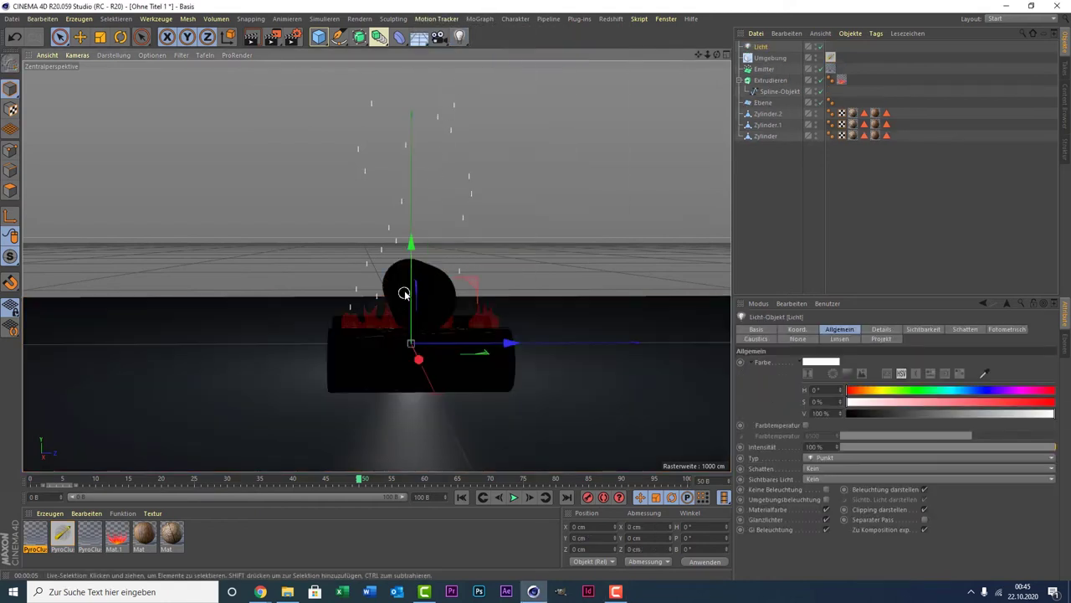
drag(408, 293, 424, 127)
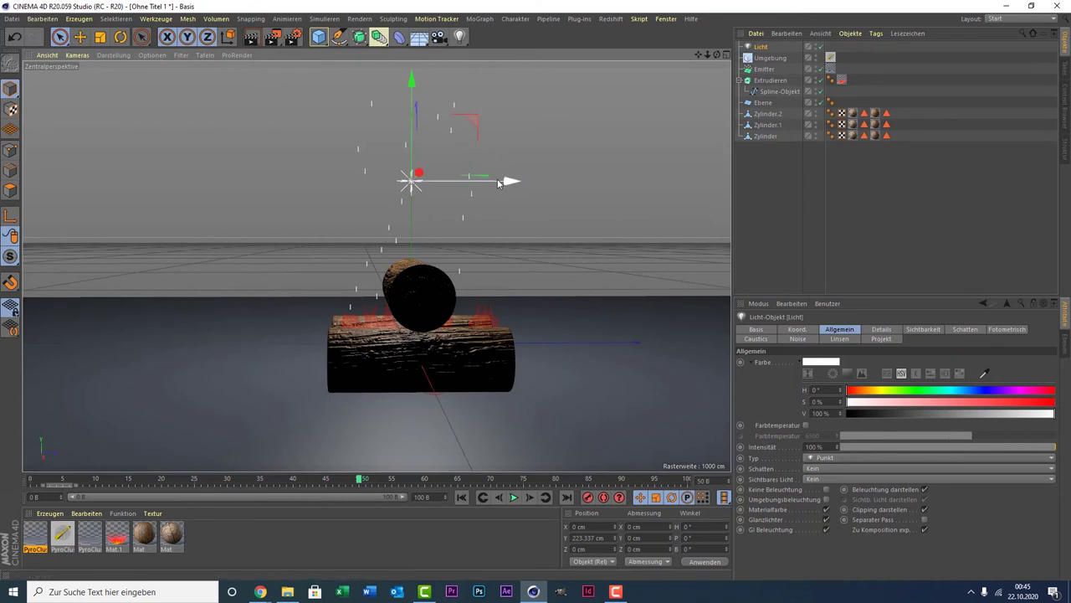
drag(503, 182, 299, 193)
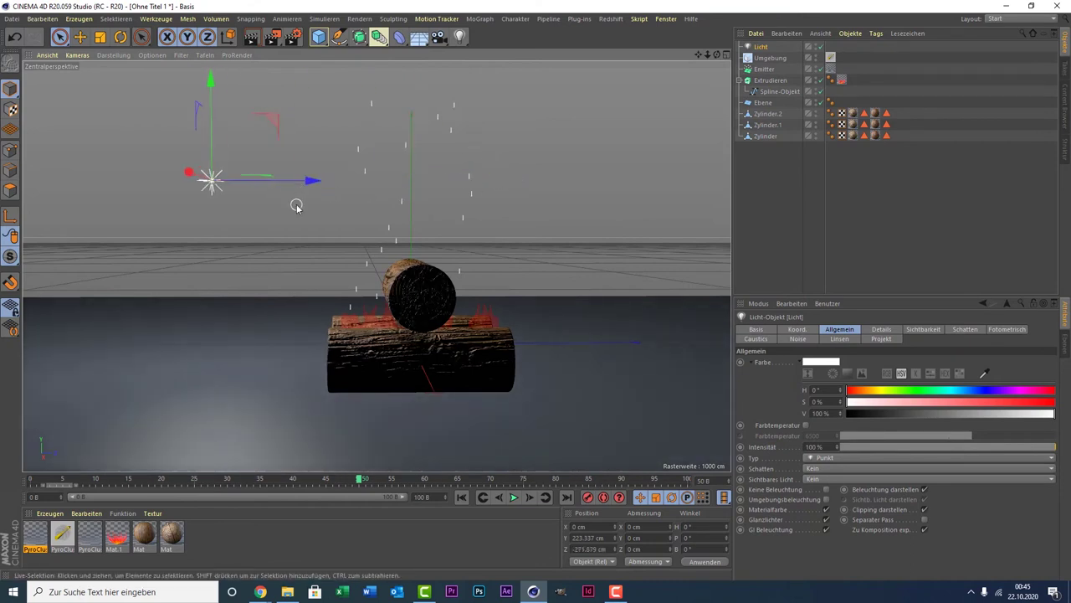
ctrl+drag(255, 184, 689, 201)
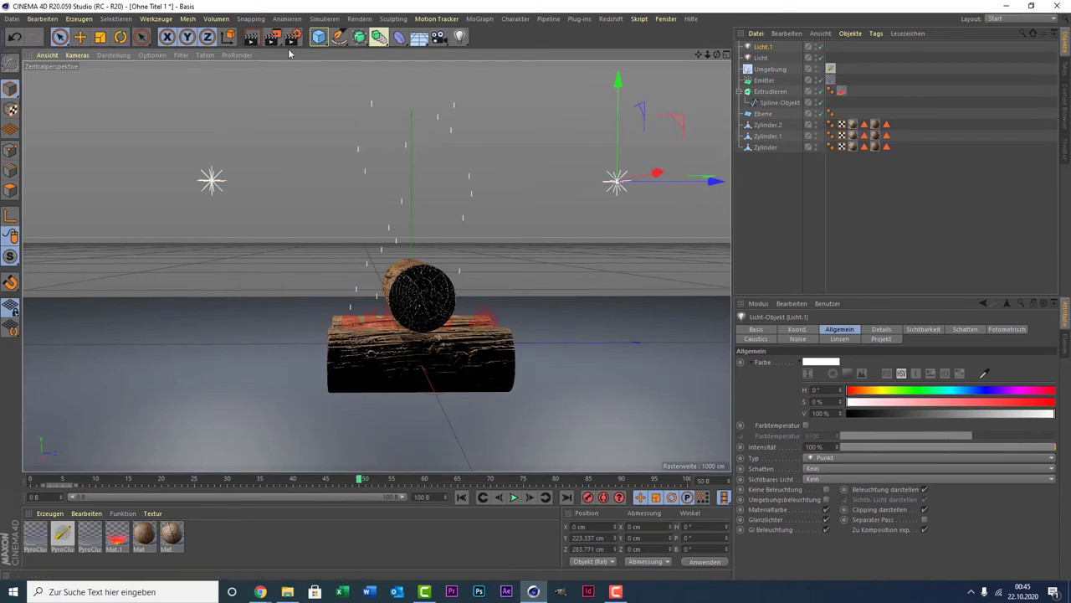
click(252, 39)
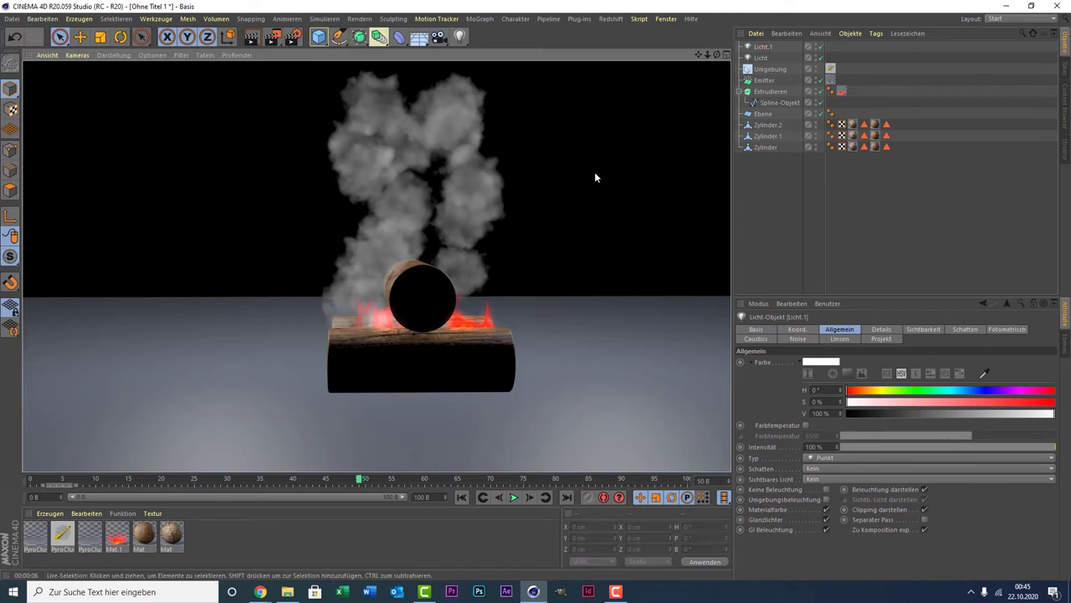
Step: Orbit and pan the editor view, then scrub the timeline to frame 92
alt+drag(594, 172, 682, 110)
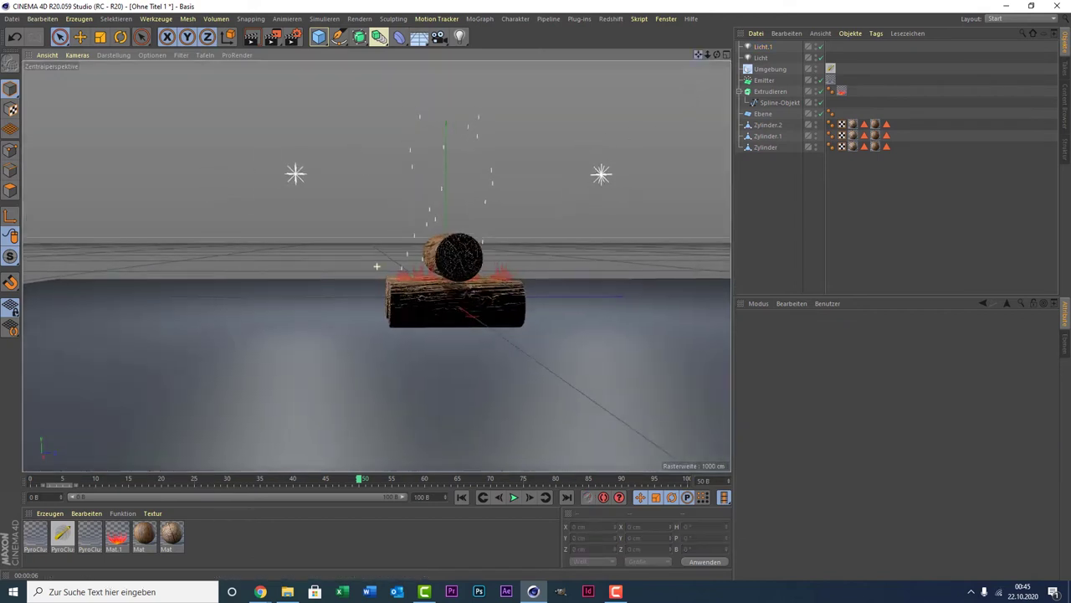
alt+middle_drag(681, 110, 509, 361)
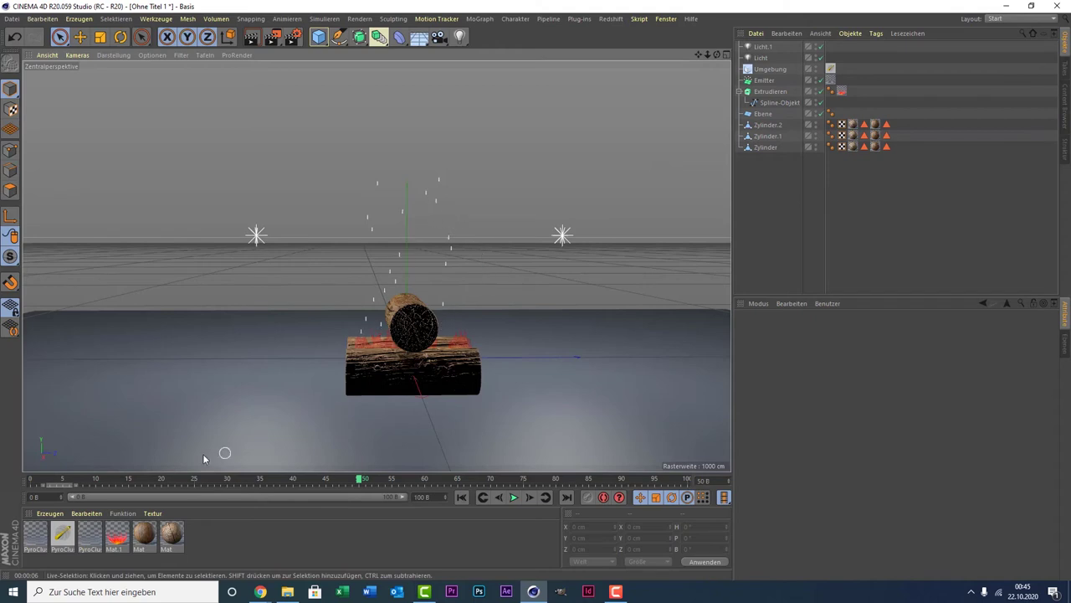
mouse_move(38, 479)
mouse_down()
mouse_move(613, 473)
mouse_move(106, 450)
mouse_move(34, 469)
mouse_move(330, 460)
mouse_up()
drag(448, 454, 639, 454)
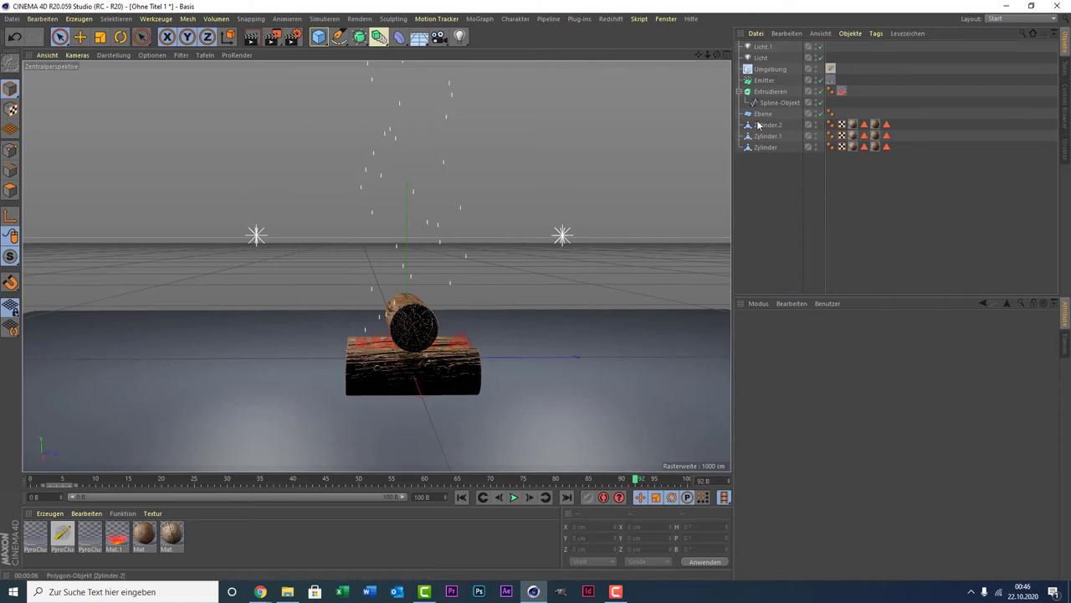
Step: Select the Emitter, show its Partikel settings, and replay the animation from frame 0
click(765, 80)
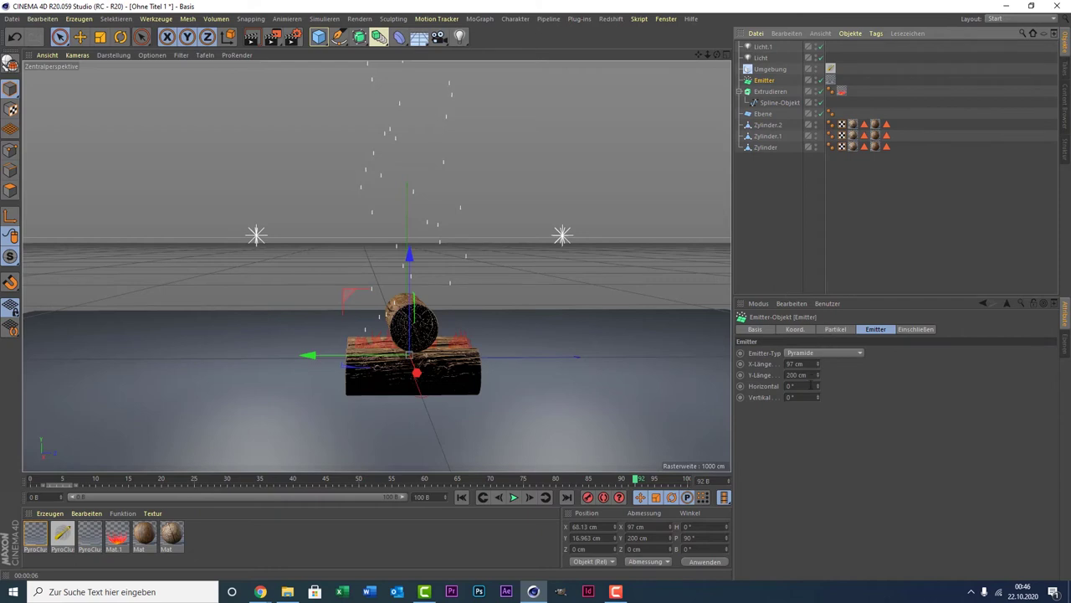
click(826, 331)
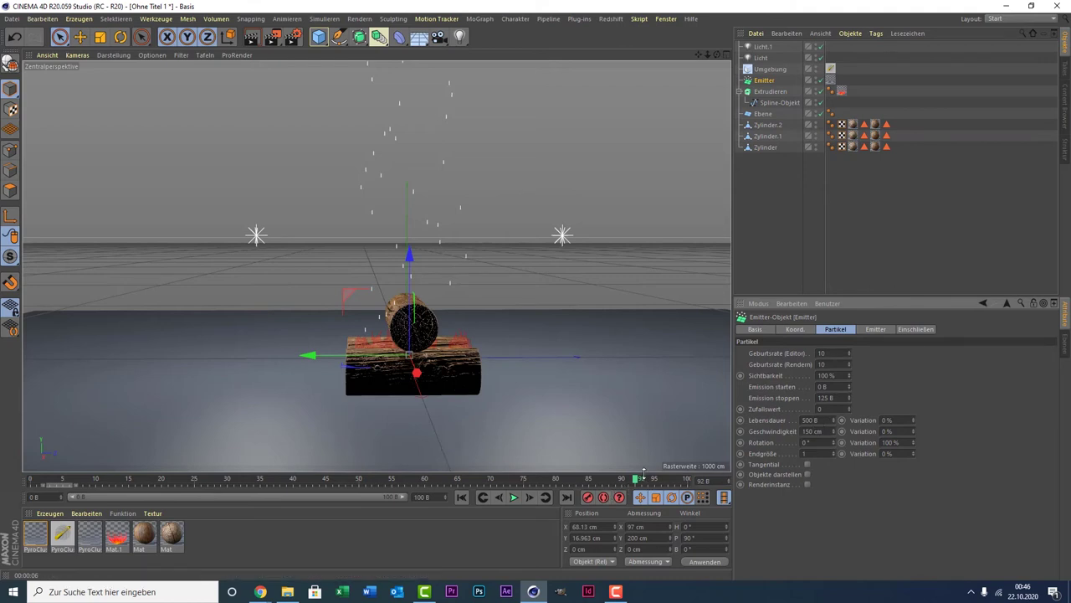
drag(644, 479, 681, 482)
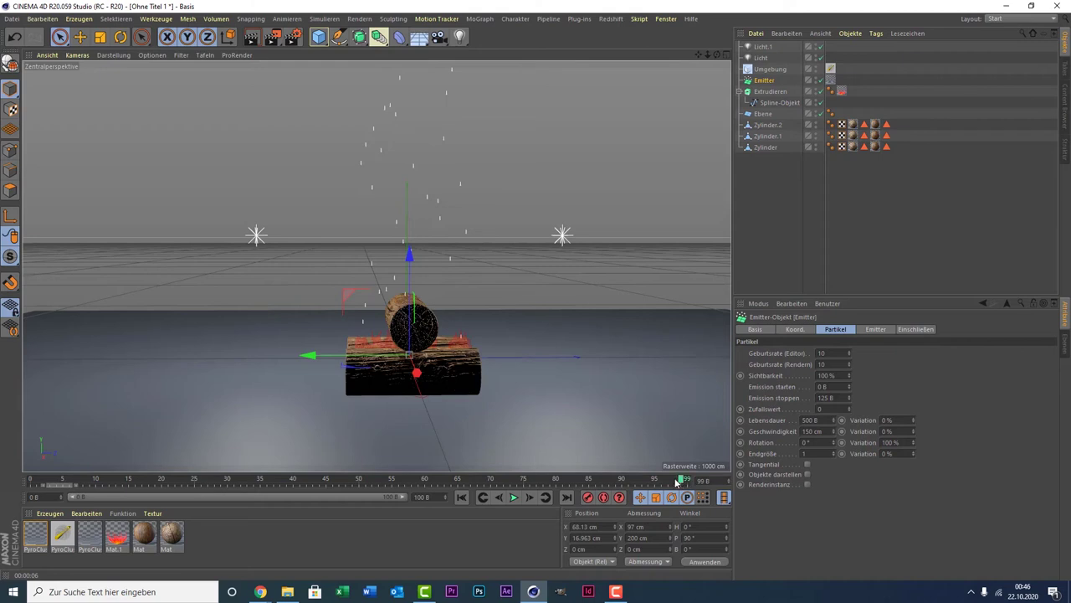
drag(676, 483, 31, 481)
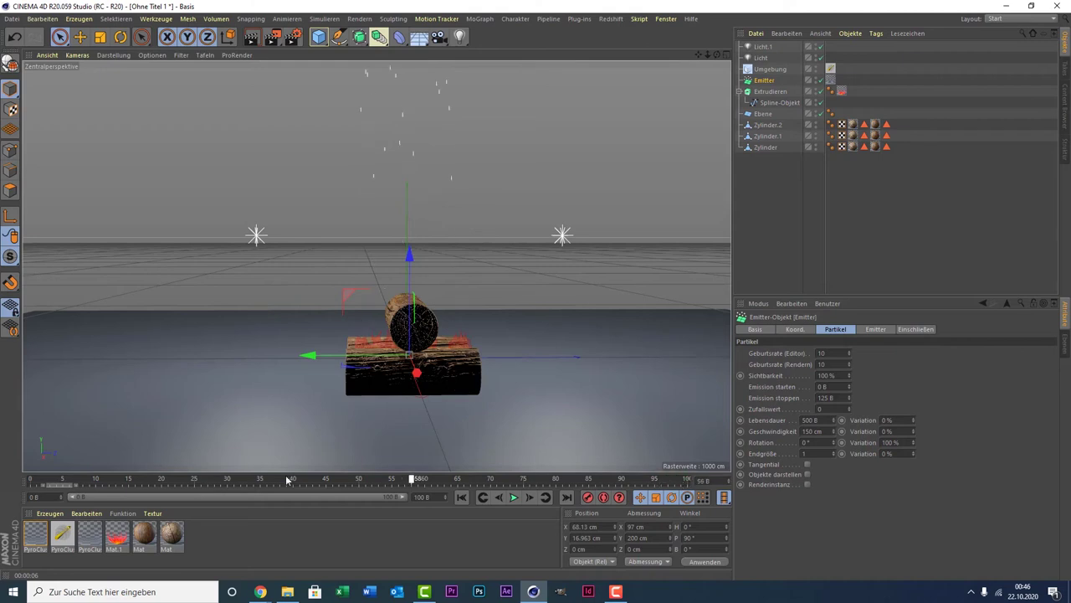
click(515, 499)
Step: Set the particle Lebensdauer to 35, replay from the start, and stop at frame 47
double_click(810, 420)
text(35)
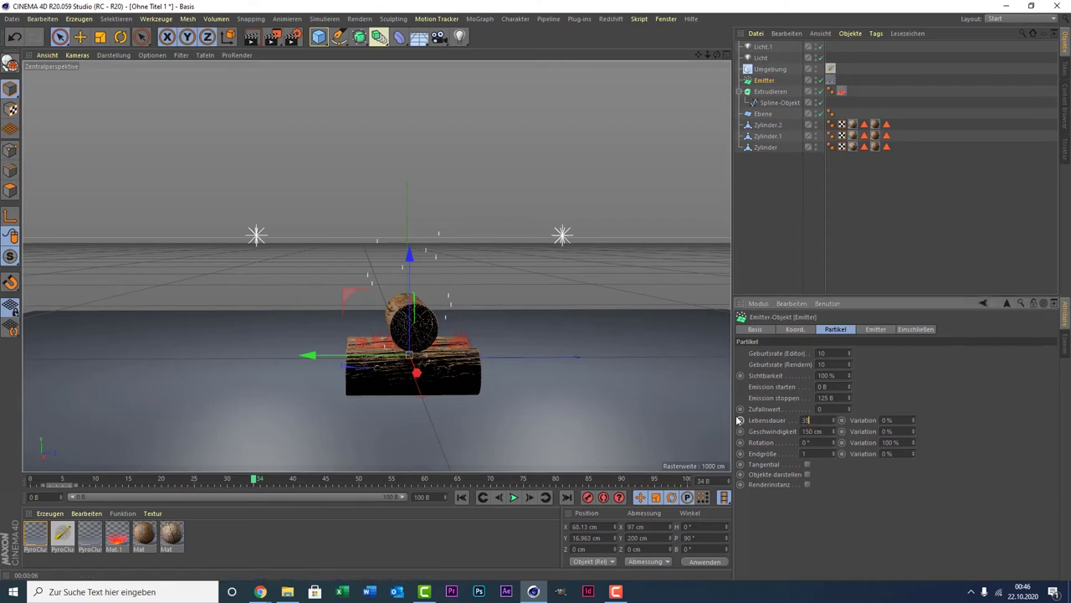
key(Return)
drag(61, 480, 31, 480)
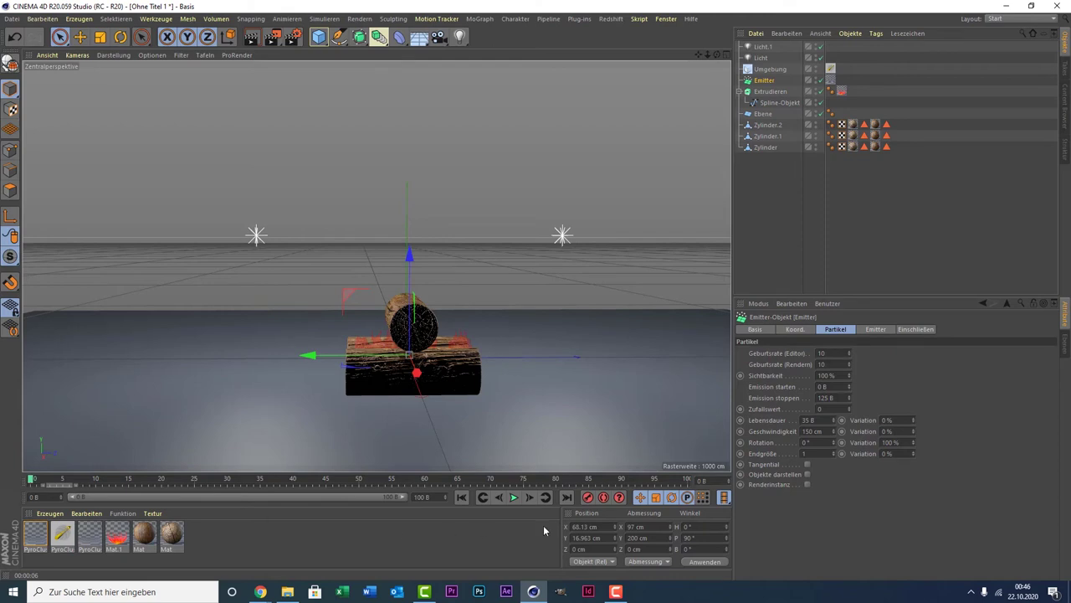
click(514, 497)
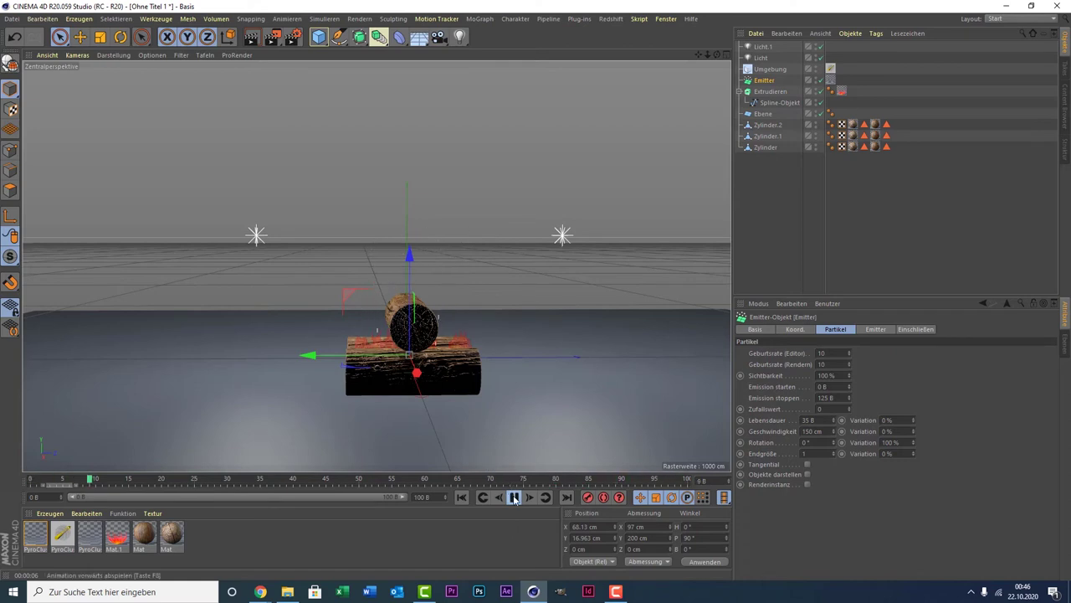
click(513, 497)
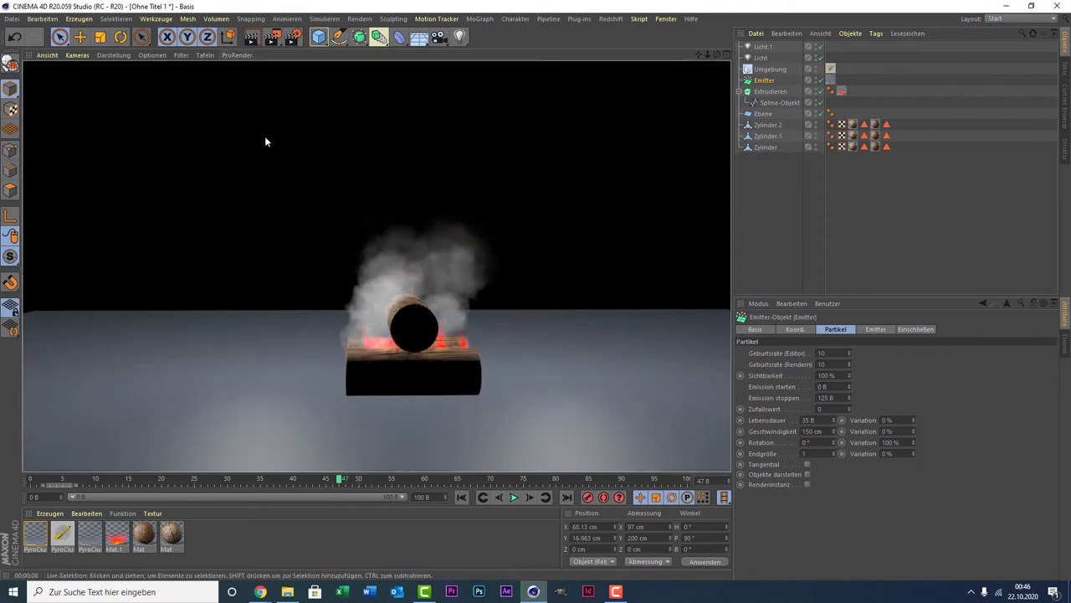
click(330, 354)
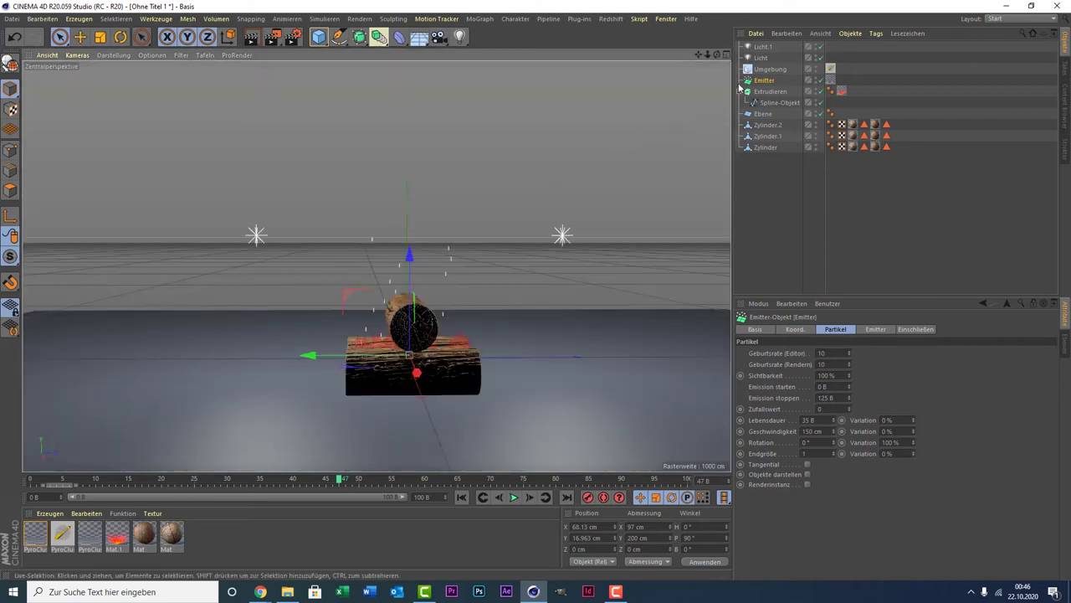
Step: Copy and paste Licht.1 as Licht.2 and move it to the right
click(755, 49)
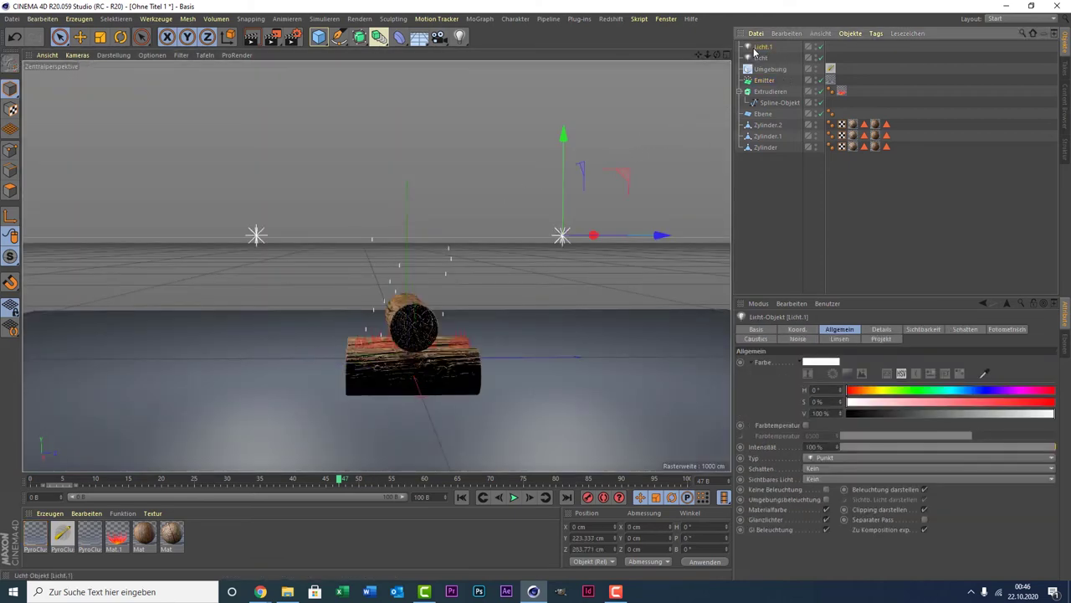
key(ctrl+c)
key(ctrl+v)
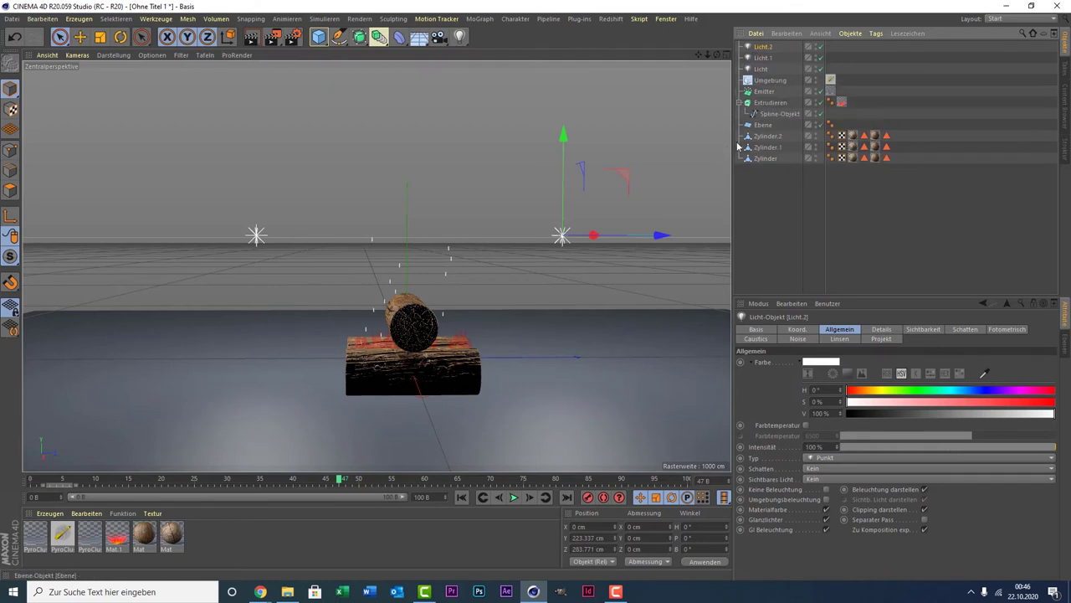
scroll(562, 295, down, 2)
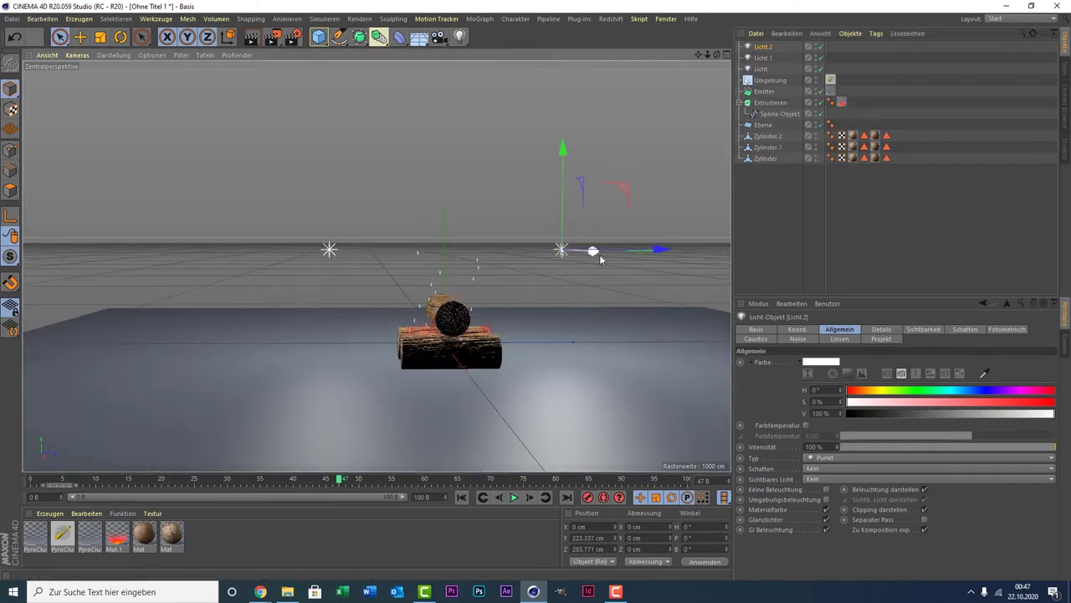
mouse_move(654, 257)
mouse_down()
mouse_move(588, 412)
mouse_move(608, 435)
mouse_up()
Step: Give all three lights Shadow Maps (Weich) soft shadows
click(612, 452)
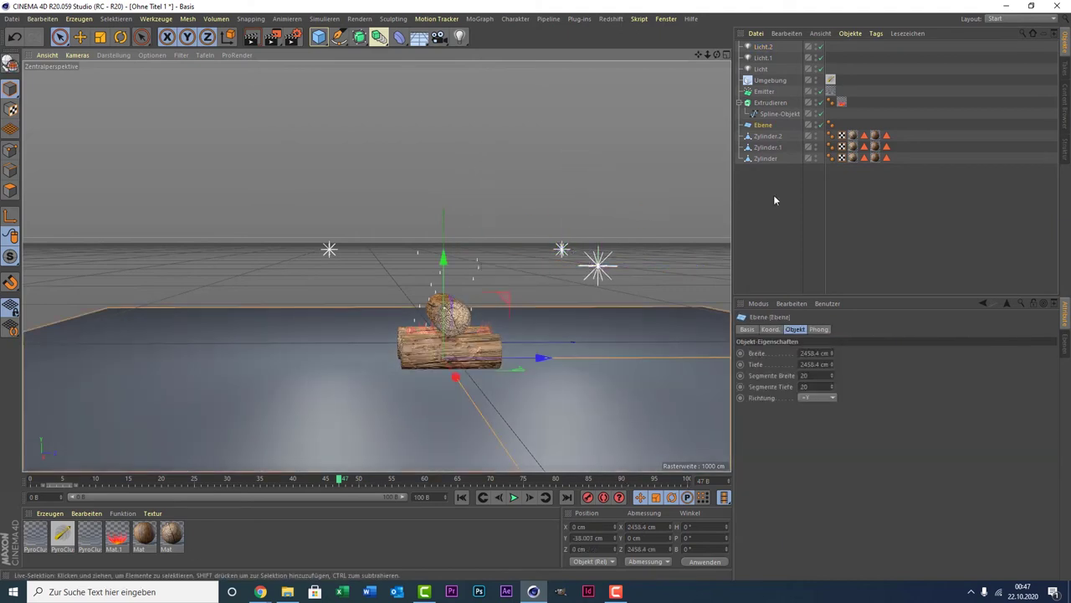
drag(850, 73, 778, 43)
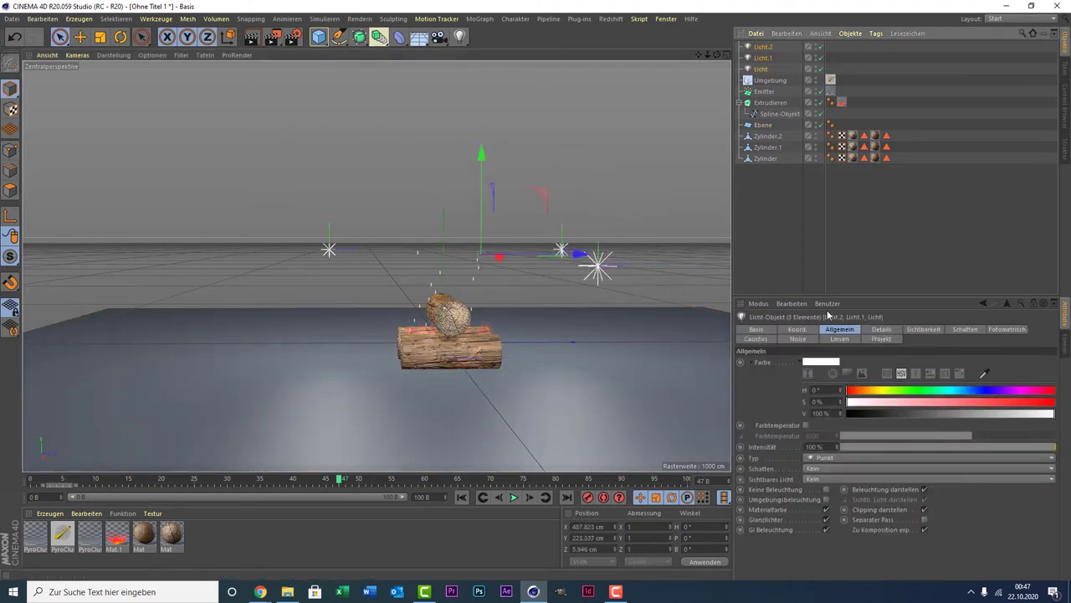
click(824, 472)
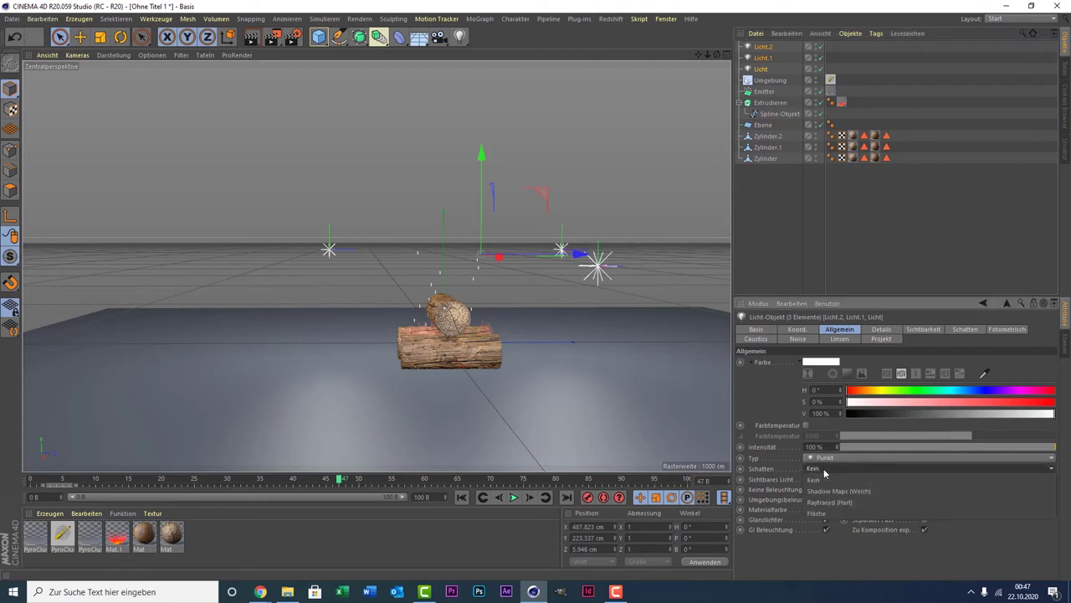
click(835, 491)
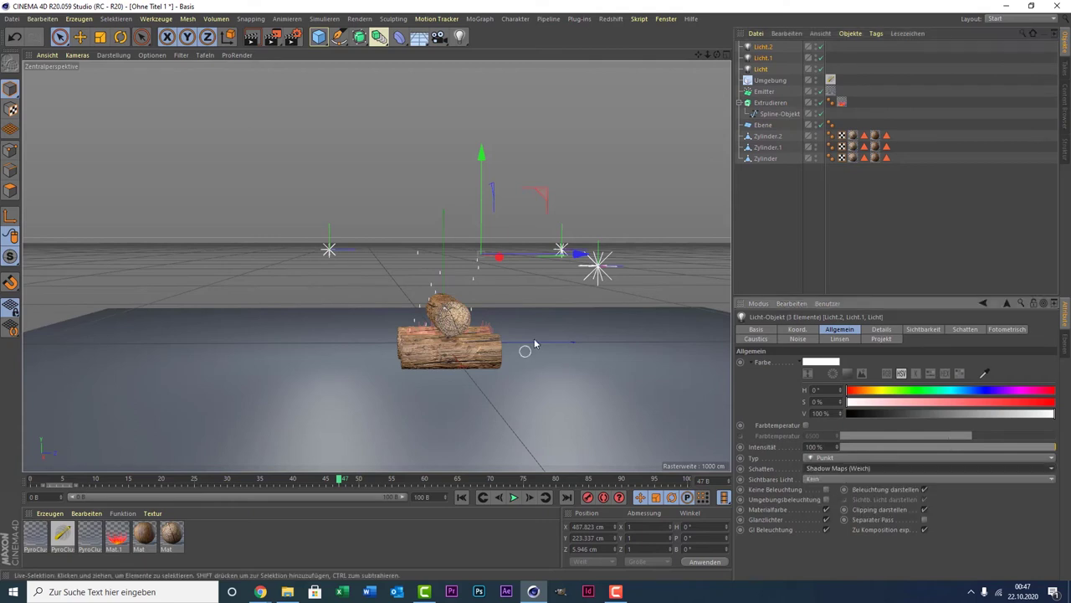
alt+drag(526, 347, 570, 330)
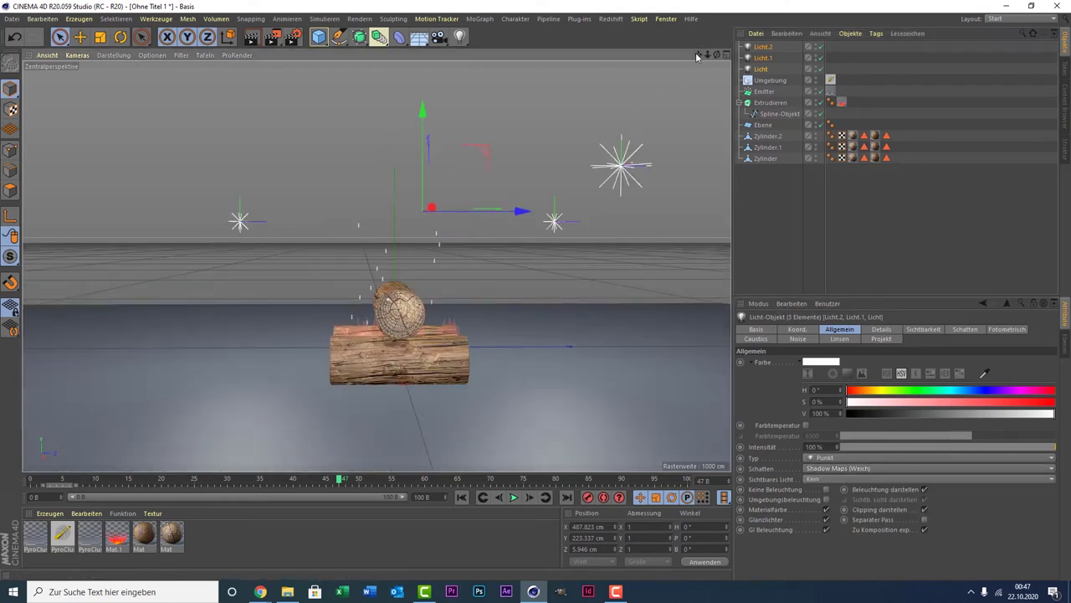
drag(698, 55, 717, 63)
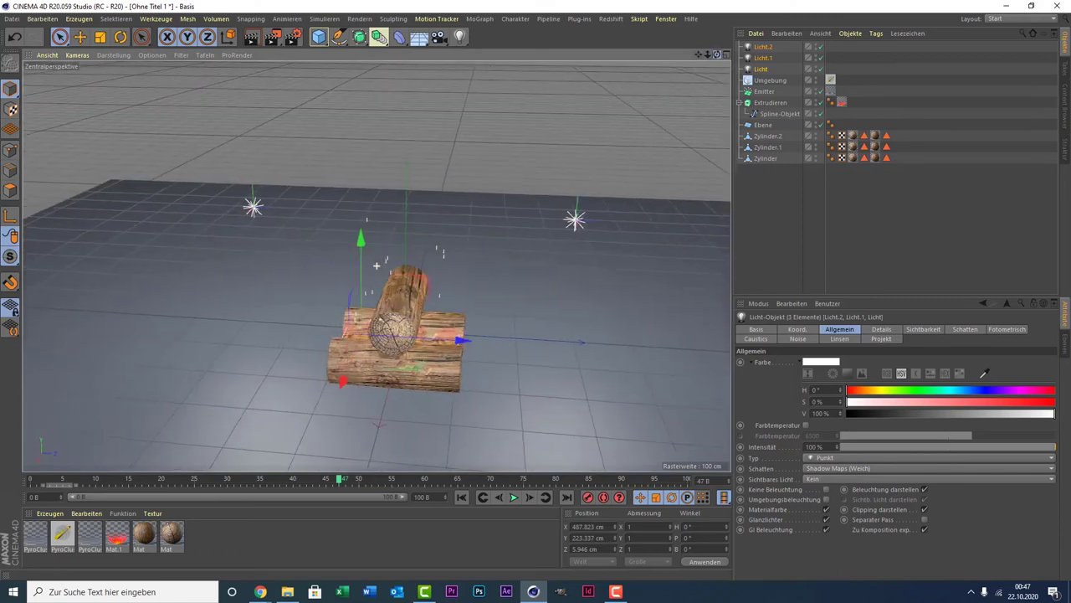
alt+drag(376, 265, 435, 251)
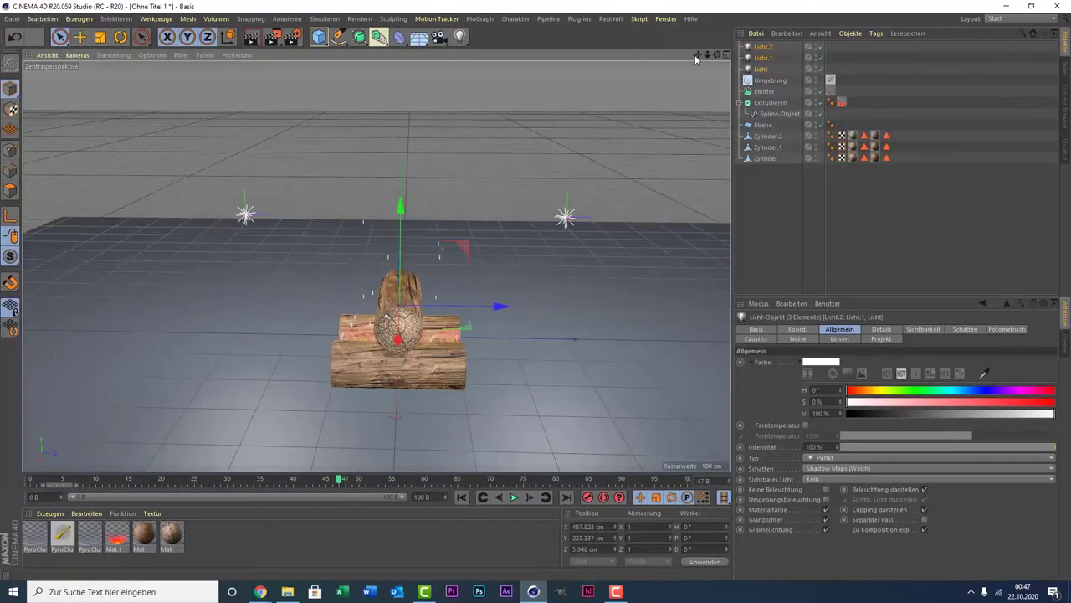
drag(695, 59, 667, 75)
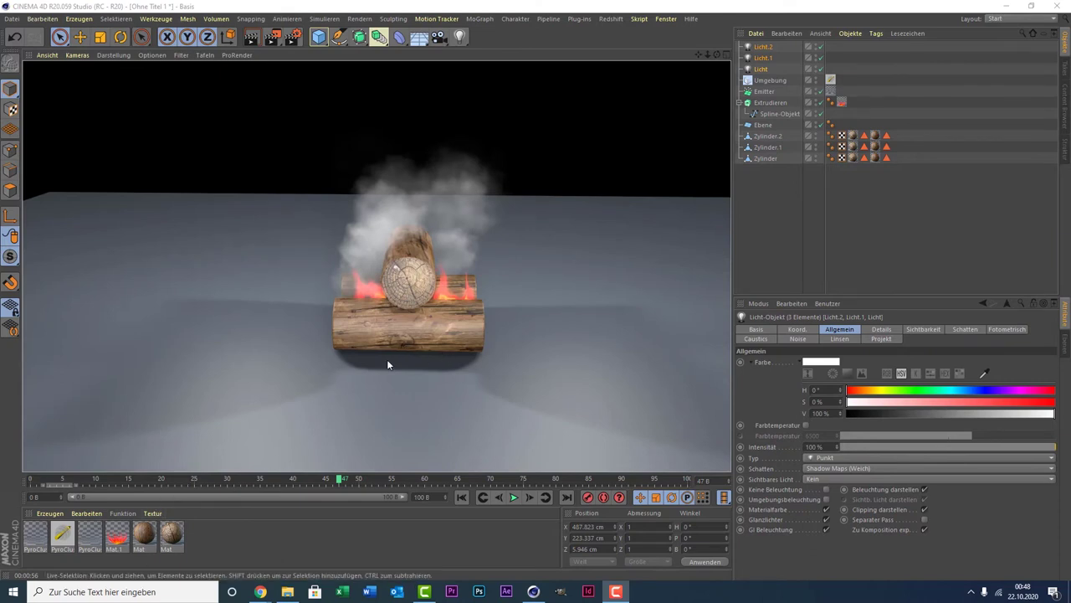
Step: Open the second wood material, textured with OldFenceTop.jpg, in the Material-Editor
double_click(142, 533)
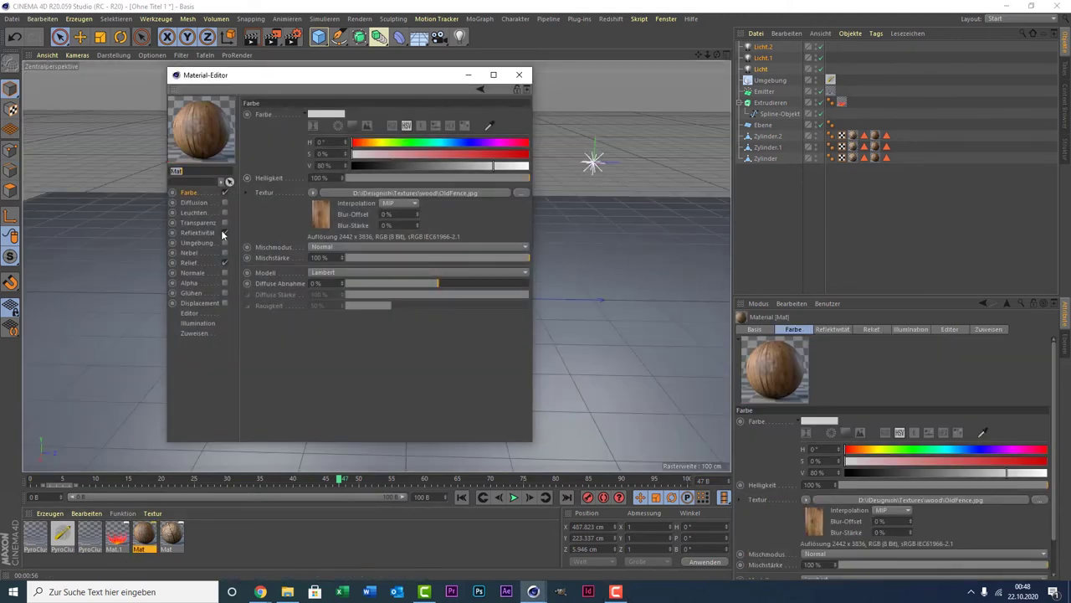
click(519, 75)
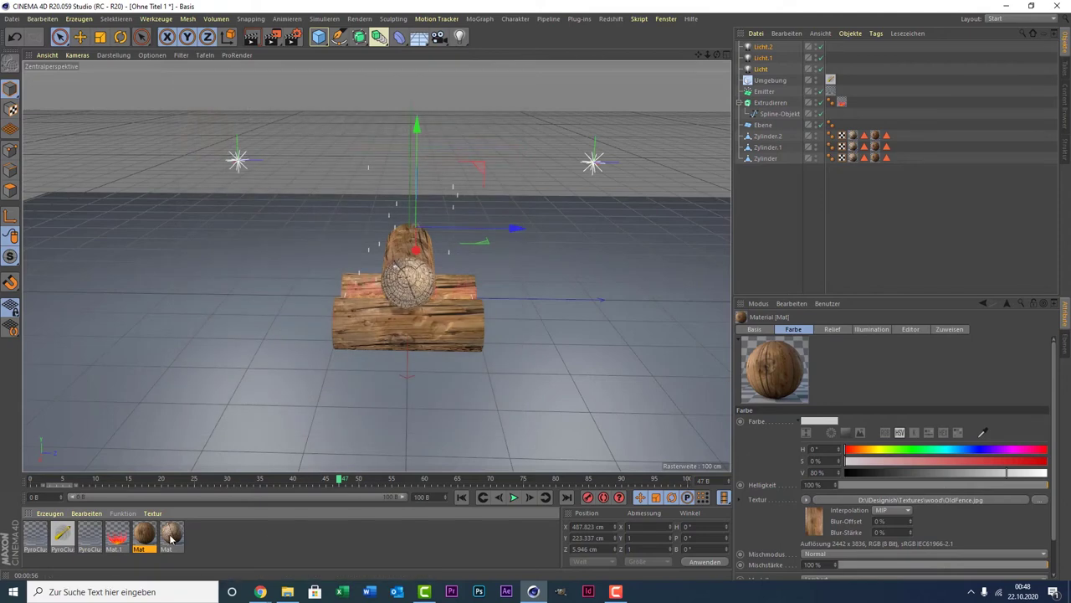
double_click(171, 536)
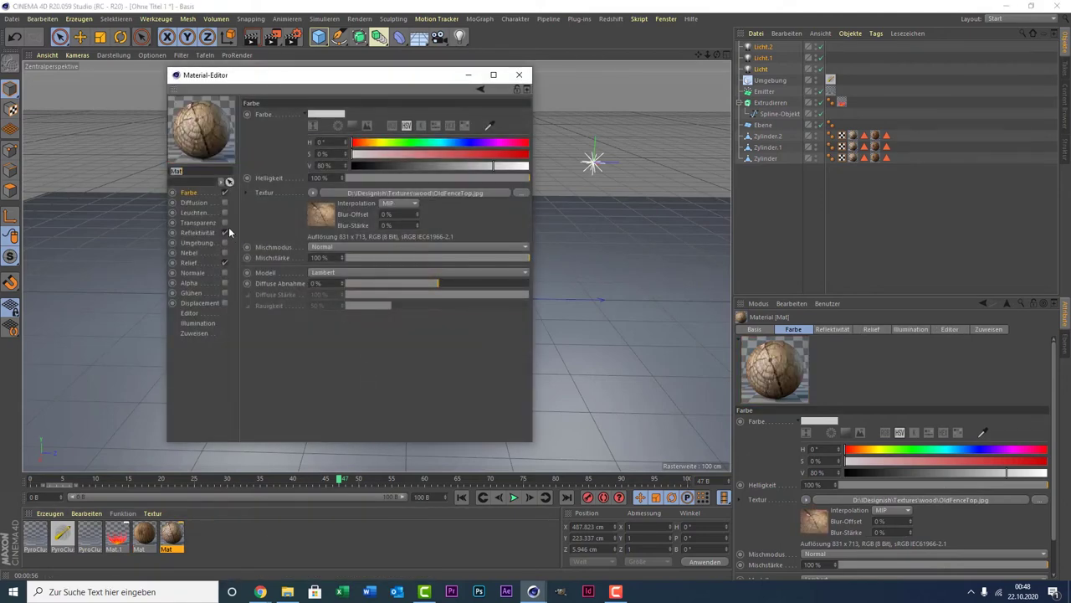
Step: Switch off the wood's Reflektivität and turn Mat.1's red Feuer gradient knot orange (hue 36°)
click(223, 232)
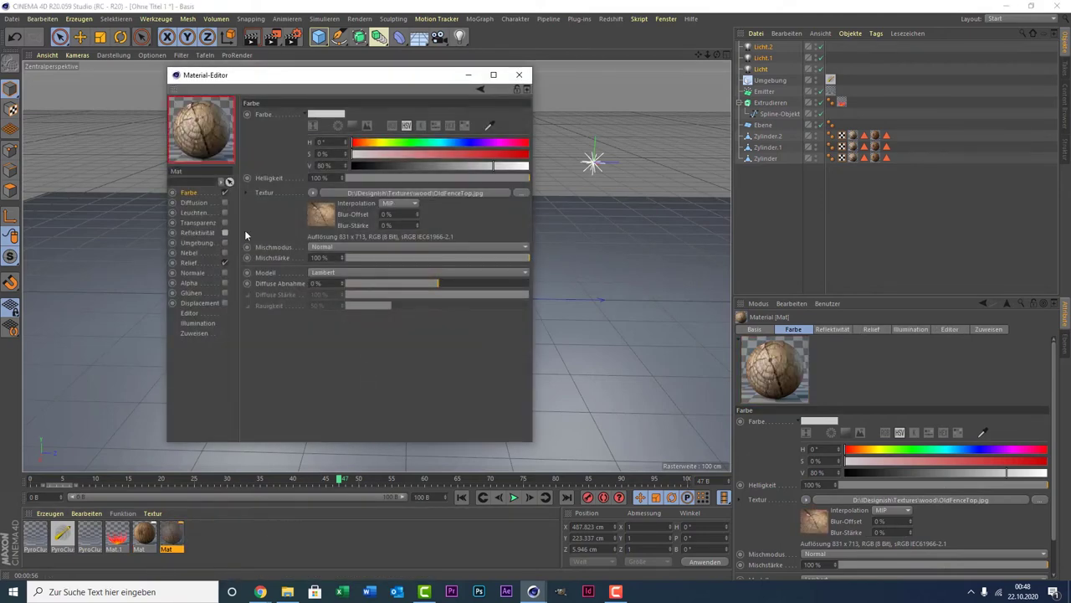
click(519, 76)
double_click(116, 536)
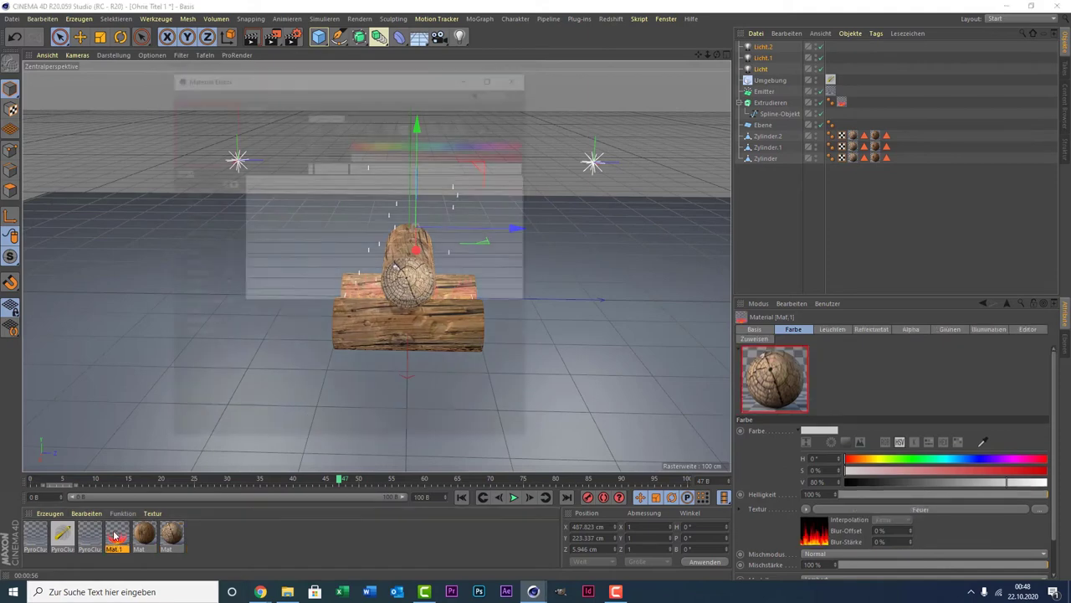
drag(338, 82, 670, 90)
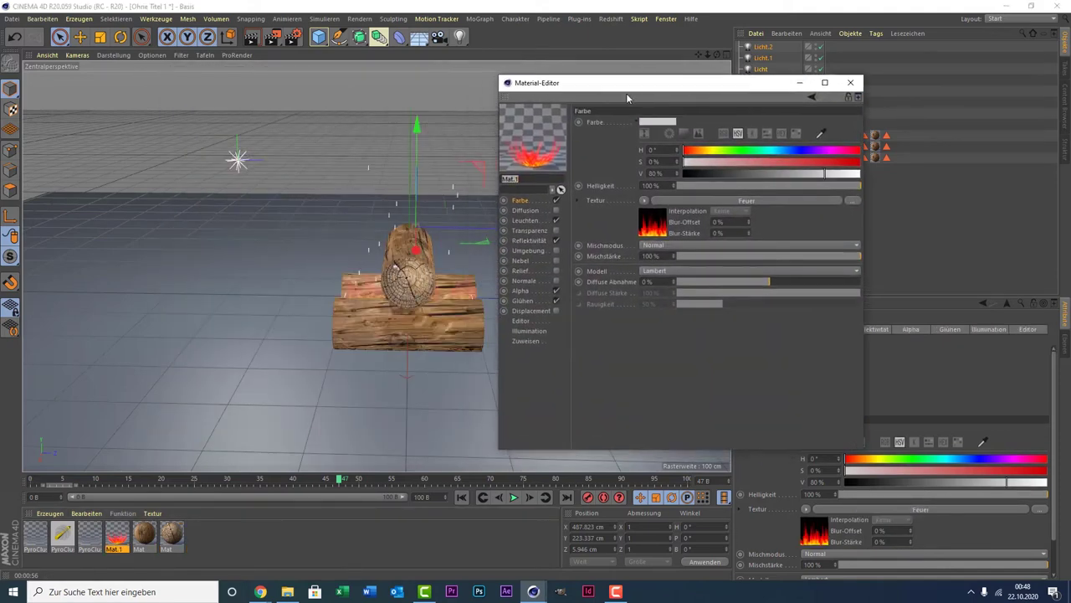
click(656, 236)
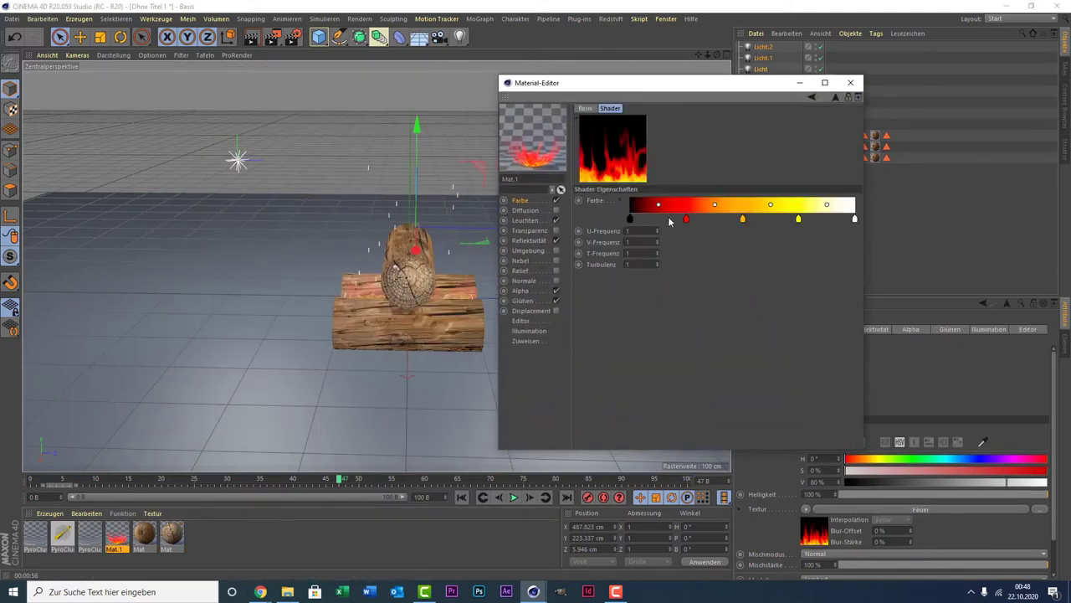
click(534, 204)
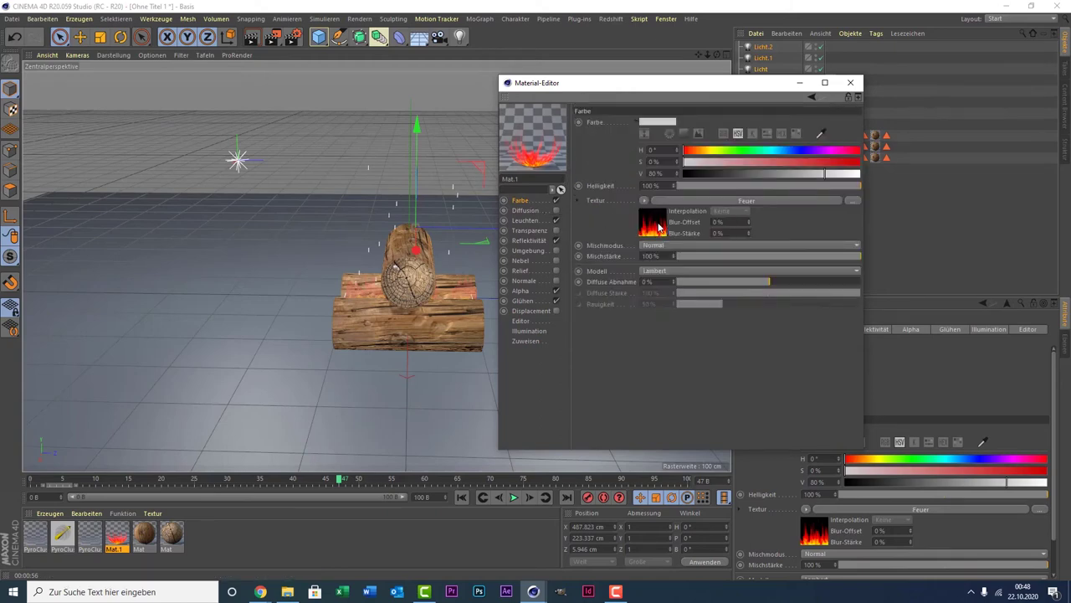
click(659, 226)
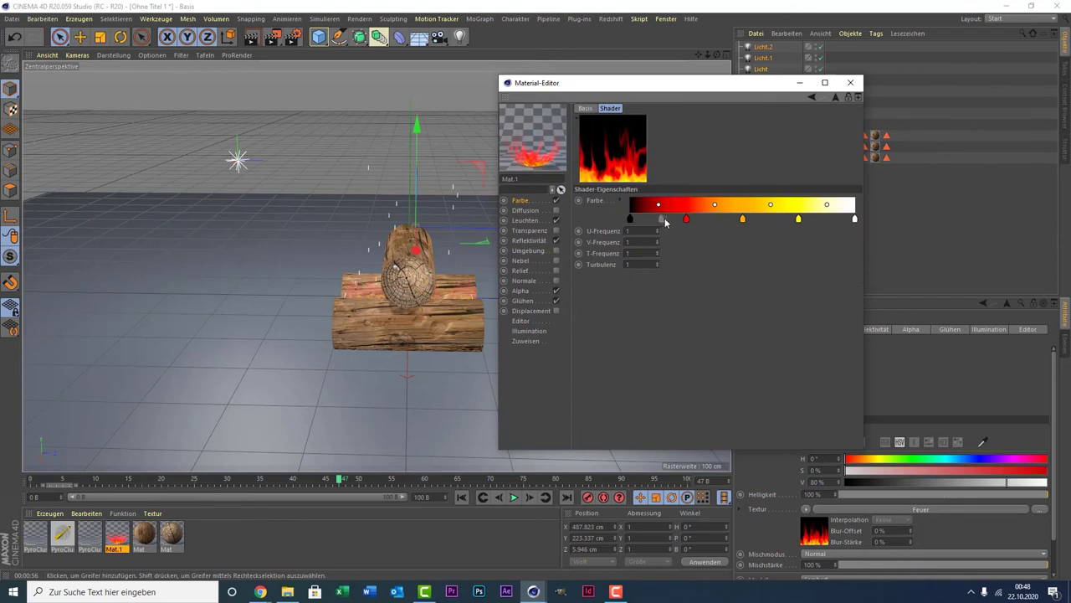
double_click(688, 221)
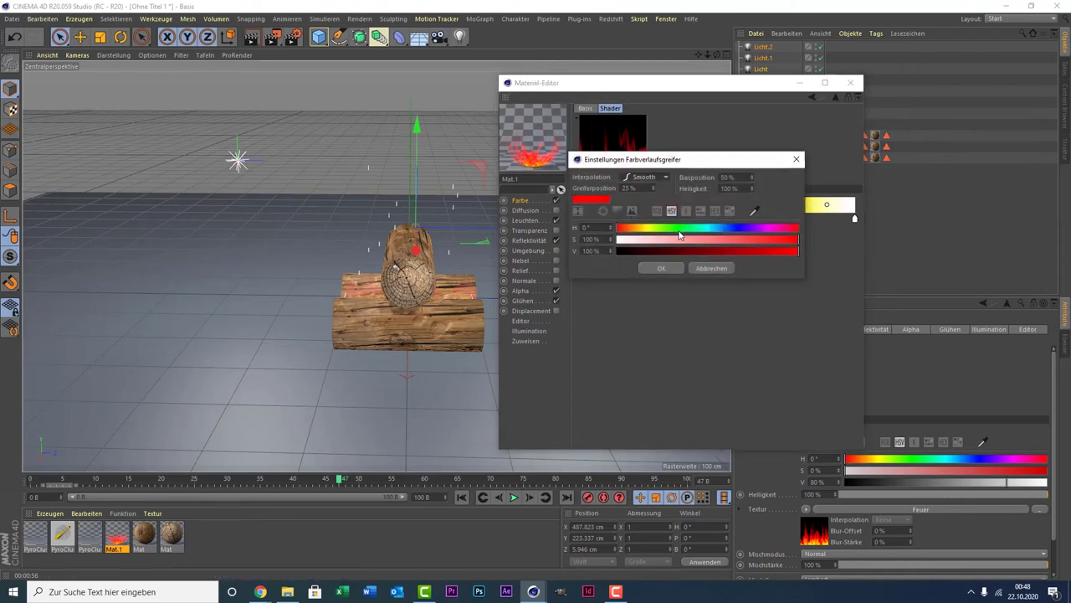
drag(677, 230, 636, 237)
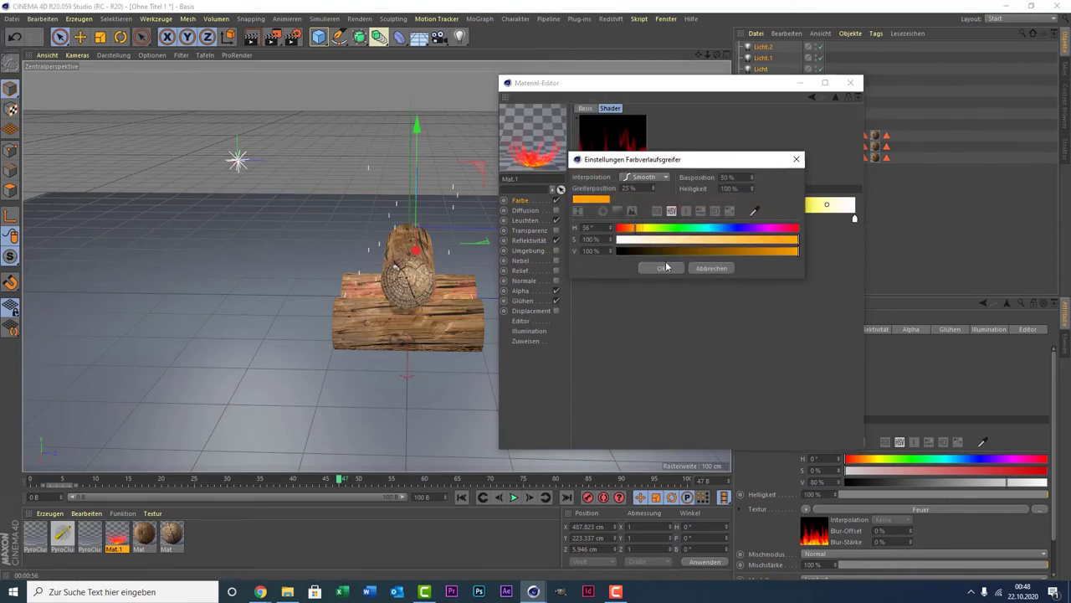
click(663, 267)
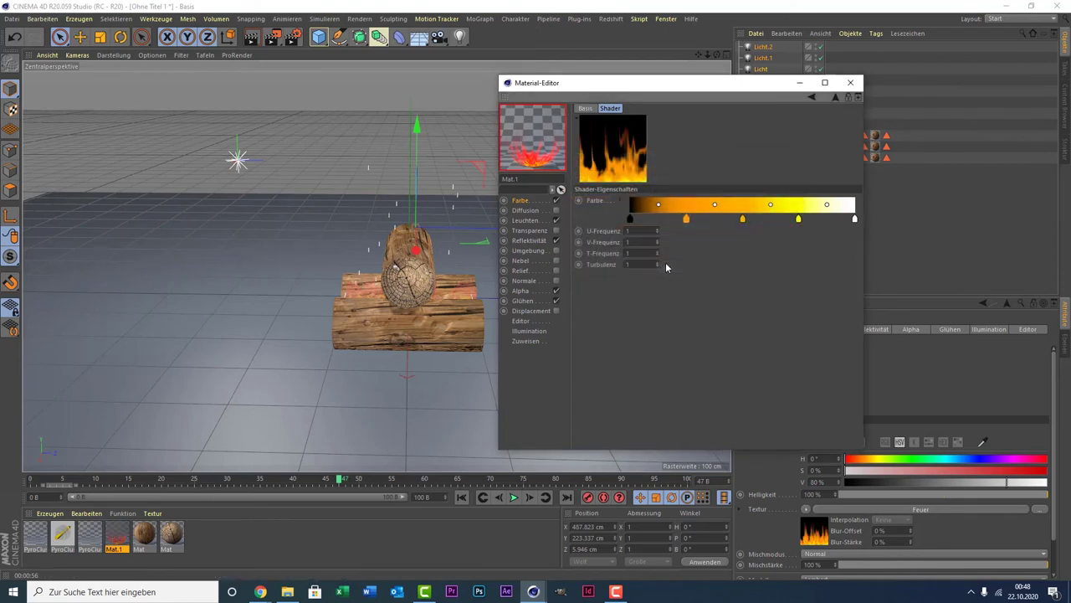
click(848, 84)
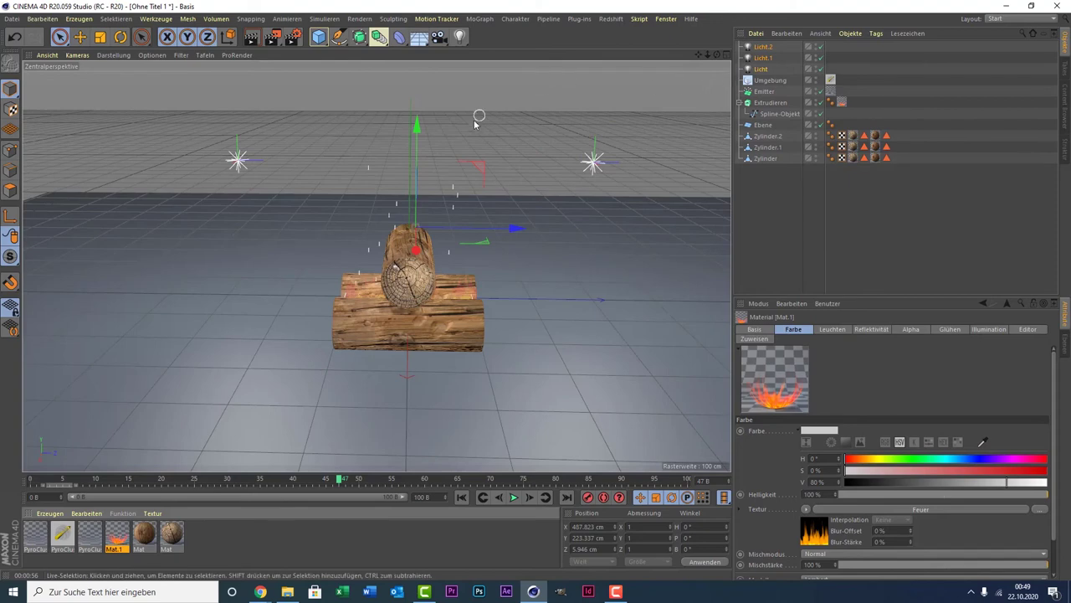
Step: Raise the Extrudieren flame, set texture Offset V -7 % and Länge V about 105 %, then render
click(777, 103)
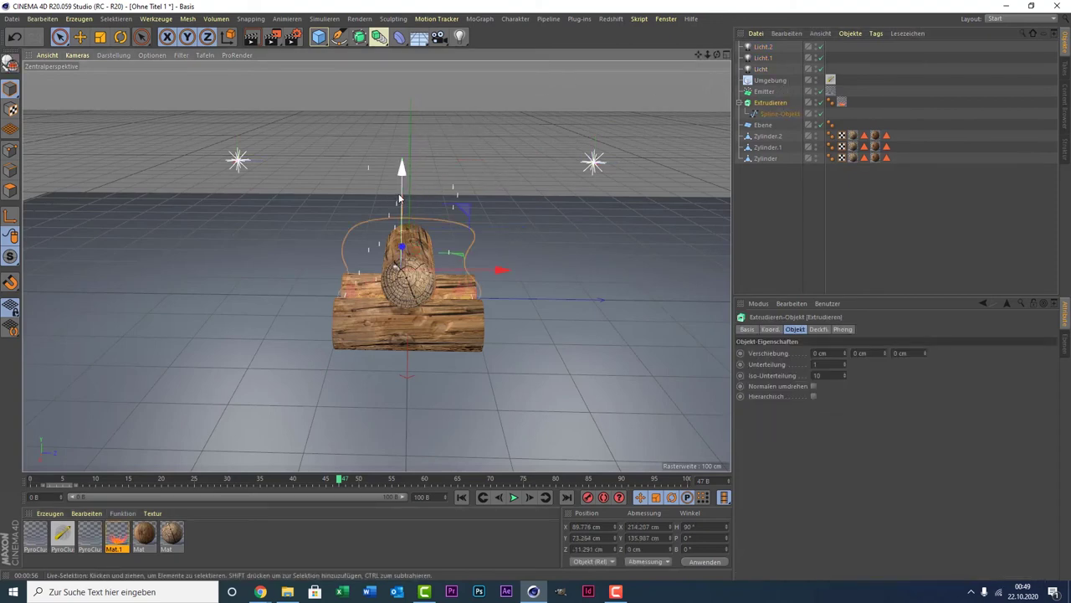
drag(400, 198, 401, 197)
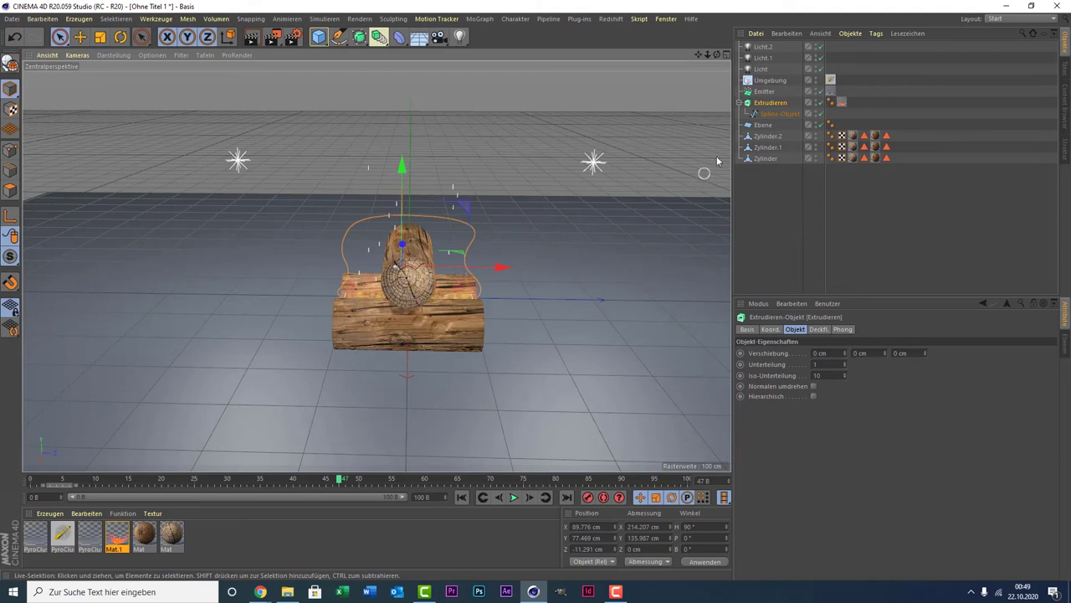
click(843, 103)
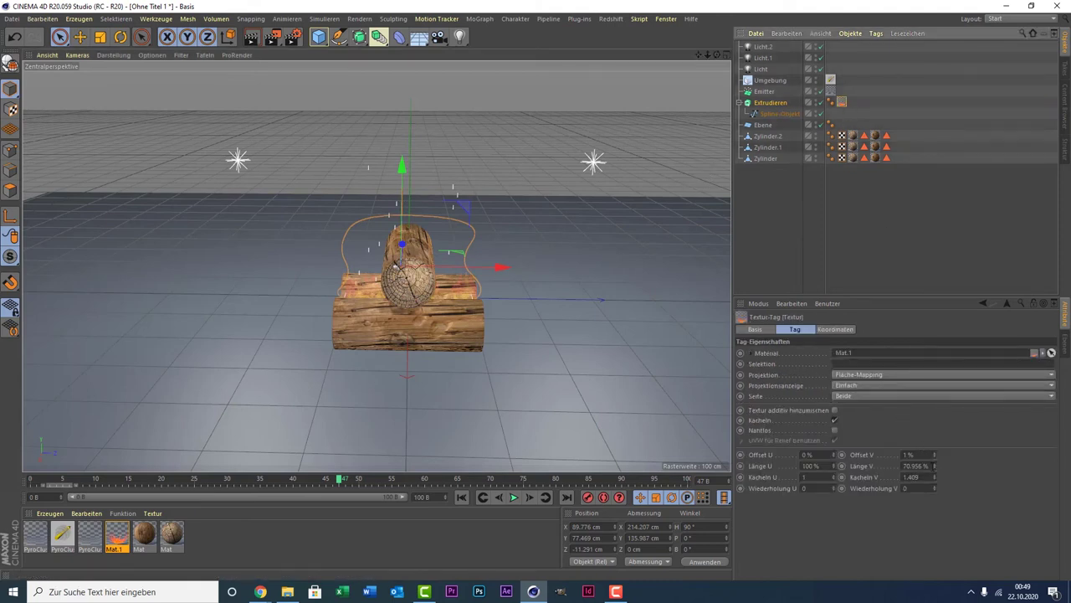
click(911, 454)
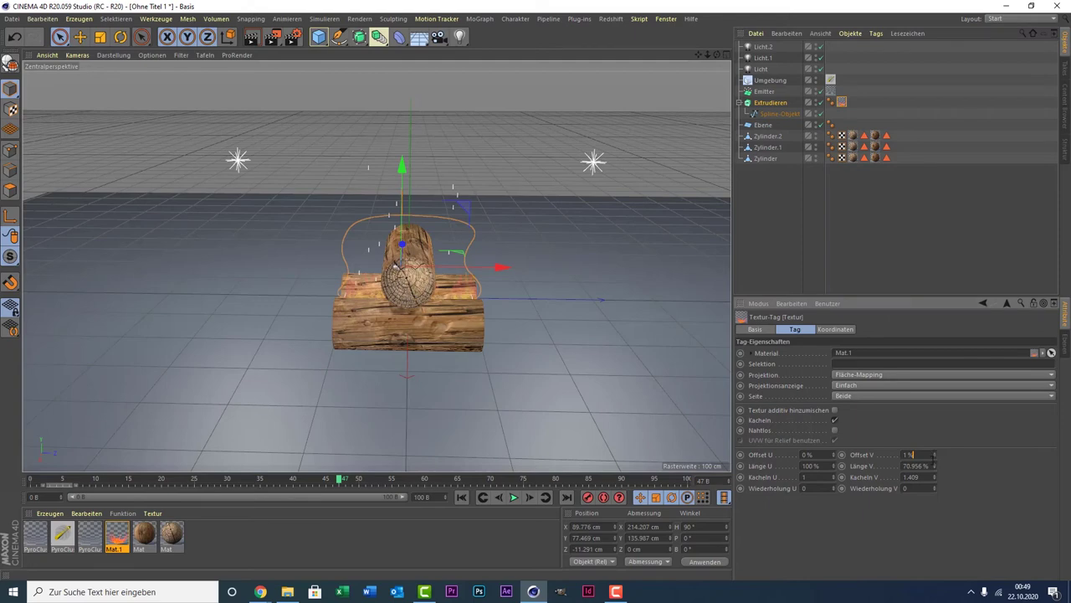
text(2-15)
key(Return)
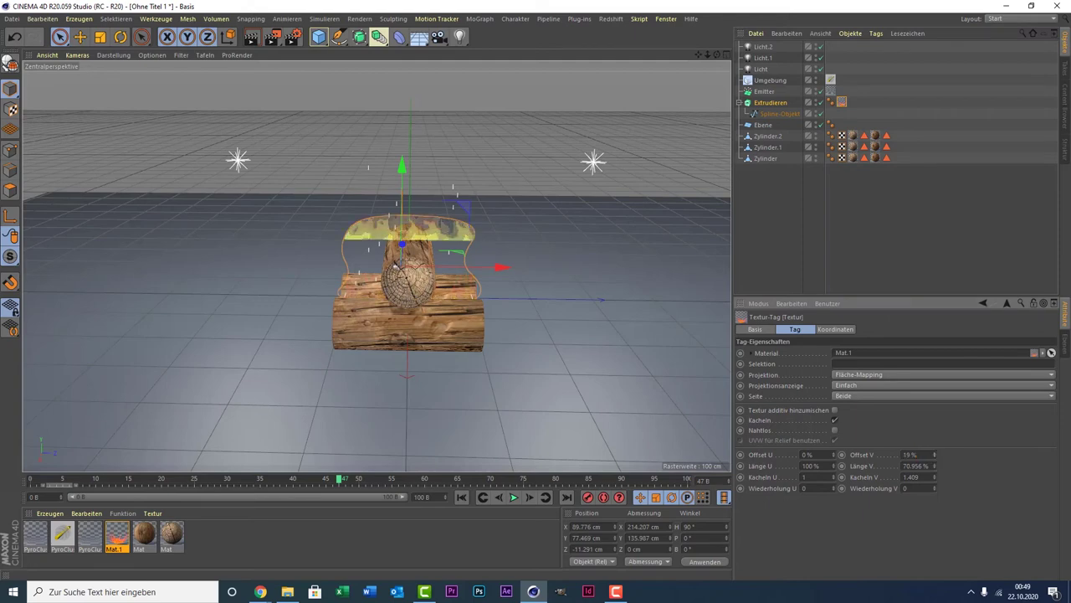
drag(935, 454, 935, 446)
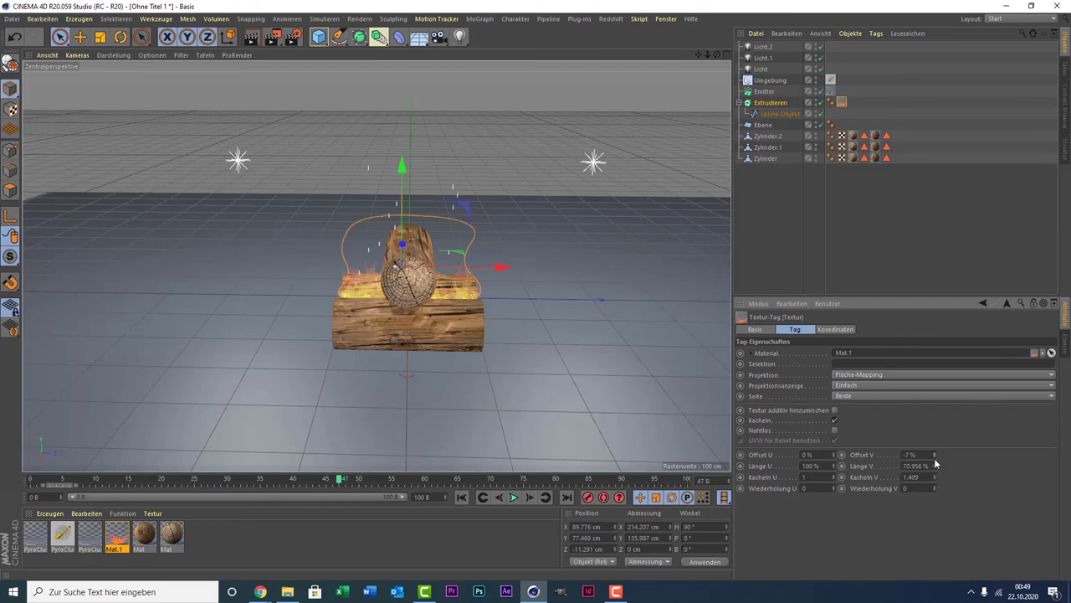
drag(936, 471, 937, 435)
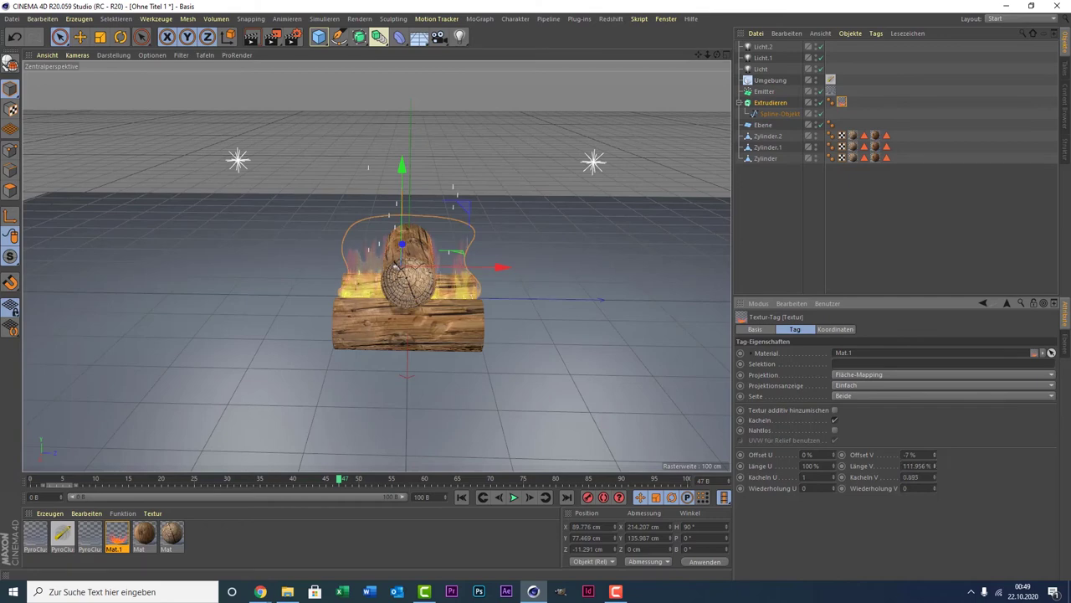
click(248, 43)
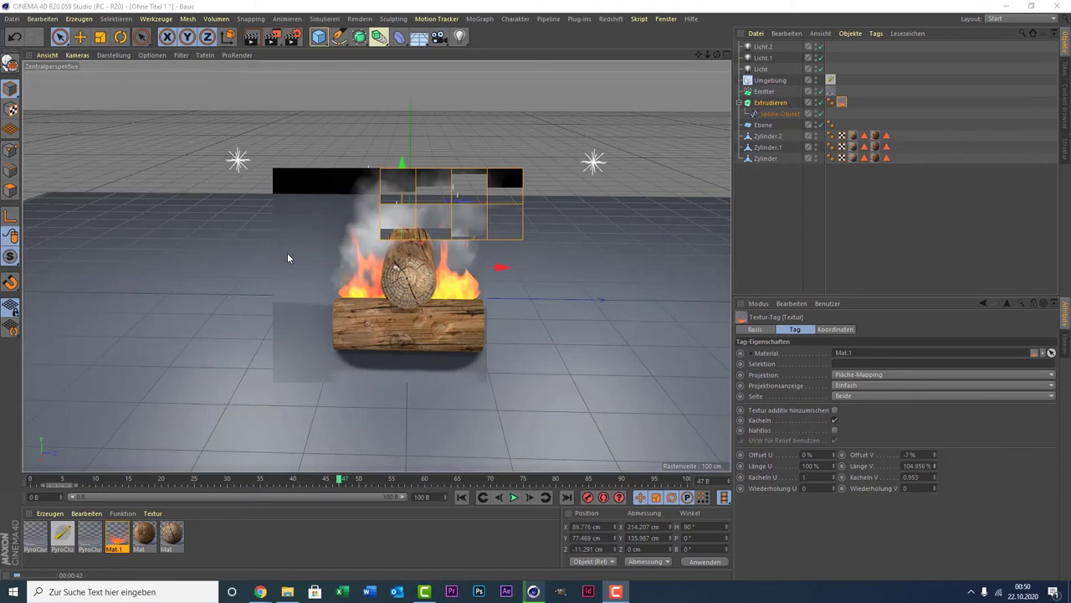
Step: Stop the render, lower the Extrudieren flame to Y 58.758 cm, and scrub to frame 37
click(456, 283)
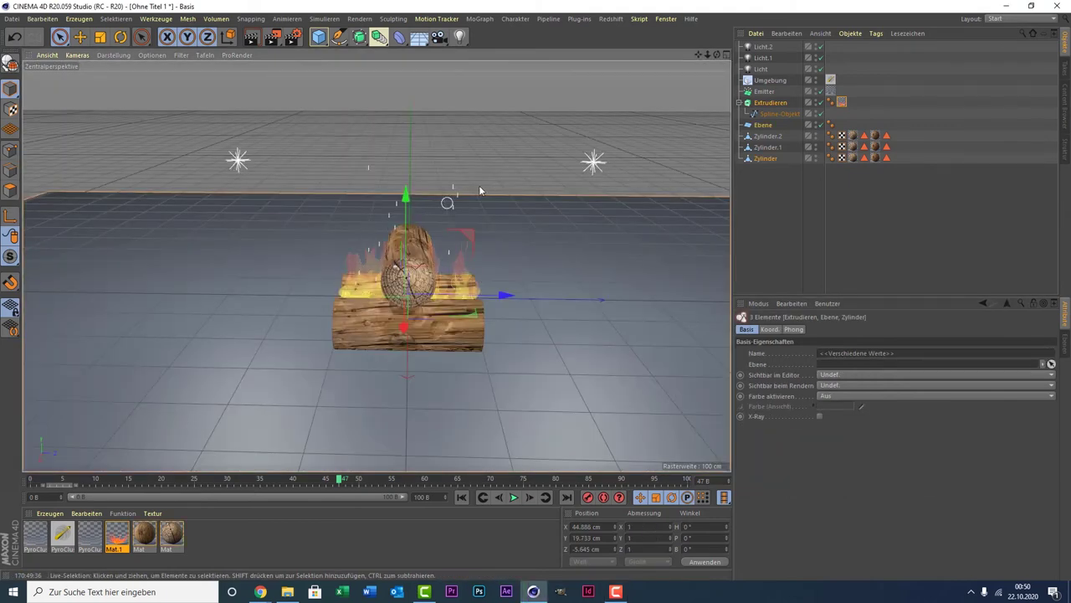
click(775, 103)
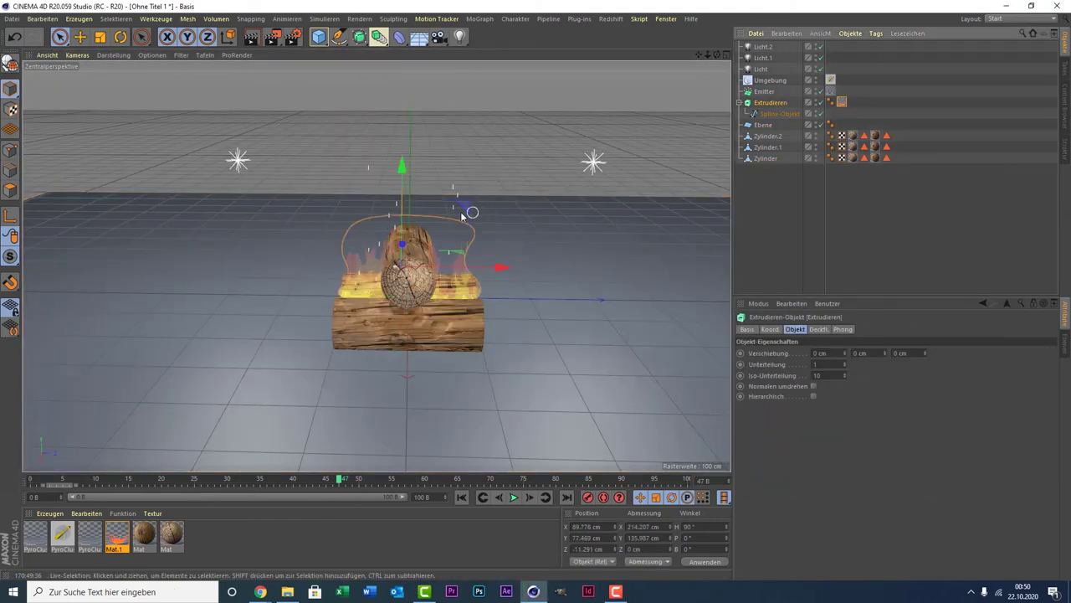
drag(402, 199, 402, 215)
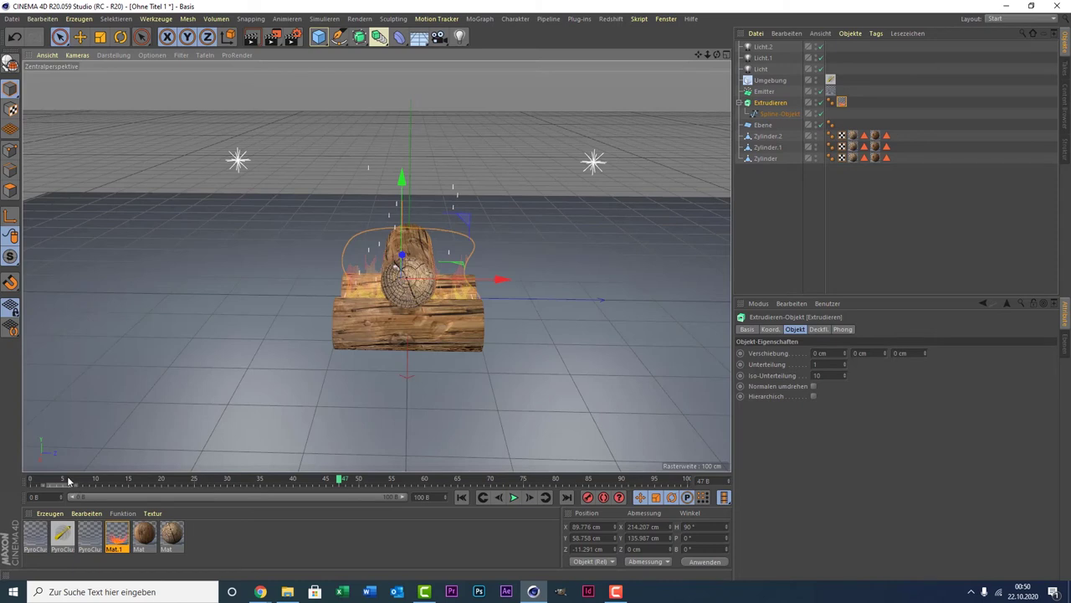
mouse_move(68, 481)
mouse_down()
mouse_move(25, 481)
mouse_move(276, 480)
mouse_up()
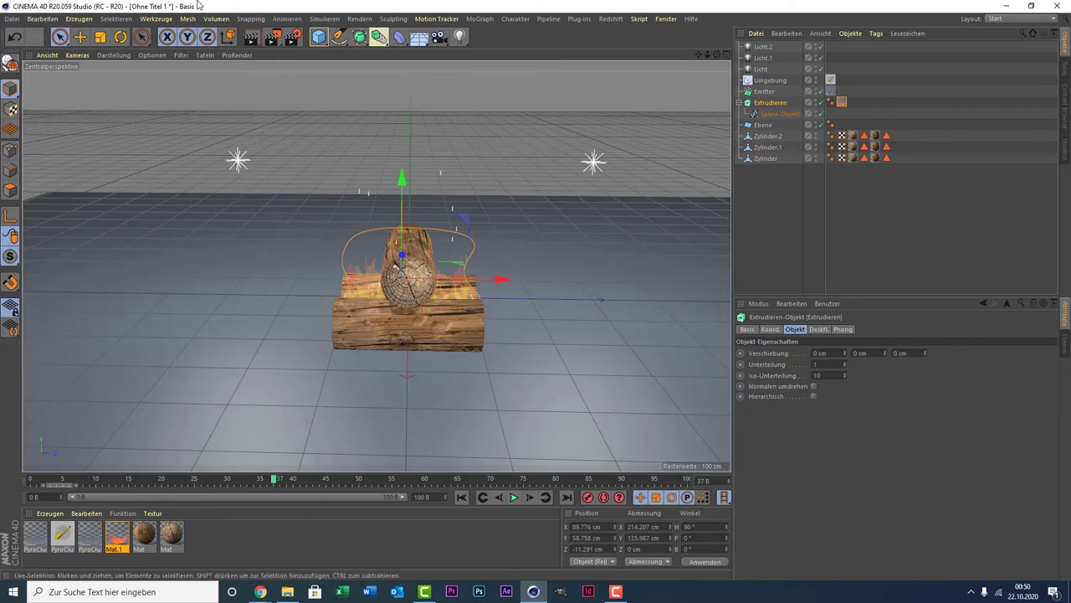
mouse_move(30, 483)
mouse_down()
mouse_move(64, 477)
mouse_move(12, 462)
mouse_move(183, 478)
mouse_up()
drag(227, 485, 277, 498)
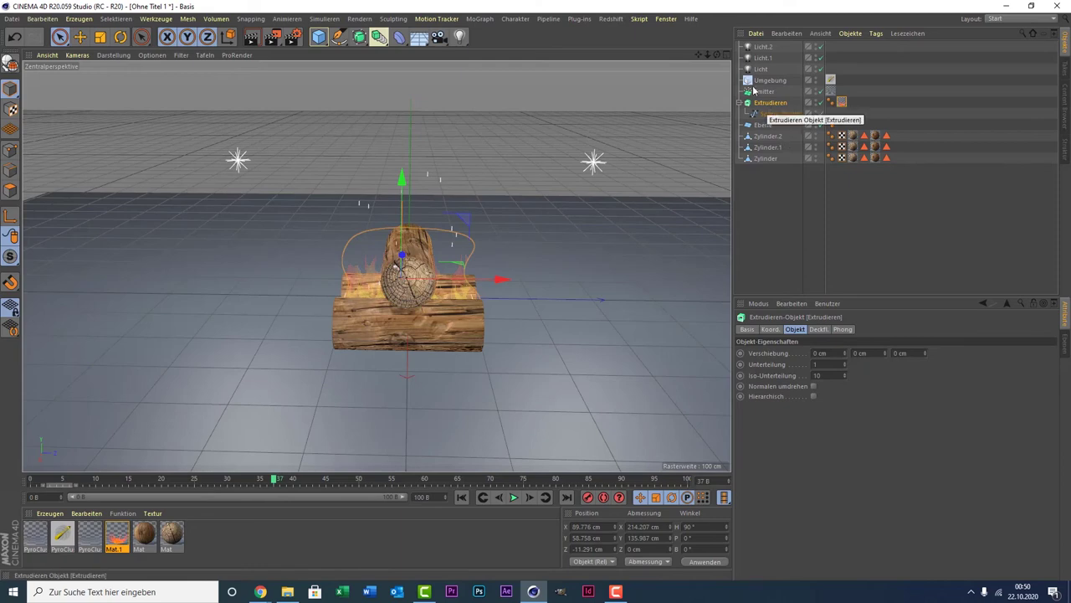
Step: Open Mat.1's Feuer shader and set its T-Frequenz to 1
double_click(116, 537)
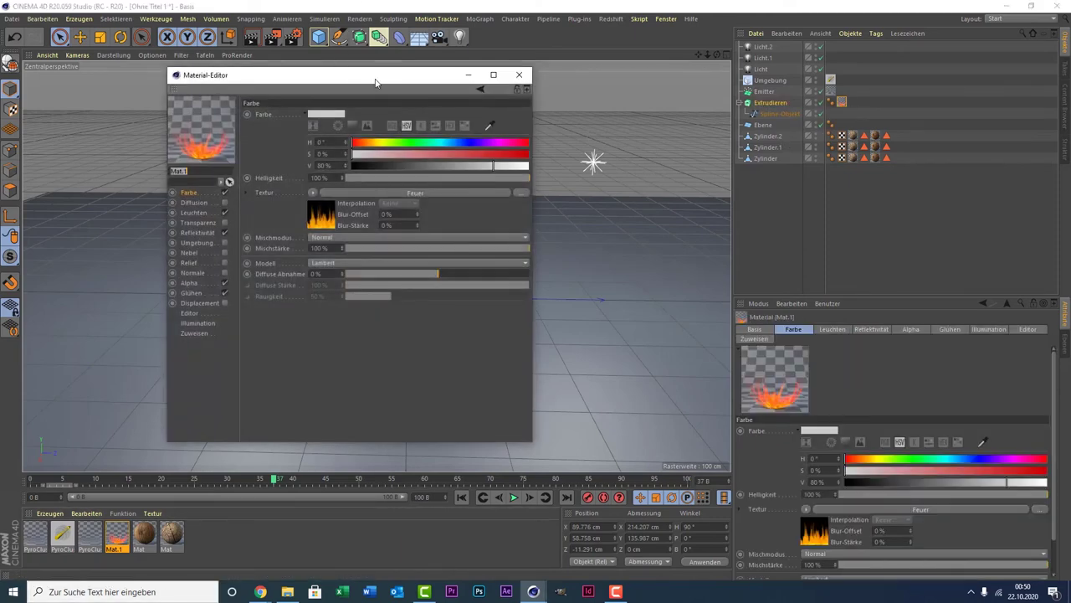
drag(376, 81, 763, 80)
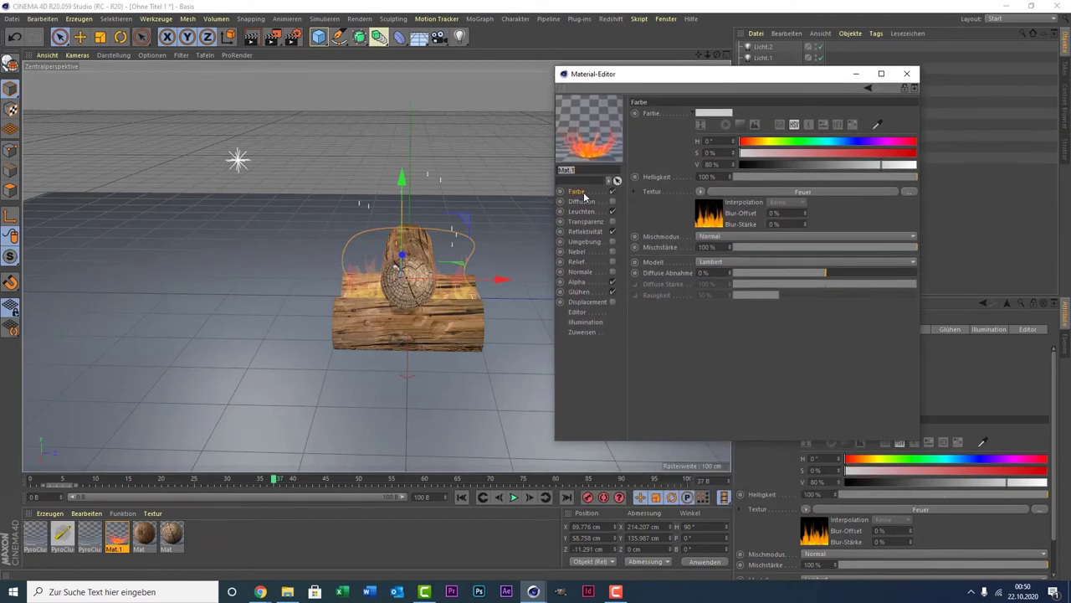
click(584, 195)
click(719, 221)
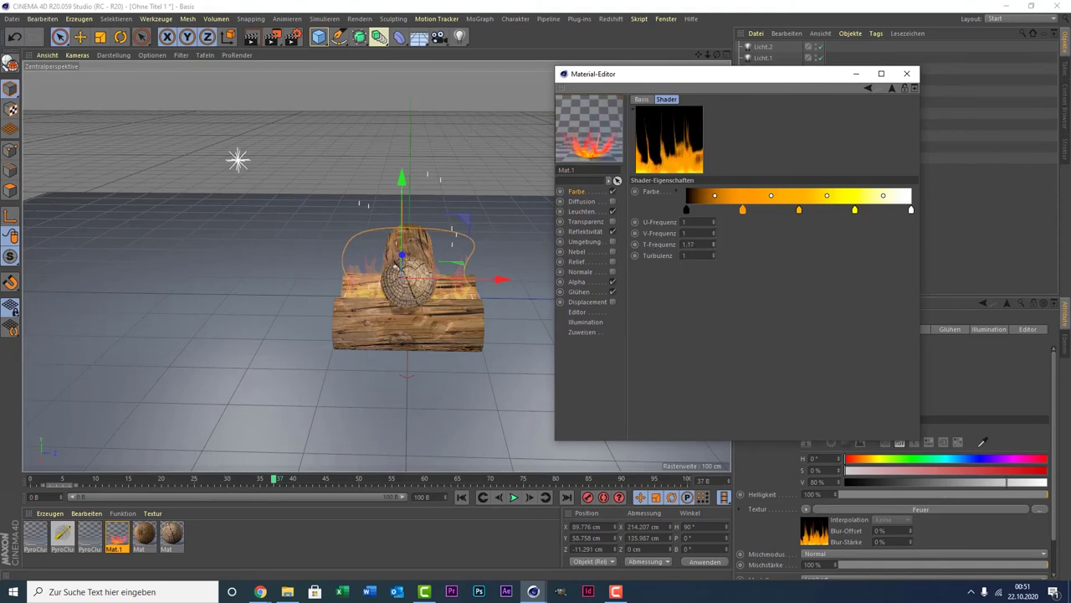
drag(713, 244, 713, 248)
double_click(688, 244)
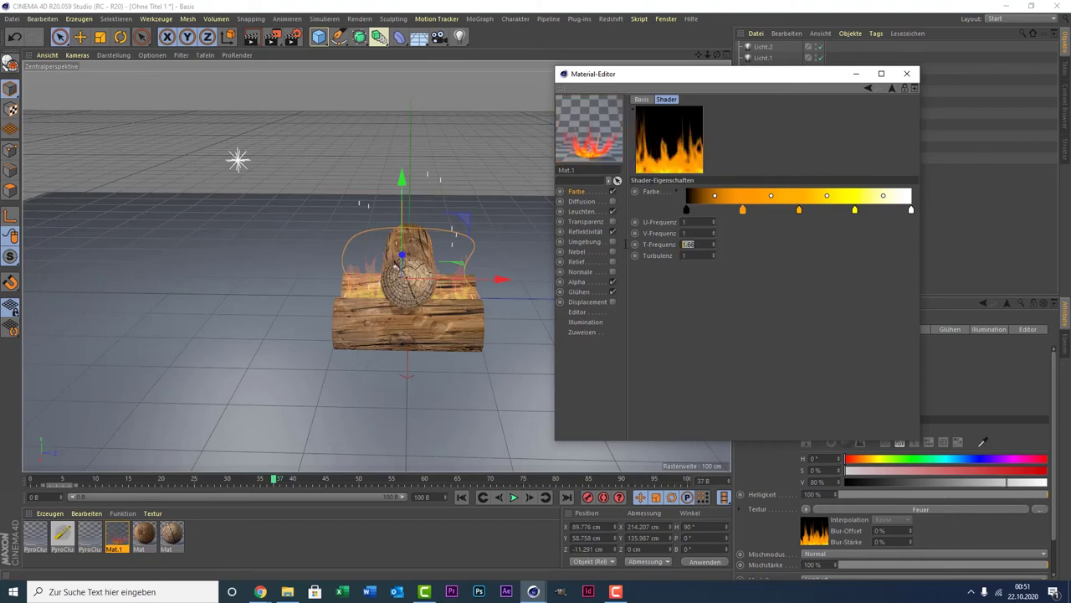
key(Return)
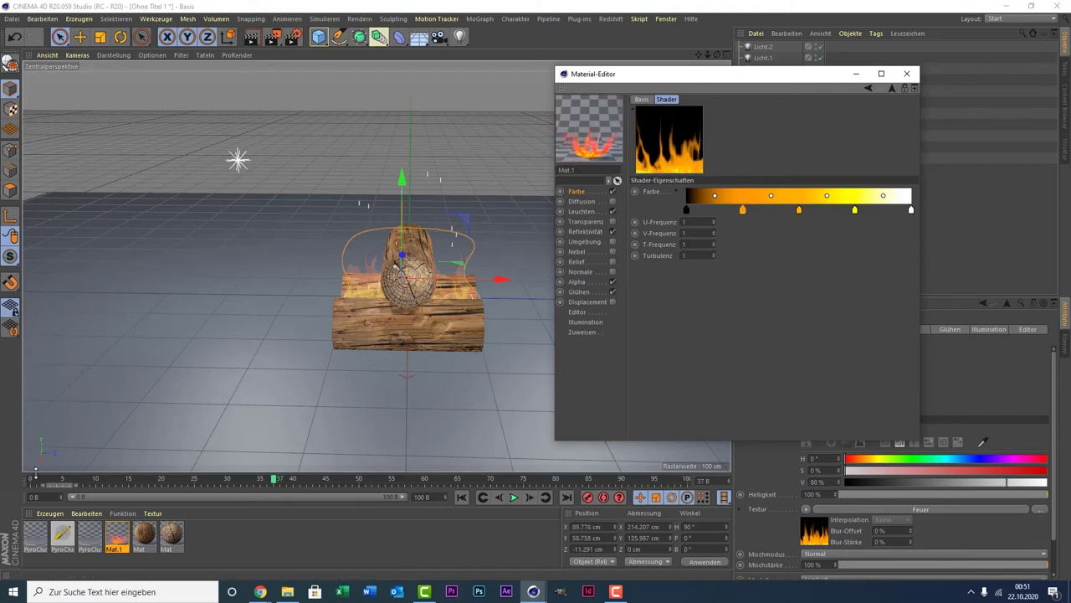
Step: Keyframe T-Frequenz at 1 on frame 0 and at 2 on frame 100
click(37, 483)
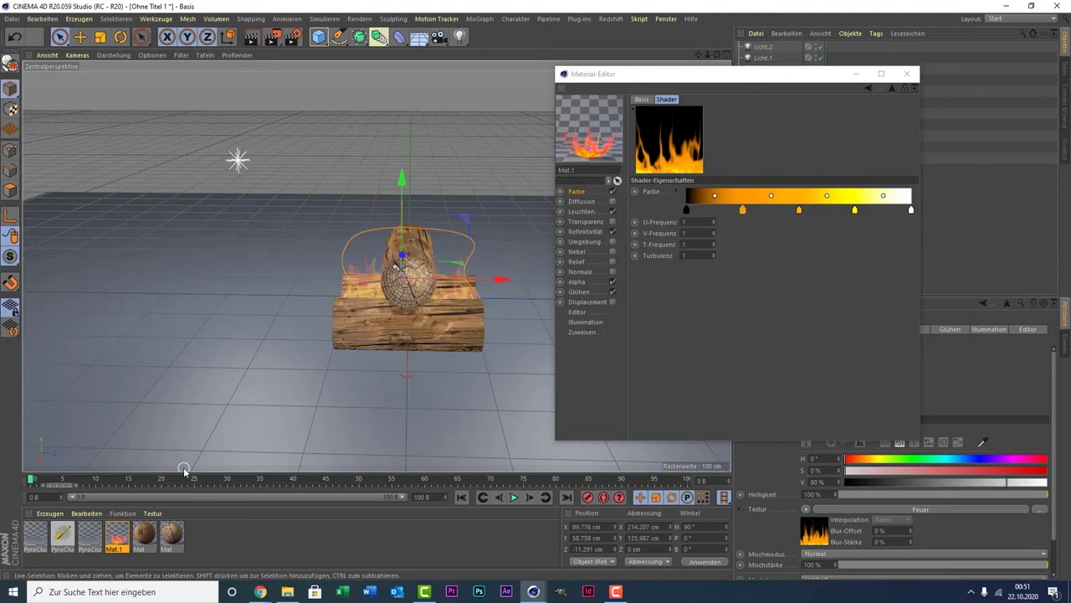
click(635, 245)
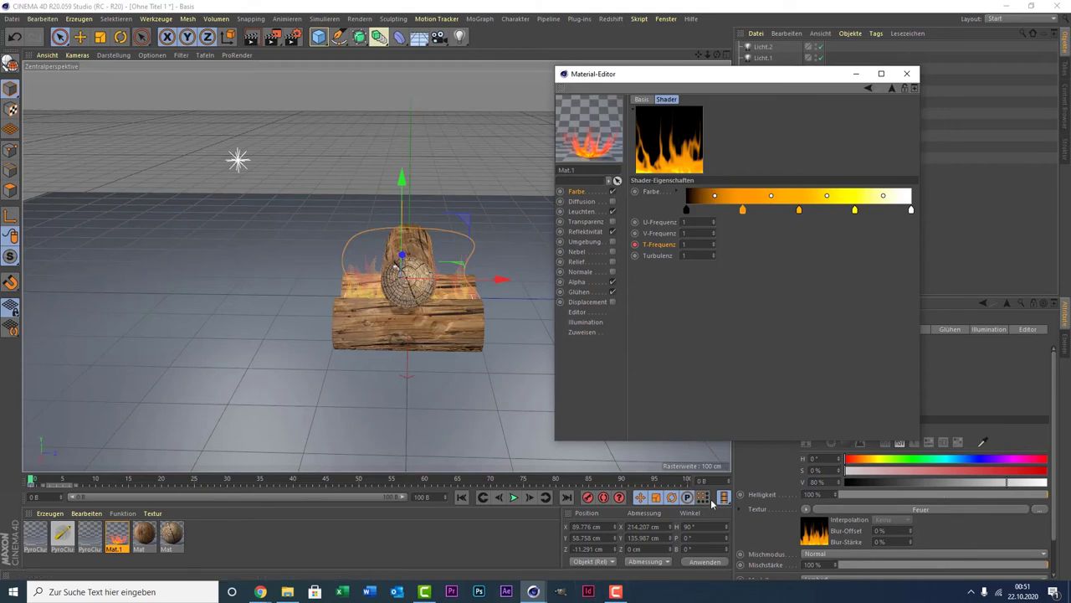
click(686, 480)
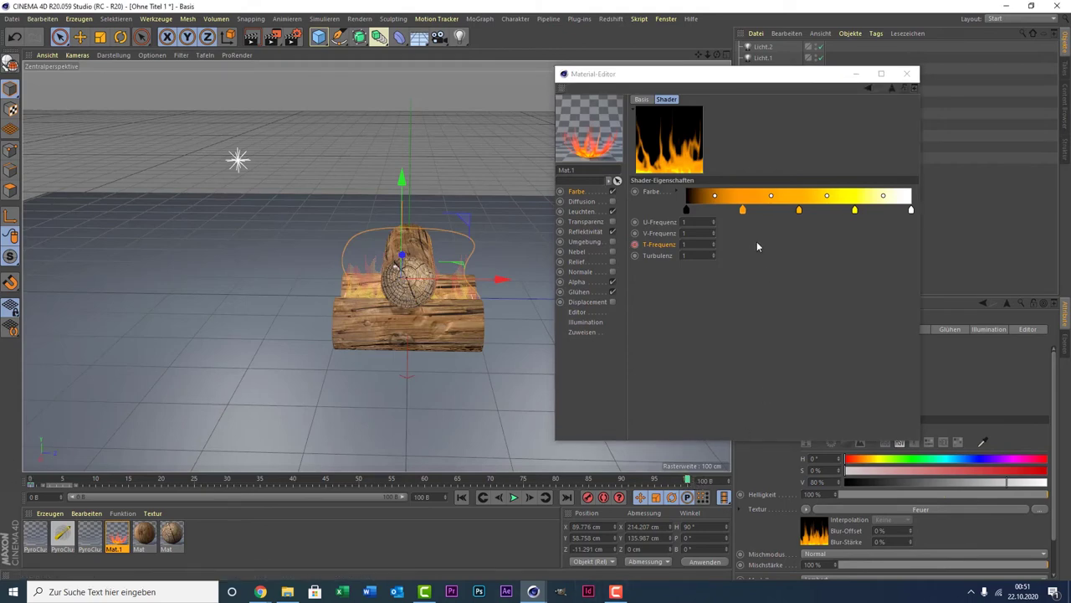
drag(701, 244, 623, 243)
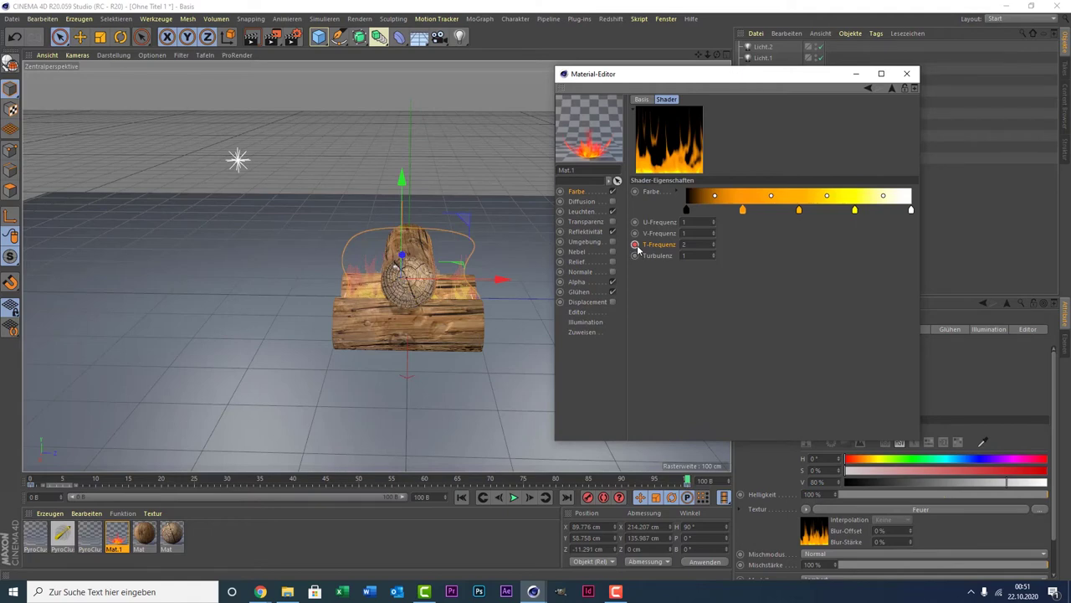
click(636, 245)
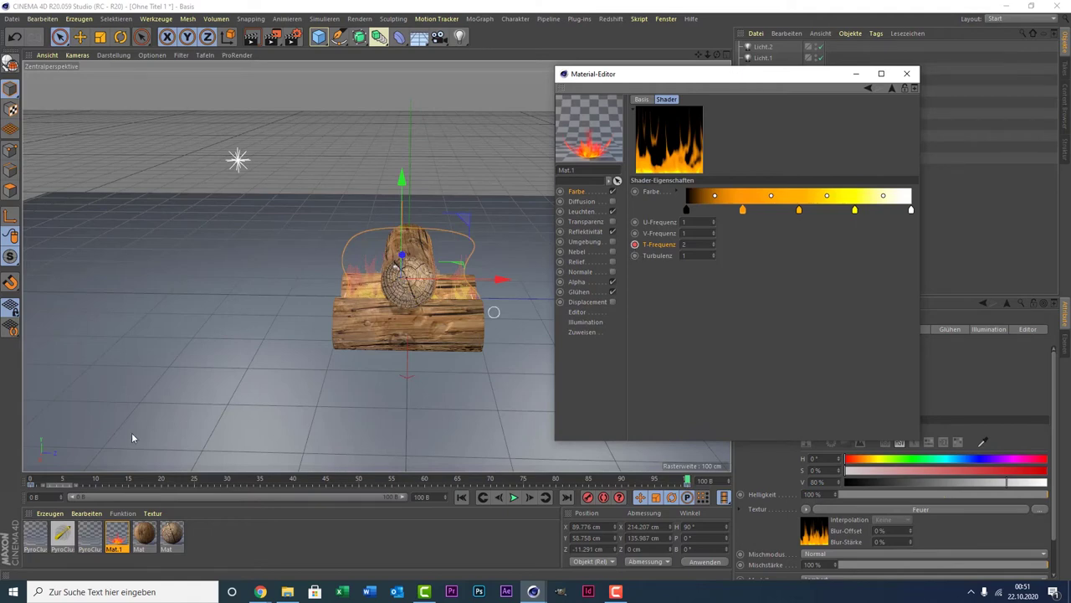
Step: Play the animation from frame 0 to test the flames, then close the Material-Editor
click(31, 479)
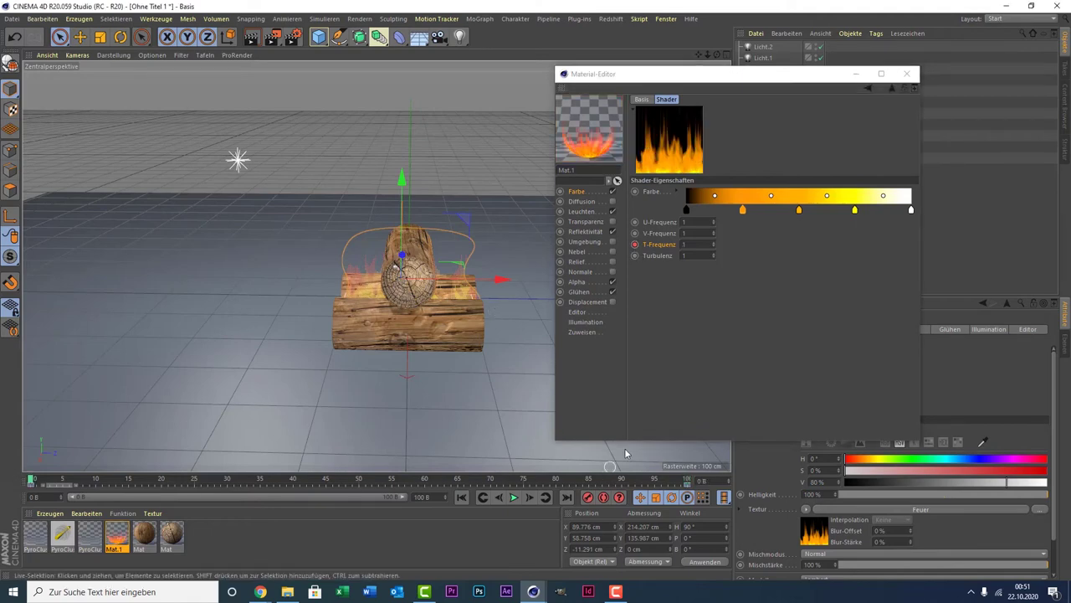
click(514, 497)
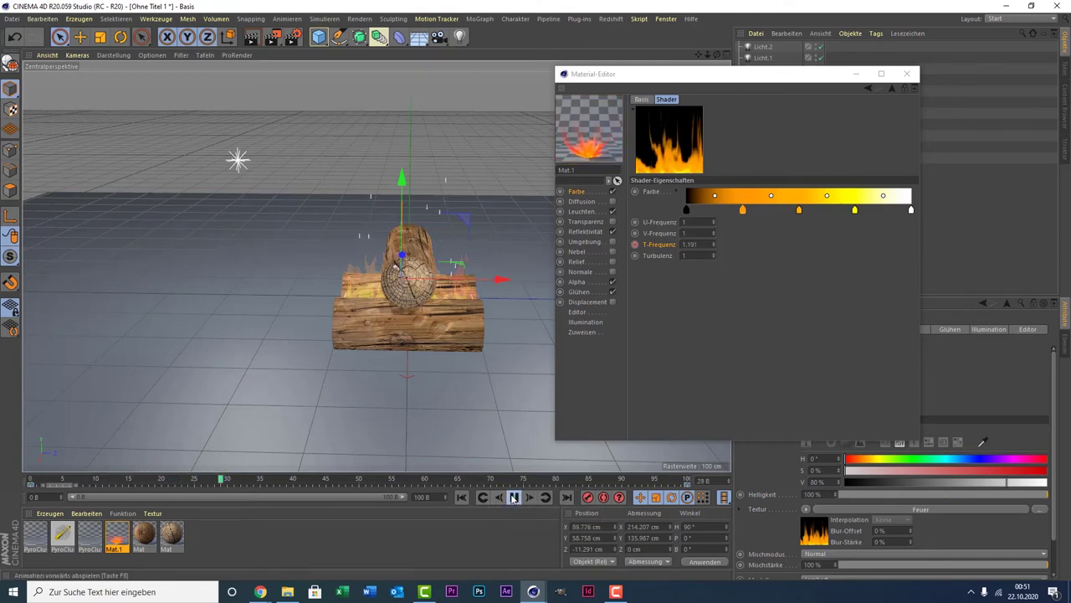
click(514, 497)
click(514, 497)
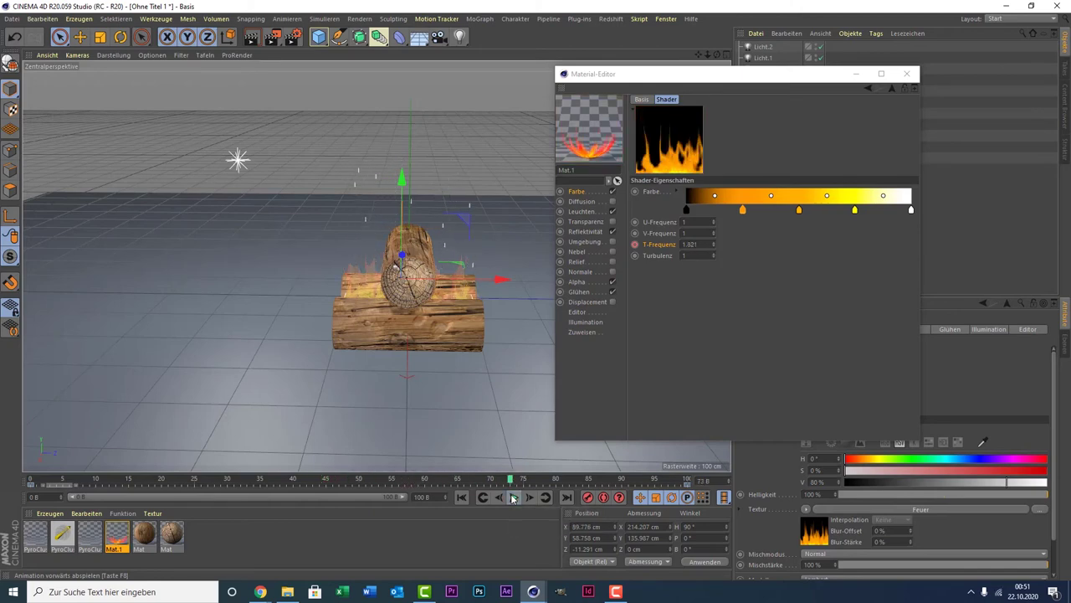
click(514, 497)
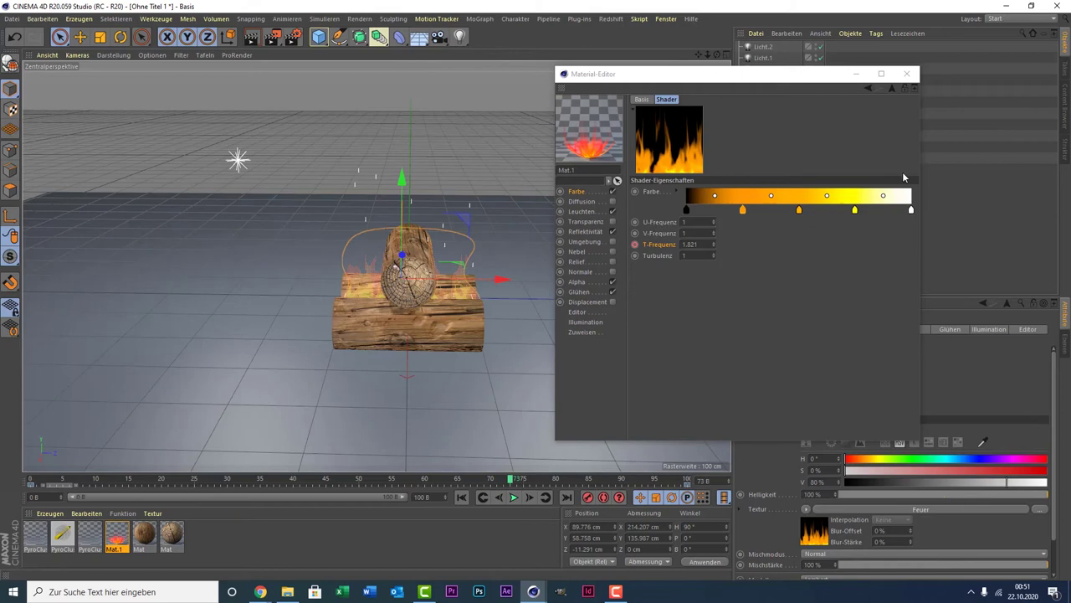
click(906, 73)
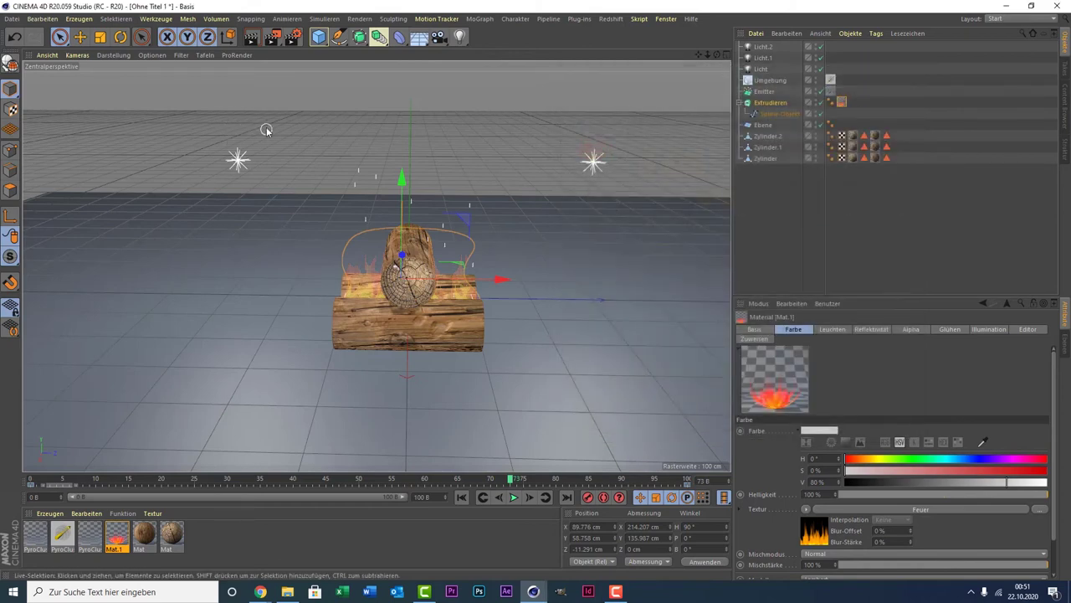
Step: Render a 101-frame preview.mp4 via Vorschau erzeugen, play it in the Bild-Manager, and close it
click(274, 45)
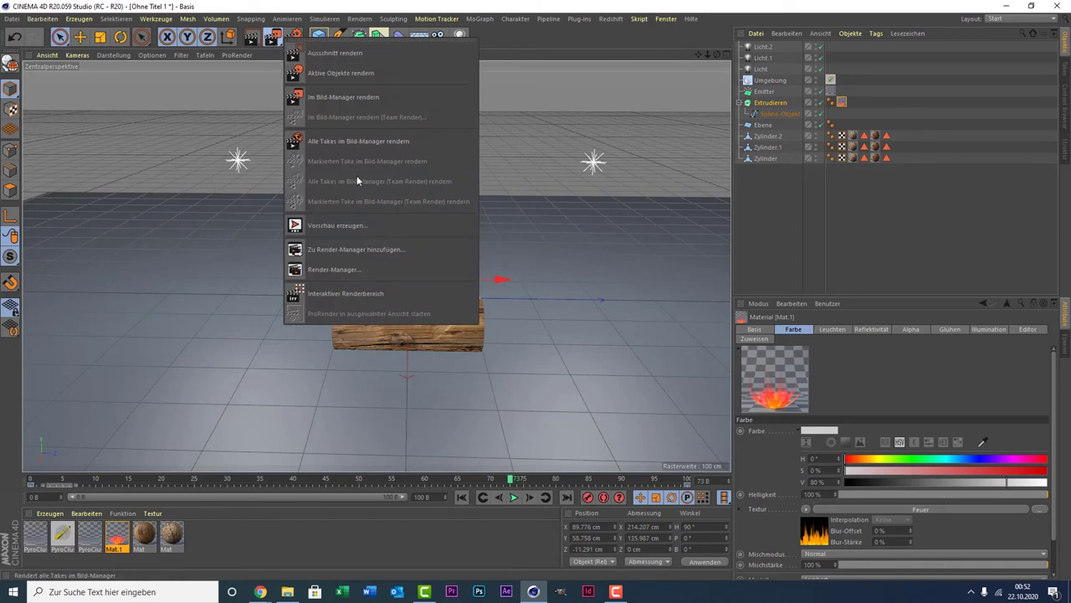
click(365, 225)
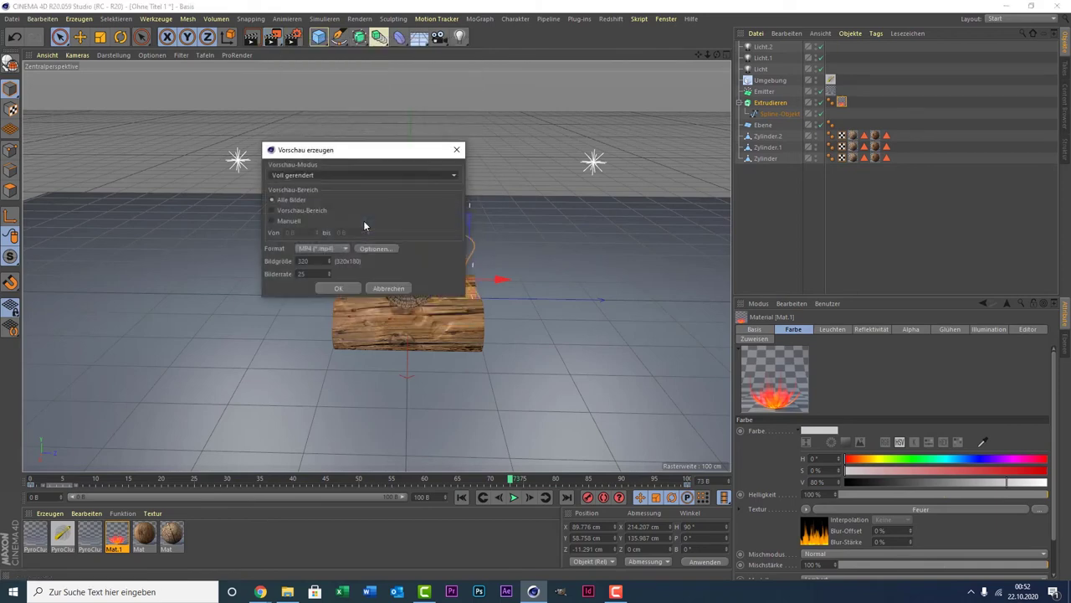
click(339, 288)
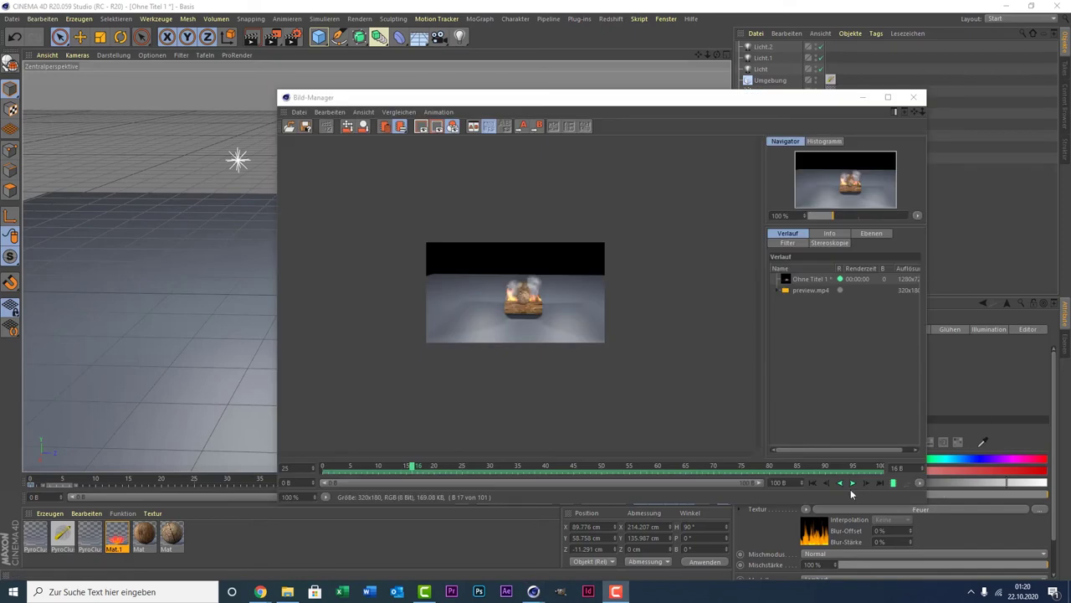
click(853, 484)
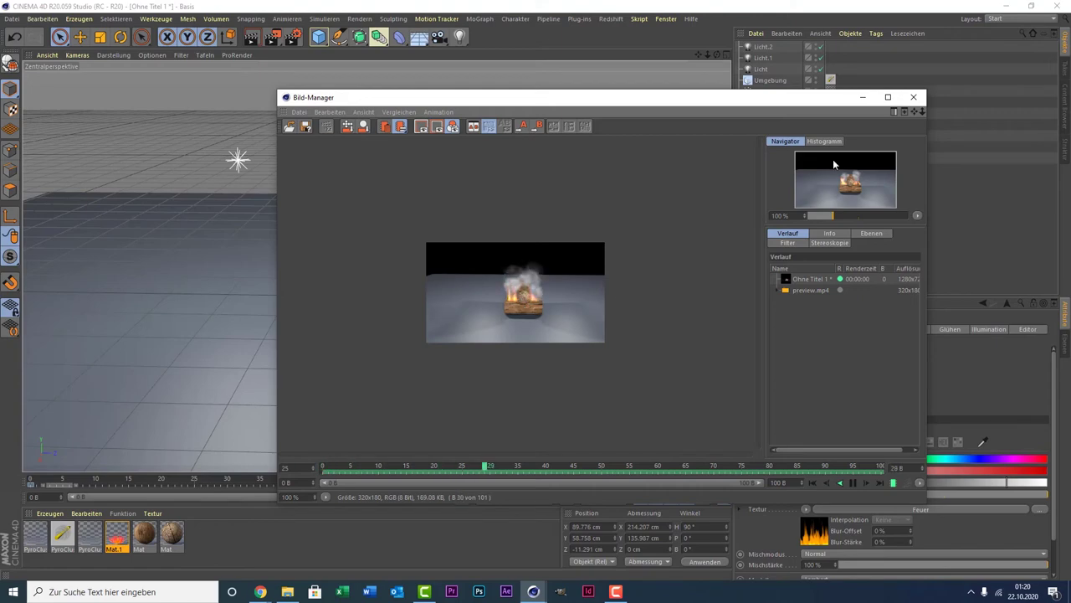
click(917, 100)
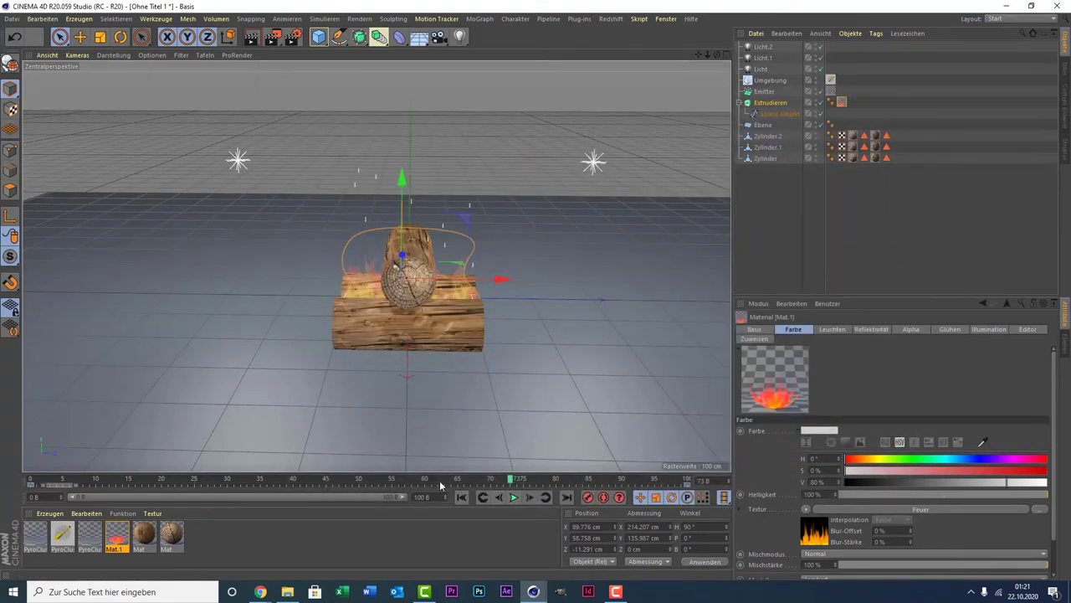
Step: Rewind to frame 0, set the Emitter's vertical angle to 60°, and play back the sparks
drag(441, 486, 31, 481)
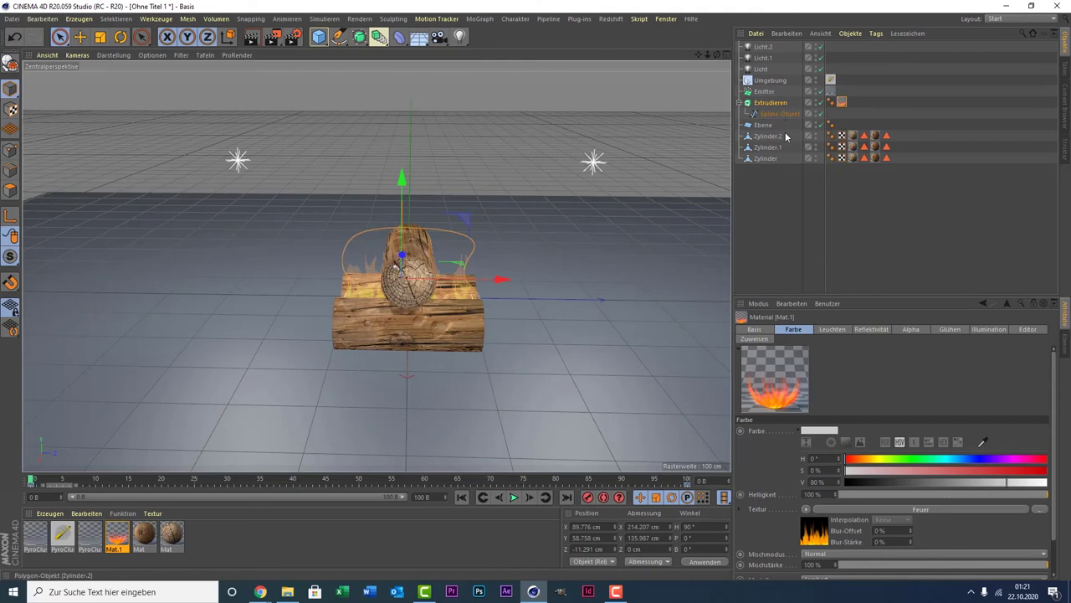
click(764, 91)
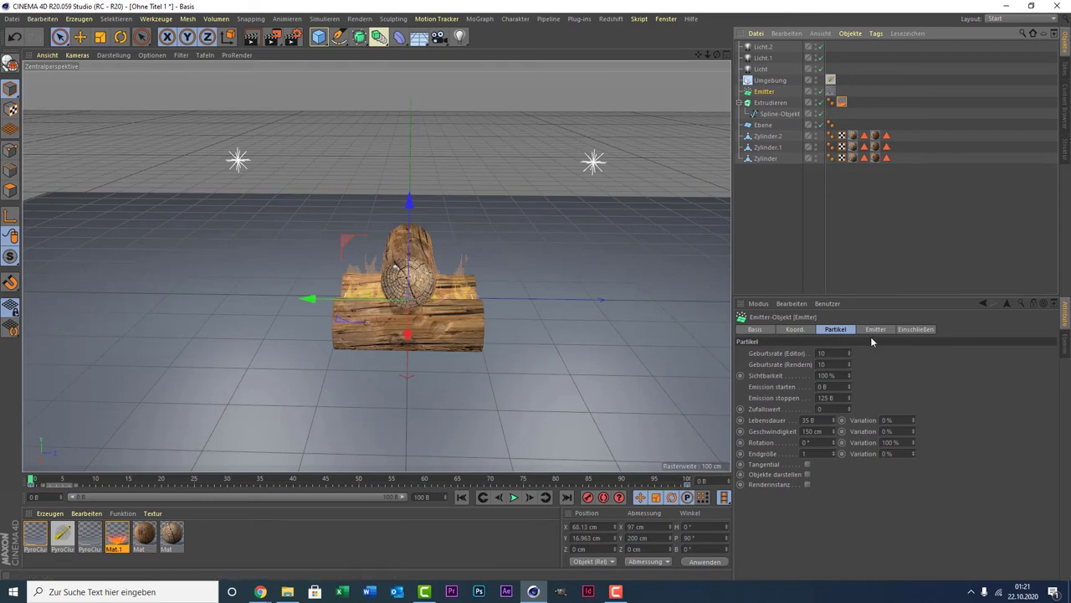
click(875, 330)
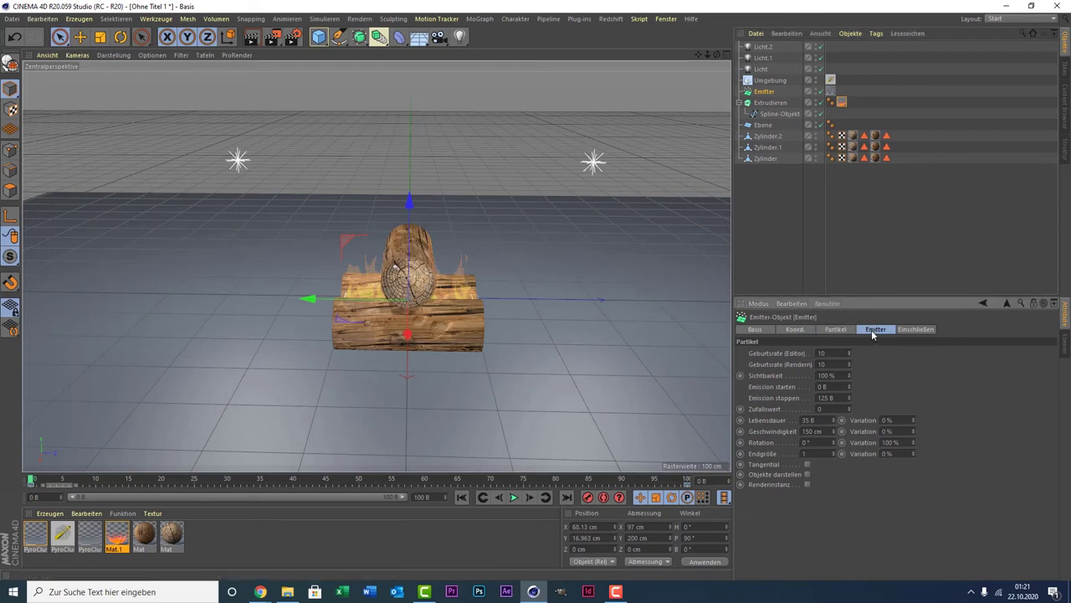
double_click(790, 397)
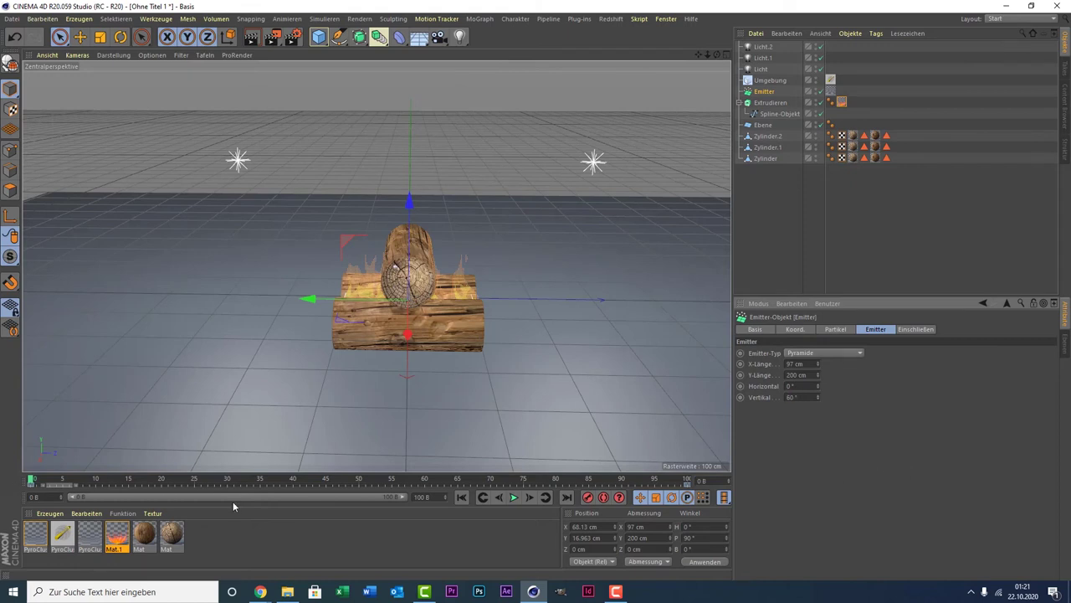
click(514, 497)
click(514, 497)
Step: Add a Würfel cube, raise it, and scale it up uniformly around the logs
click(320, 40)
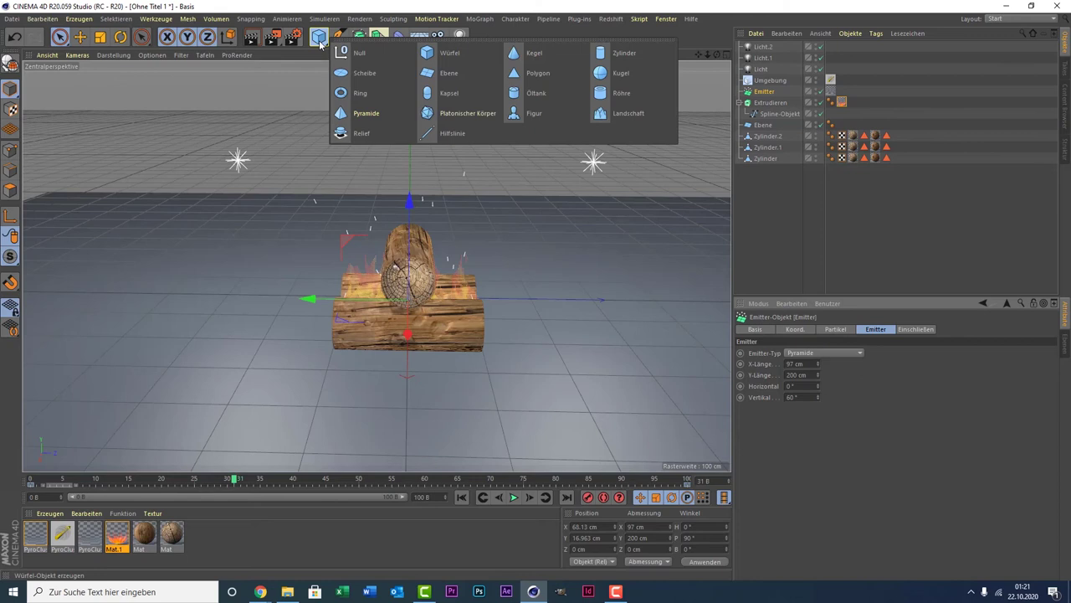
click(426, 56)
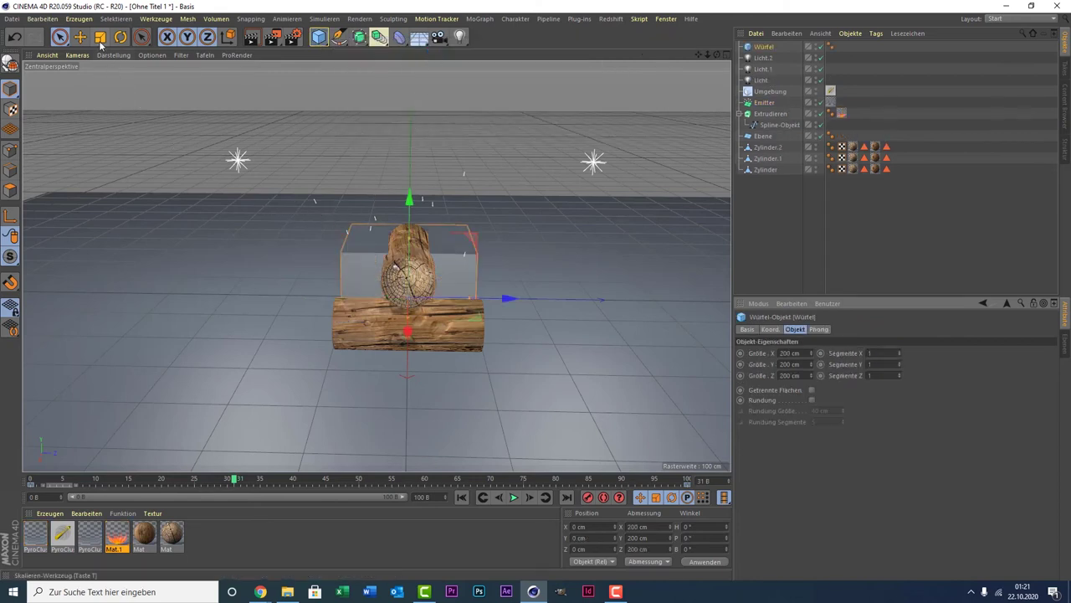
drag(409, 201, 418, 121)
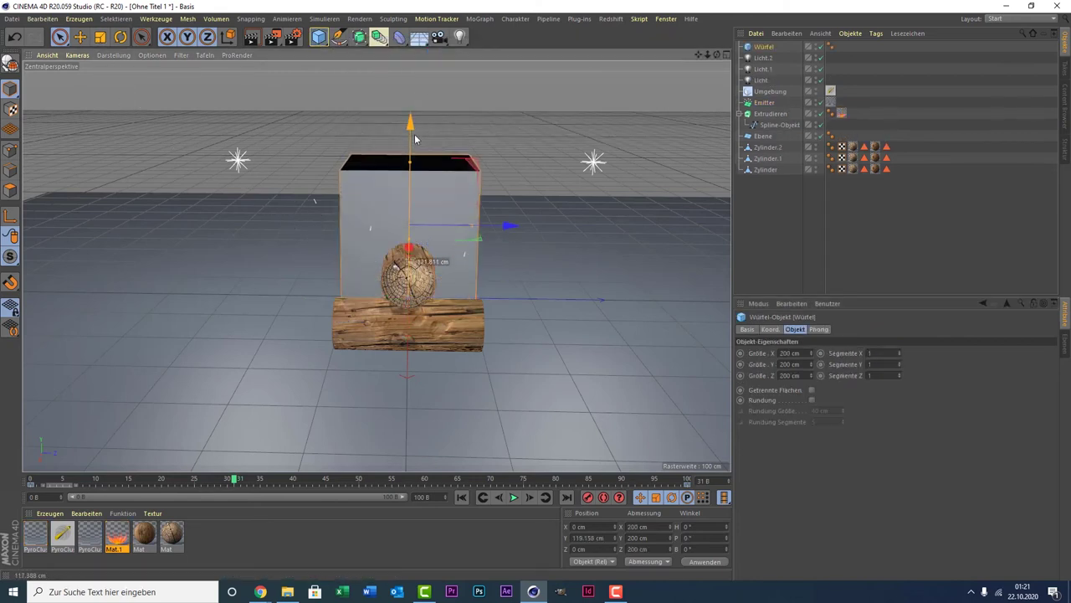
click(100, 36)
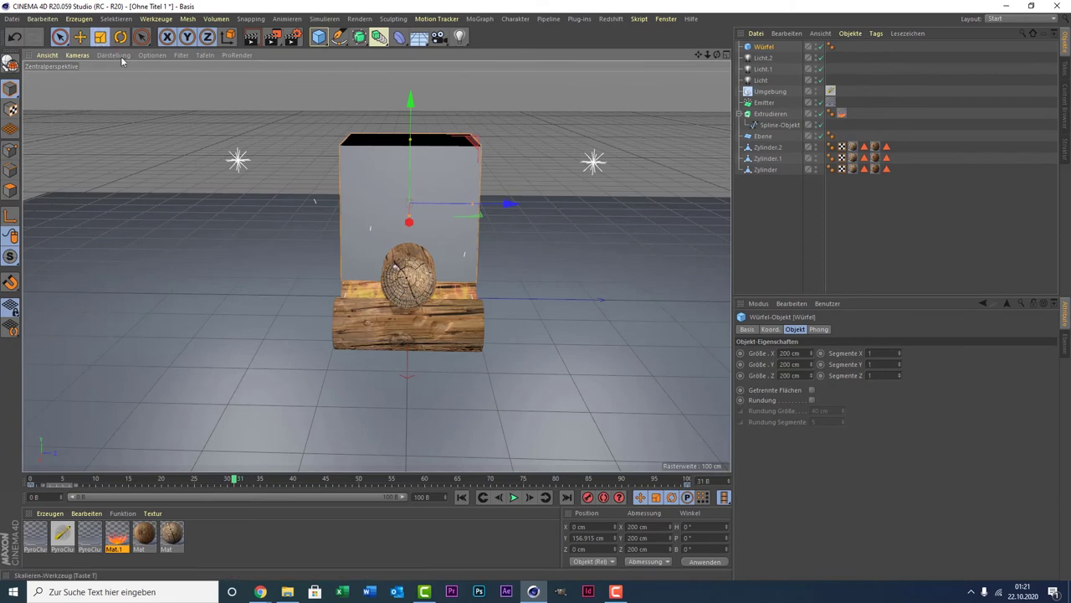
mouse_move(124, 63)
mouse_down()
mouse_move(335, 67)
mouse_move(243, 147)
mouse_up()
scroll(450, 142, down, 3)
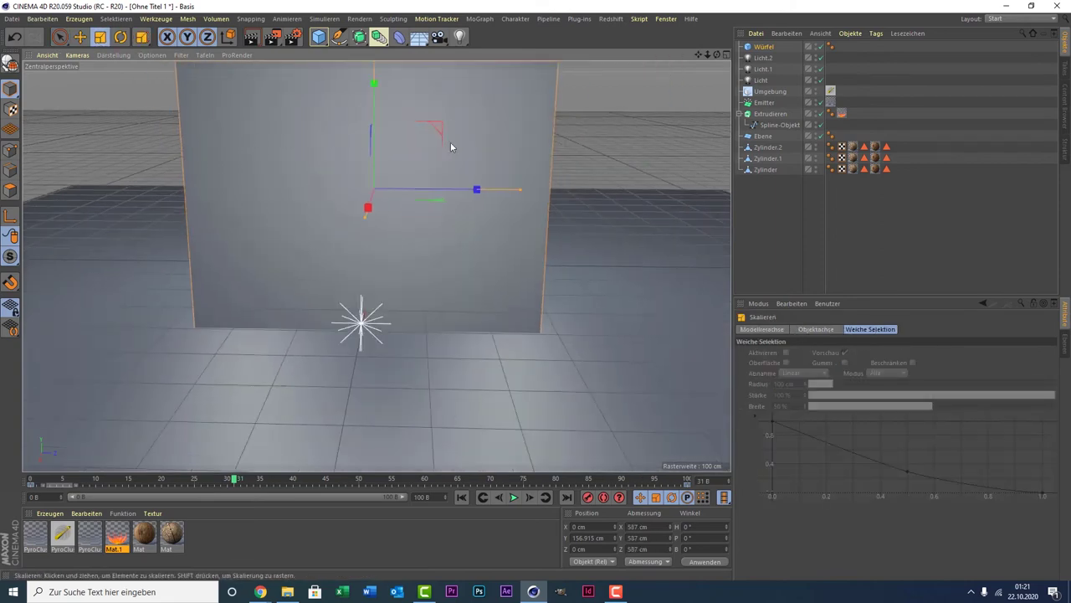
scroll(586, 134, down, 2)
scroll(77, 67, up, 2)
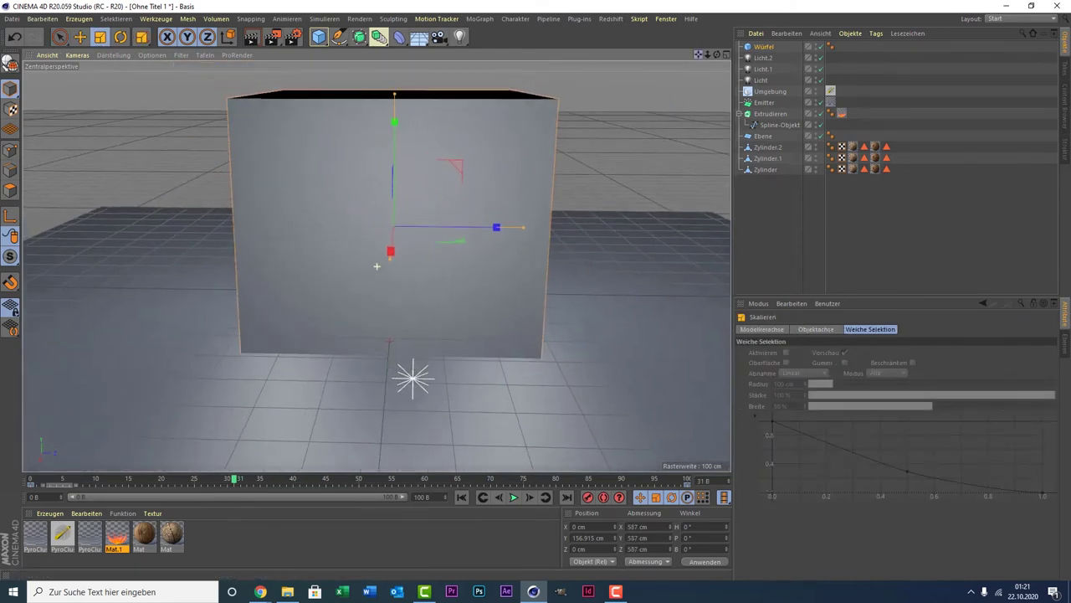
Step: Resize the cube to about 587 × 424 × 816 cm and raise it to Y 176 cm
click(60, 37)
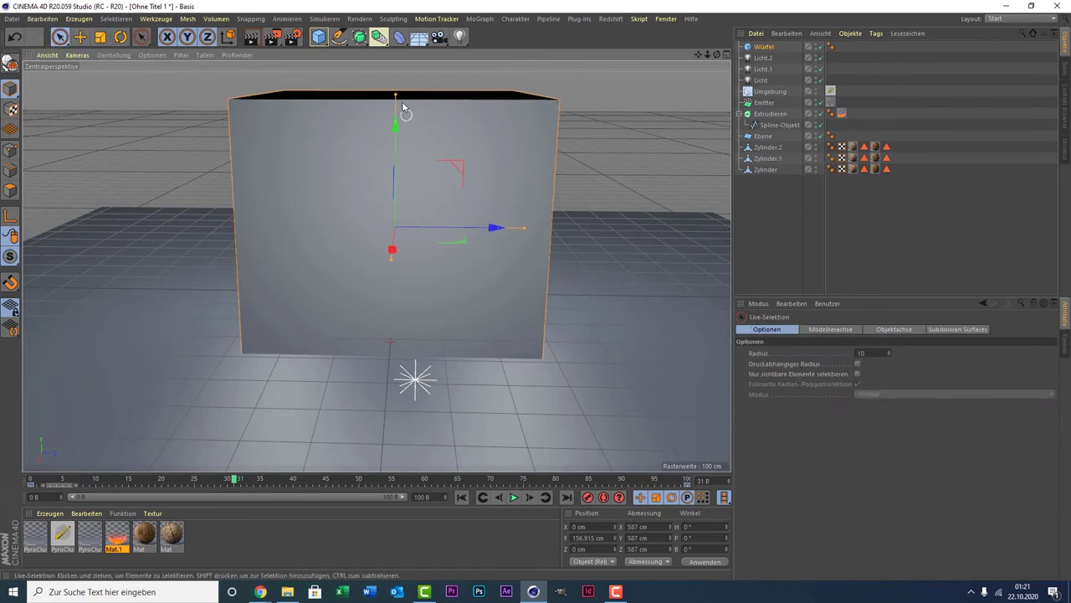
drag(399, 101, 407, 150)
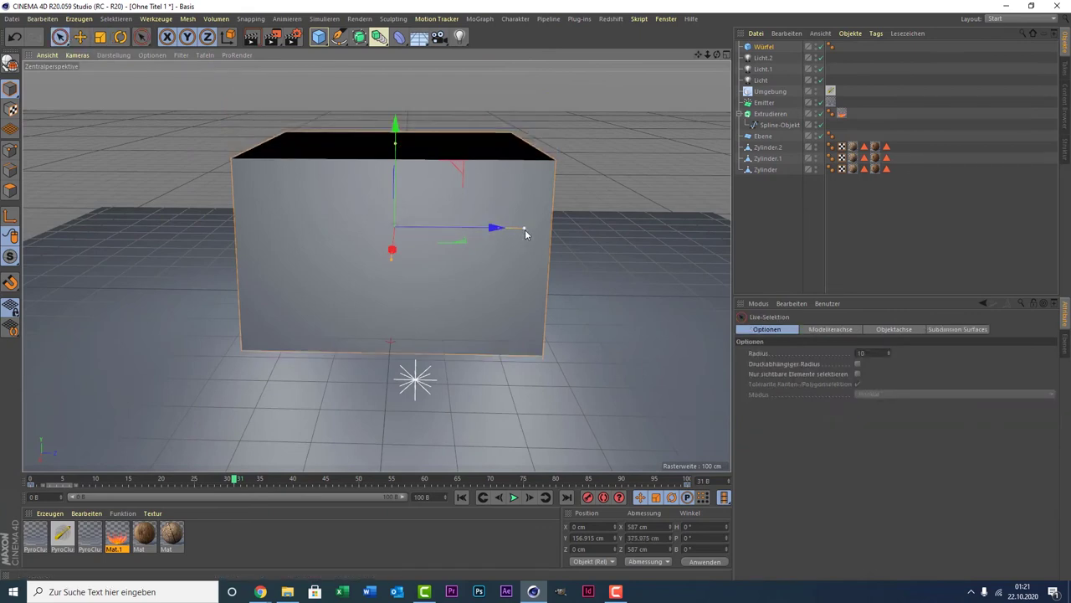
drag(522, 234, 575, 239)
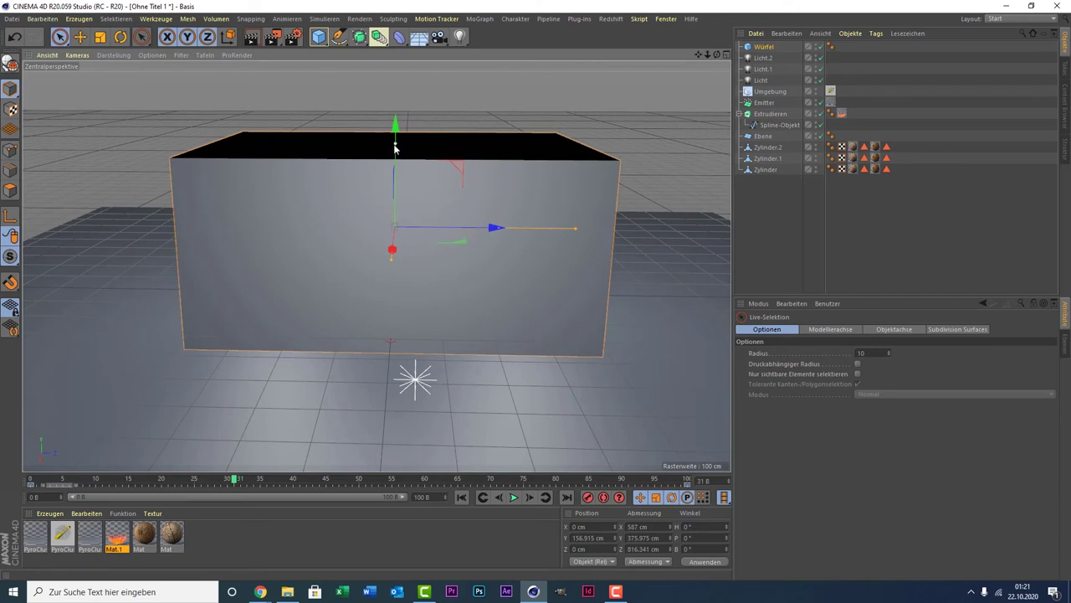
drag(396, 146, 397, 121)
middle_click(409, 176)
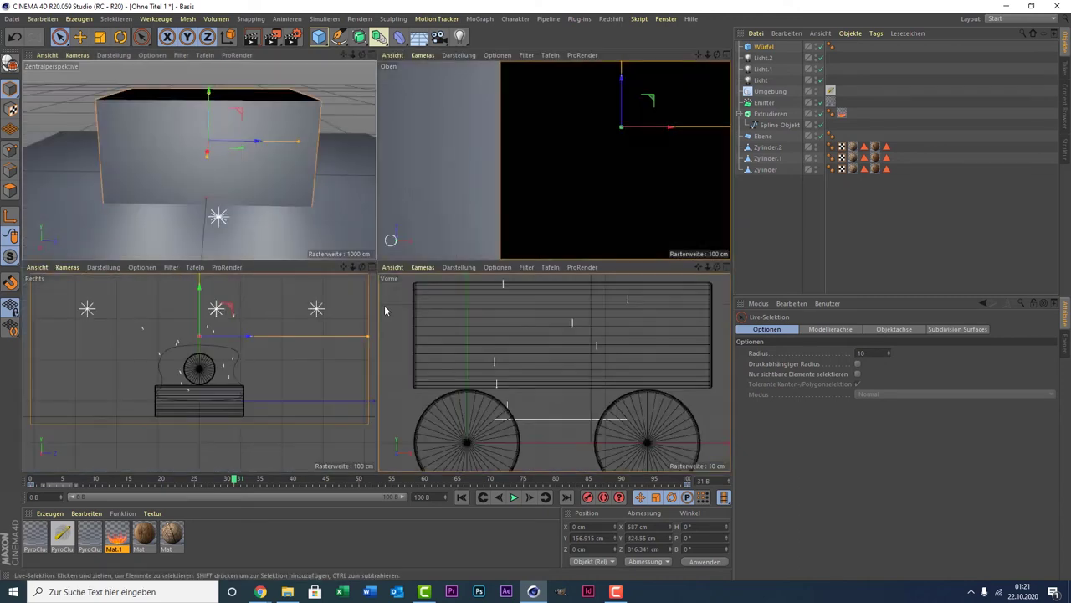
middle_click(445, 332)
scroll(511, 322, down, 5)
scroll(509, 310, down, 2)
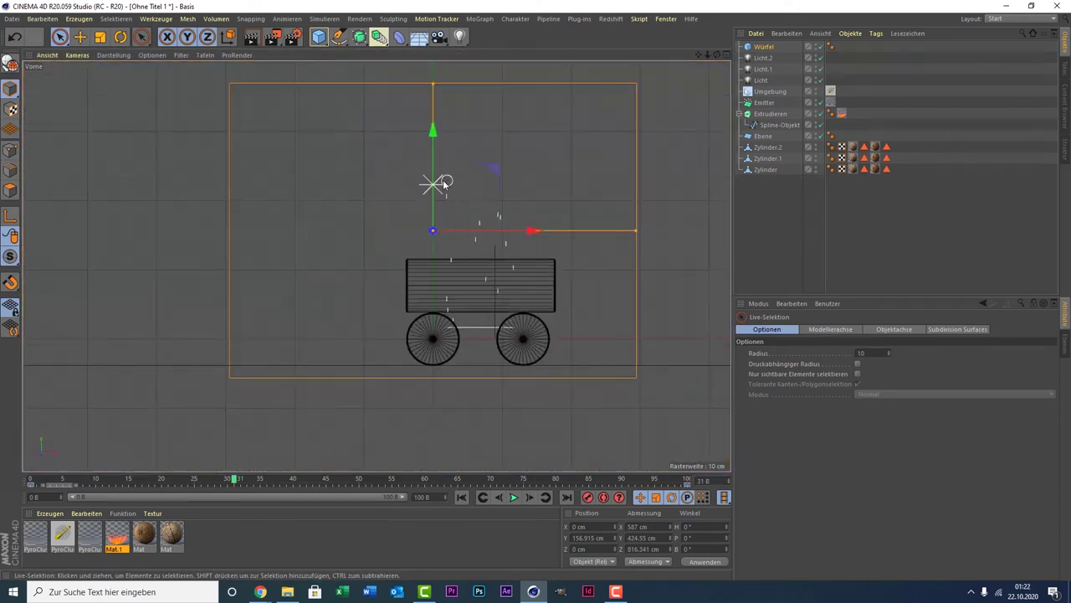
drag(437, 163, 437, 150)
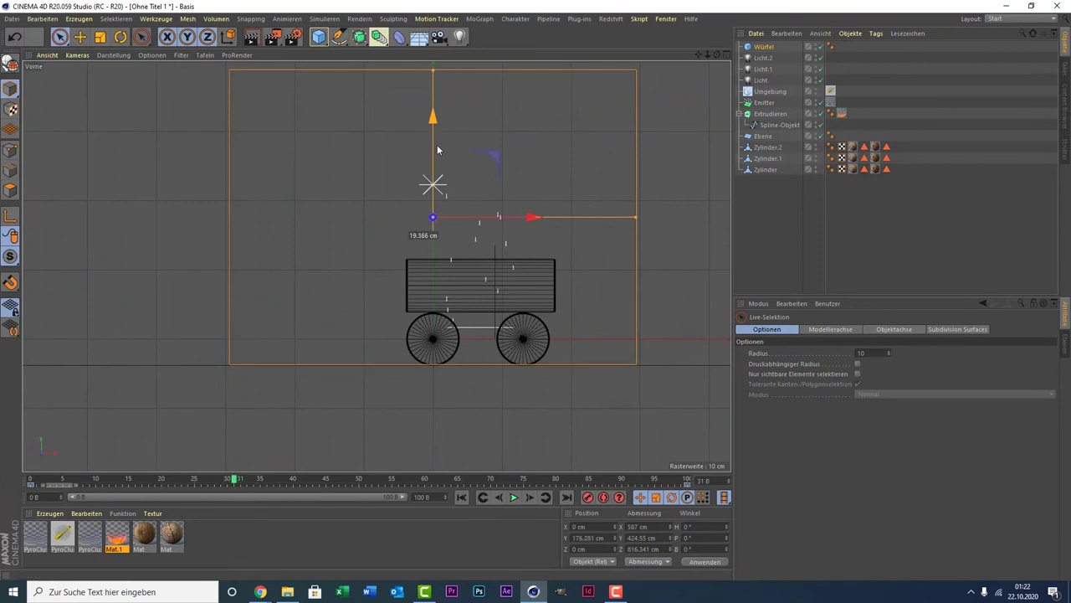
drag(529, 219, 555, 223)
middle_click(261, 217)
middle_click(210, 184)
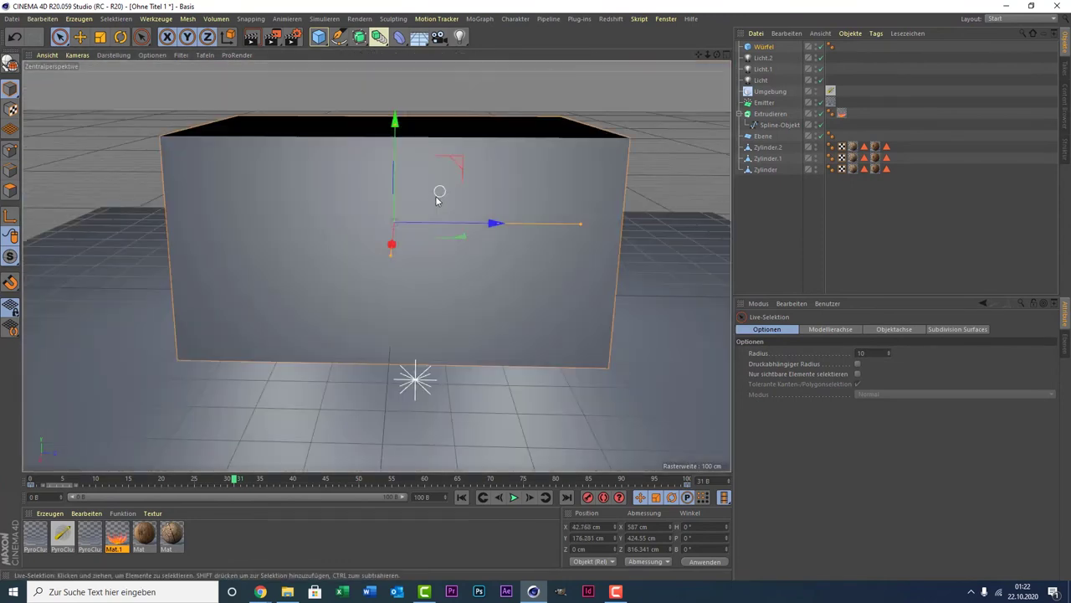
Step: Enable Rundung on the Würfel with 12 Rundung Segmente and a 5 cm Rundung Größe
click(763, 47)
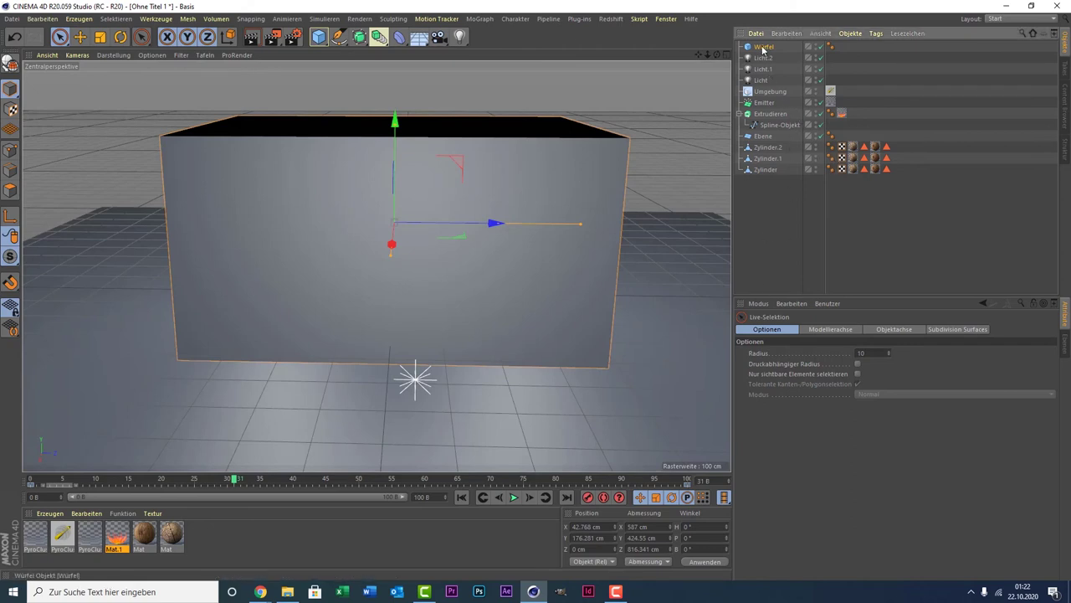
click(811, 400)
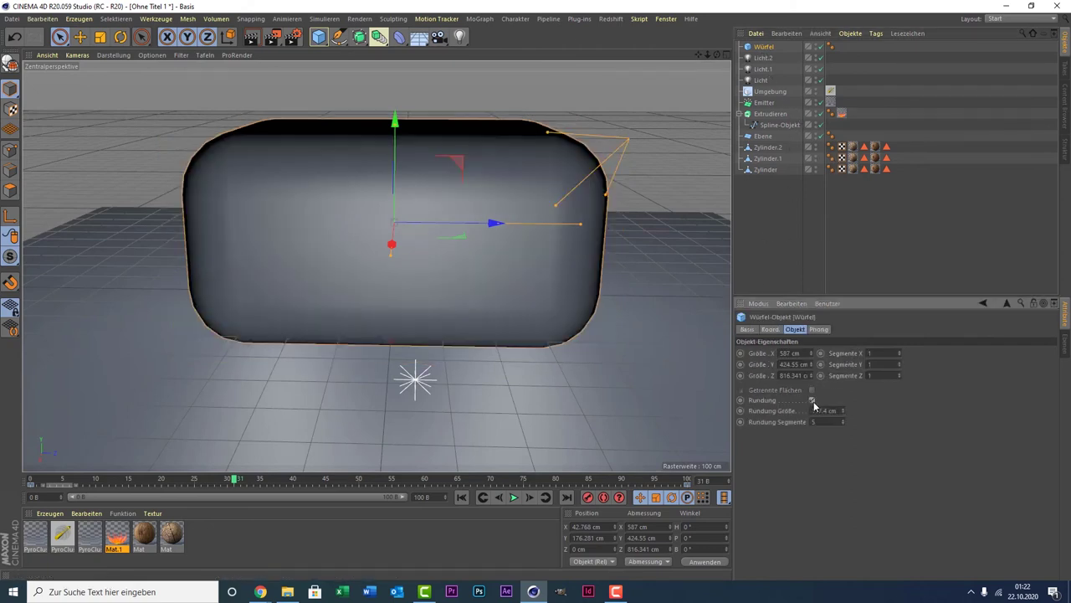
drag(842, 425, 842, 469)
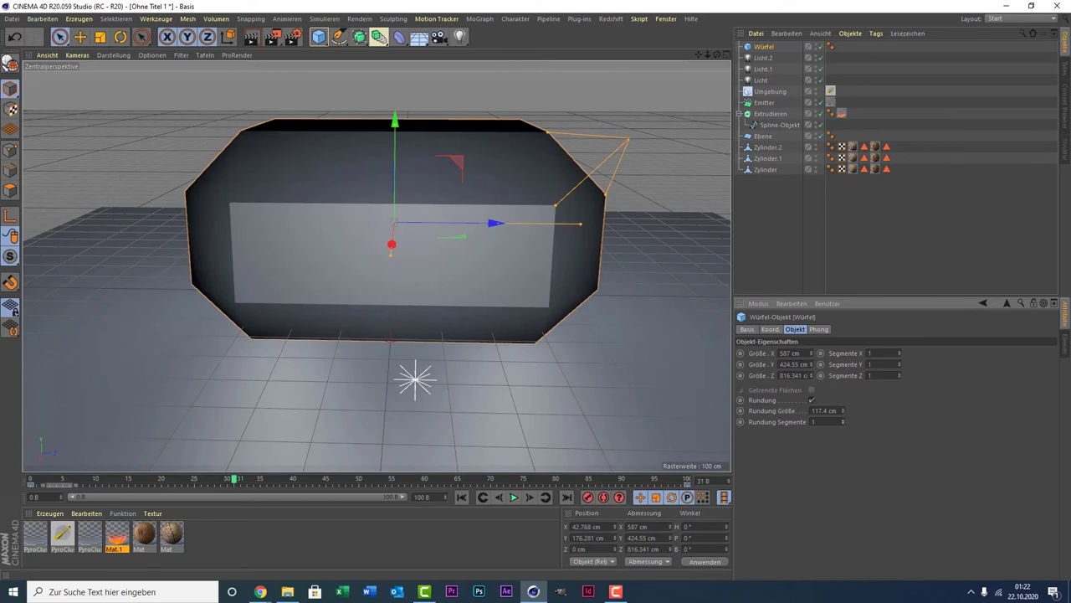
mouse_move(842, 421)
mouse_down()
mouse_move(842, 385)
mouse_move(842, 485)
mouse_up()
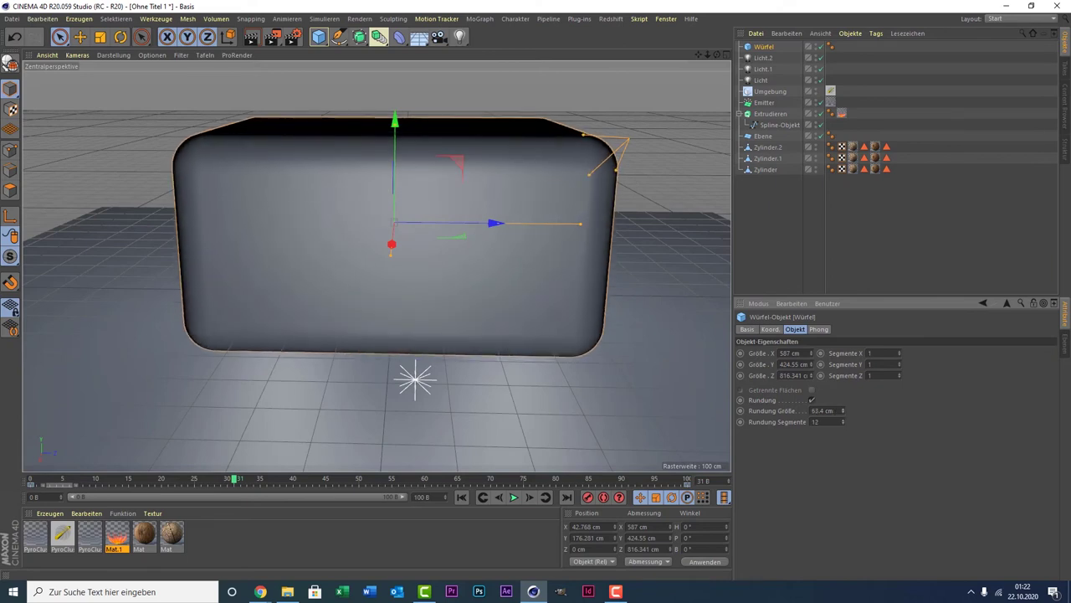
click(843, 409)
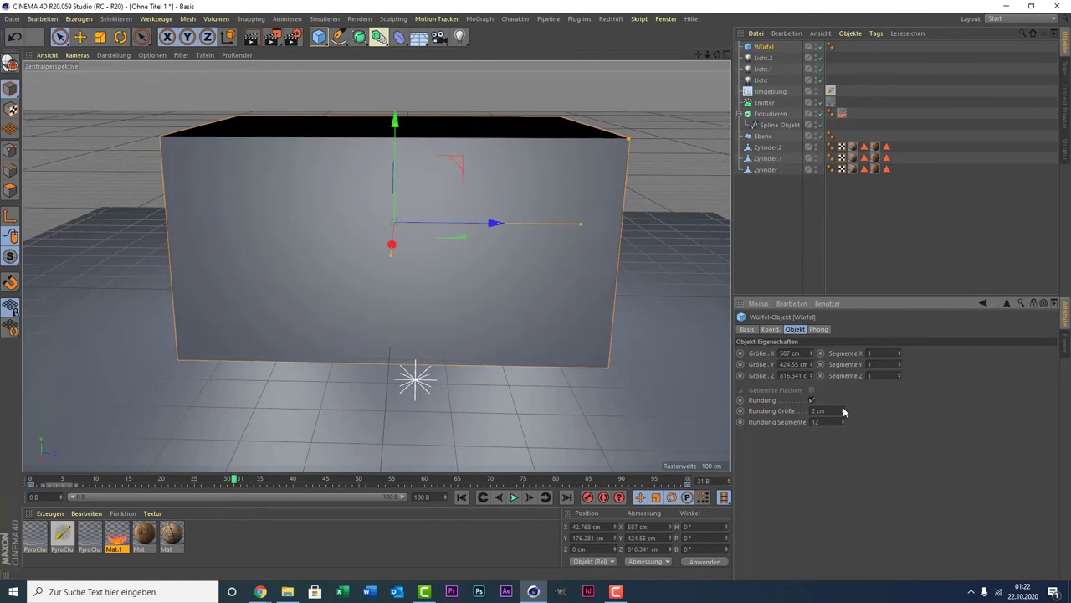
click(843, 409)
click(842, 410)
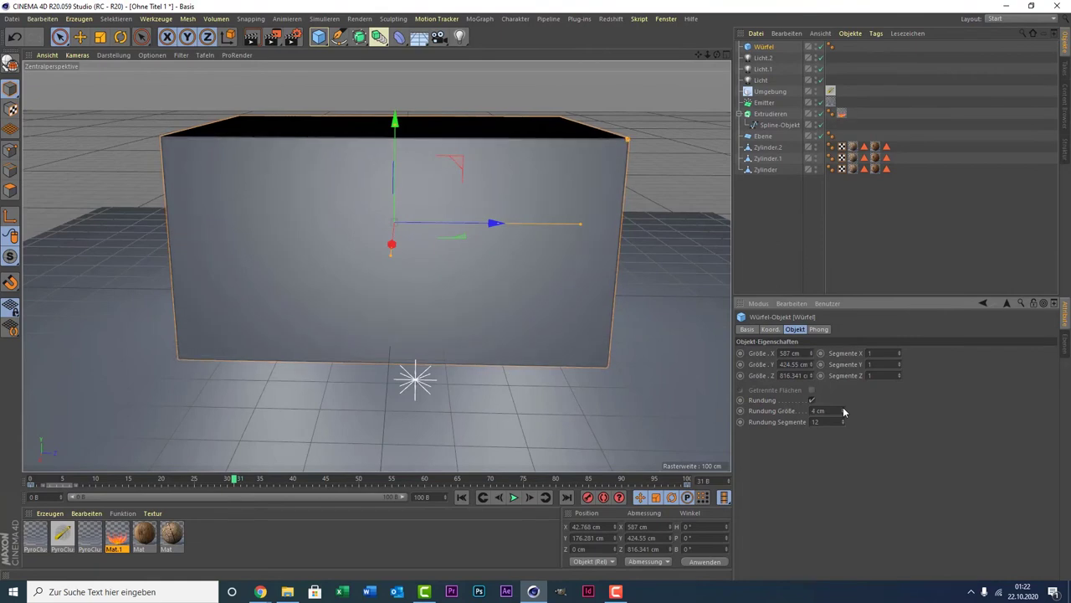
click(844, 411)
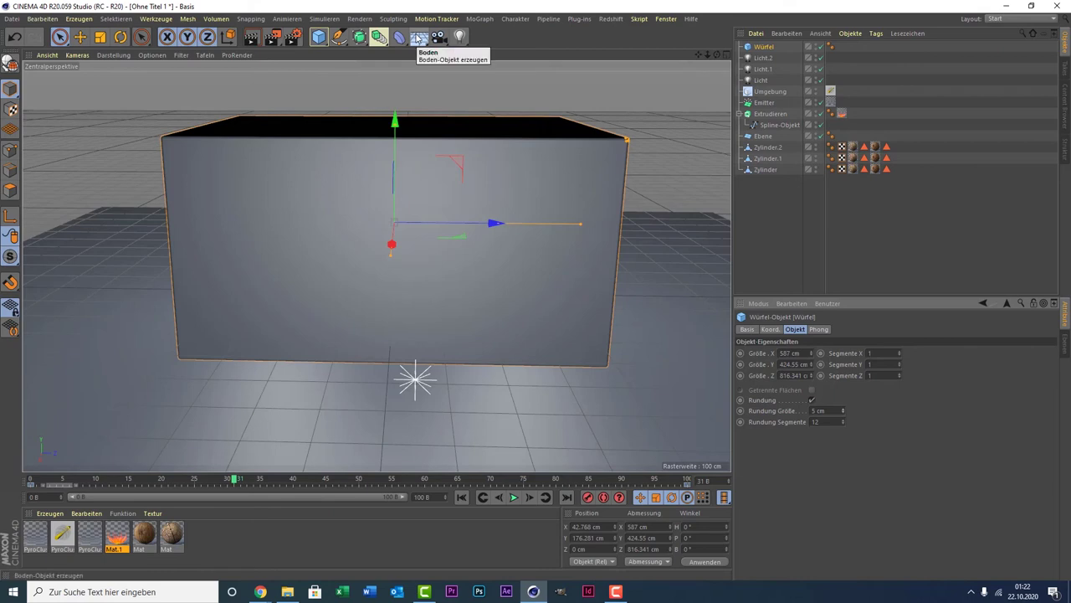
Step: Add a Bogen arc spline to the right of the box and rotate it 90° upright
click(337, 38)
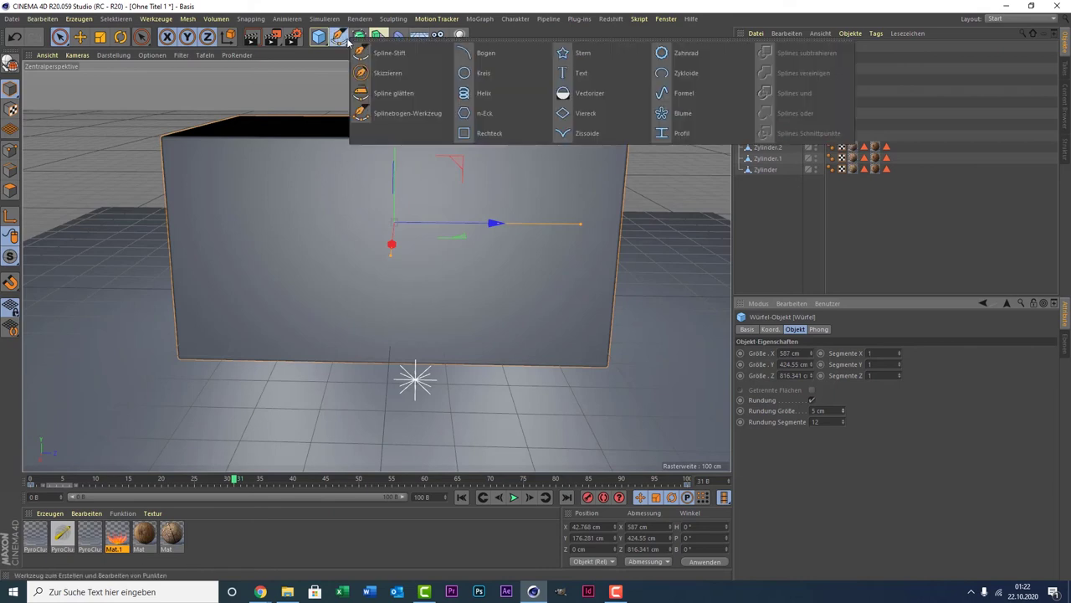
click(508, 62)
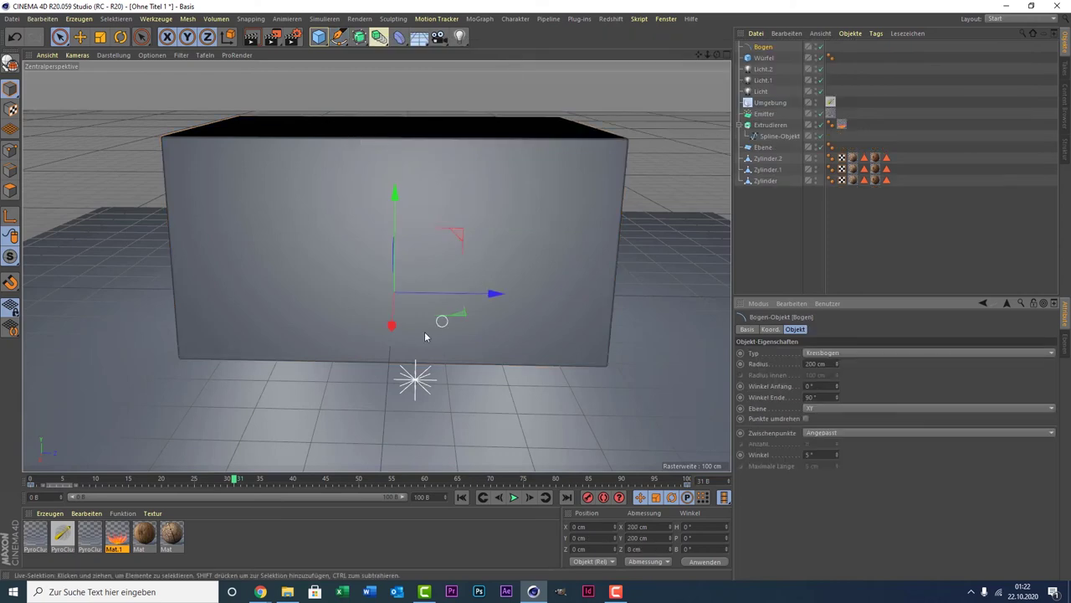
mouse_move(390, 323)
mouse_down()
mouse_move(387, 436)
mouse_move(413, 440)
mouse_up()
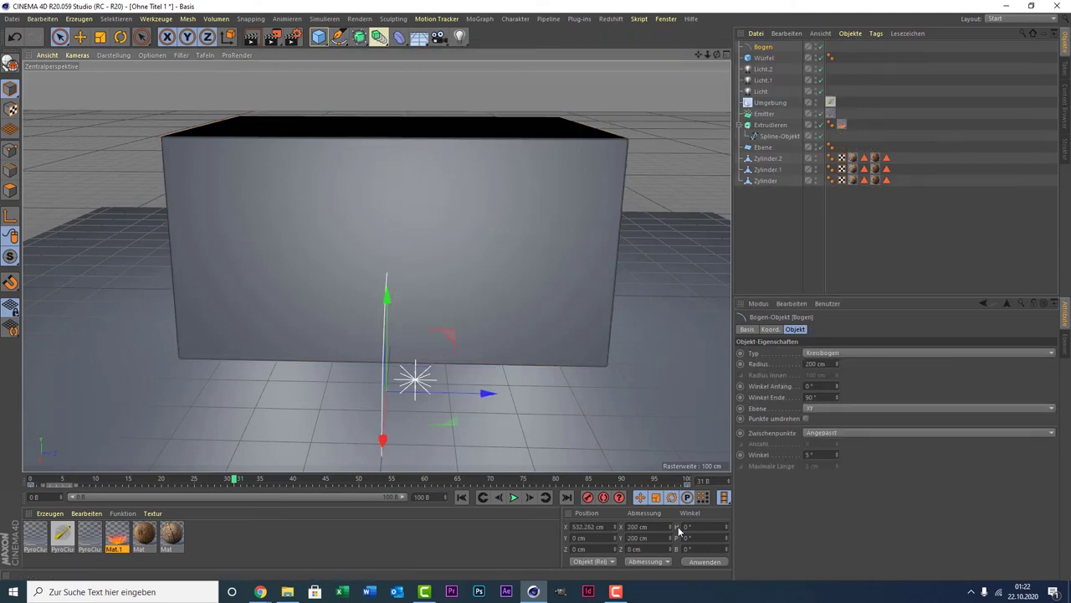
click(691, 539)
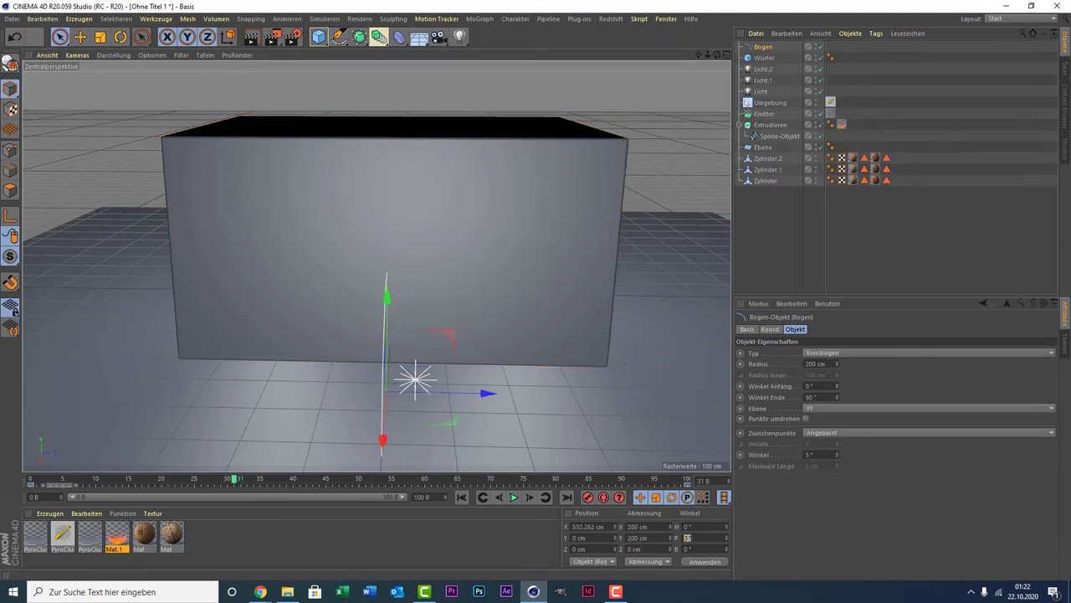
text(90)
key(Return)
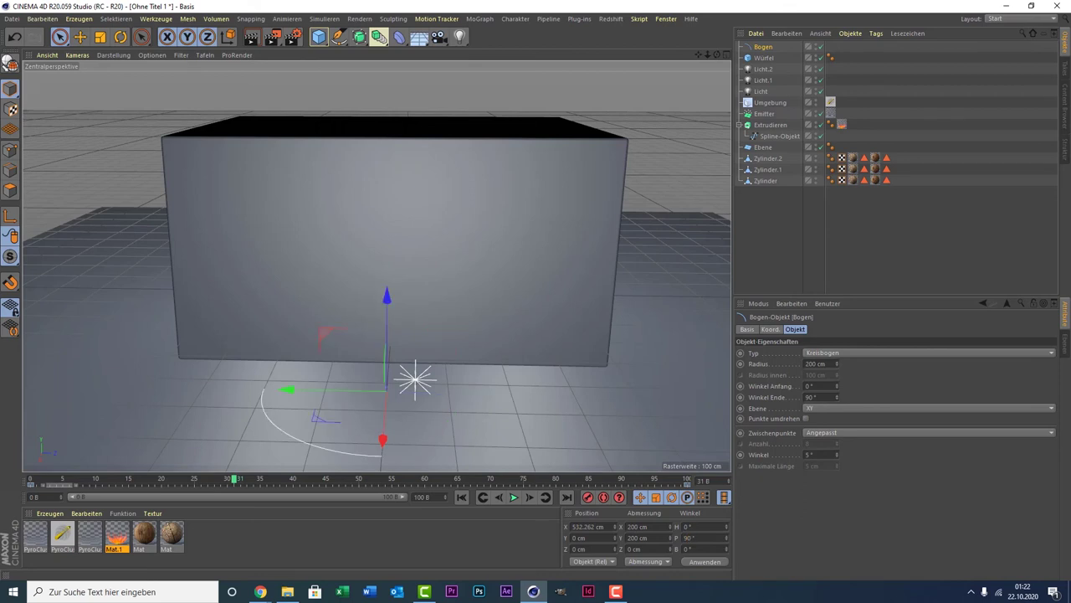
key(ctrl+z)
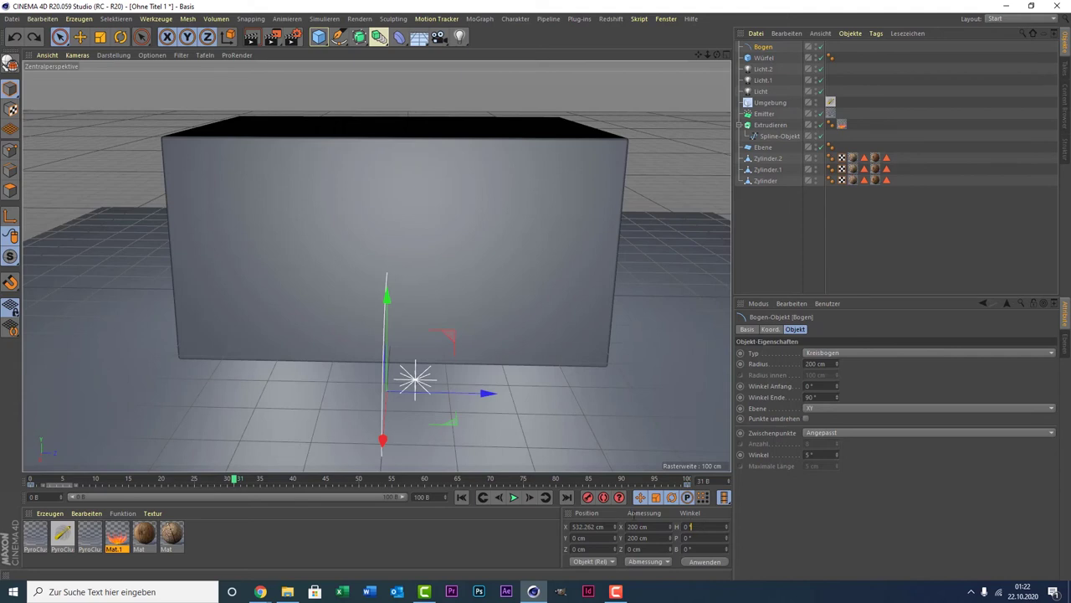
text(90)
key(ctrl+y)
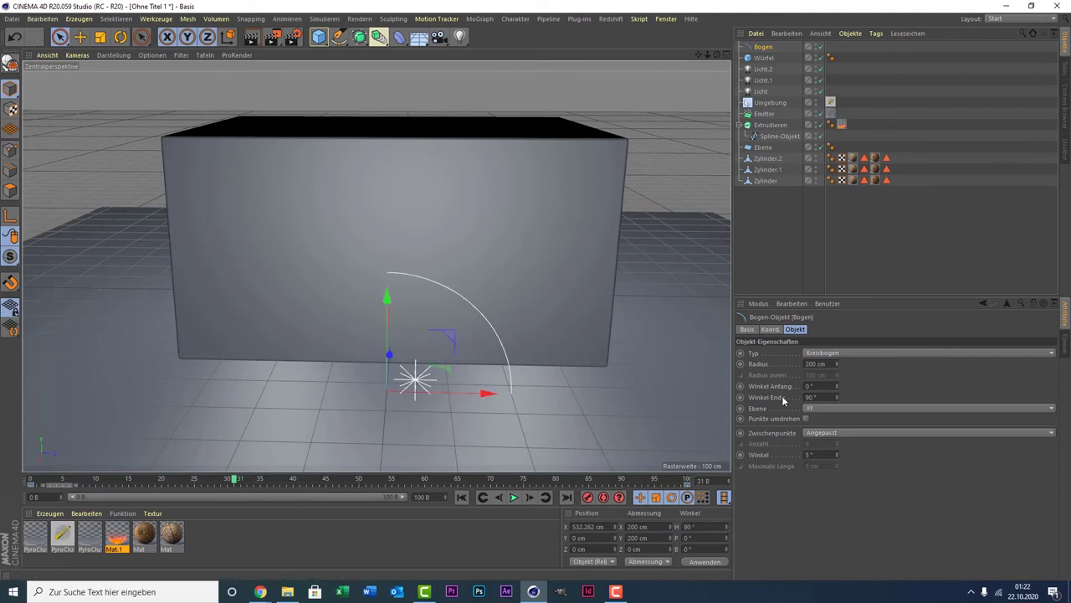
Step: Set the arc's Winkel Ende to 180° to form a half circle
click(816, 397)
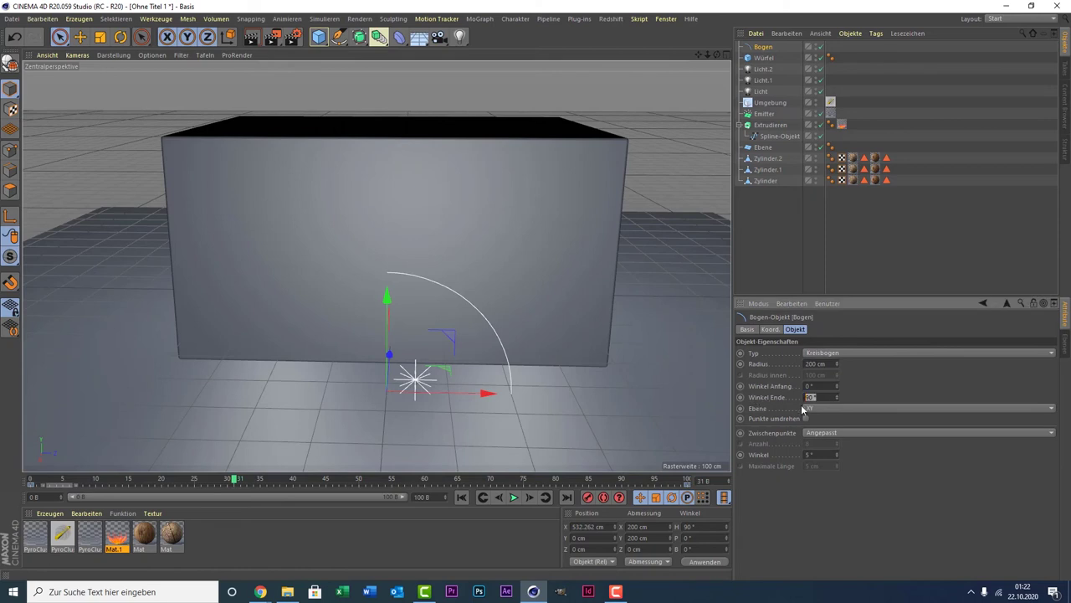
text(180)
key(Return)
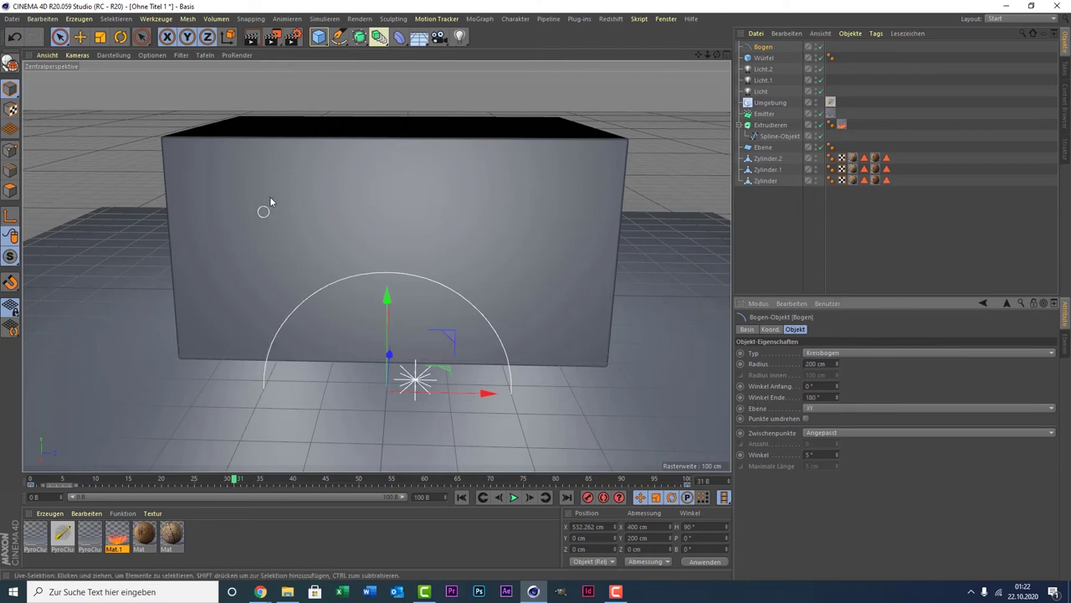
click(360, 38)
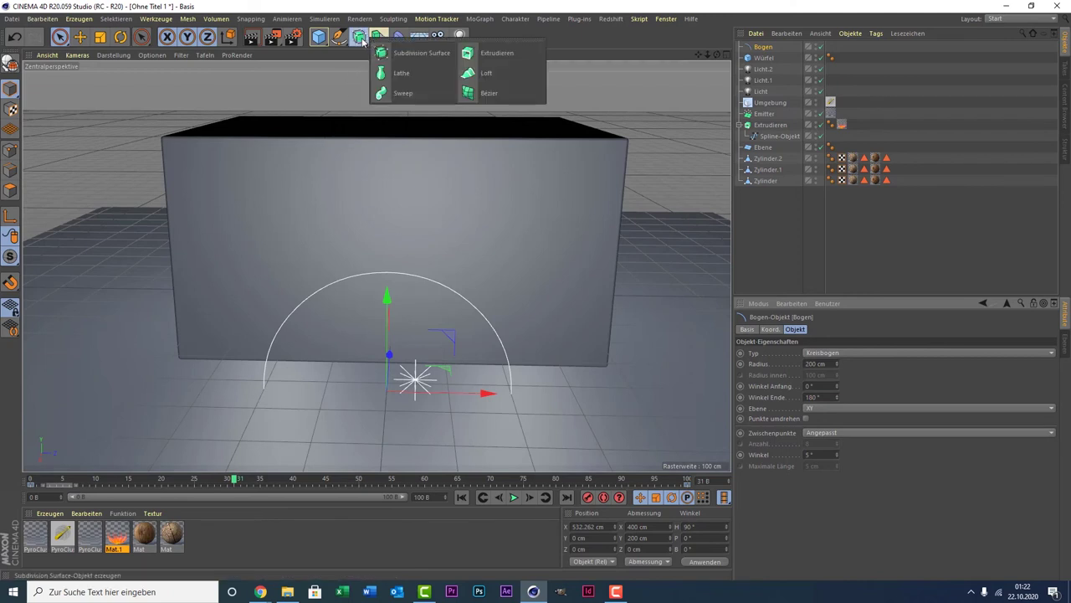
Step: Add an Extrudieren generator, test the arc inside it, and rotate Extrudieren.1 90° in heading
click(502, 56)
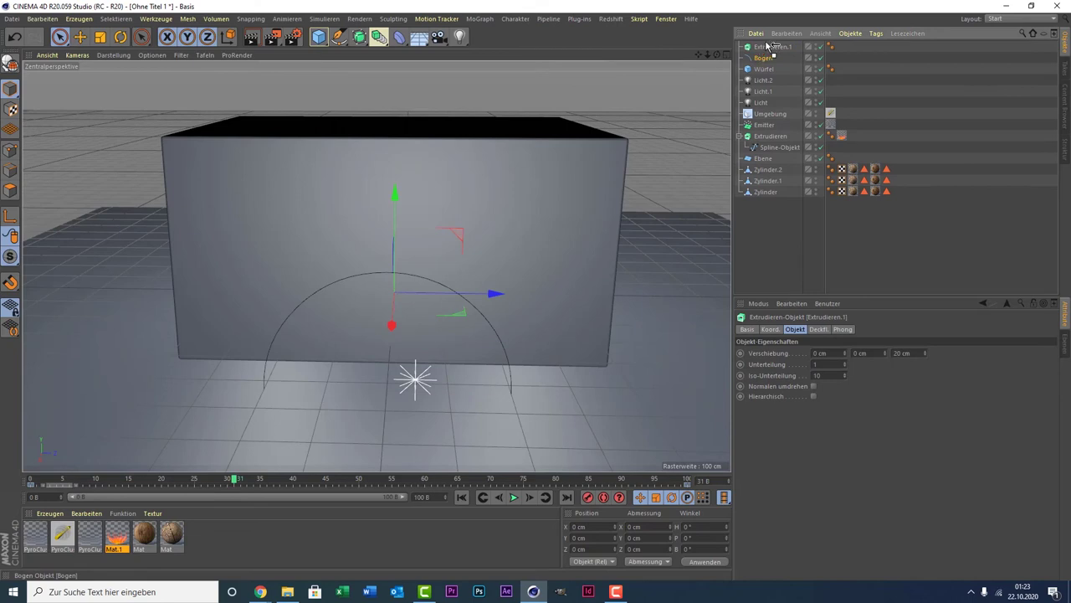
drag(771, 47, 771, 48)
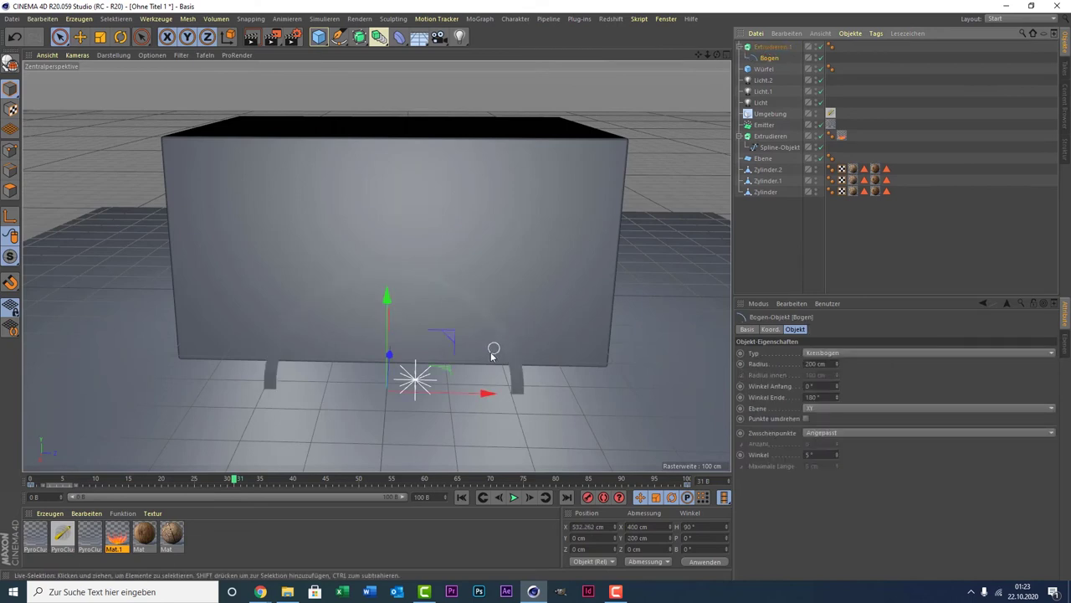
drag(486, 394, 611, 277)
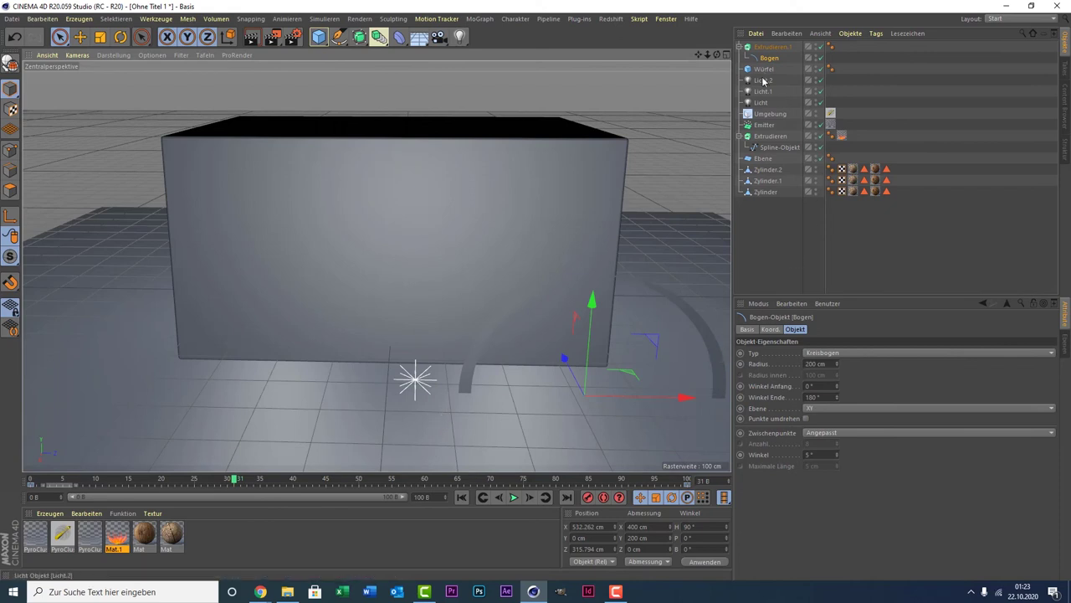
drag(717, 55, 712, 57)
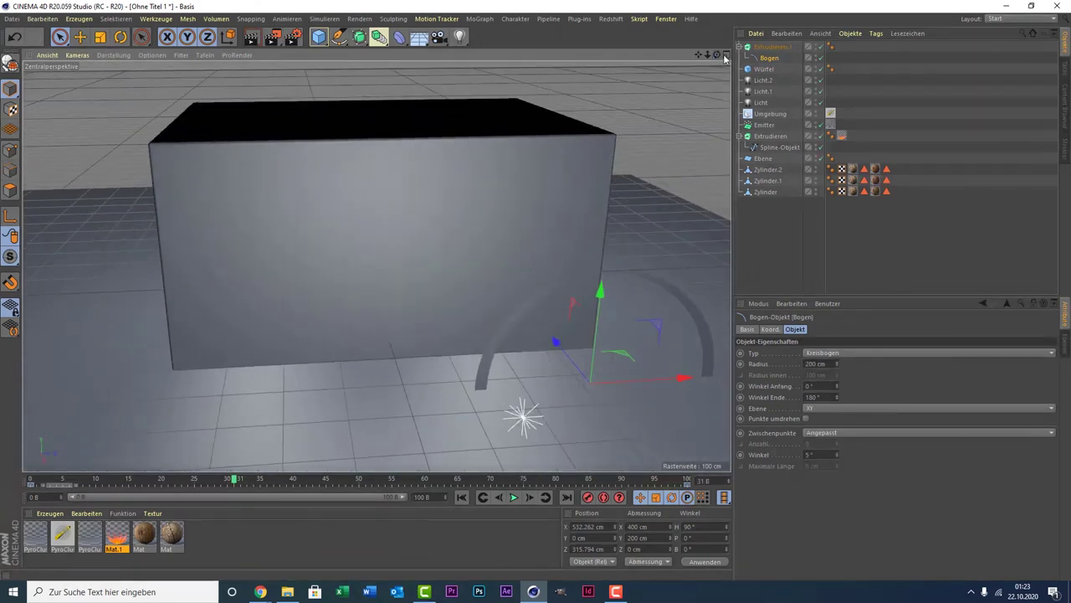
drag(769, 58, 800, 224)
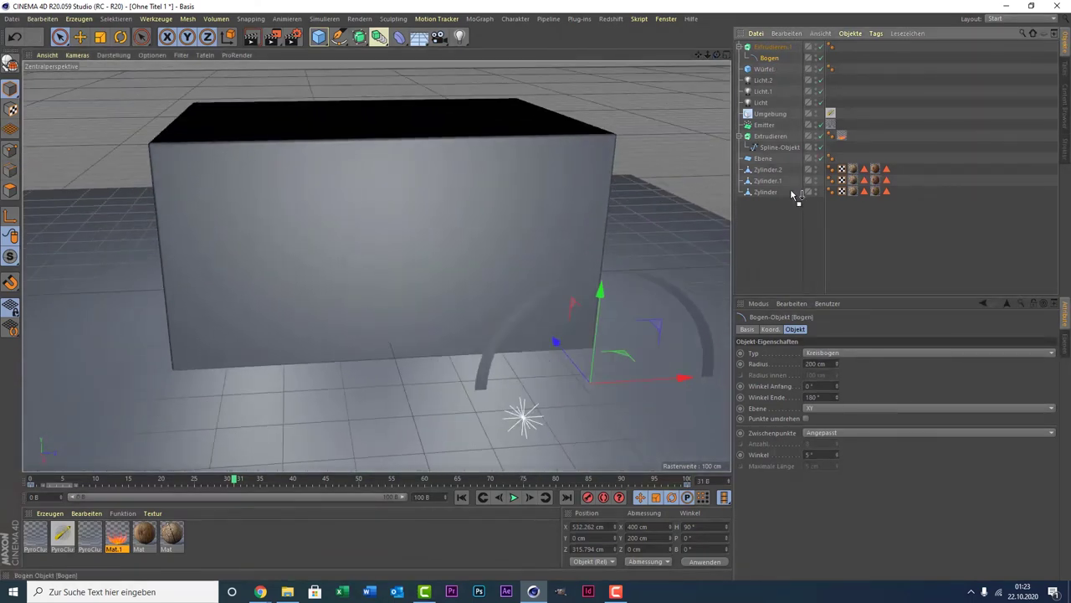
click(772, 47)
click(688, 526)
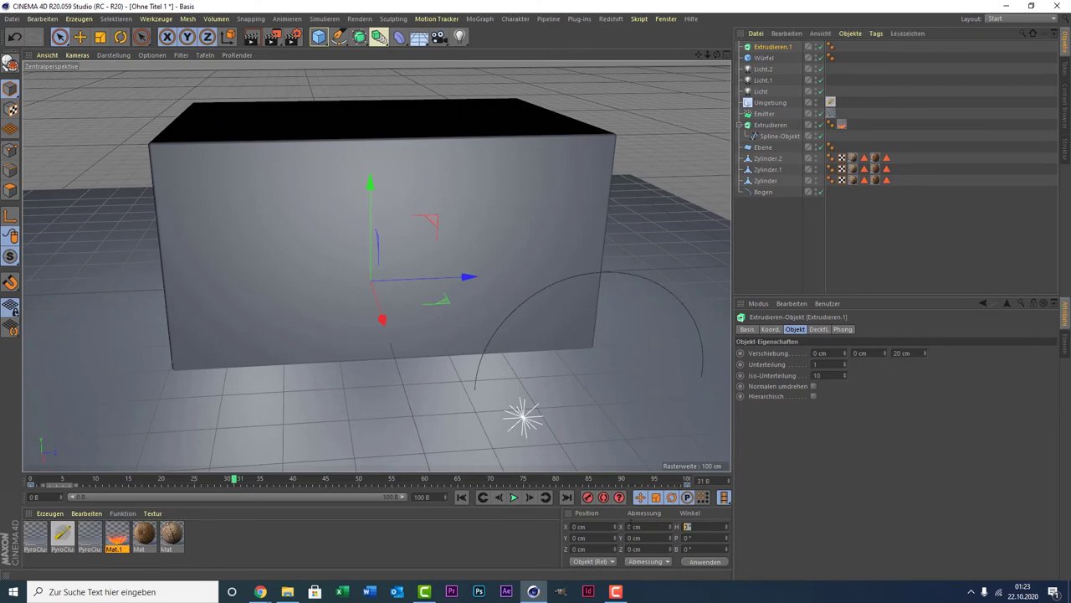
text(90)
key(Return)
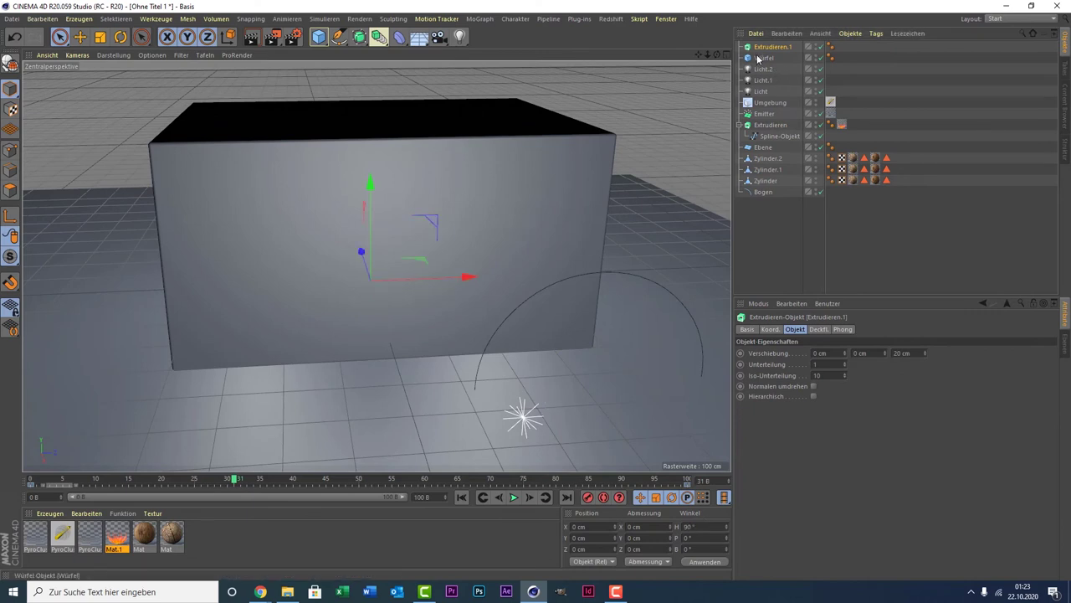
Step: Change the Bogen Typ to Kreisabschnitt and nest the arc under Extrudieren.1
click(762, 192)
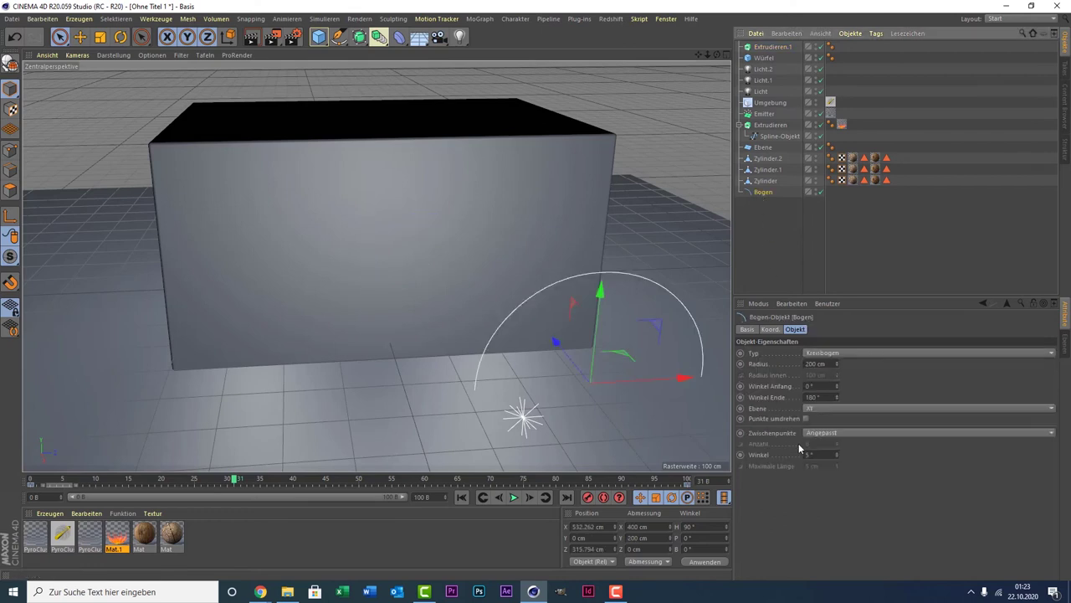
click(826, 353)
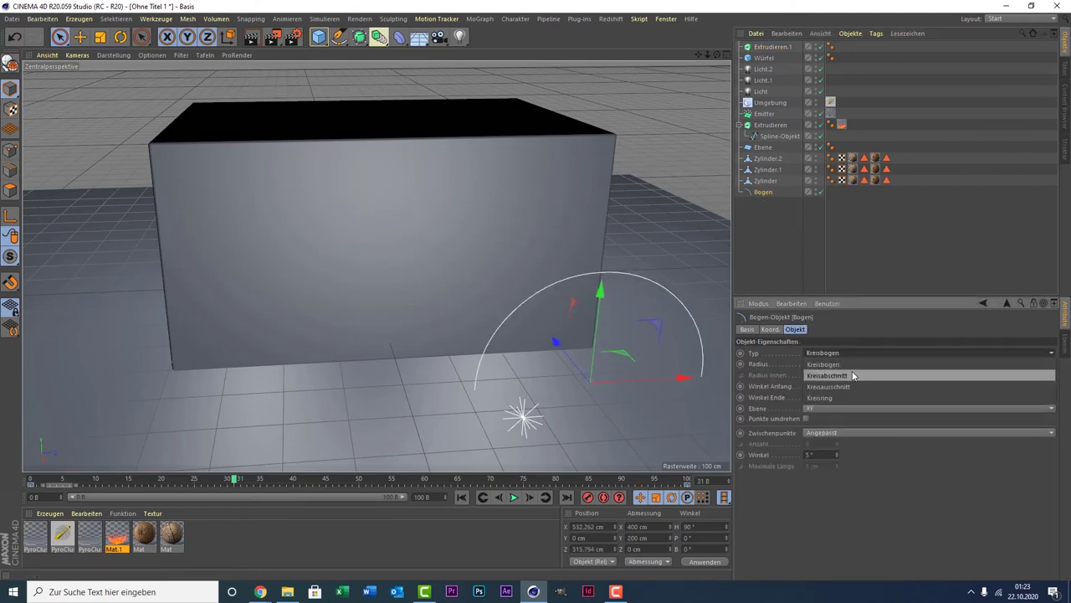
click(852, 376)
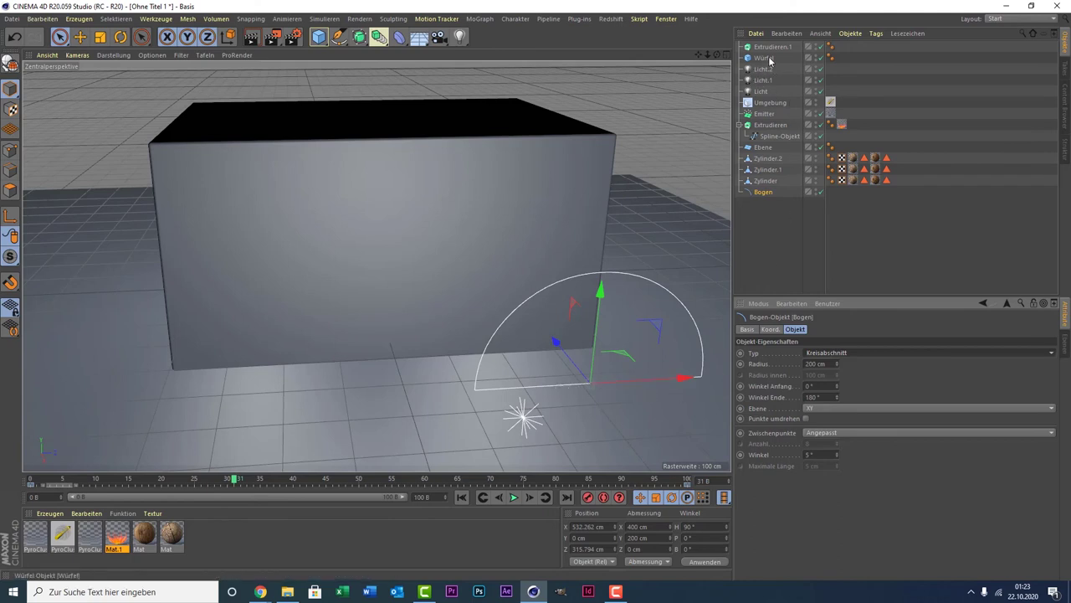
drag(769, 69, 771, 47)
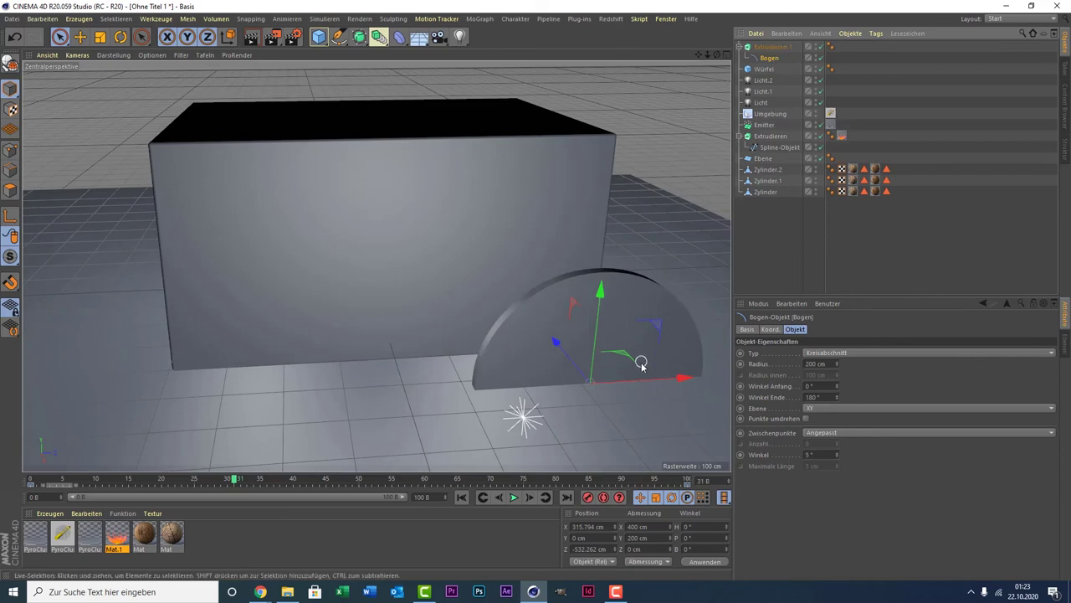
Step: Centre the arch extrusion on the box and scale it to about 678 × 339 cm
drag(646, 375, 448, 379)
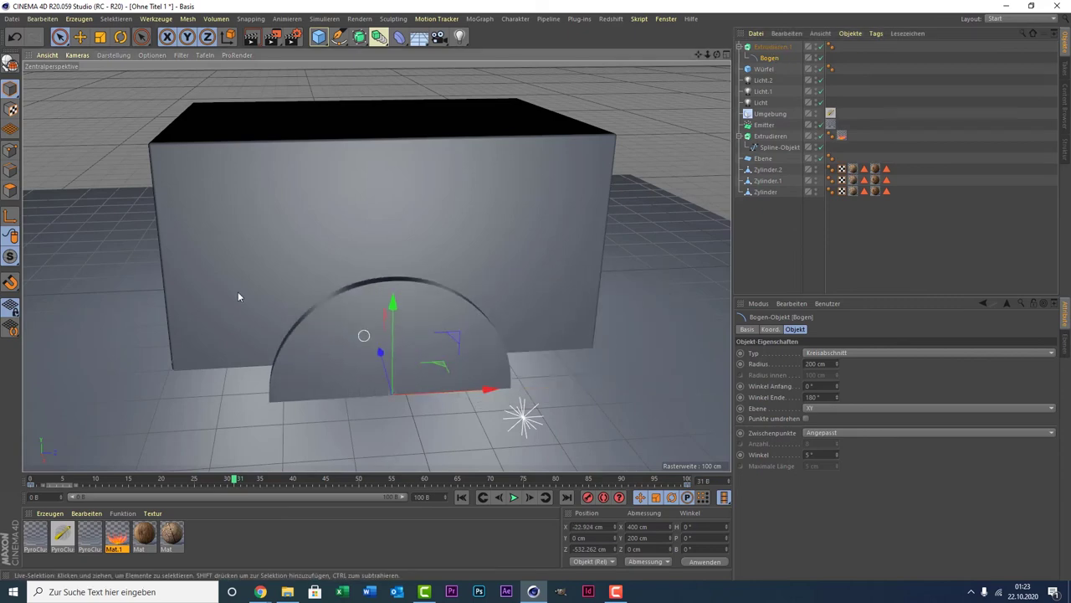
middle_click(277, 346)
middle_click(283, 349)
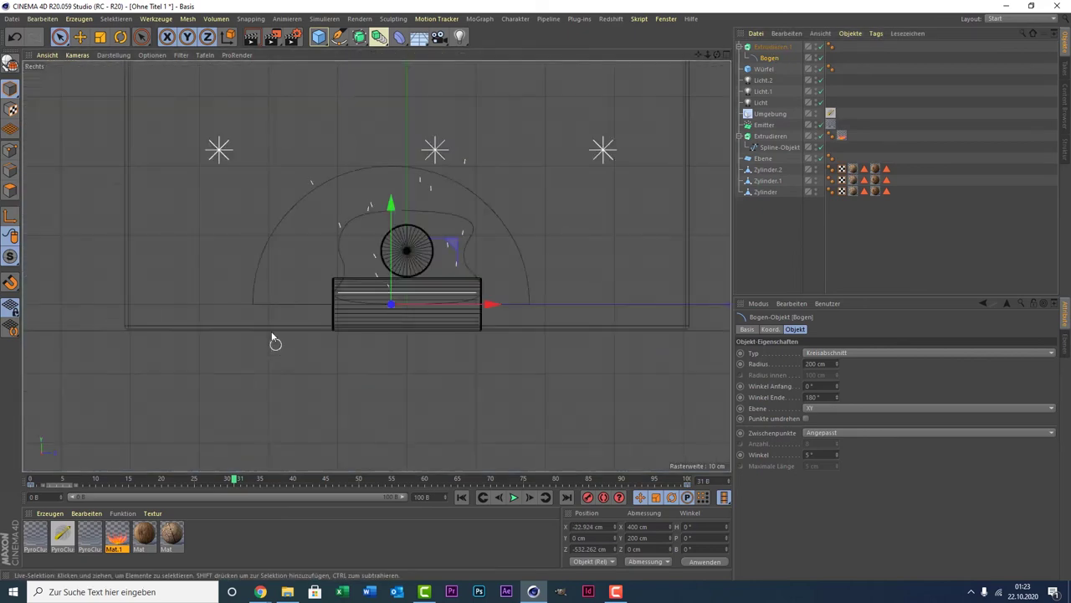
scroll(228, 151, up, 3)
click(100, 37)
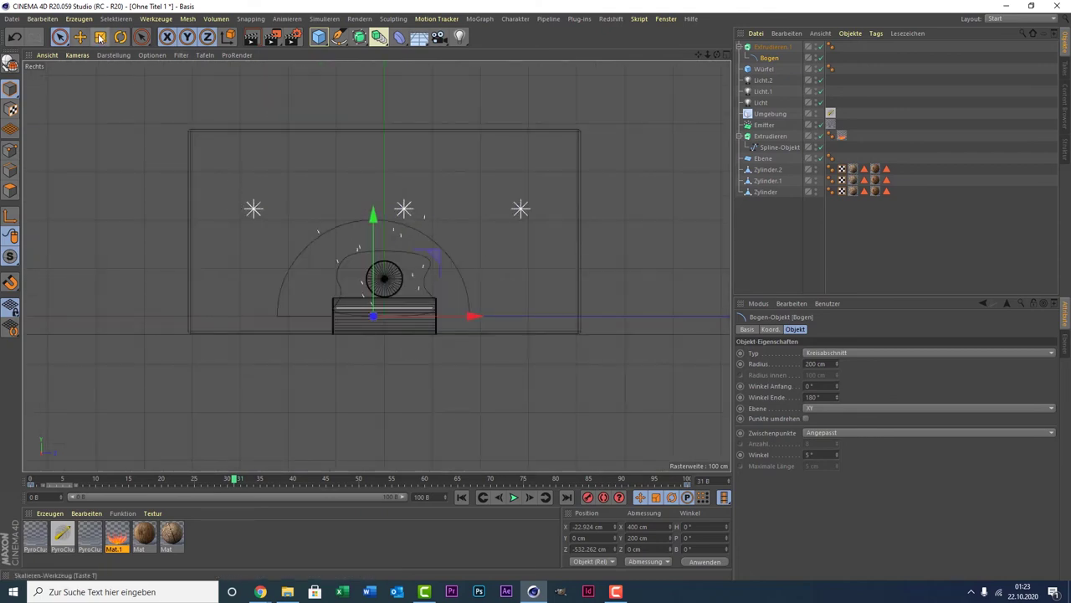
mouse_move(151, 185)
mouse_down()
mouse_move(489, 129)
mouse_move(475, 131)
mouse_up()
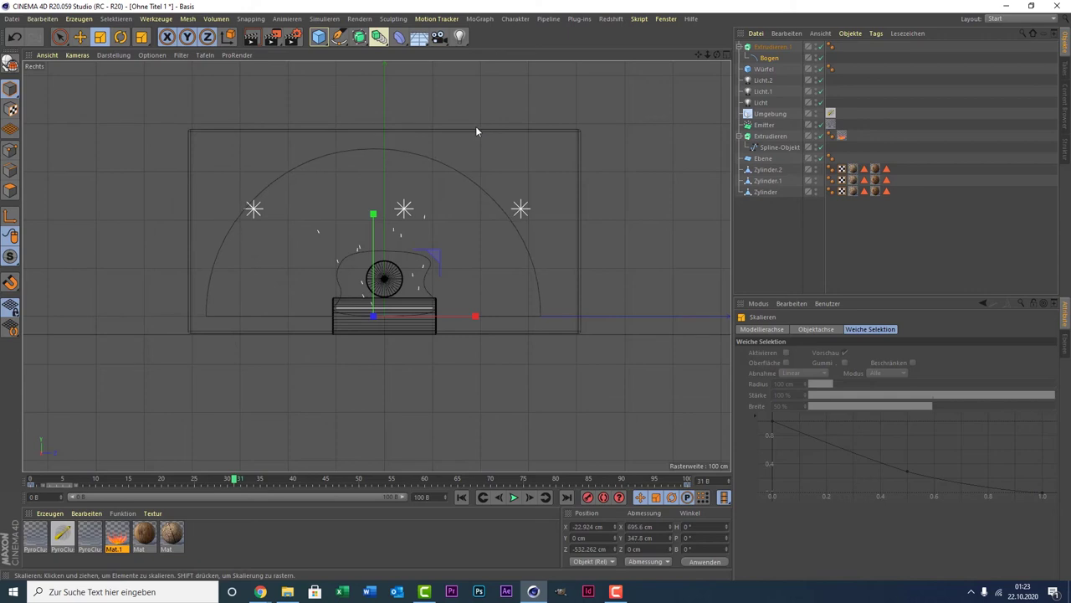
Step: Lower and shift the arch extrusion into place in the Right view, then inspect it in Perspective
key(space)
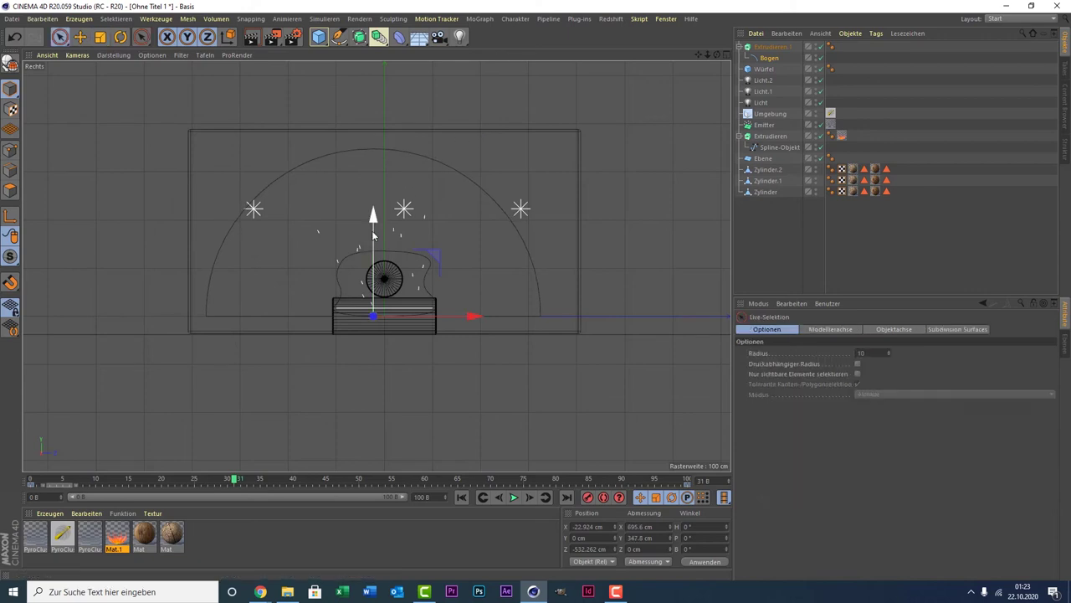
drag(373, 238, 373, 247)
drag(437, 323, 446, 322)
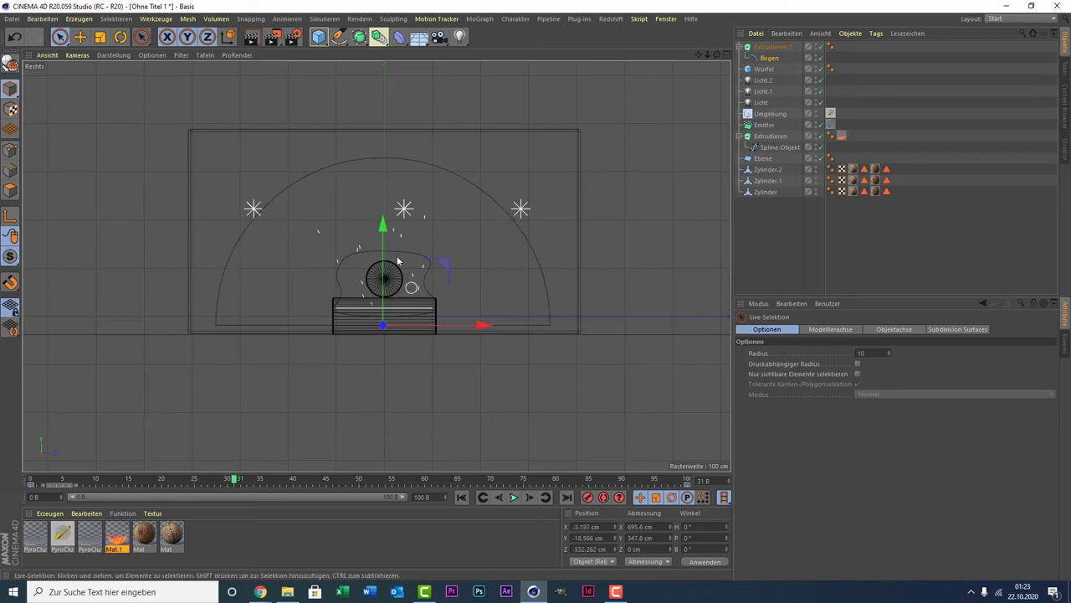
scroll(373, 205, up, 2)
middle_click(374, 205)
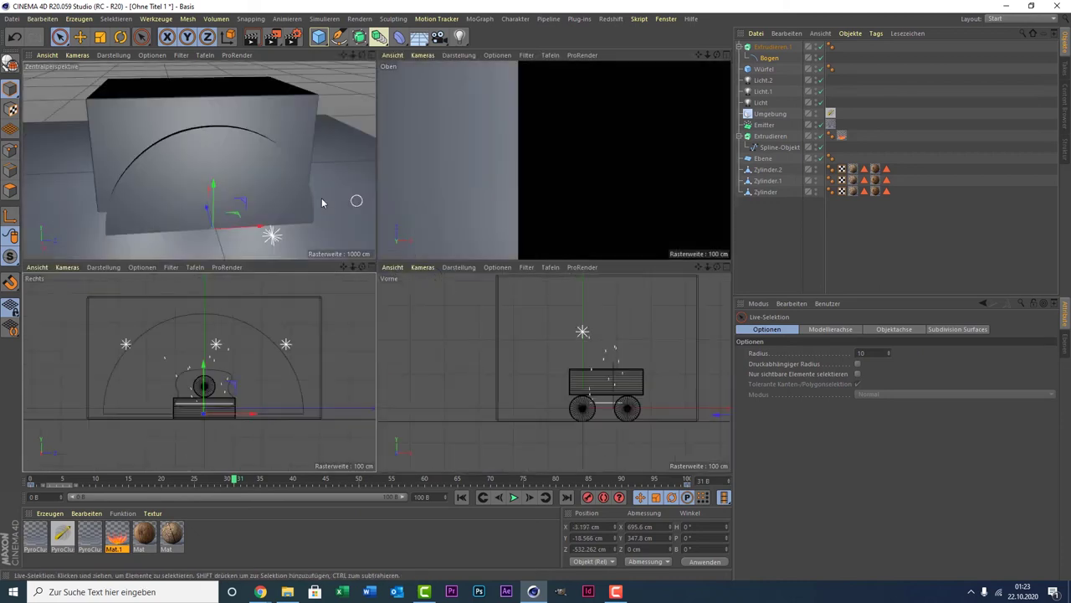
middle_click(266, 200)
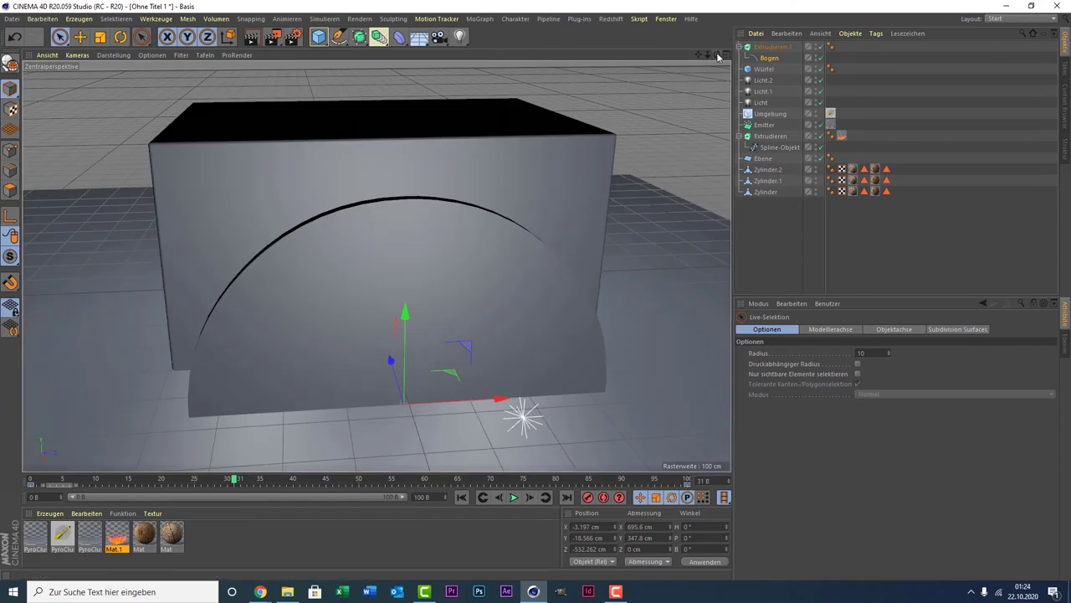
drag(717, 56, 687, 67)
Step: Deepen Extrudieren.1 to 390 cm, slide it along X through the box, and add a Boole
click(772, 47)
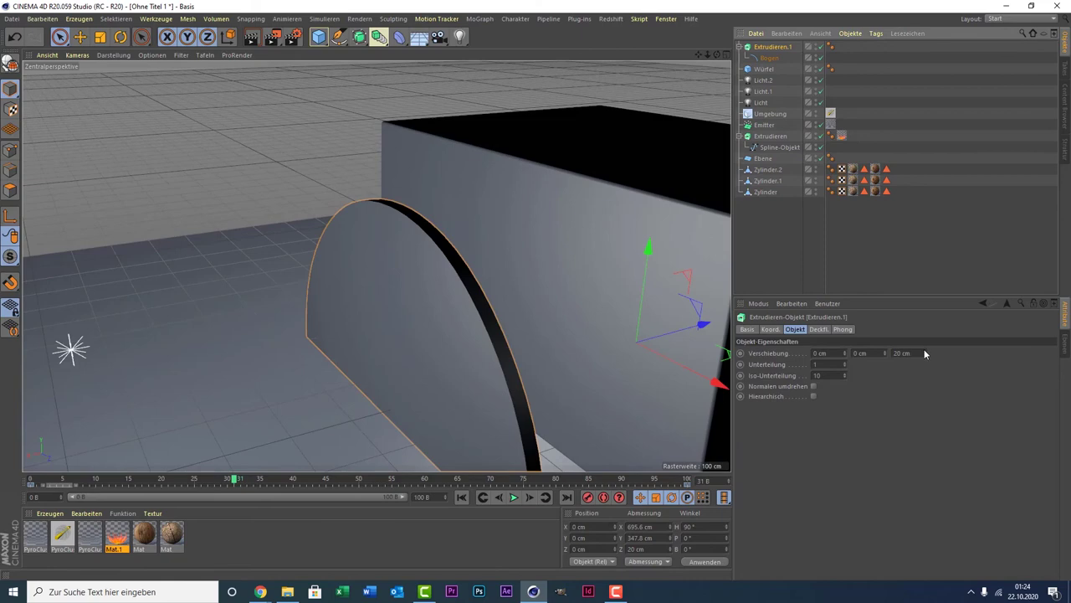
drag(924, 353, 924, 318)
mouse_move(707, 54)
mouse_down()
mouse_move(688, 64)
mouse_move(708, 54)
mouse_move(669, 105)
mouse_up()
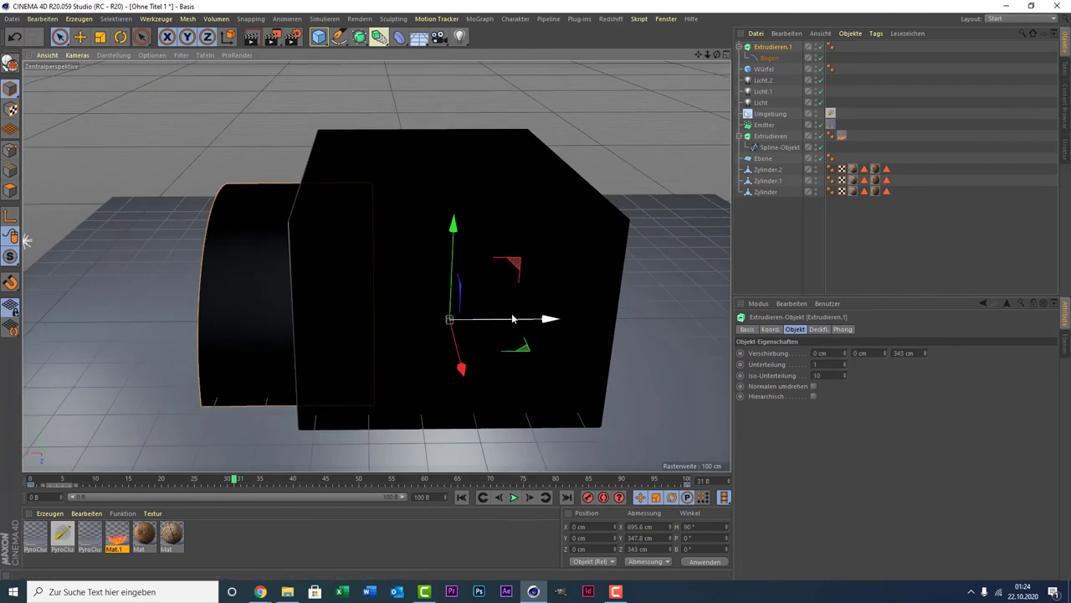
drag(548, 319, 574, 313)
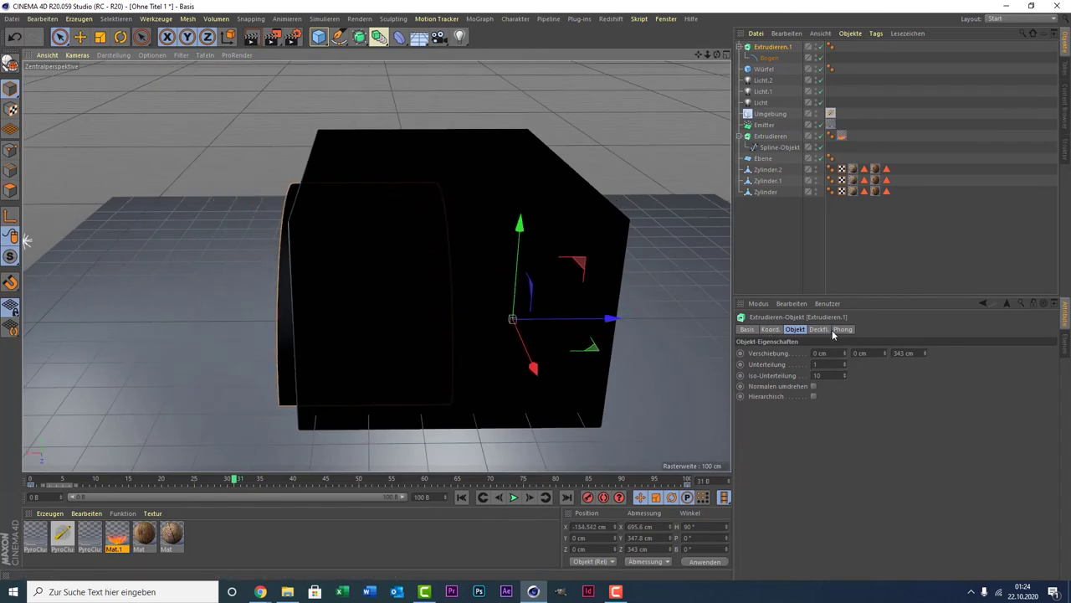
drag(924, 353, 925, 335)
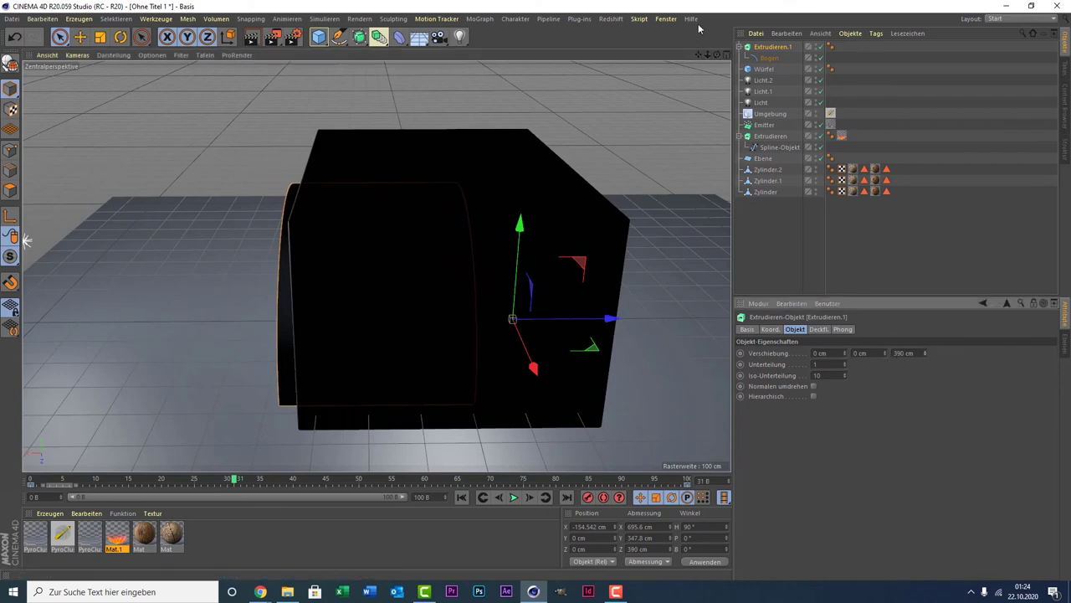
drag(379, 37, 576, 50)
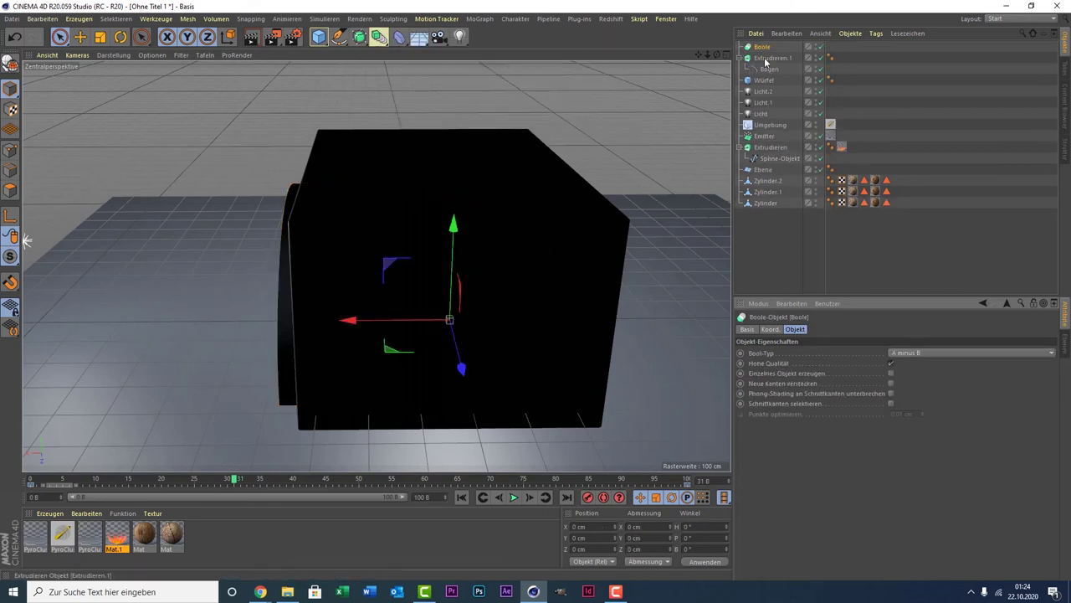
Step: Nest the arch extrusion and Würfel under Boole, then shift the Boole sideways along X
click(763, 60)
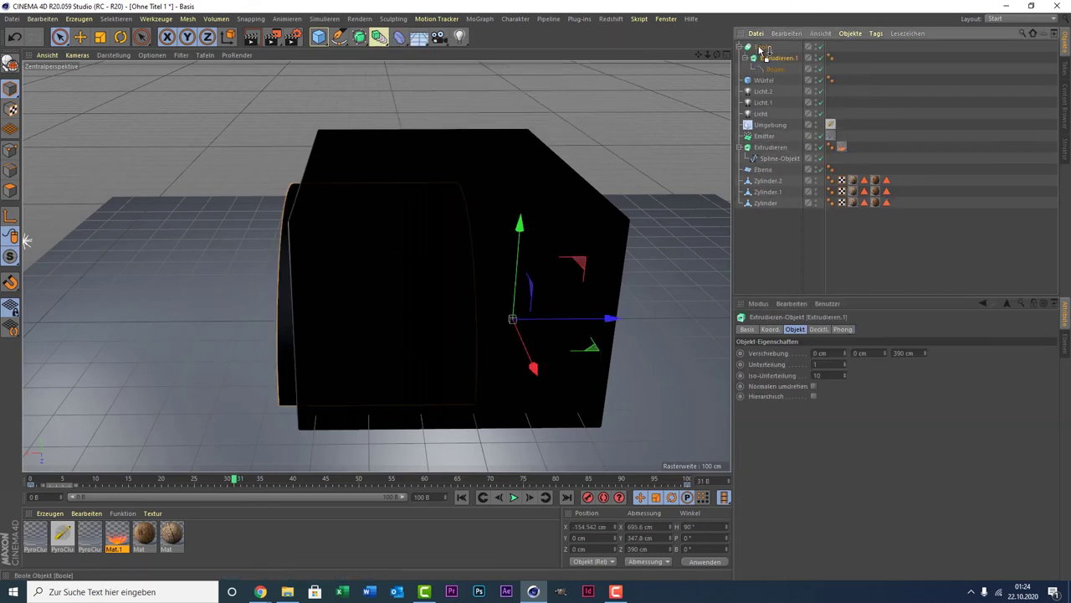
mouse_move(760, 50)
mouse_down()
mouse_move(767, 79)
mouse_move(768, 49)
mouse_move(690, 57)
mouse_move(377, 266)
mouse_up()
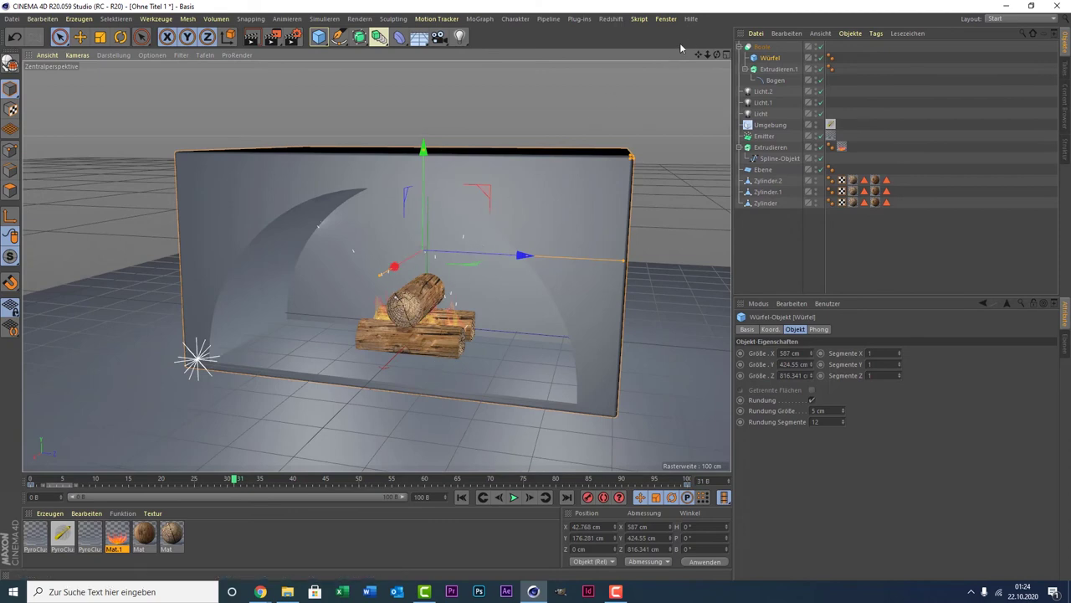
click(750, 46)
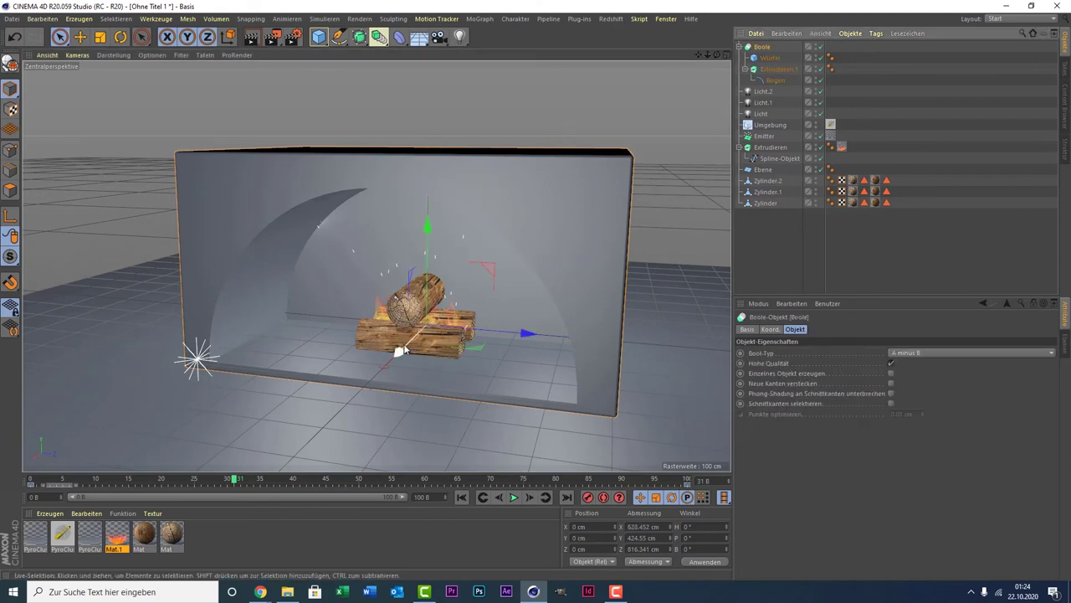
drag(414, 349, 427, 348)
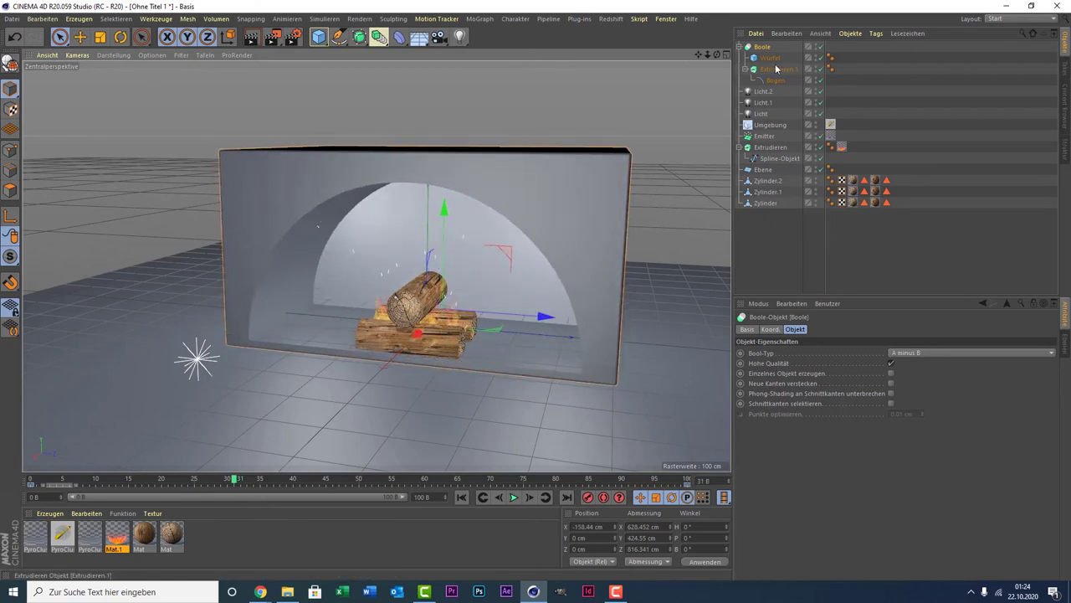
click(763, 91)
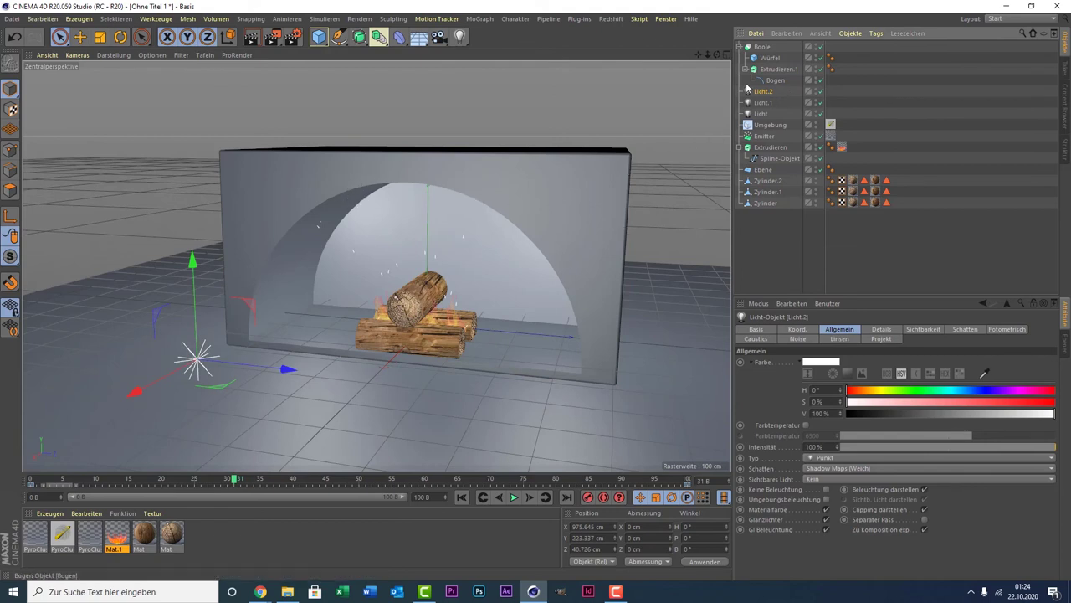
Step: Move Licht to Z −694 cm on the left and Licht.1 to Z 585 cm on the right
click(761, 103)
ctrl+click(759, 114)
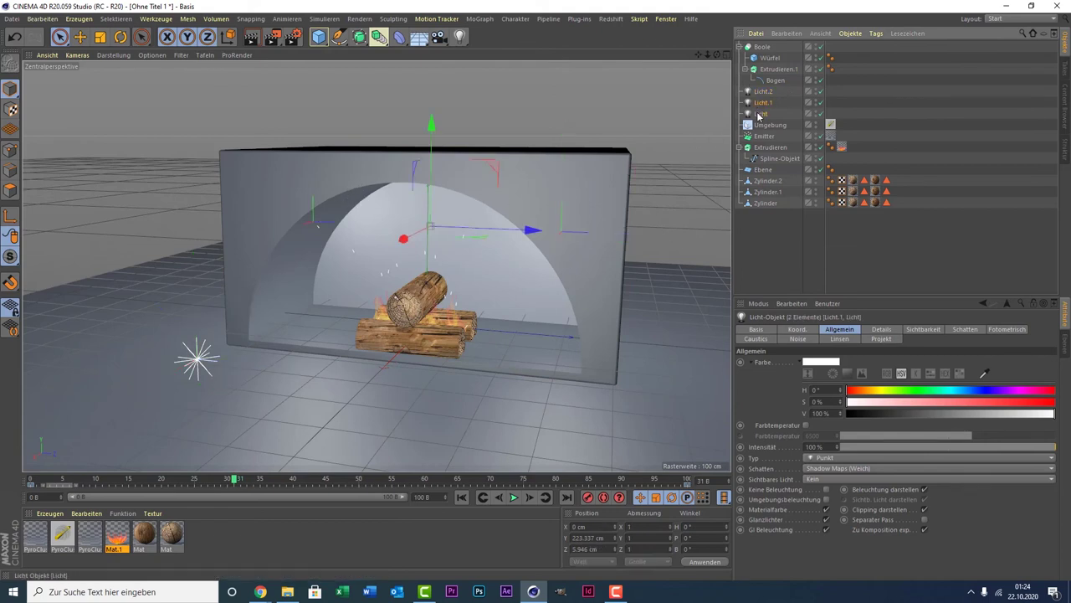
click(758, 114)
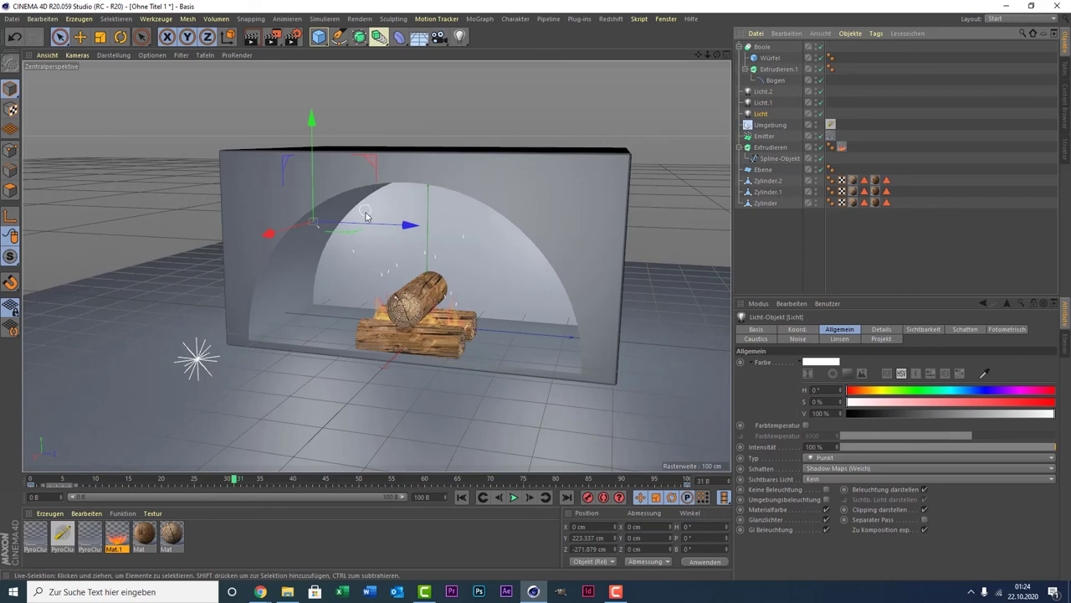
drag(368, 226, 214, 224)
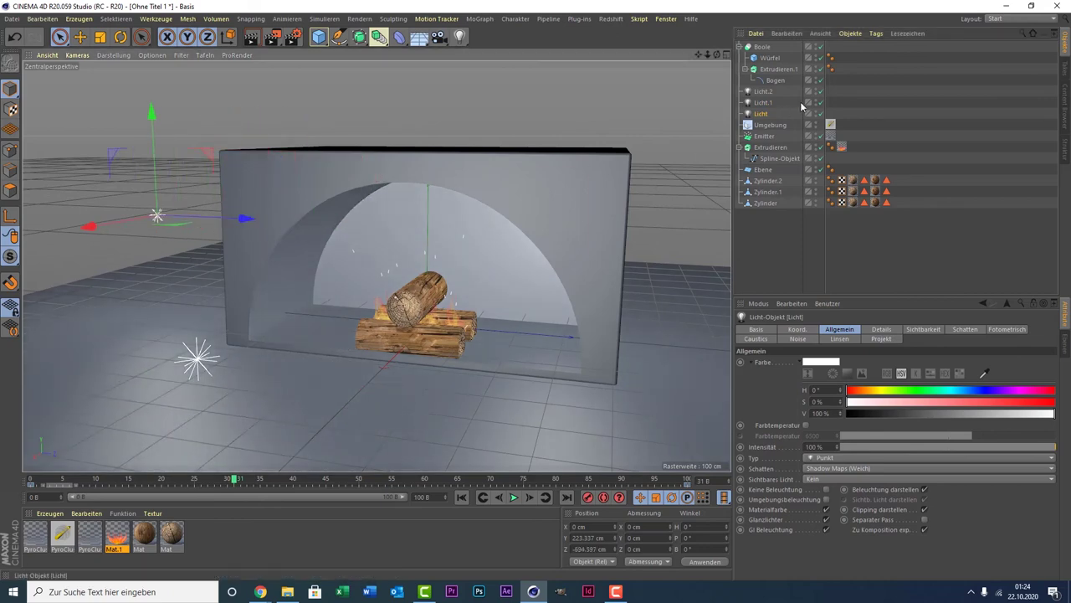
click(758, 103)
drag(634, 243, 720, 238)
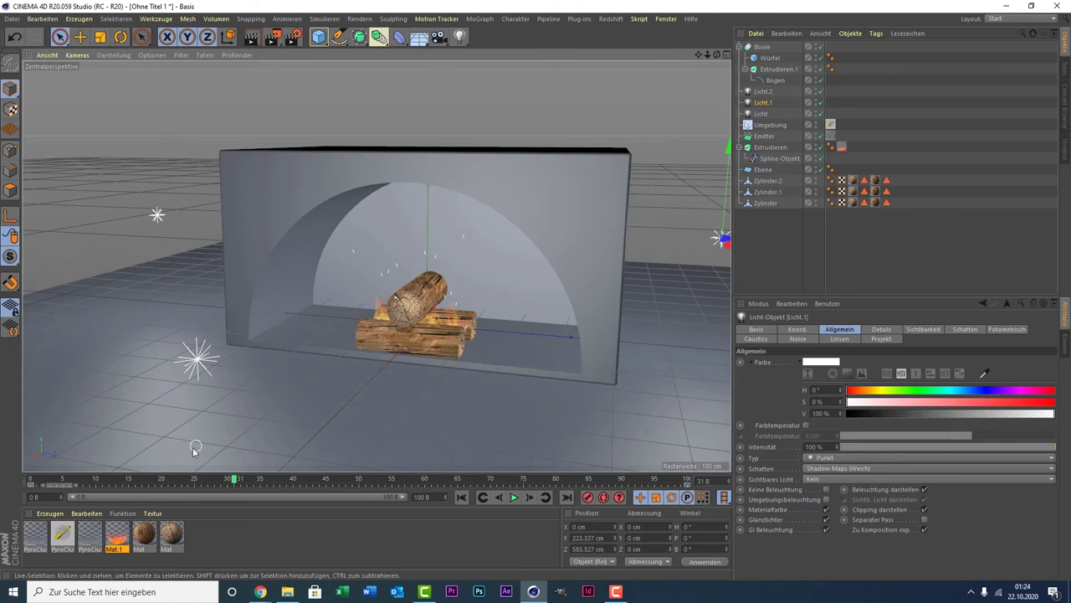
Step: Create a new material, Mat.2, and start loading an image into its colour channel
double_click(209, 542)
double_click(47, 537)
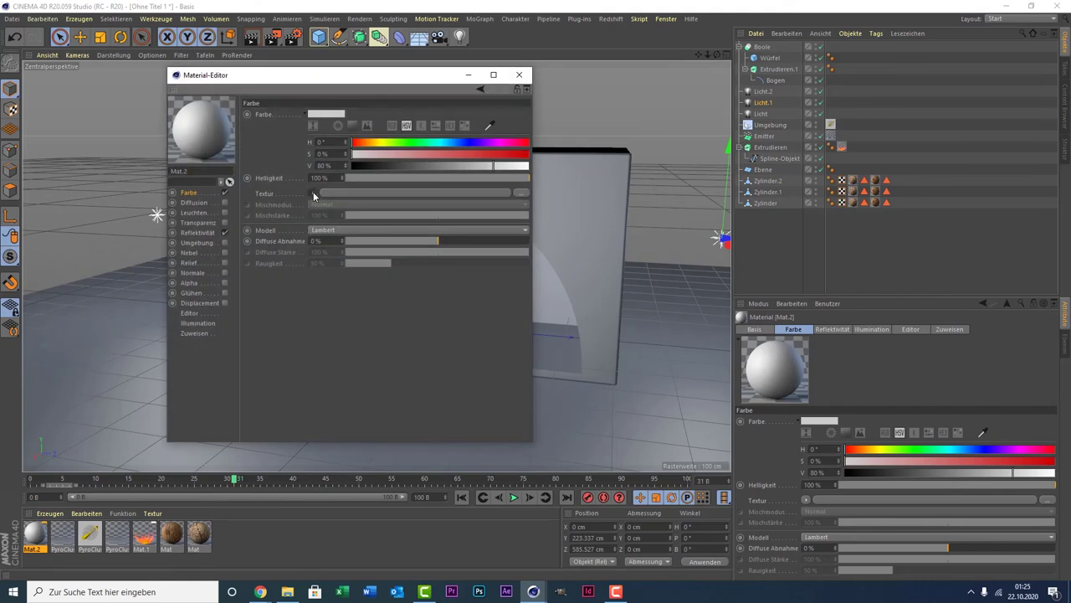
click(314, 194)
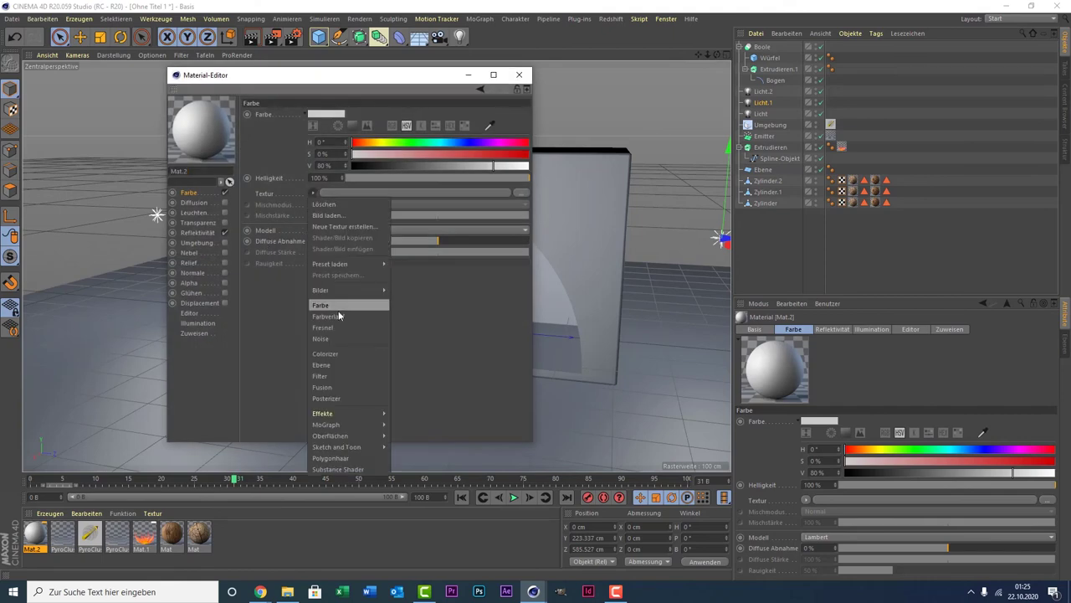
click(351, 215)
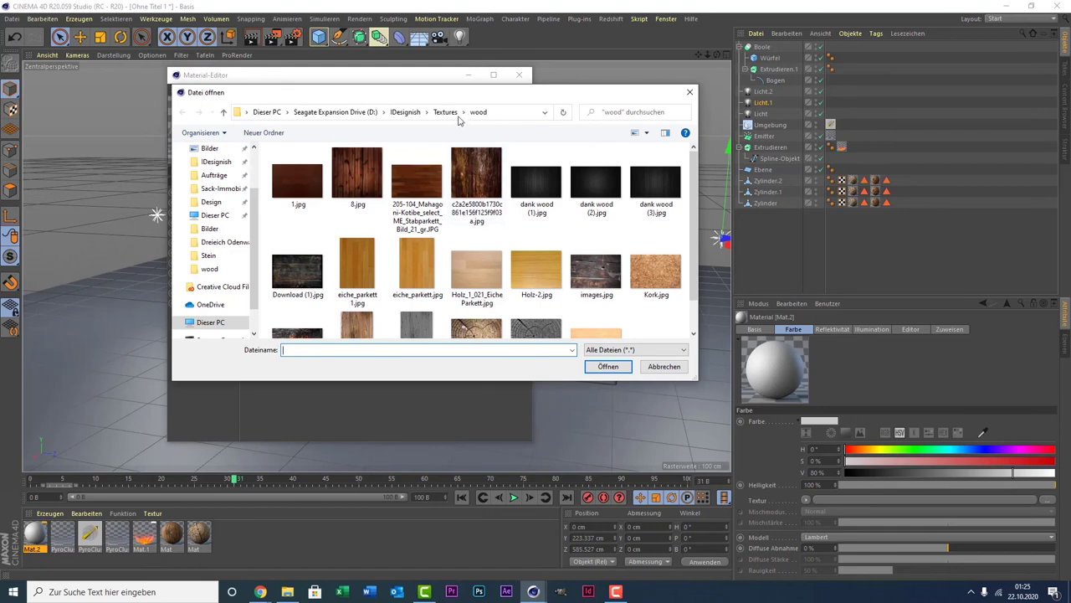
Step: Use Stein\fit.jpg as Mat.2's colour texture and enable the Relief channel
click(447, 111)
scroll(343, 276, down, 1)
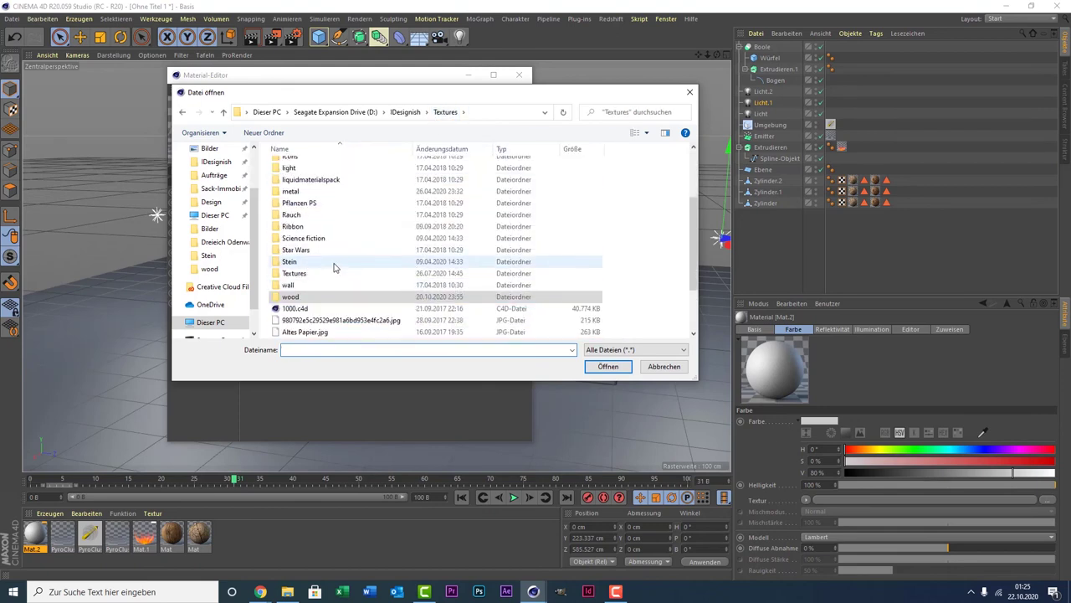
scroll(335, 268, down, 1)
double_click(335, 226)
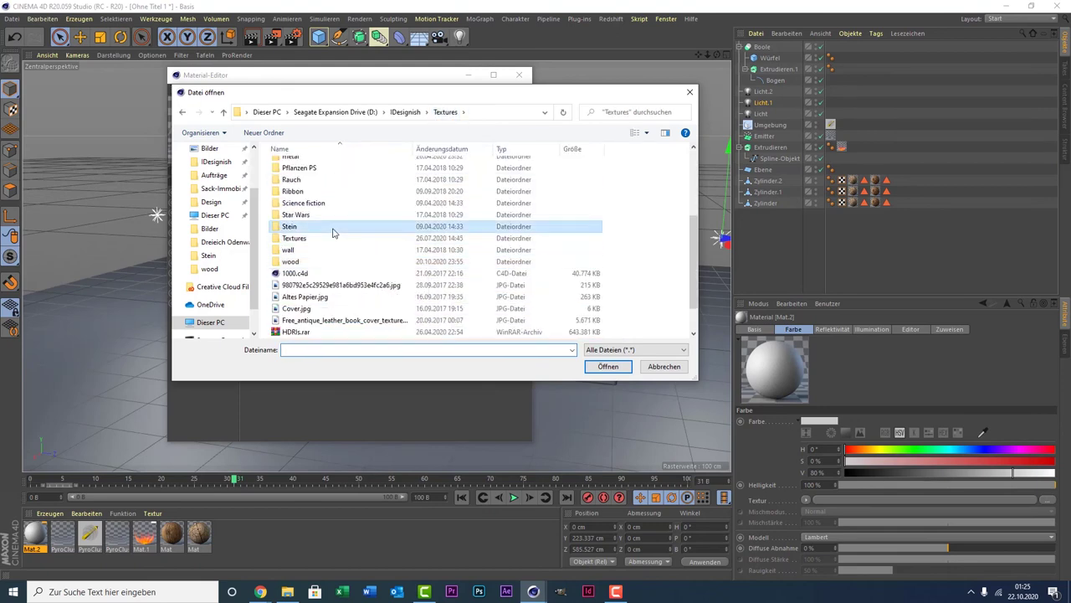
double_click(408, 193)
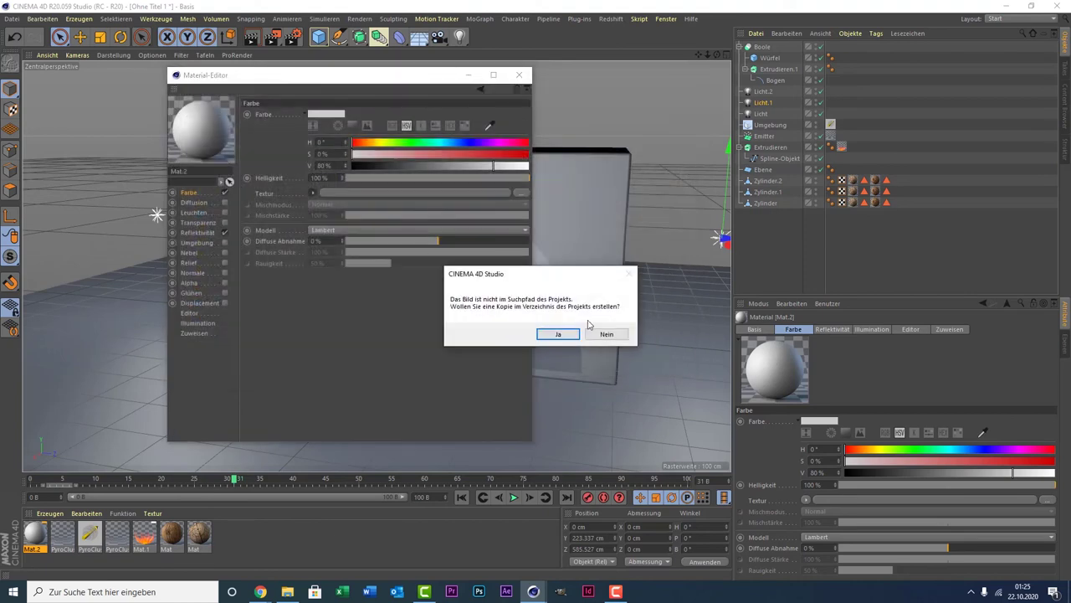
click(607, 335)
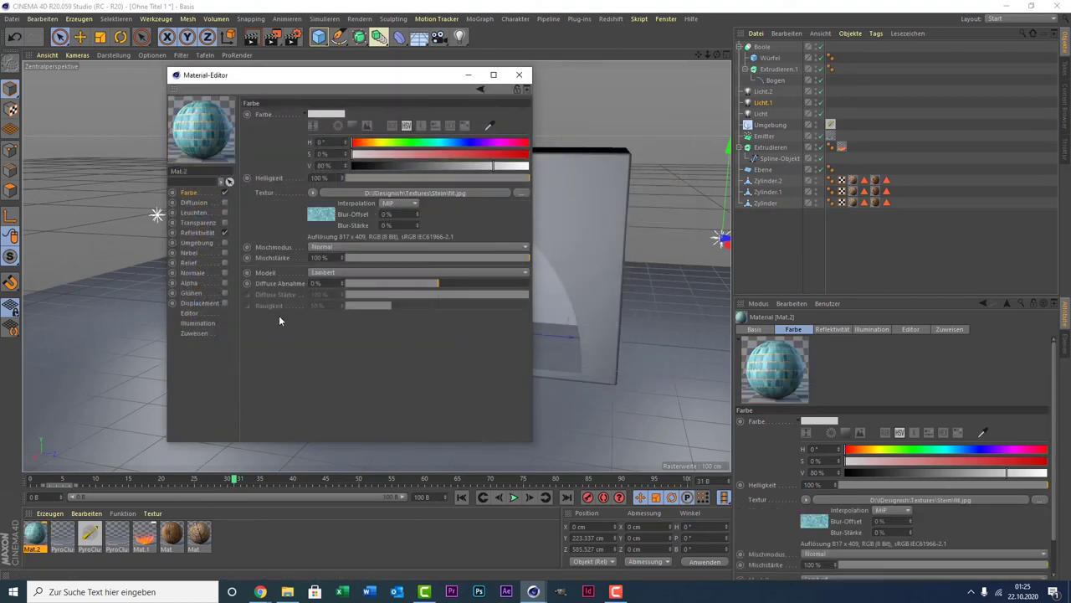
click(224, 262)
click(303, 139)
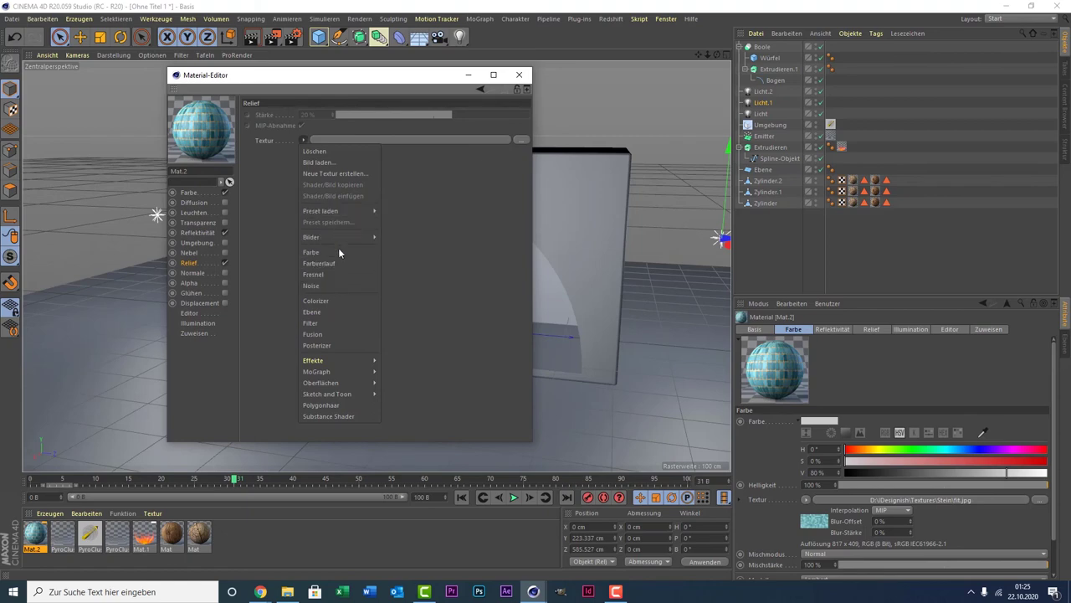
Step: Load fit.jpg as Mat.2's Relief texture without copying it into the project
click(326, 163)
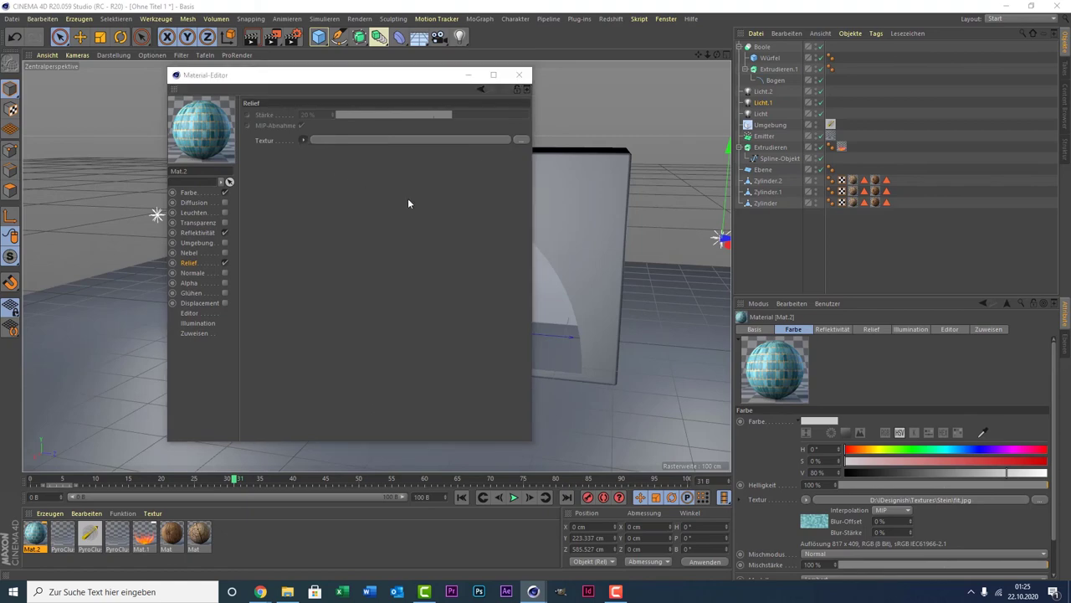
double_click(421, 182)
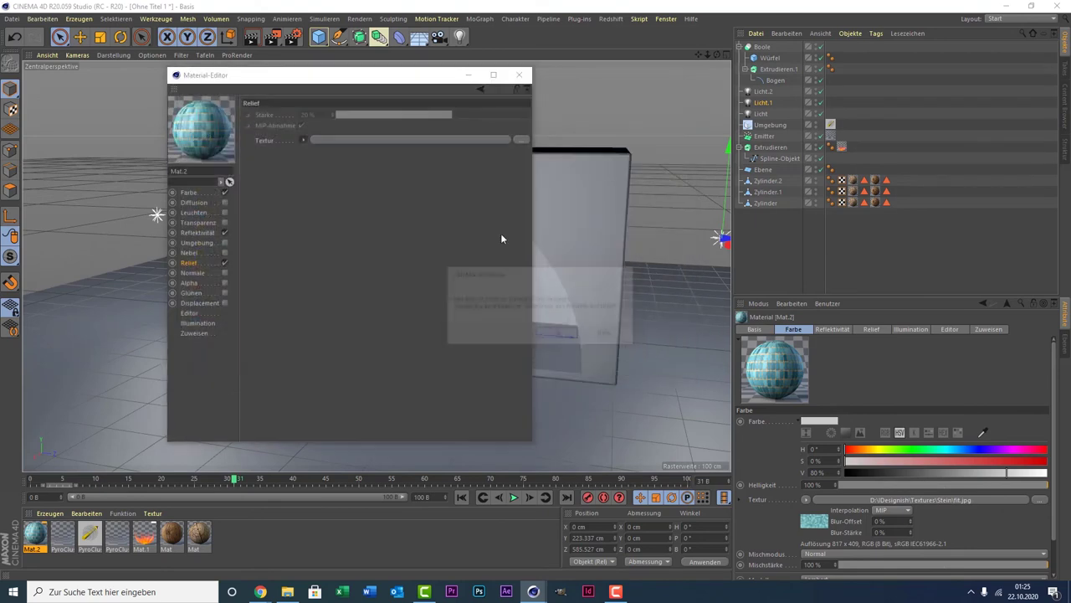
click(609, 340)
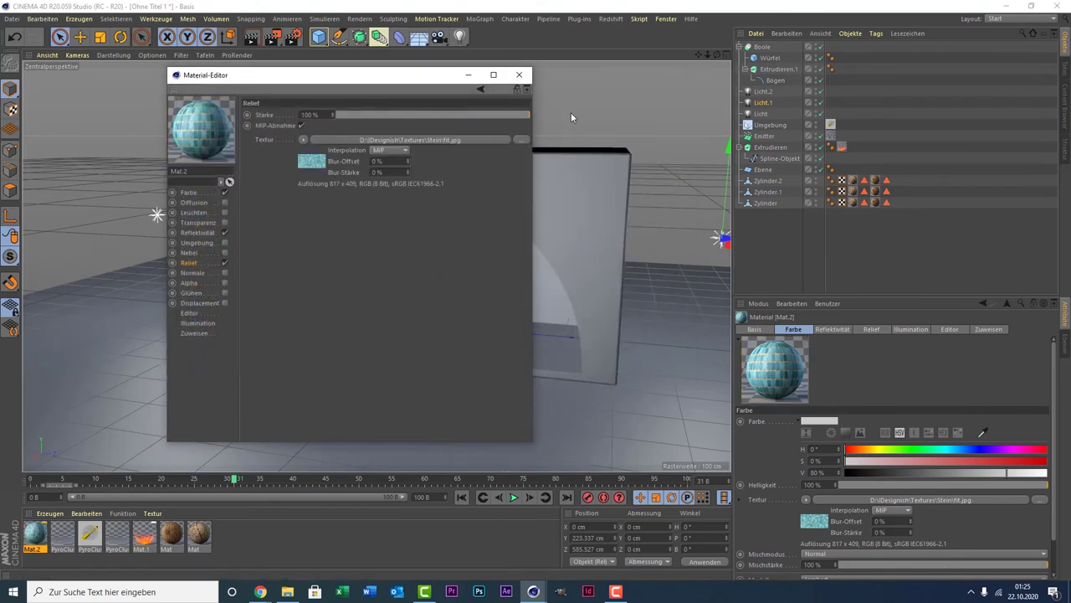
Step: Apply Mat.2 to Würfel and Extrudieren.1, then select both texture tags together
click(519, 74)
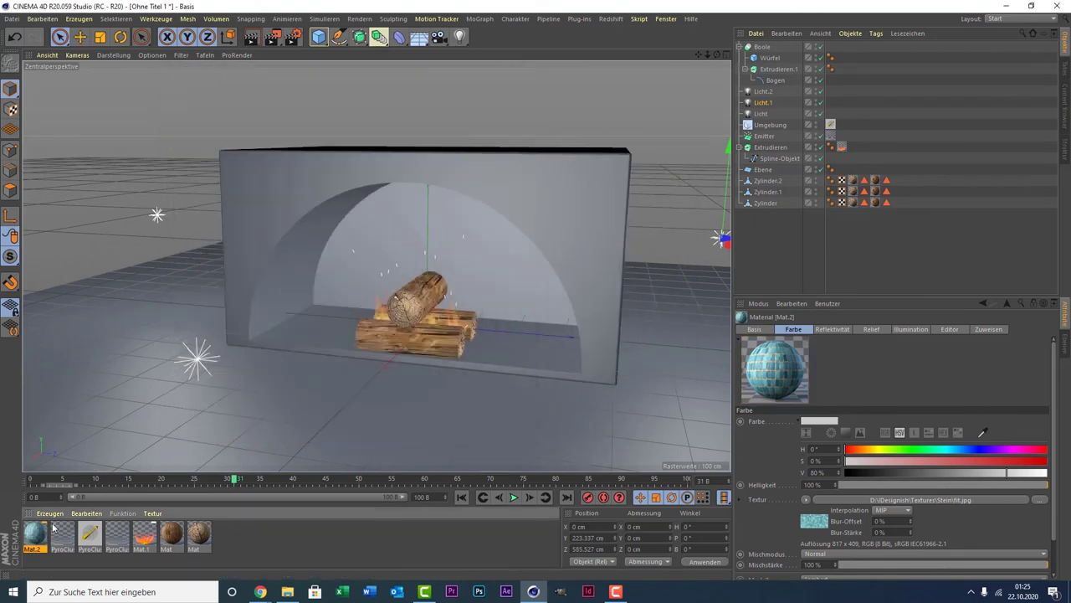
drag(35, 534, 503, 206)
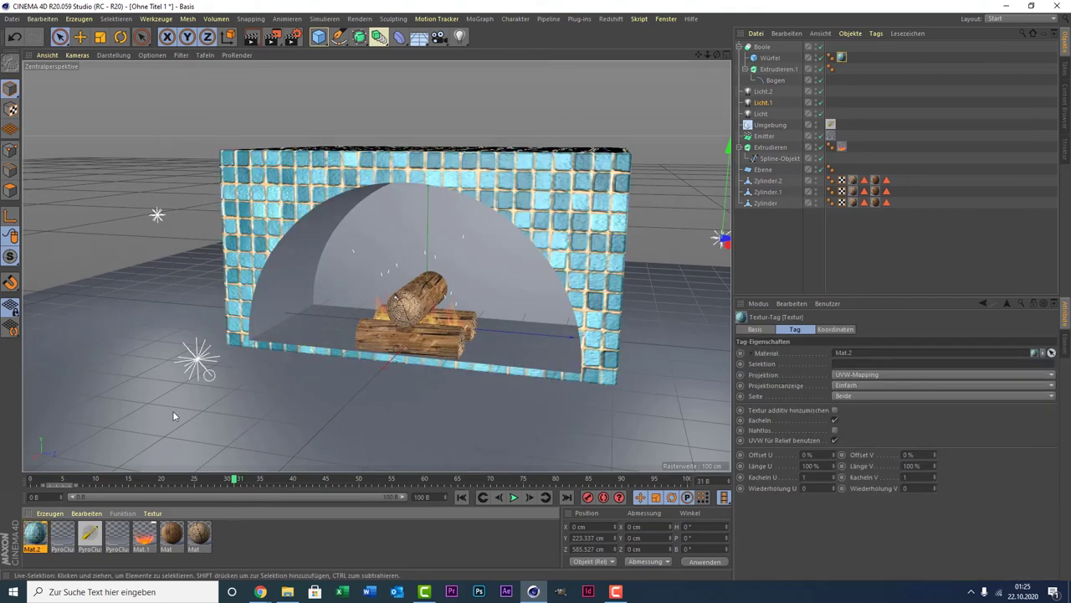
click(40, 533)
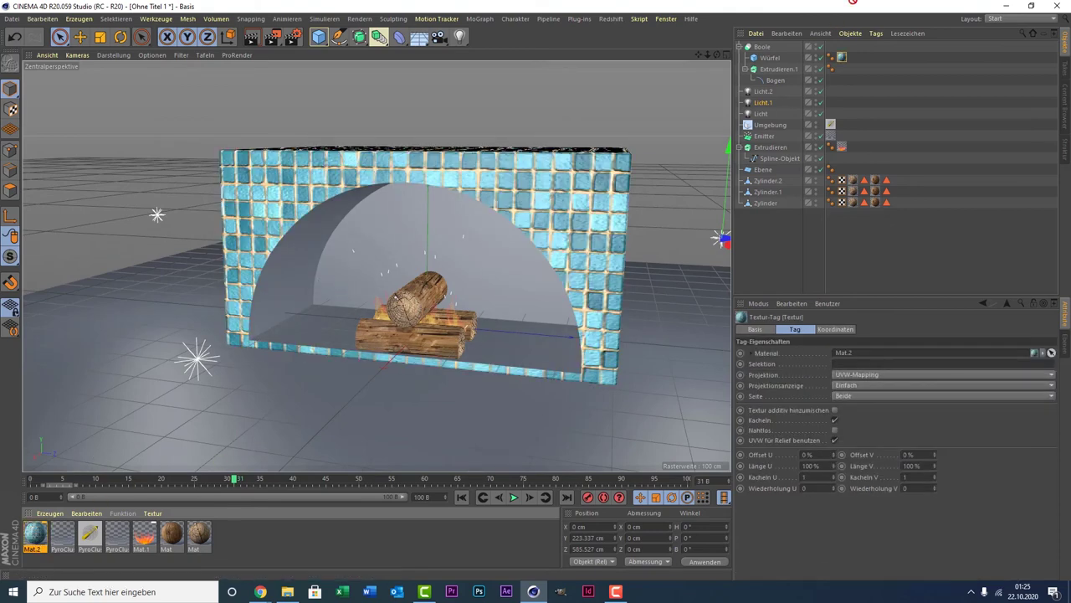
drag(775, 56, 771, 75)
ctrl+drag(776, 72, 777, 69)
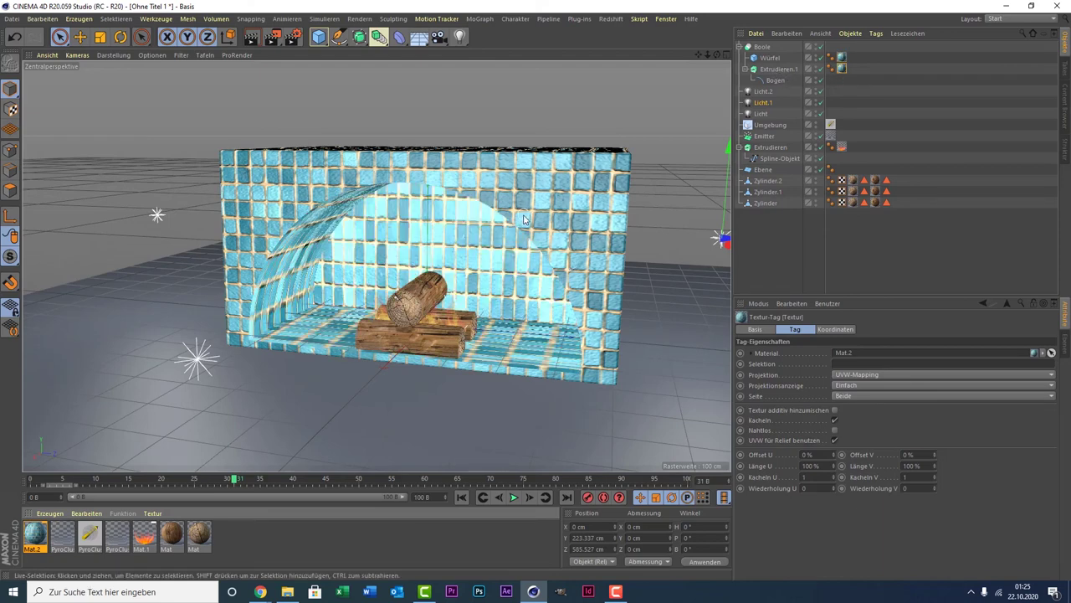
scroll(526, 220, up, 2)
scroll(526, 220, up, 1)
scroll(395, 269, up, 1)
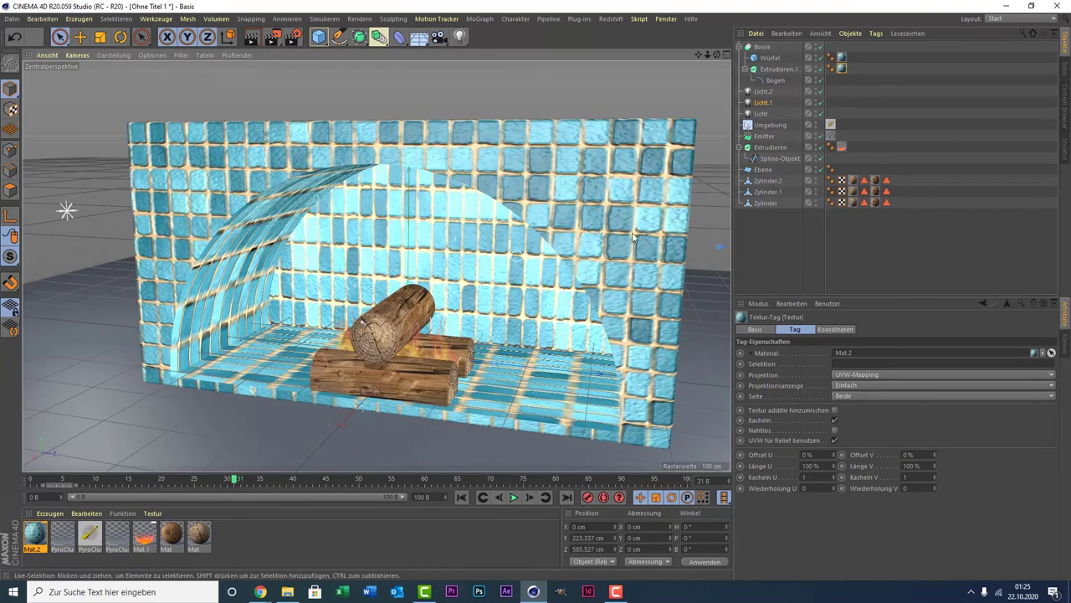
ctrl+click(842, 68)
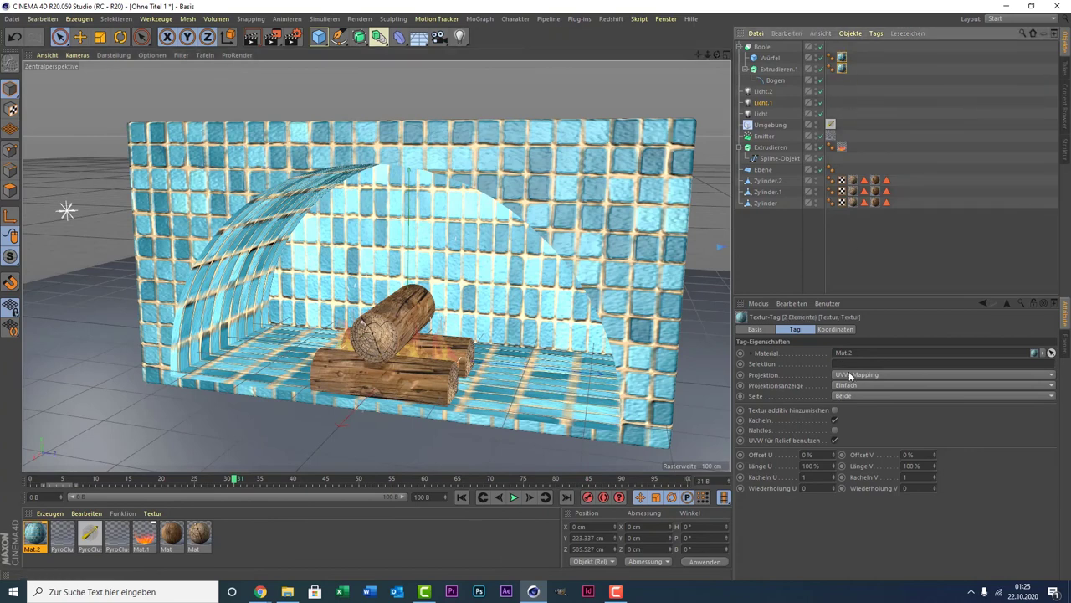
Step: Set both tile texture tags' projection to Quader-Mapping and activate Texture mode
click(850, 376)
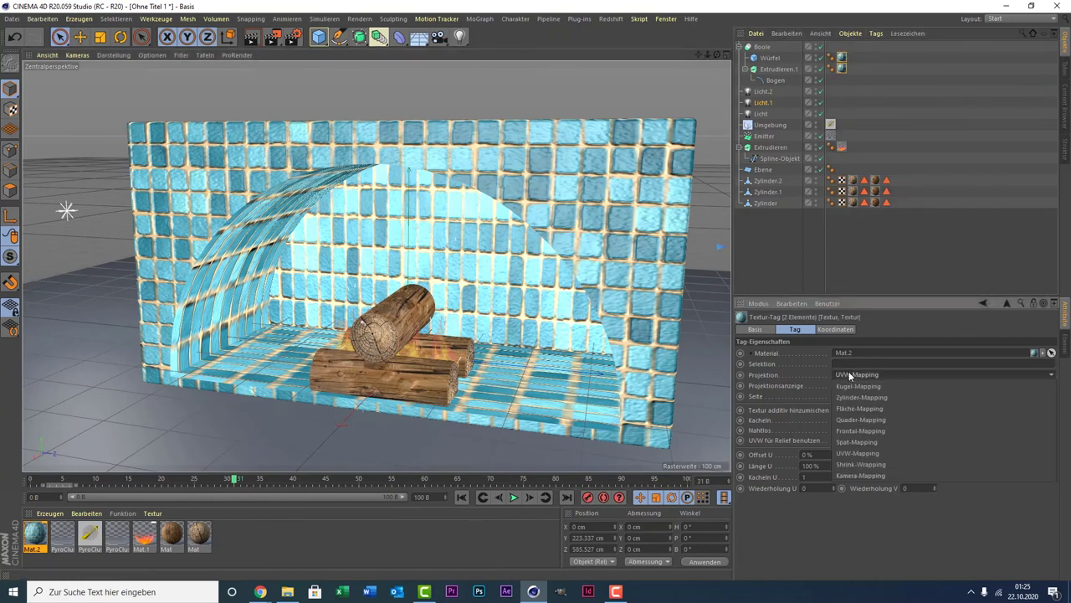
click(883, 418)
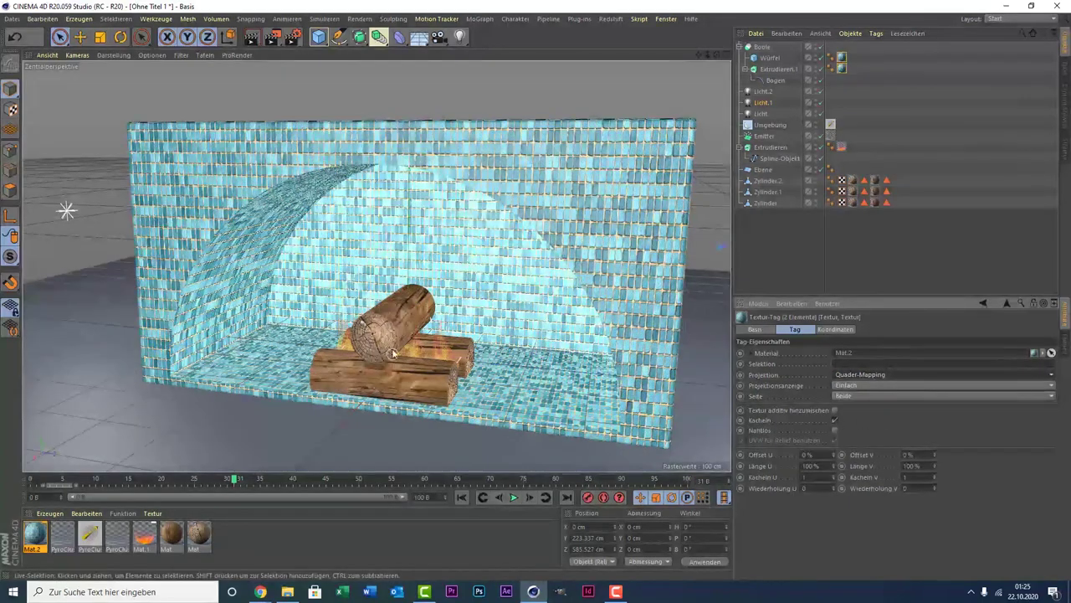
scroll(392, 353, down, 2)
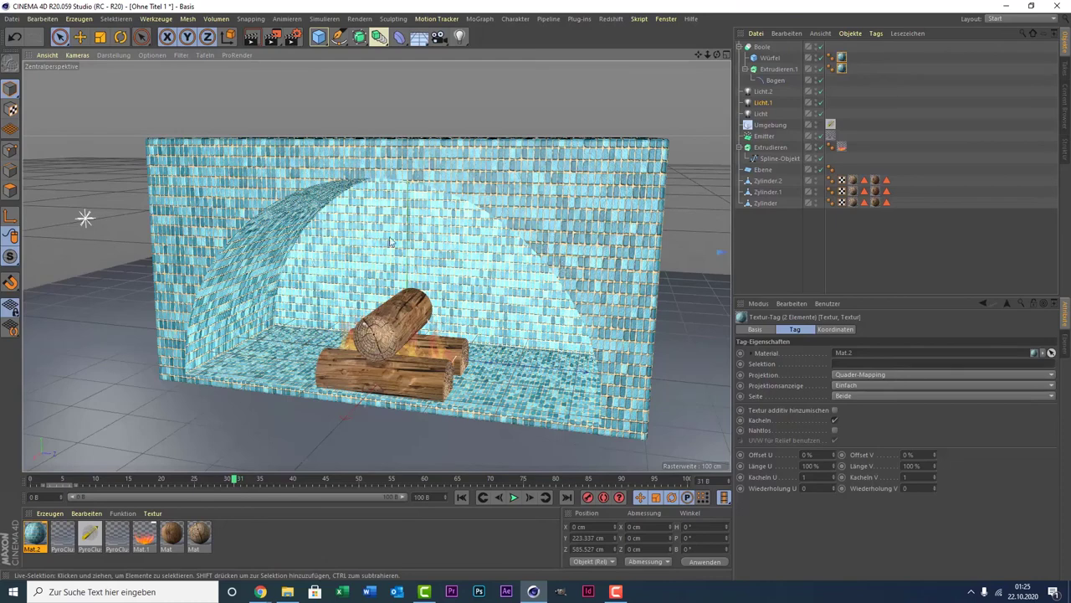
click(10, 109)
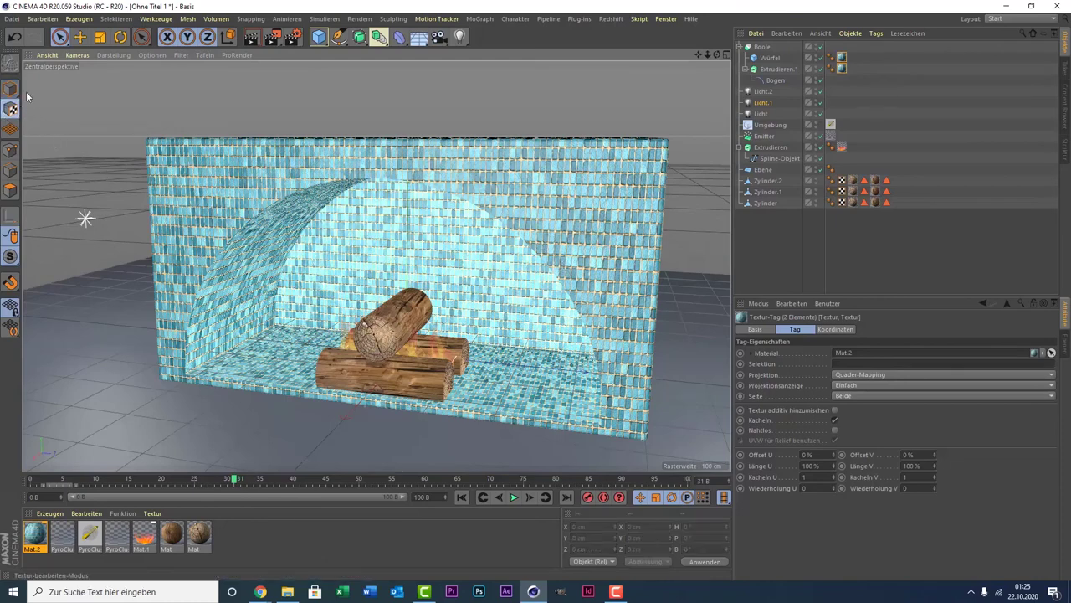
Step: Nudge Würfel up to about 6.485 cm on Y, then deselect it
click(768, 56)
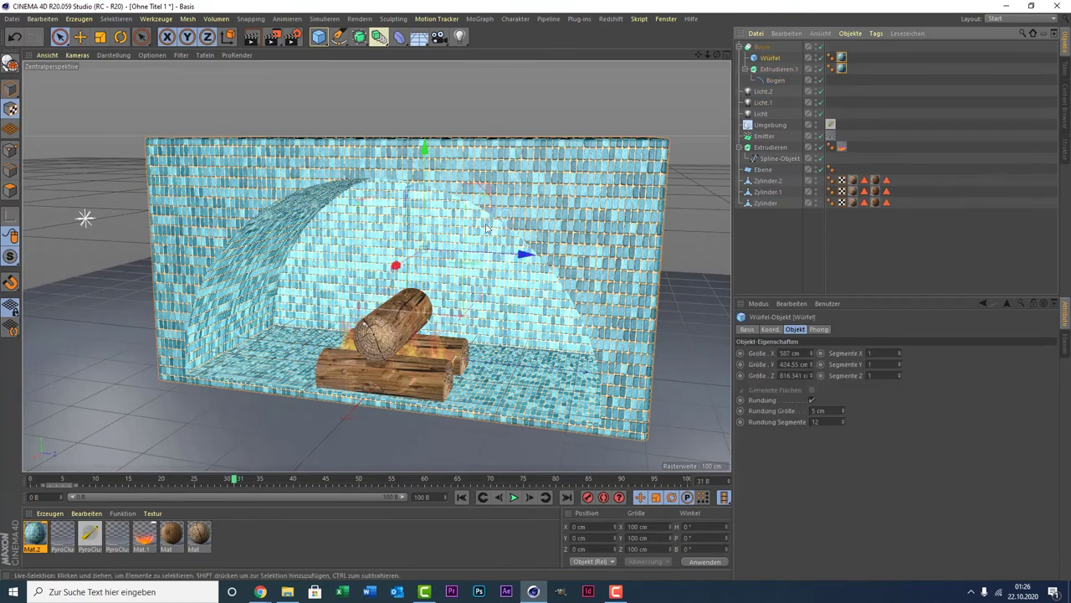
drag(425, 208, 425, 201)
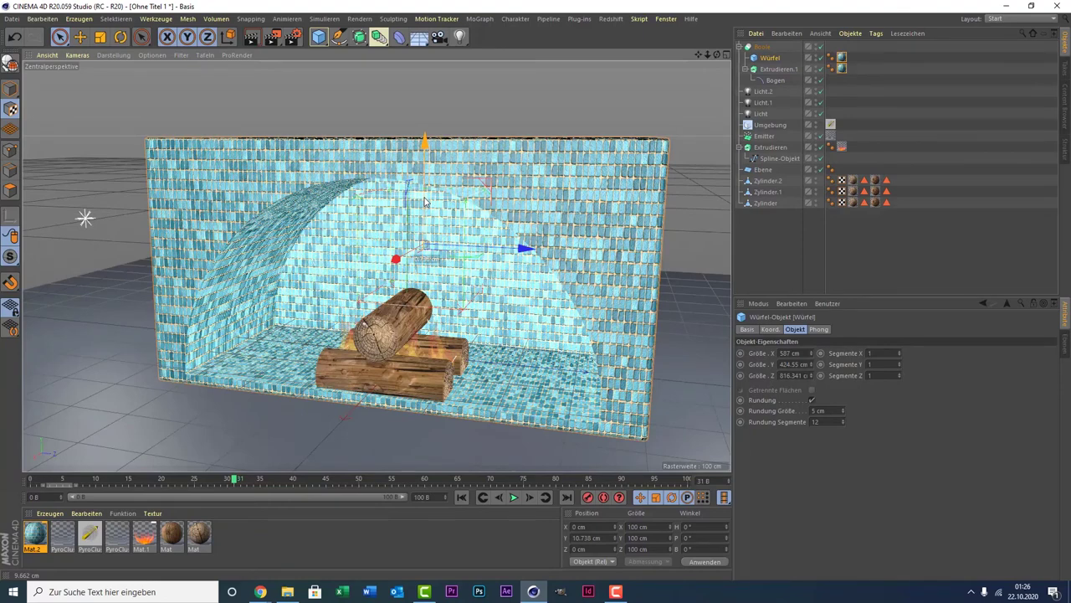
drag(424, 201, 426, 204)
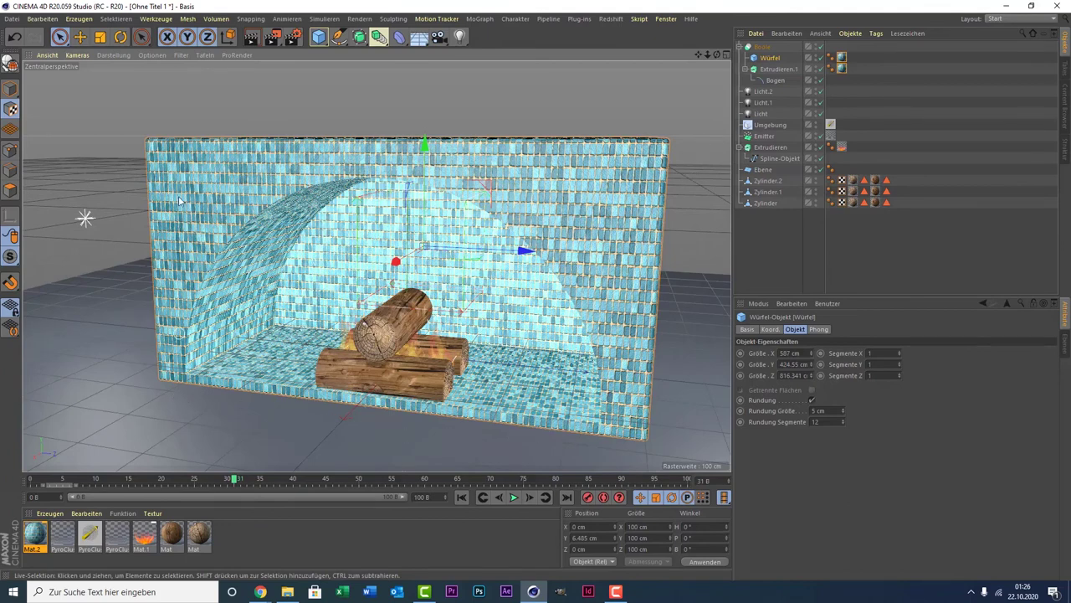
click(881, 250)
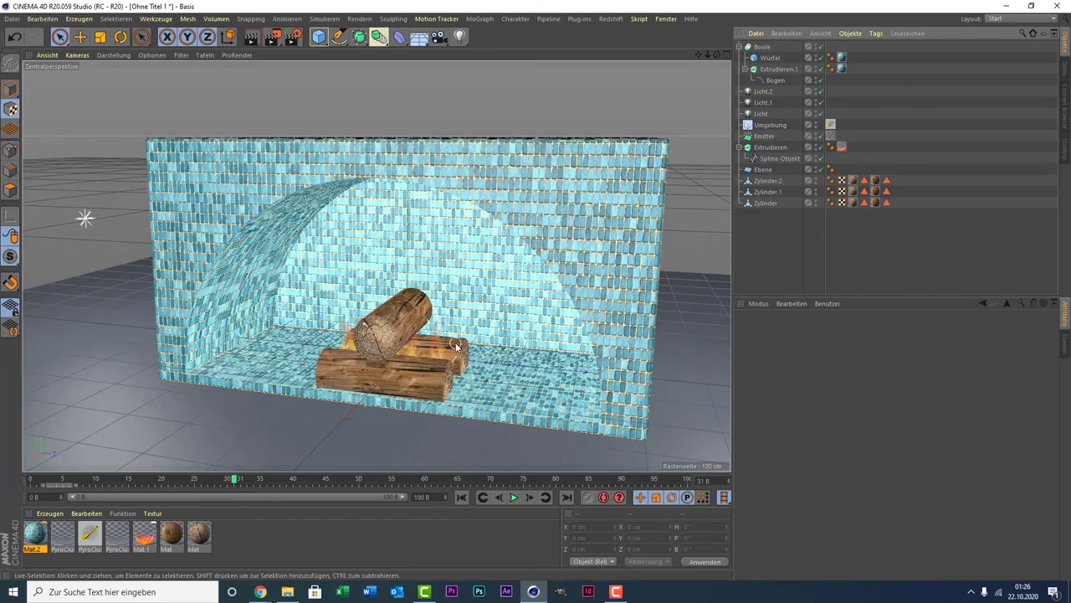
Step: Disable the Emitter and render a viewport preview of the fireplace
click(821, 136)
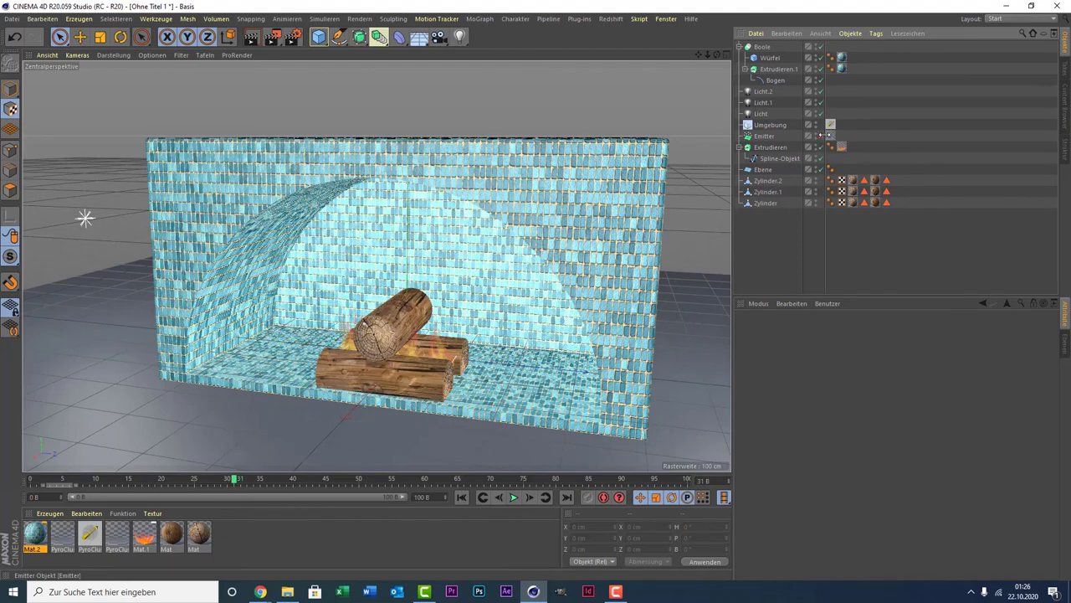
click(252, 38)
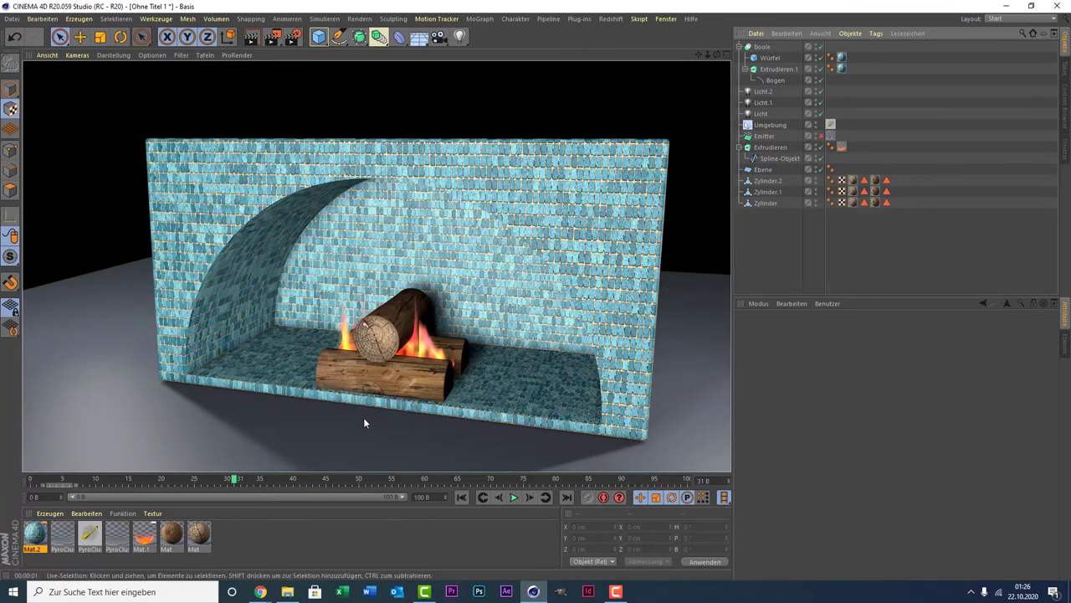
Step: Give Mat.1 a Noise displacement with Sub Polygon Displacement enabled, then test-render
double_click(151, 542)
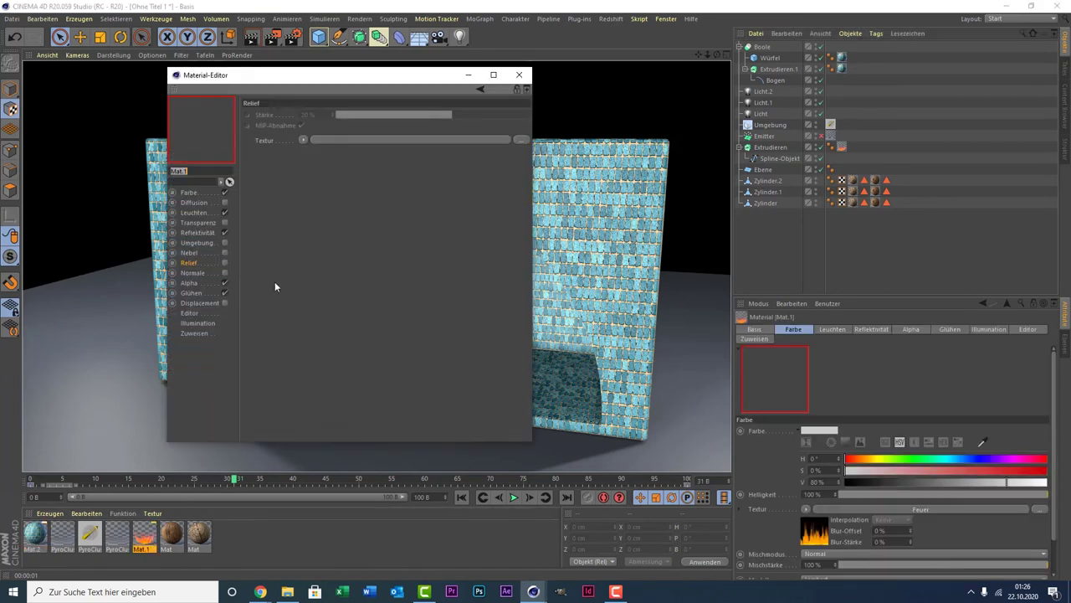
drag(320, 82, 631, 40)
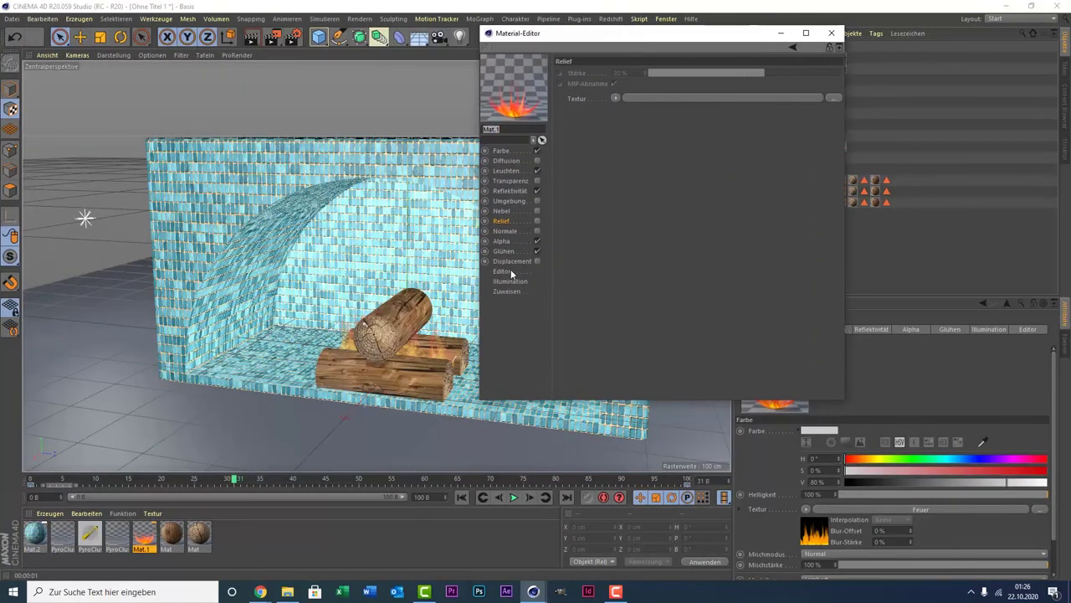
click(537, 261)
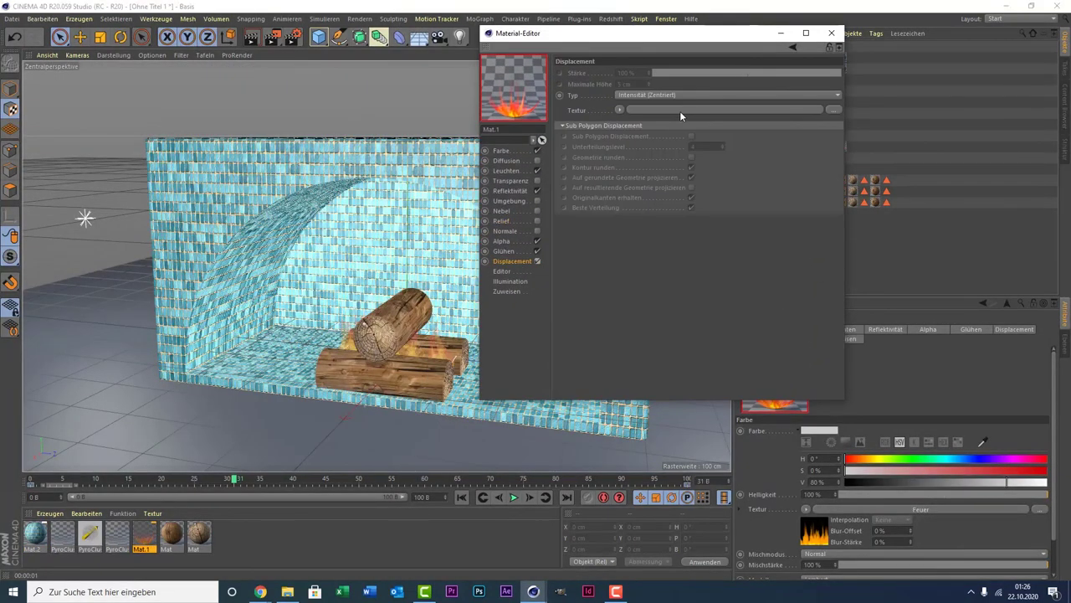
click(621, 110)
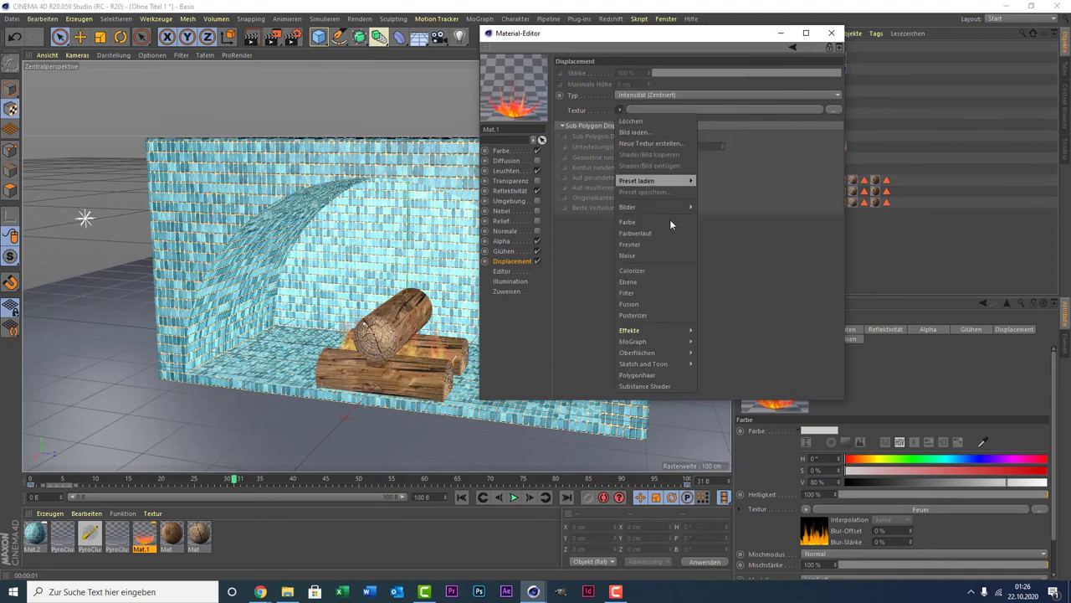
click(646, 257)
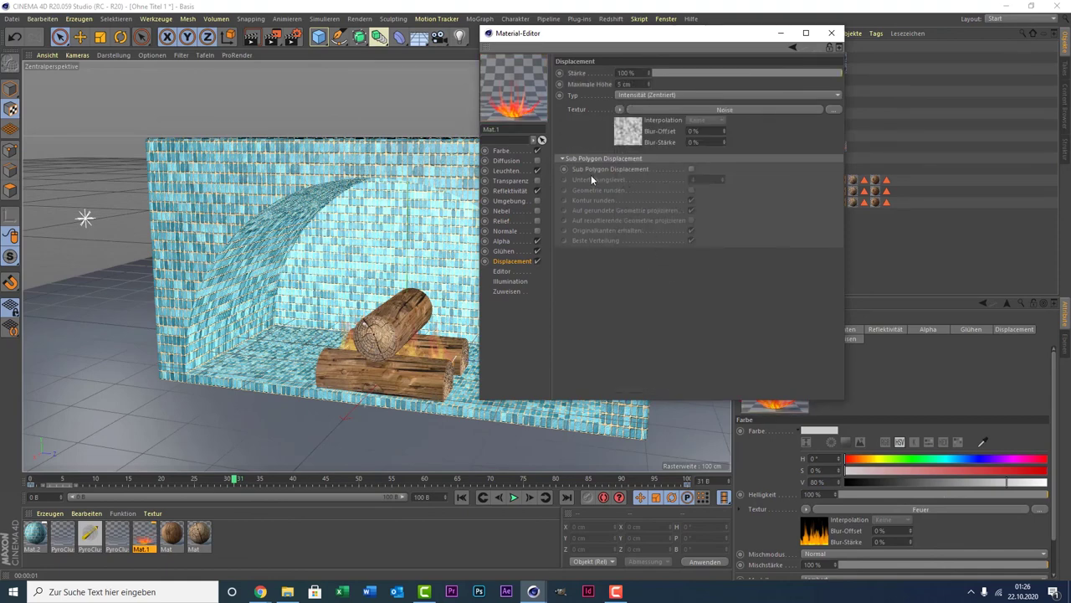
click(692, 169)
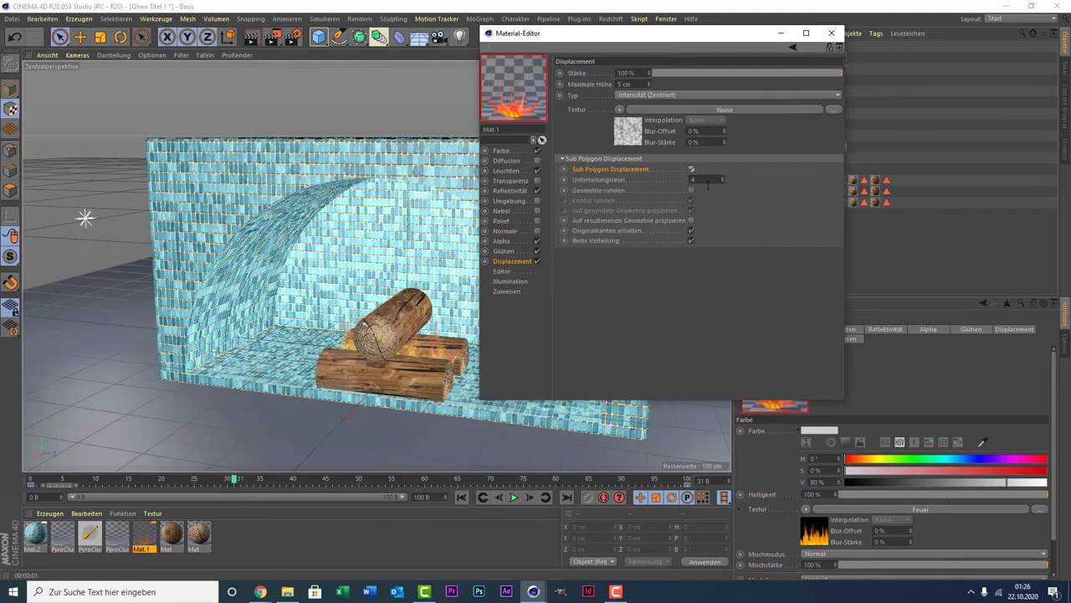
click(832, 33)
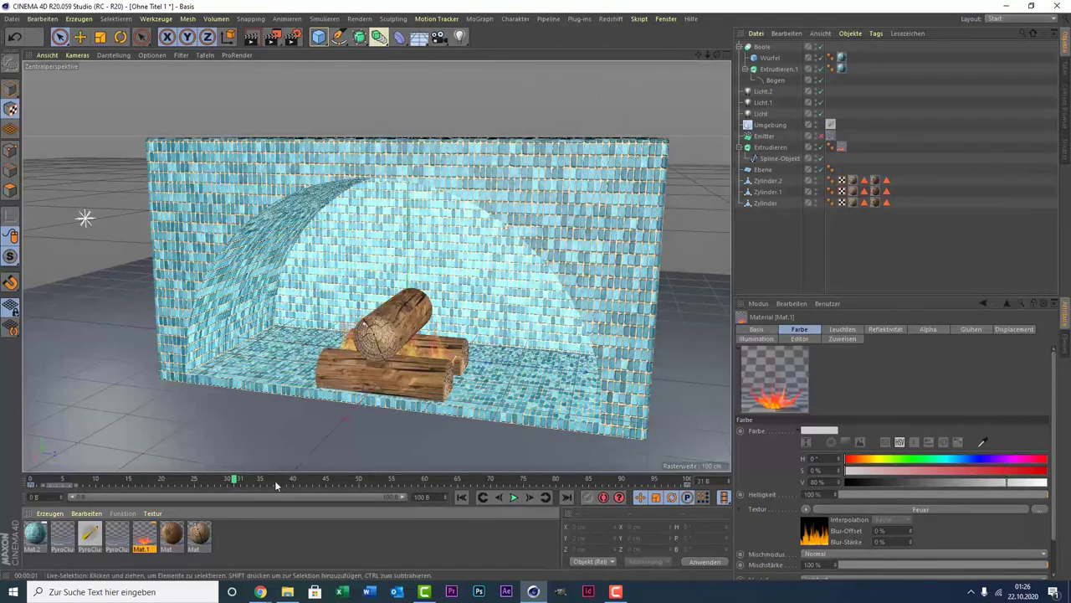
click(252, 38)
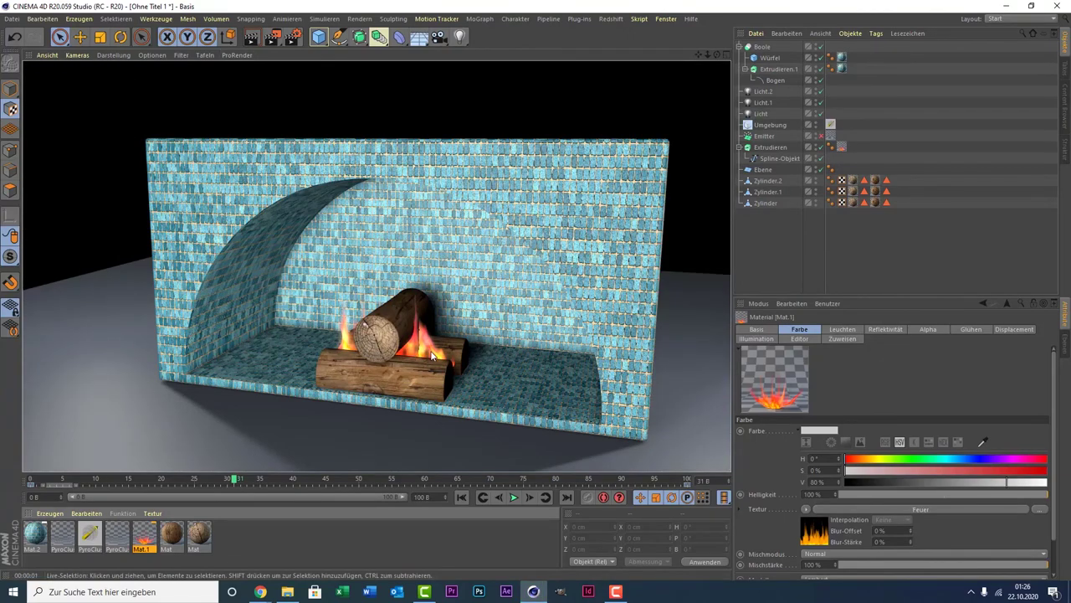
Step: Set Mat.1's displacement Maximale Höhe to 20 cm and render the view
double_click(140, 533)
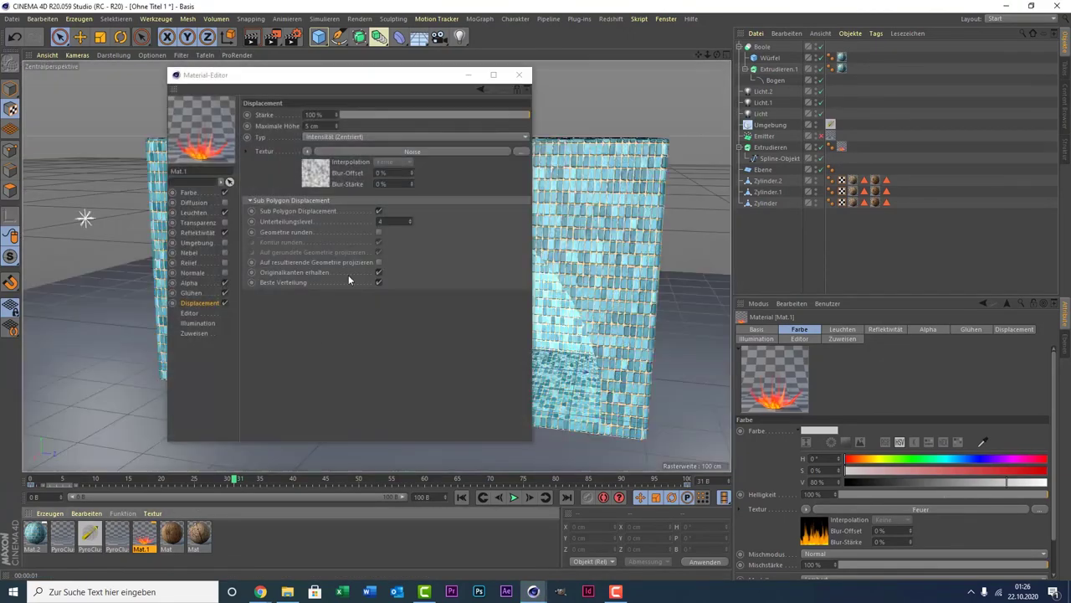
drag(393, 69, 804, 37)
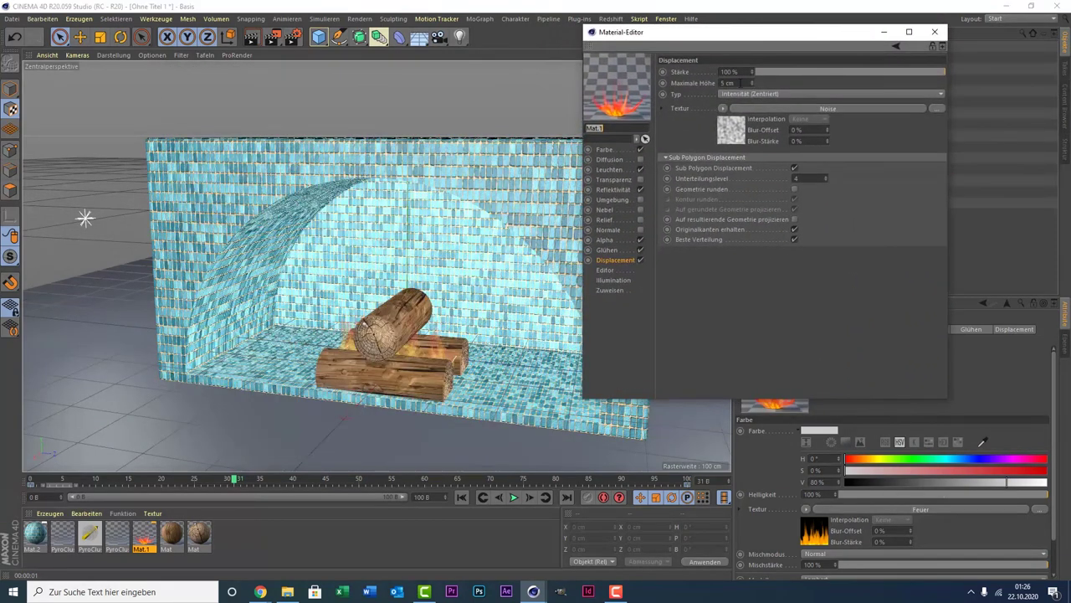
click(728, 83)
text(20)
key(Return)
click(257, 40)
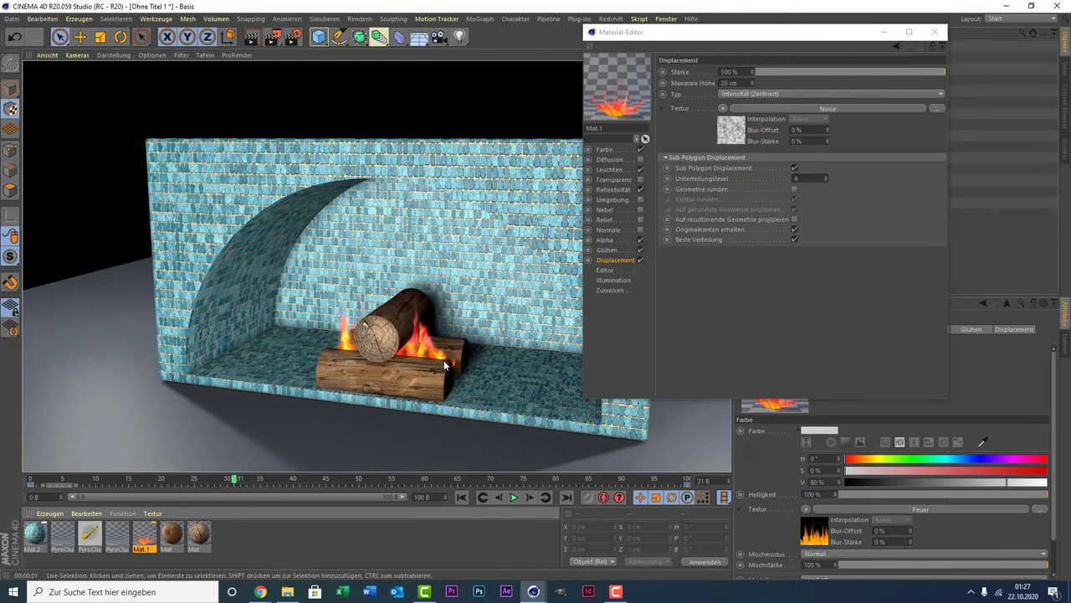
Step: Play and stop the fire animation, close the Material-Editor, and orbit to the front
click(514, 498)
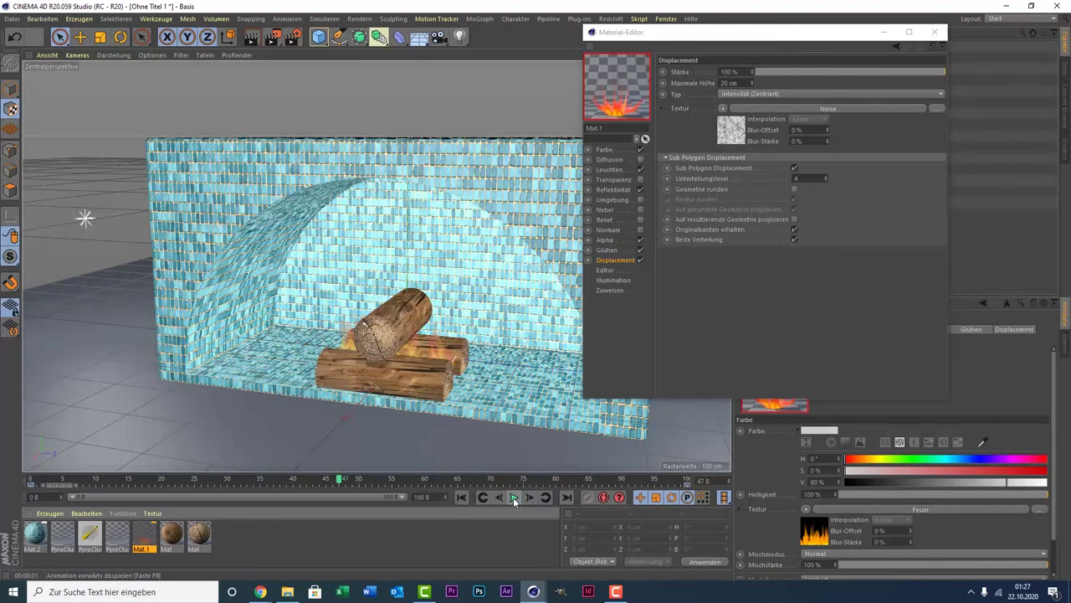
click(514, 498)
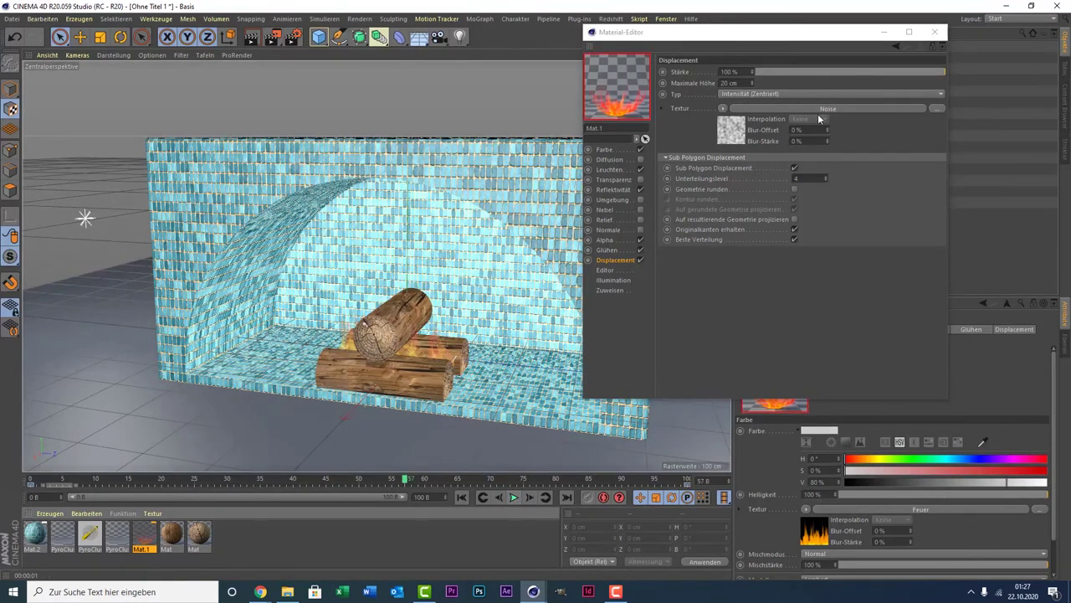
click(935, 32)
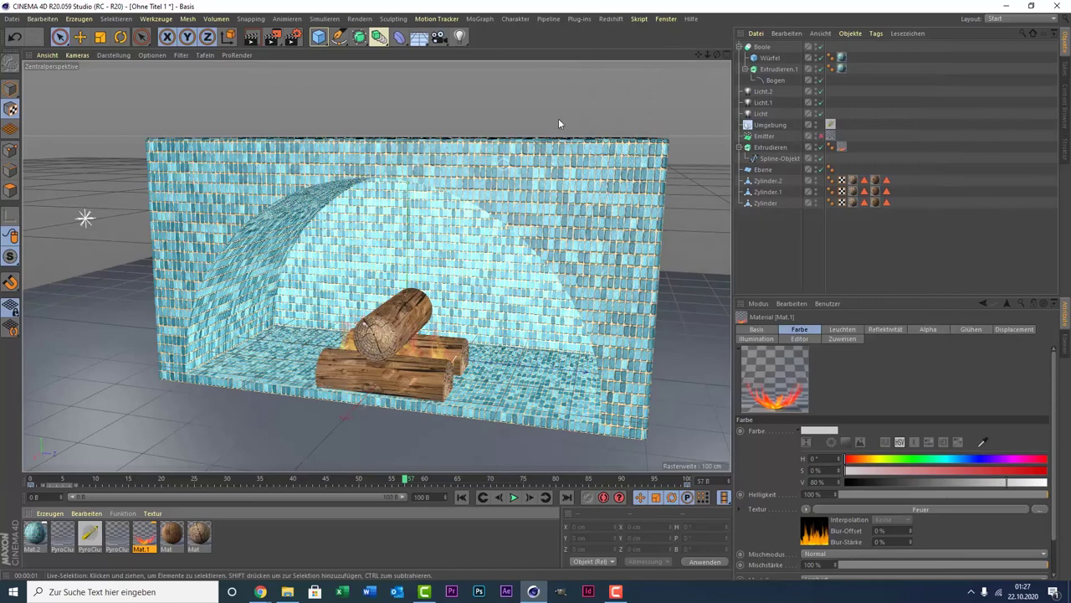
drag(720, 55, 375, 78)
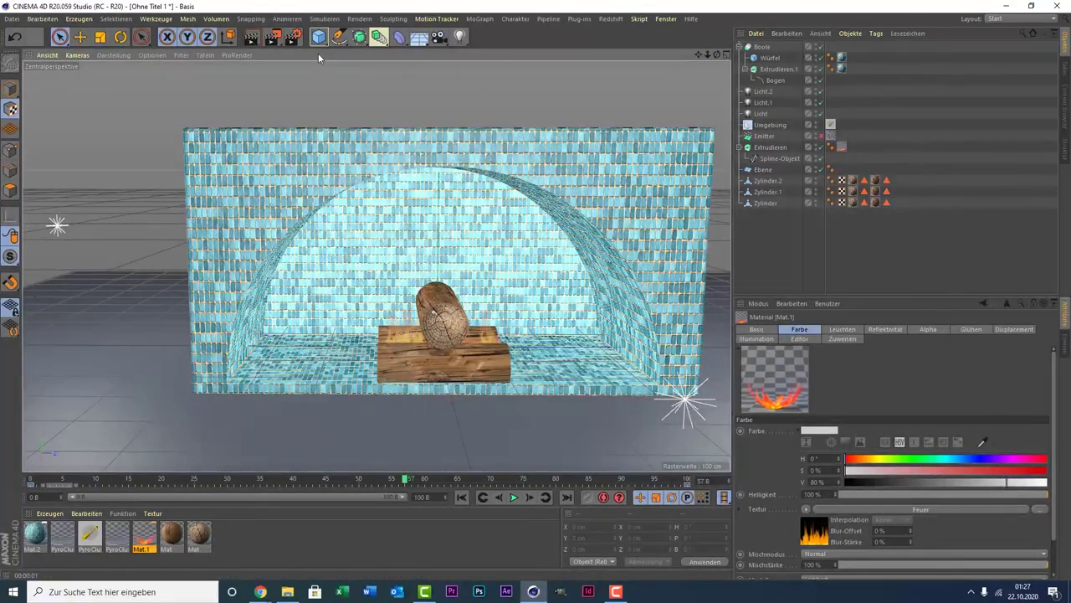
Step: Add a cylinder and raise it along Y above the fireplace as a chimney
drag(318, 36, 670, 53)
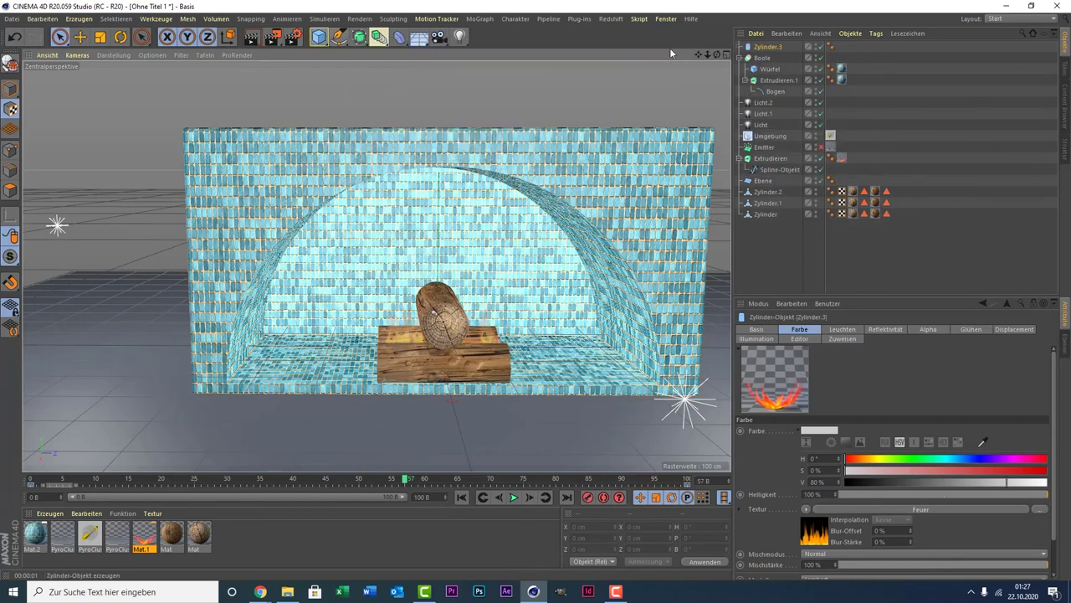
key(t)
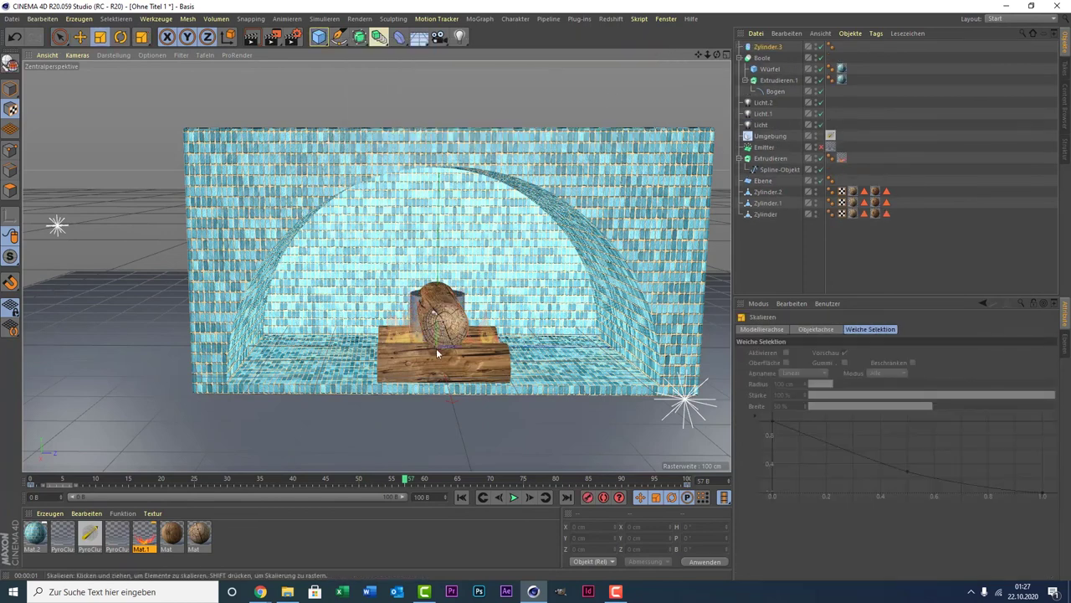
click(60, 37)
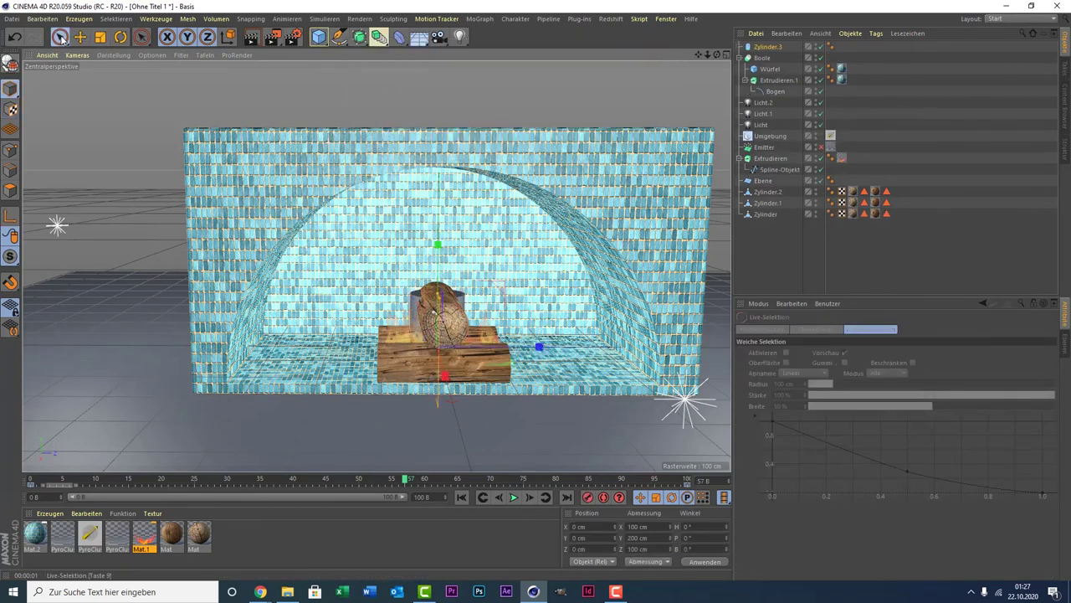
drag(441, 276, 441, 66)
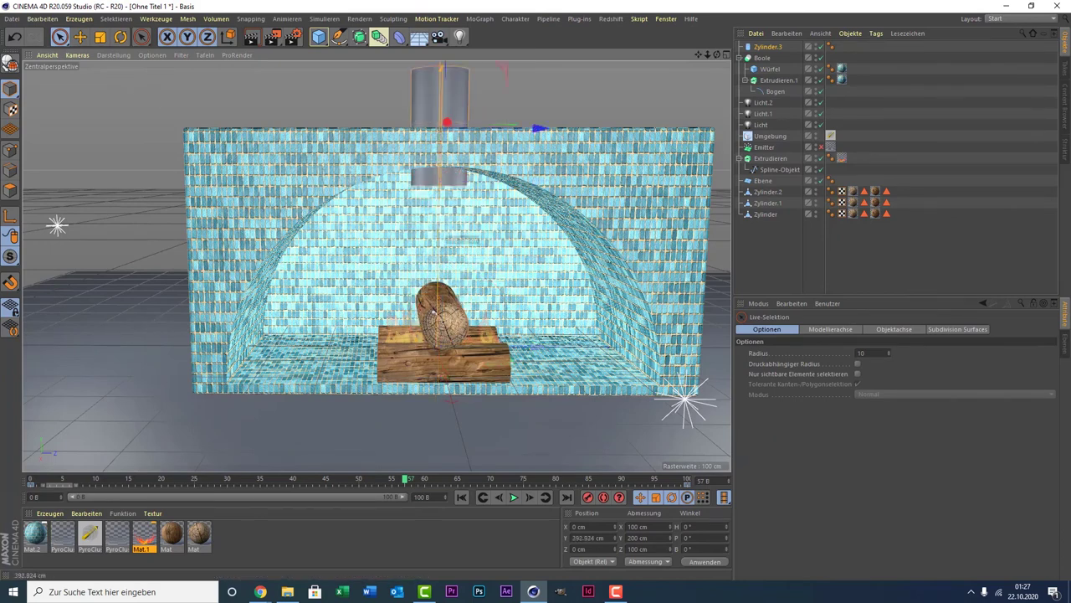
drag(447, 122, 447, 66)
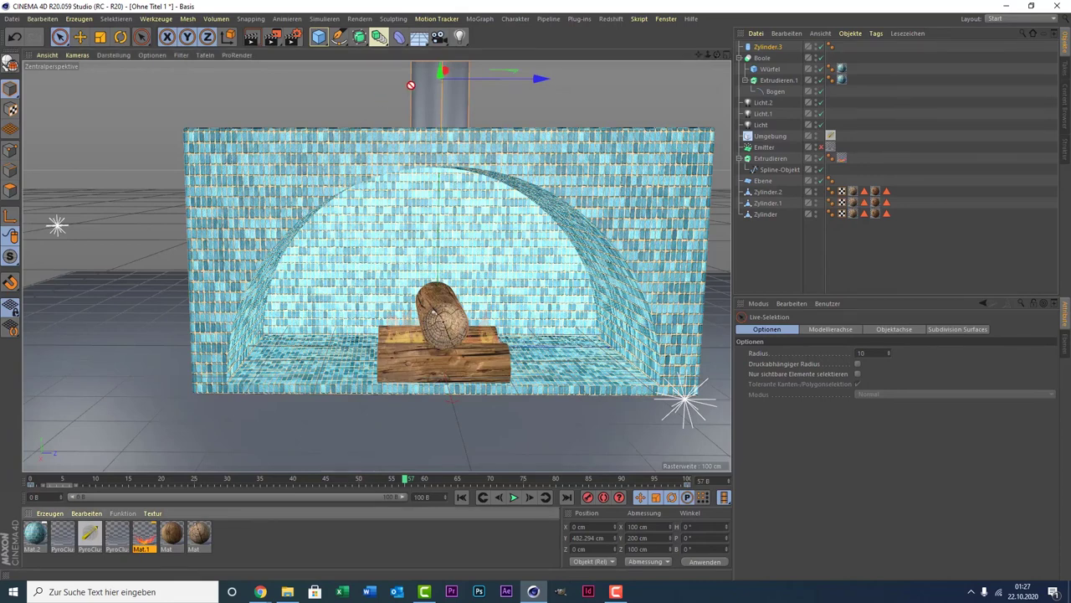
Step: Apply Mat.2 to the chimney cylinder using Quader-Mapping projection
drag(29, 540, 439, 93)
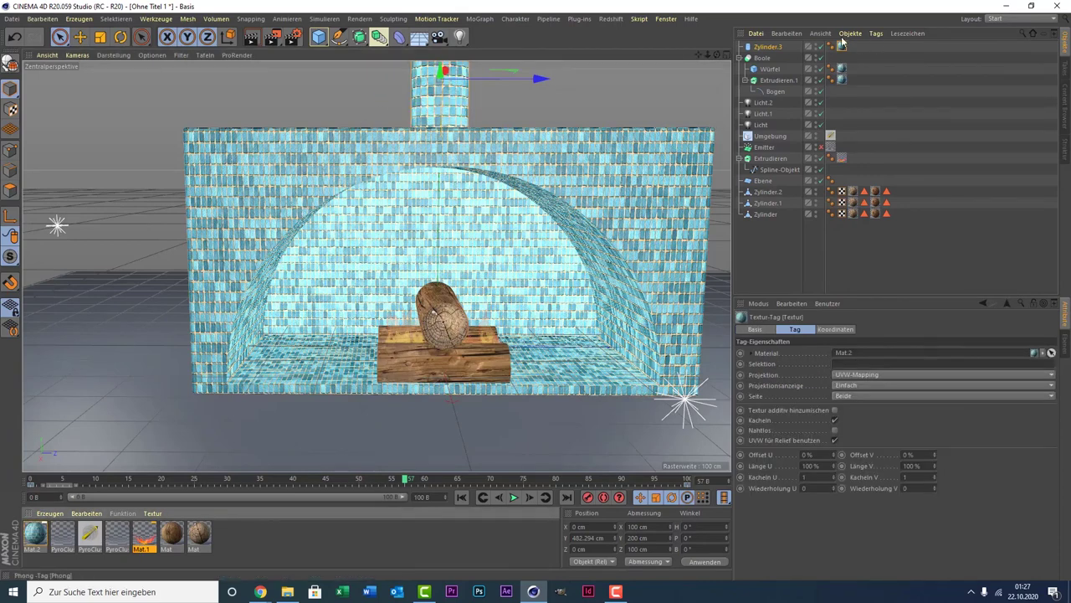
click(844, 376)
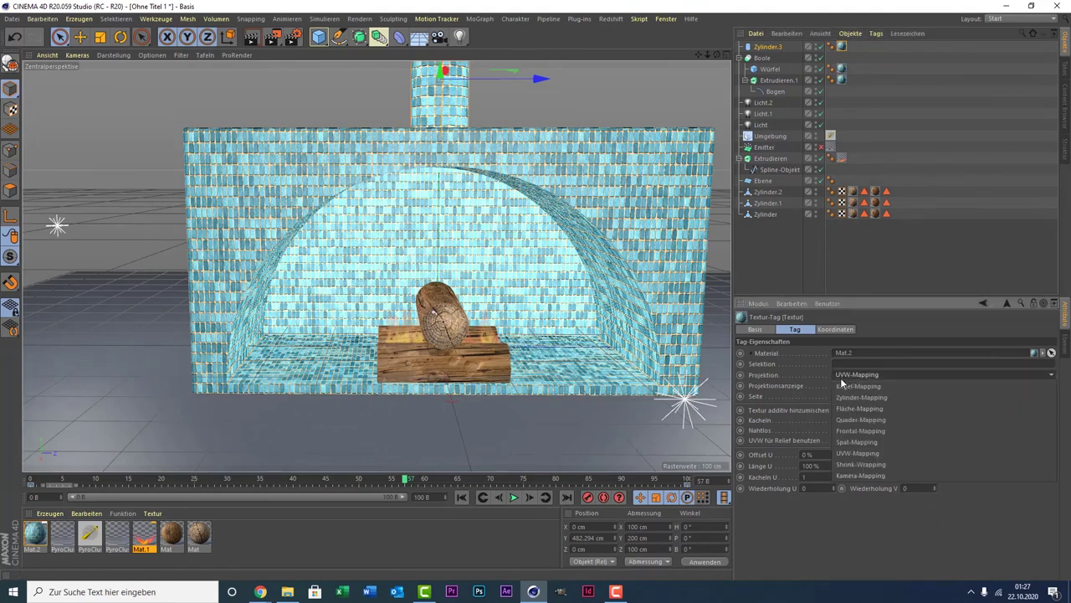
click(862, 419)
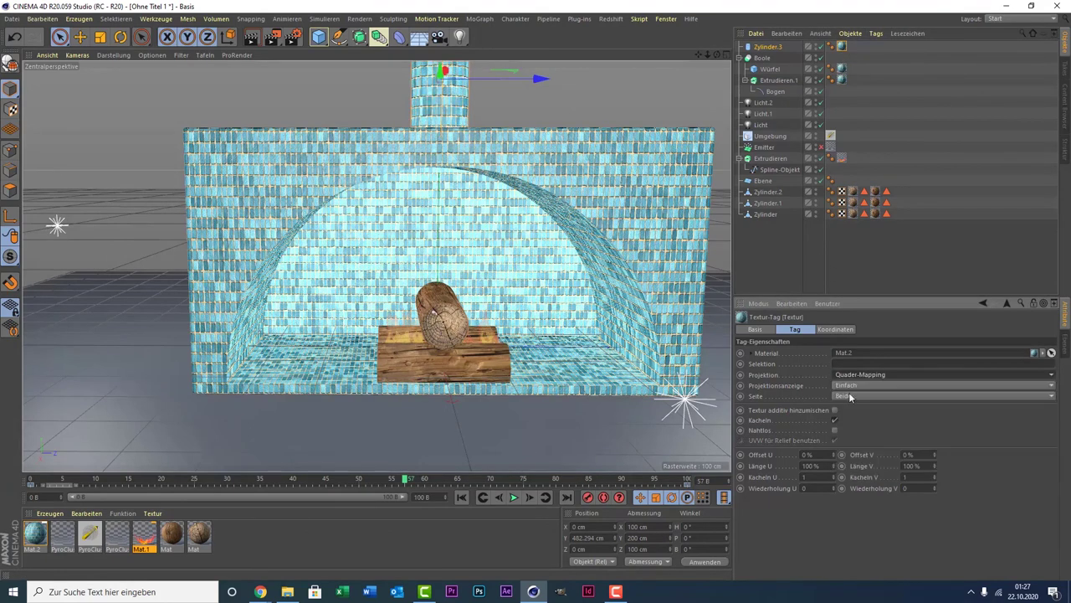
drag(716, 55, 820, 141)
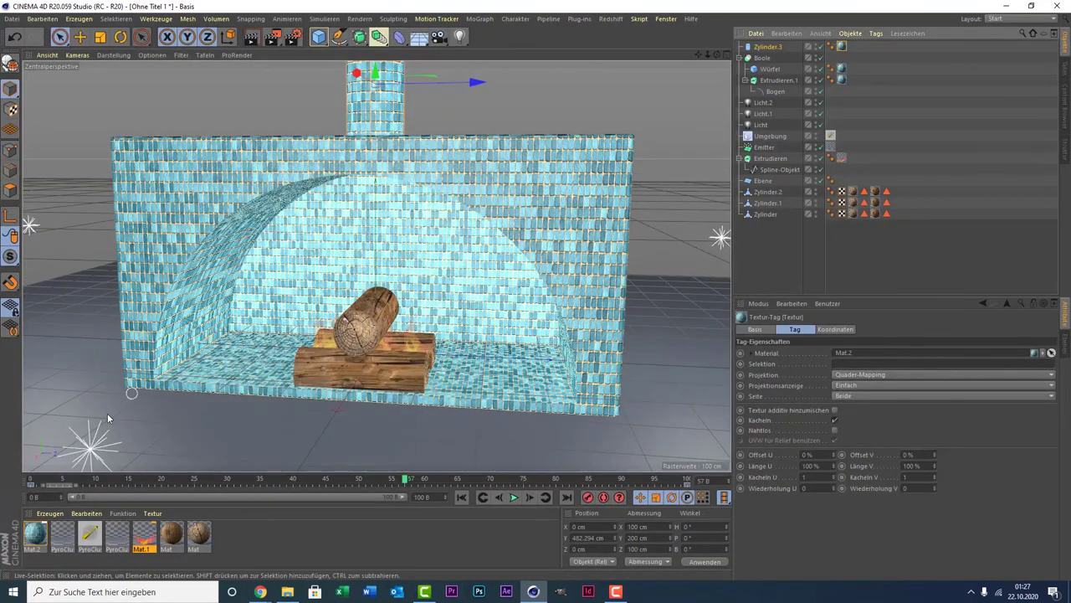
Step: Play the animation from the start to frame 43 and render the active view
click(58, 480)
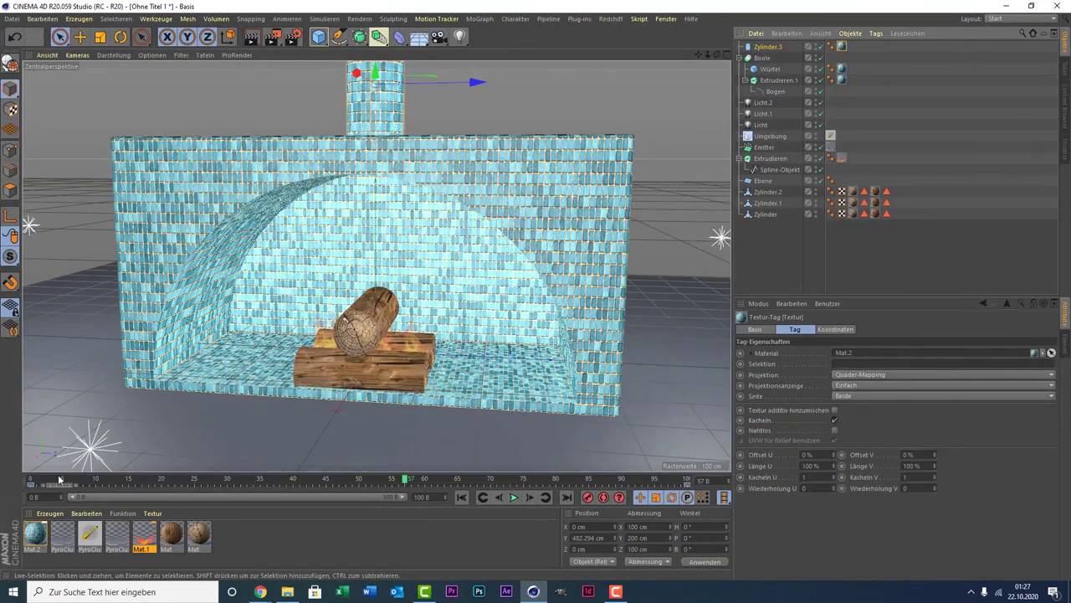
click(513, 499)
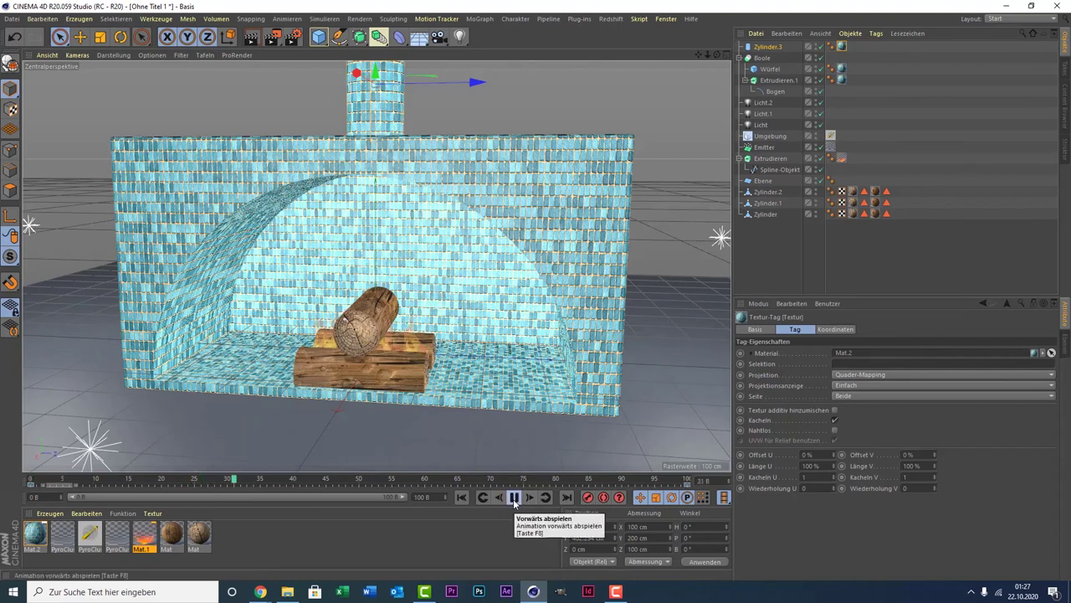
click(514, 499)
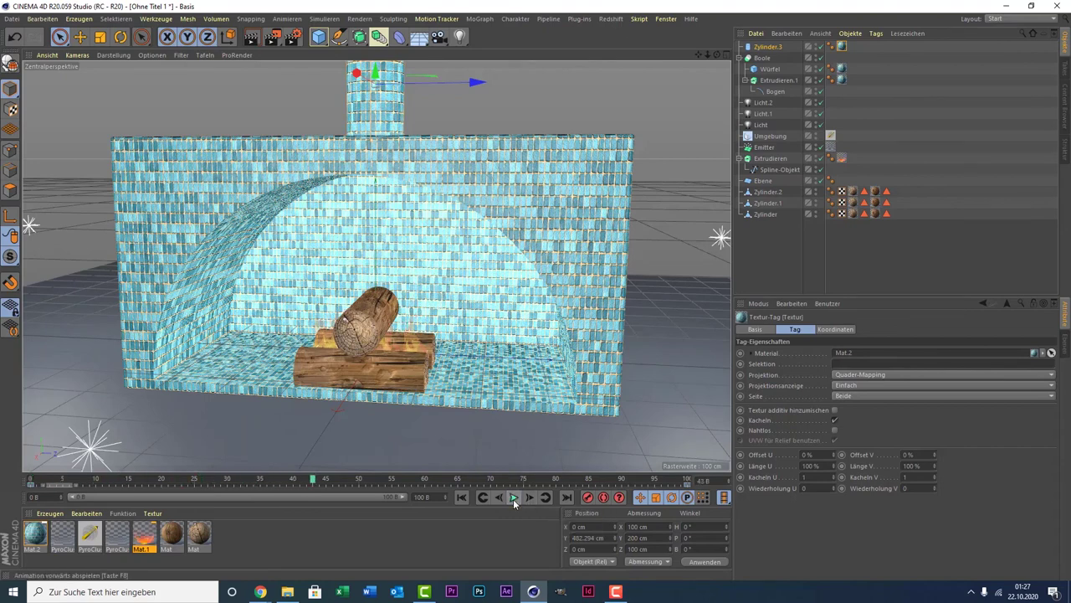
click(252, 37)
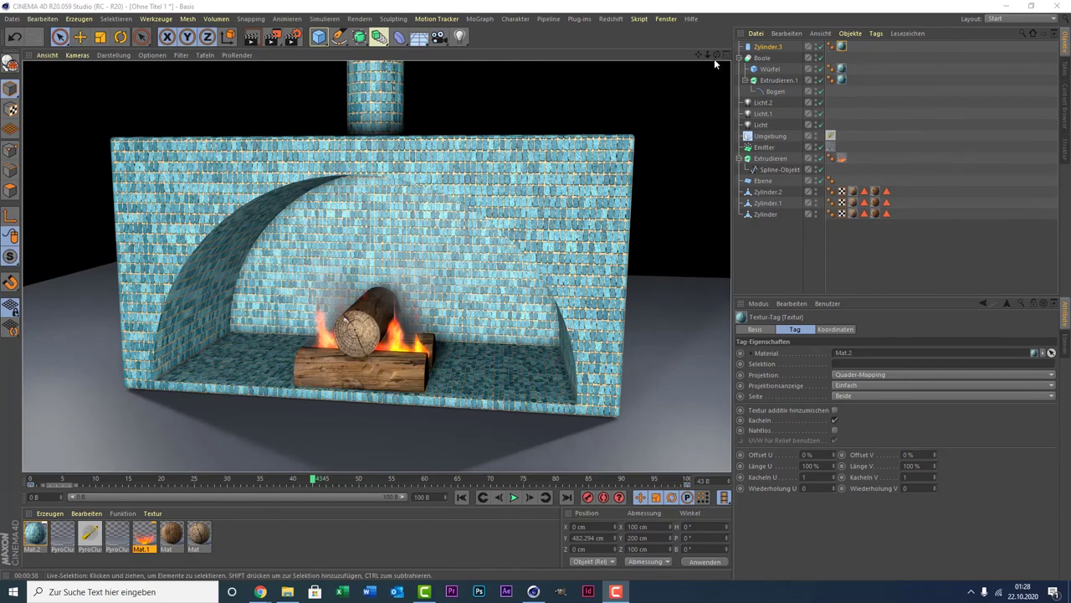
alt+drag(714, 58, 259, 403)
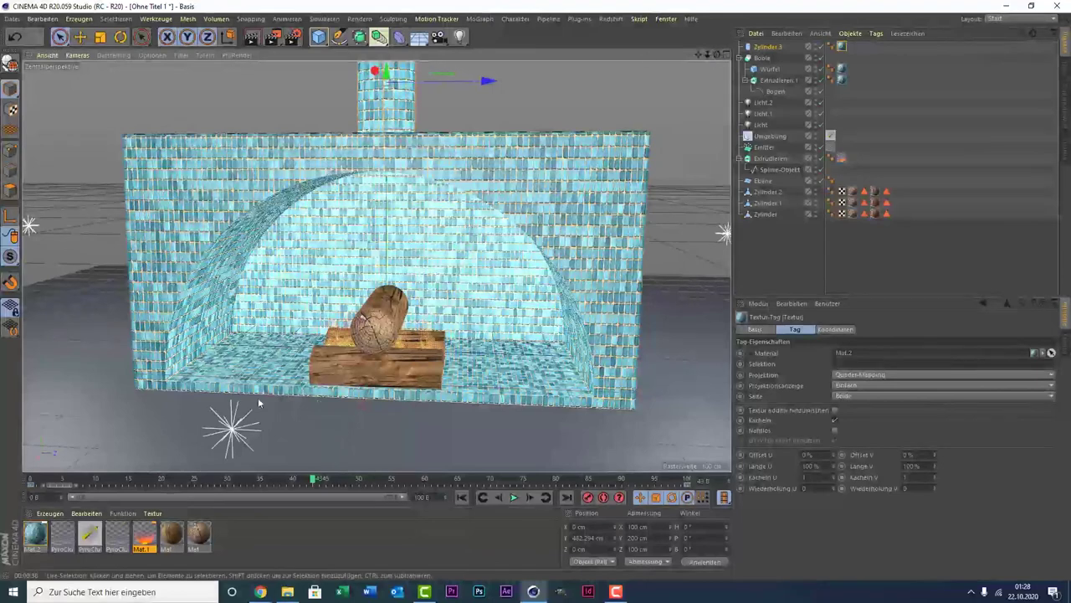
Step: Set Mat.1's Glühen inner strength to 200 % and radius to 20 cm
double_click(144, 540)
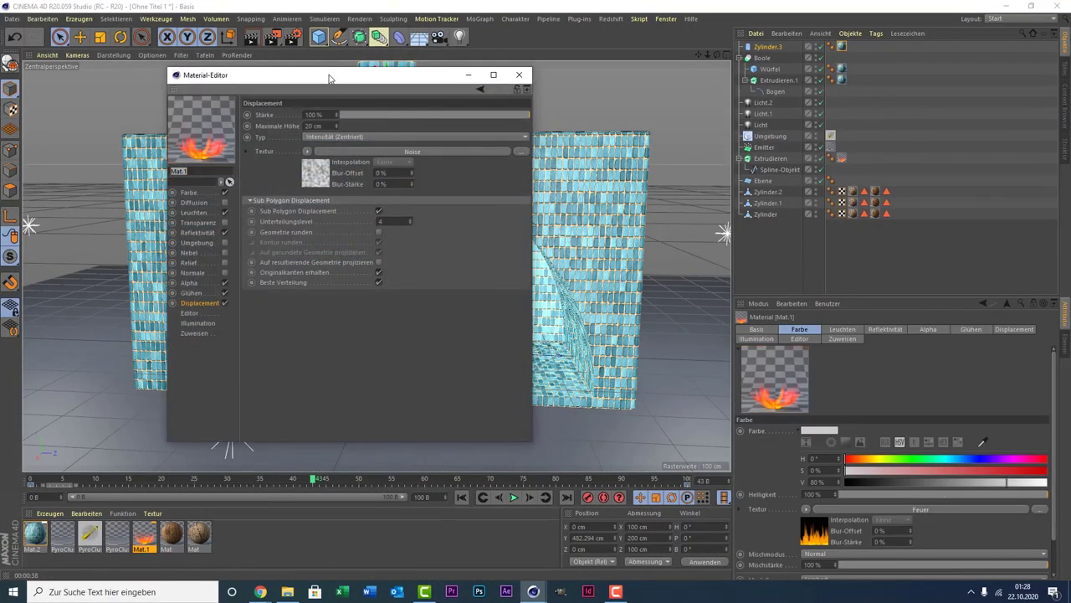
mouse_move(330, 78)
mouse_down()
mouse_move(429, 81)
mouse_move(640, 53)
mouse_up()
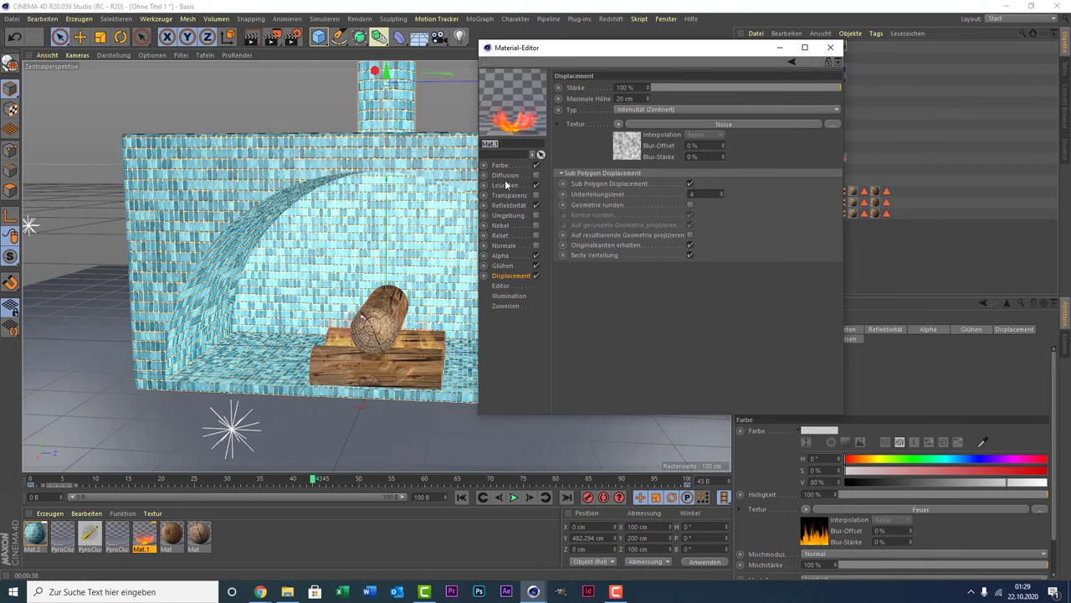
click(508, 185)
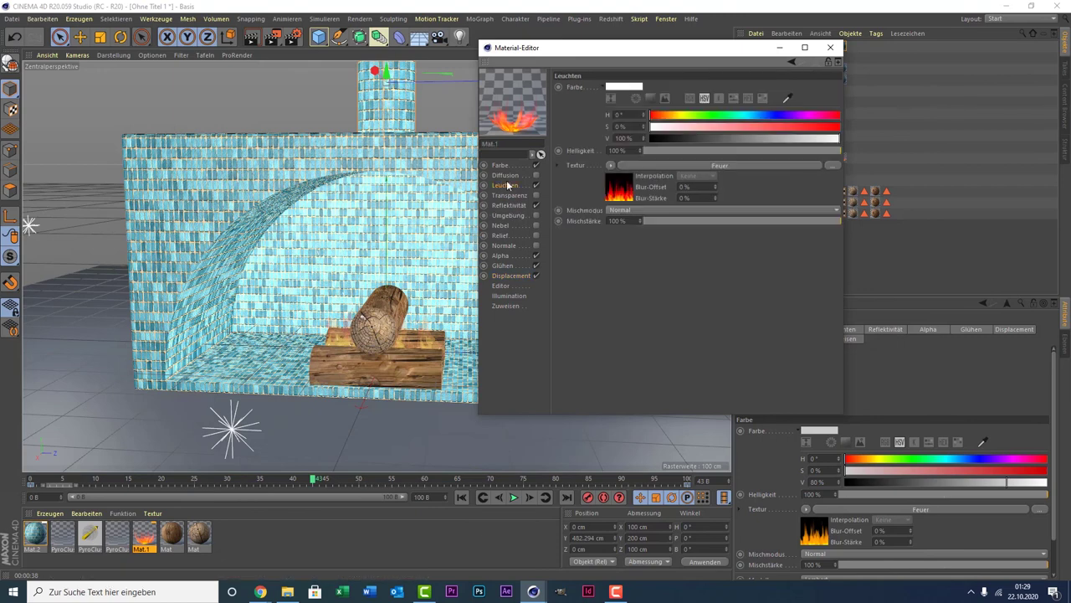
click(515, 264)
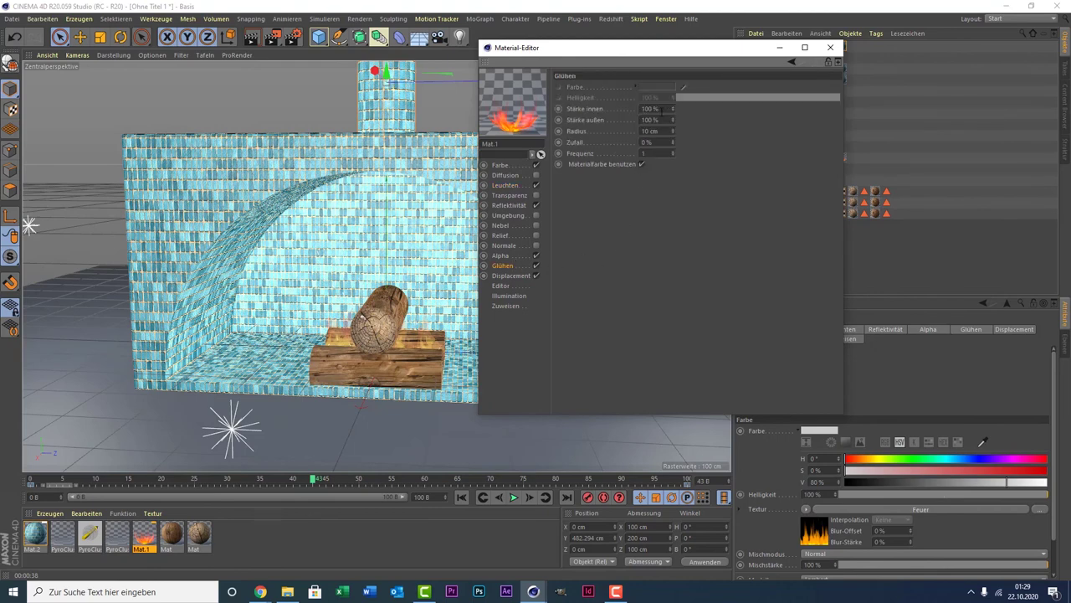
click(664, 109)
text(200)
key(Return)
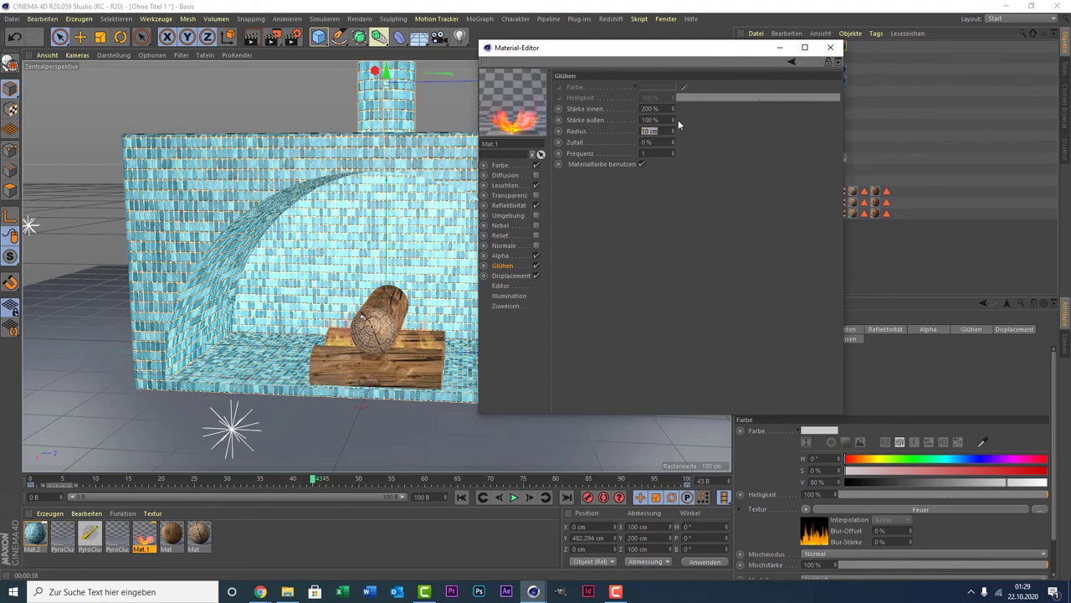
text(20)
key(Return)
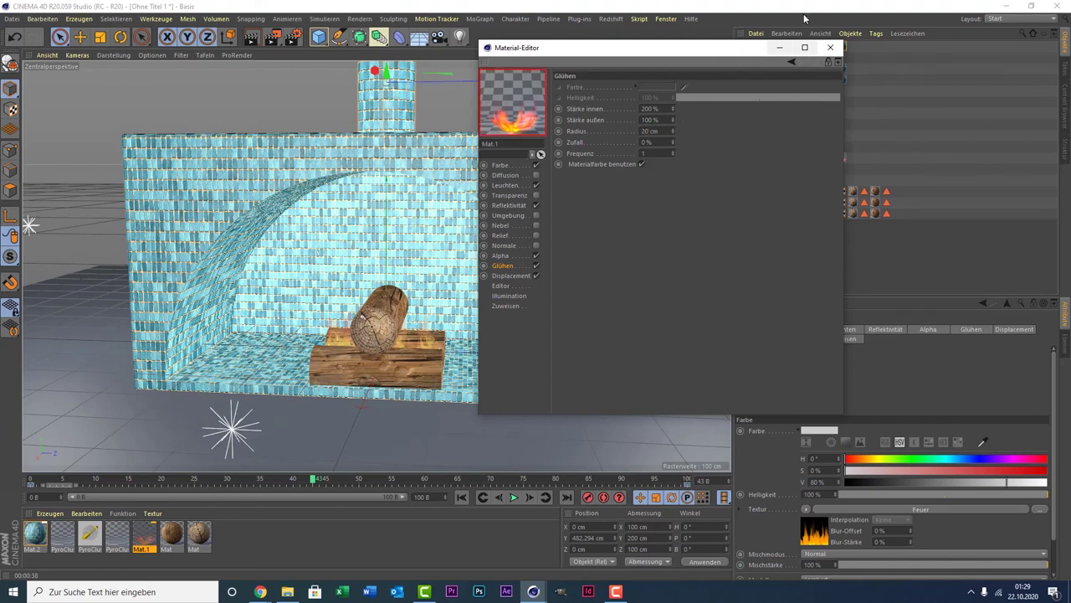
click(830, 46)
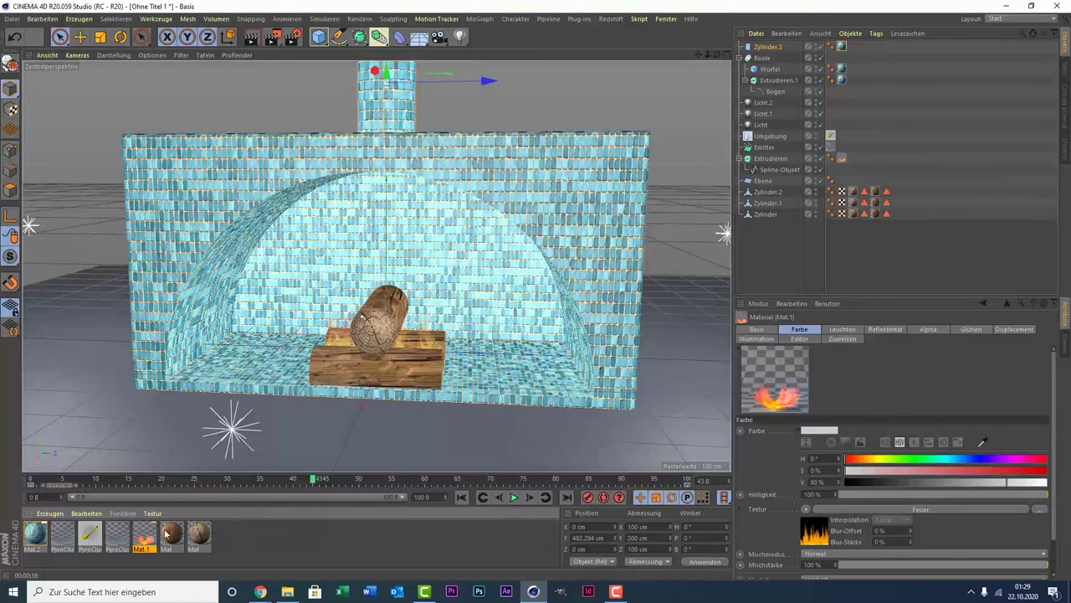
Step: Set the PyroCluster.1 material's Global density (Dichte) to 5, switching it from Rauch to Manuell
click(61, 536)
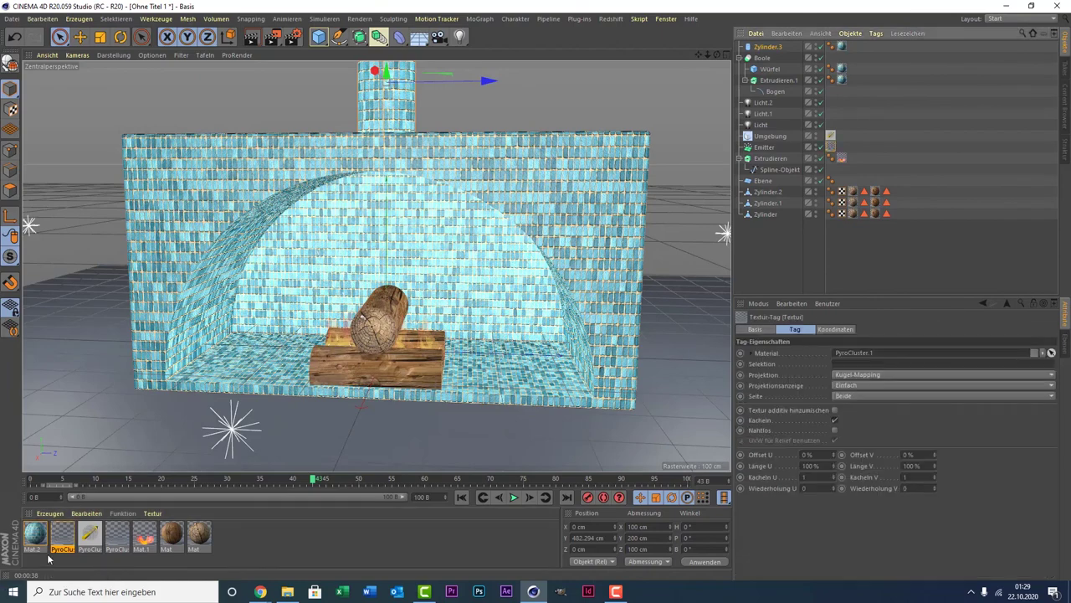
double_click(72, 537)
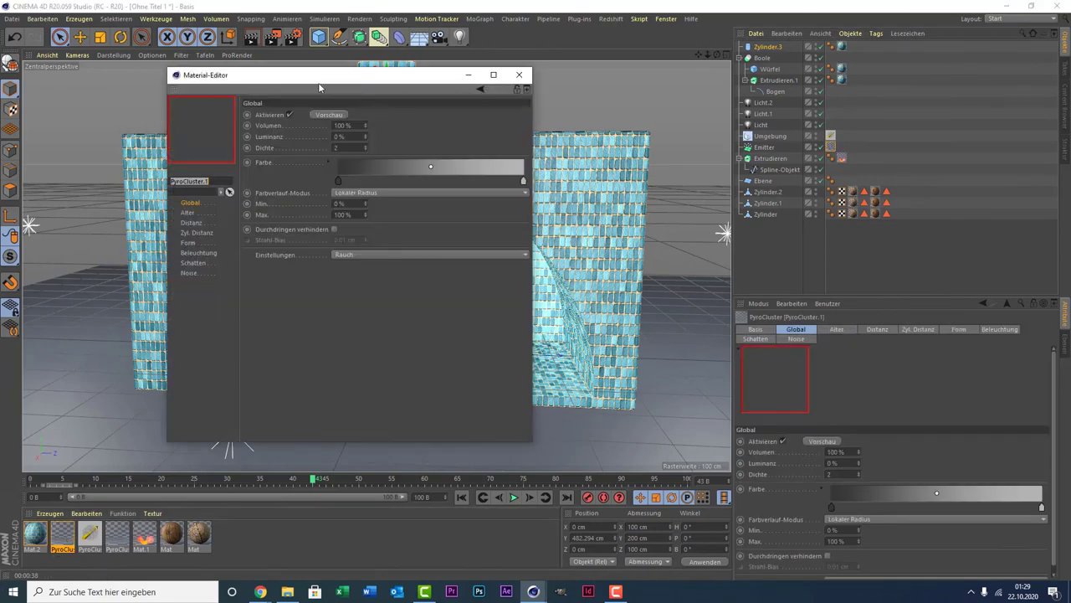
drag(318, 81, 787, 30)
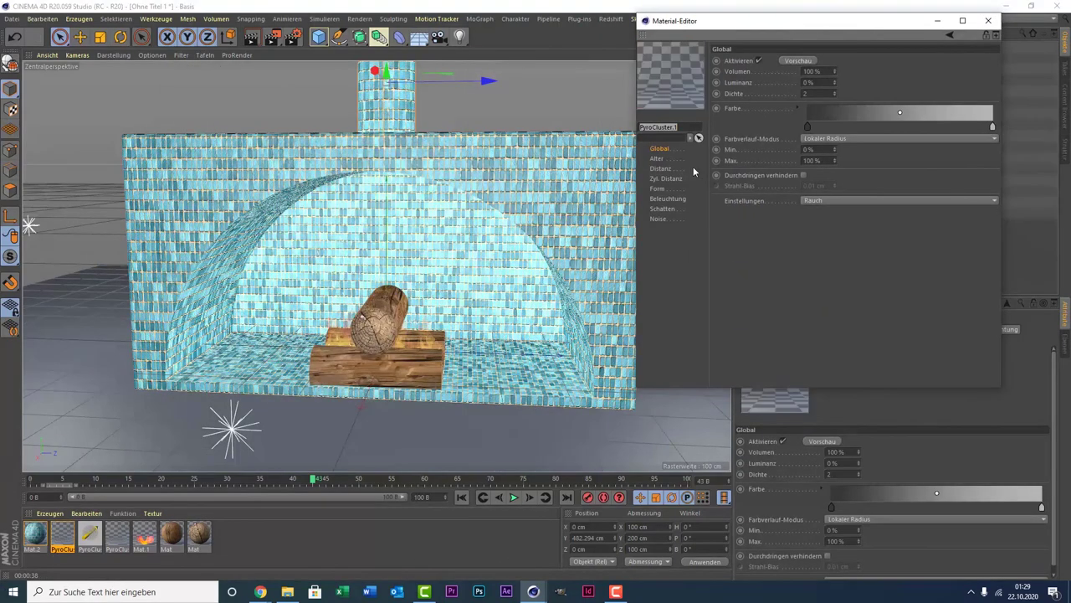
click(805, 93)
text(1)
click(849, 293)
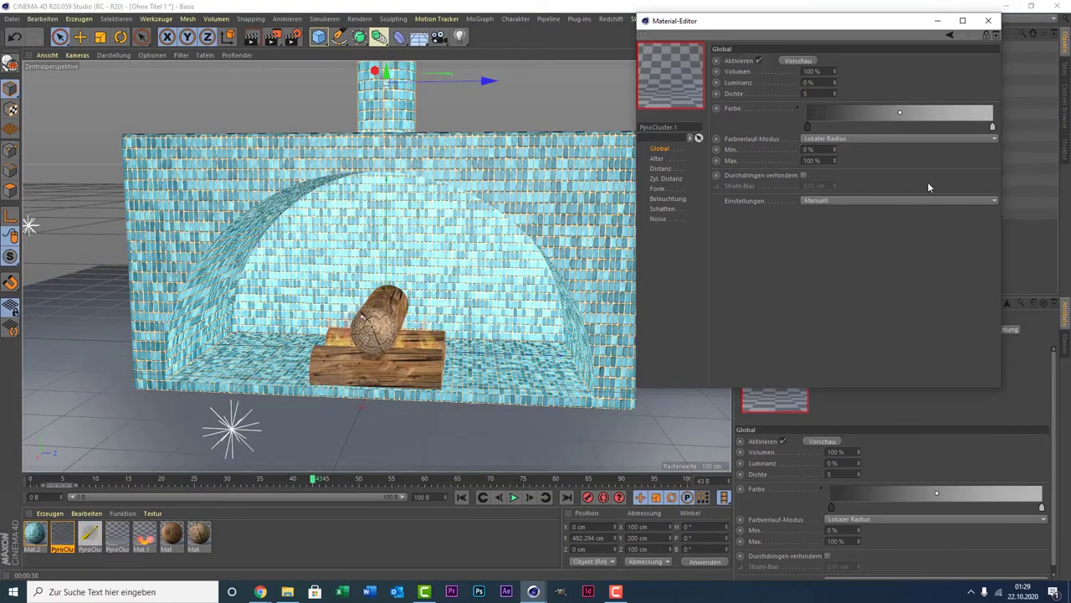
click(987, 23)
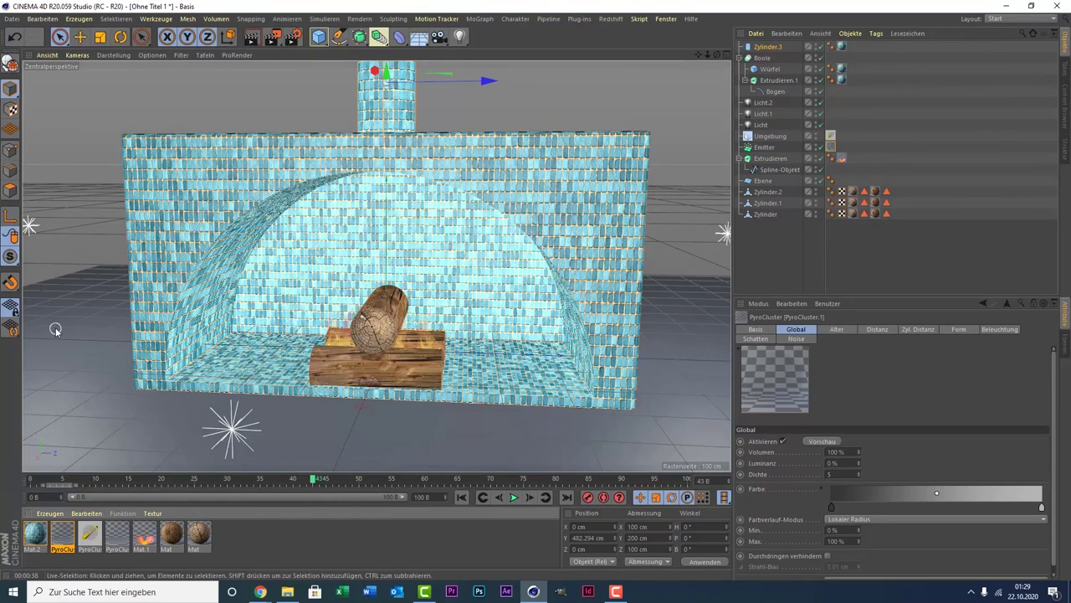
Step: Add Ambient Occlusion and Global Illumination render effects, then render the active view
click(297, 37)
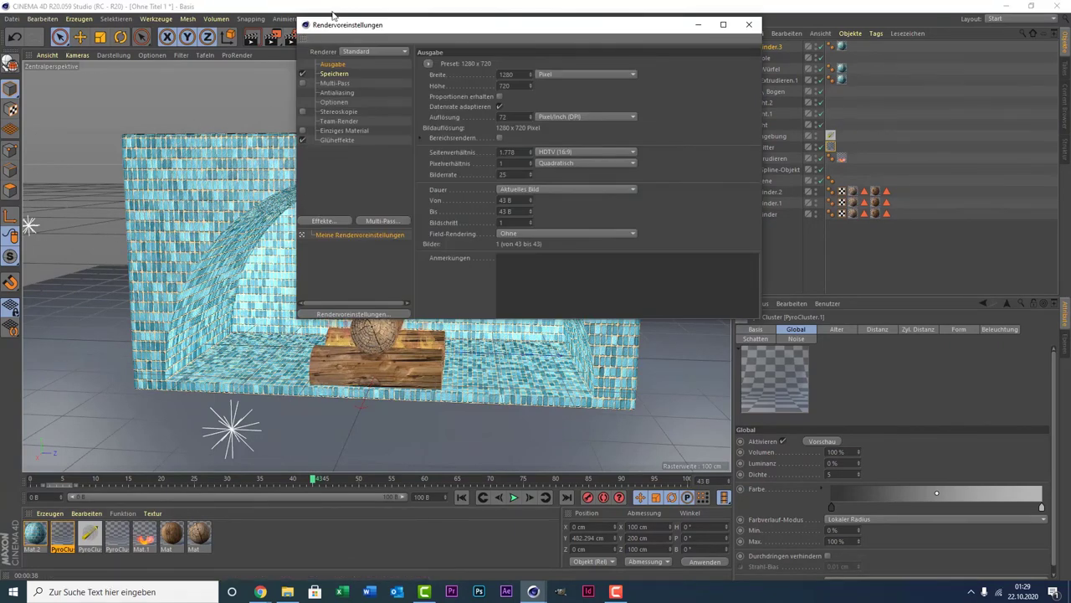
click(341, 220)
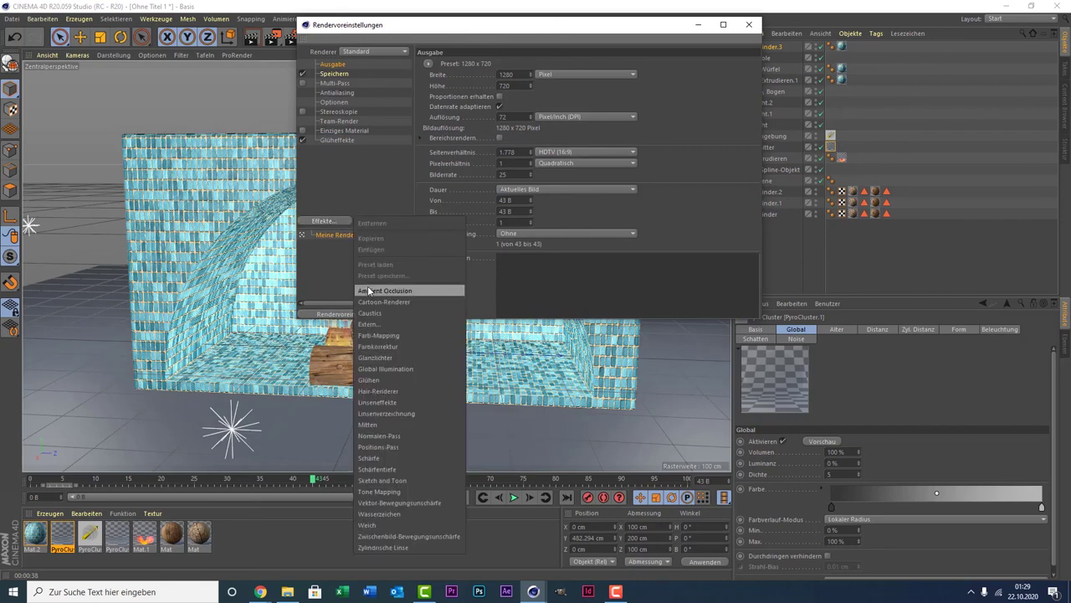
click(372, 290)
click(341, 220)
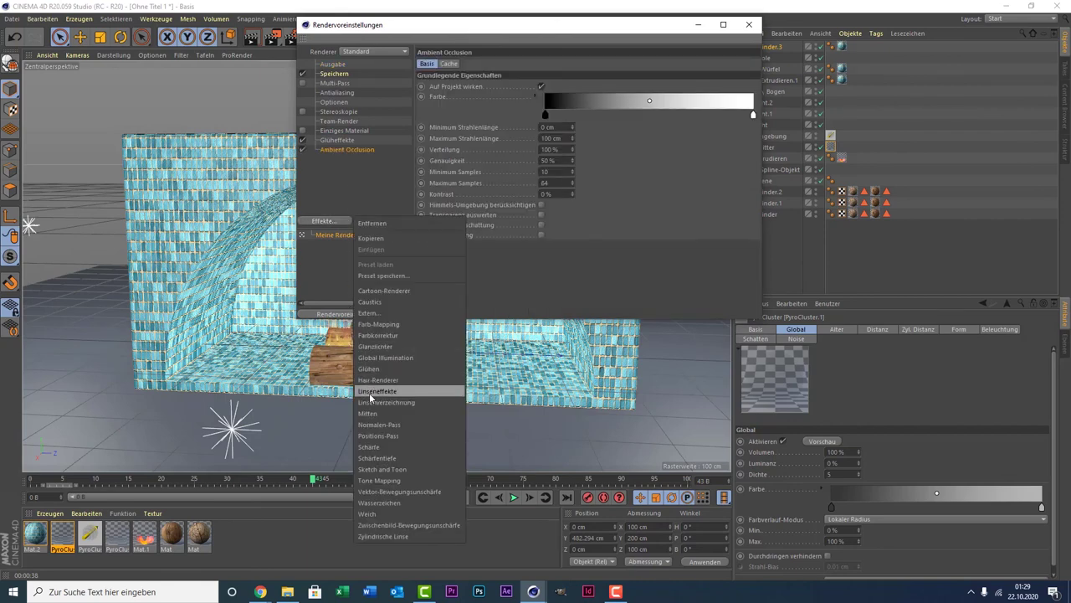
click(385, 358)
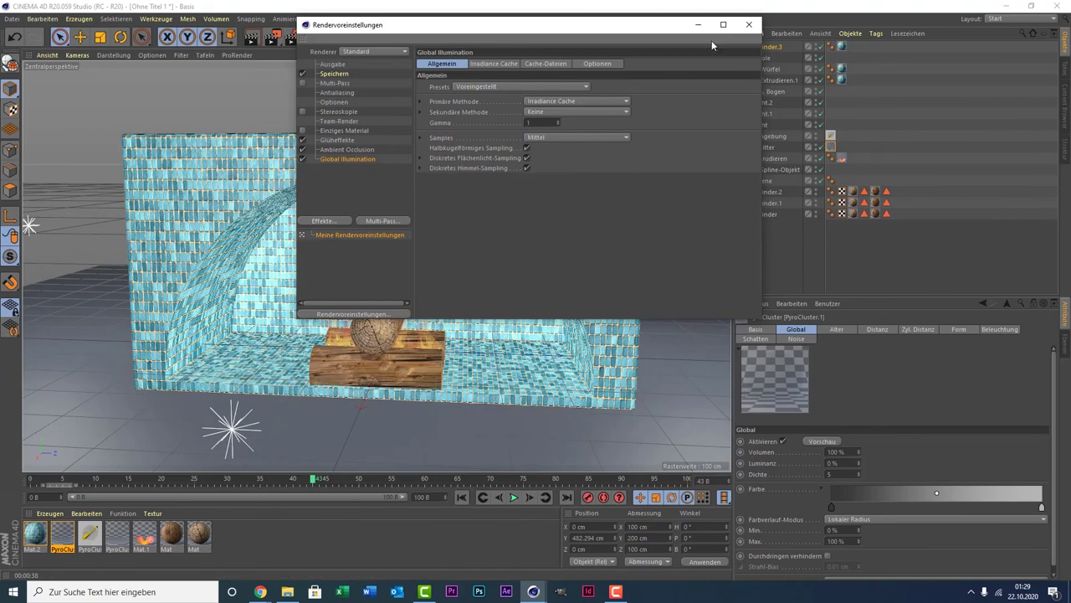
click(750, 24)
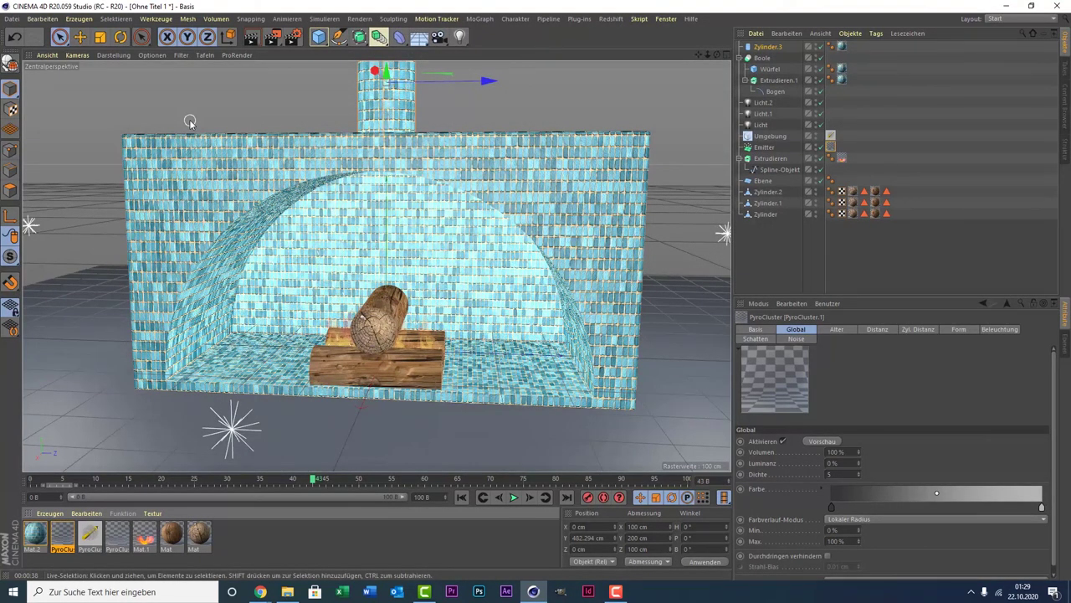
click(250, 37)
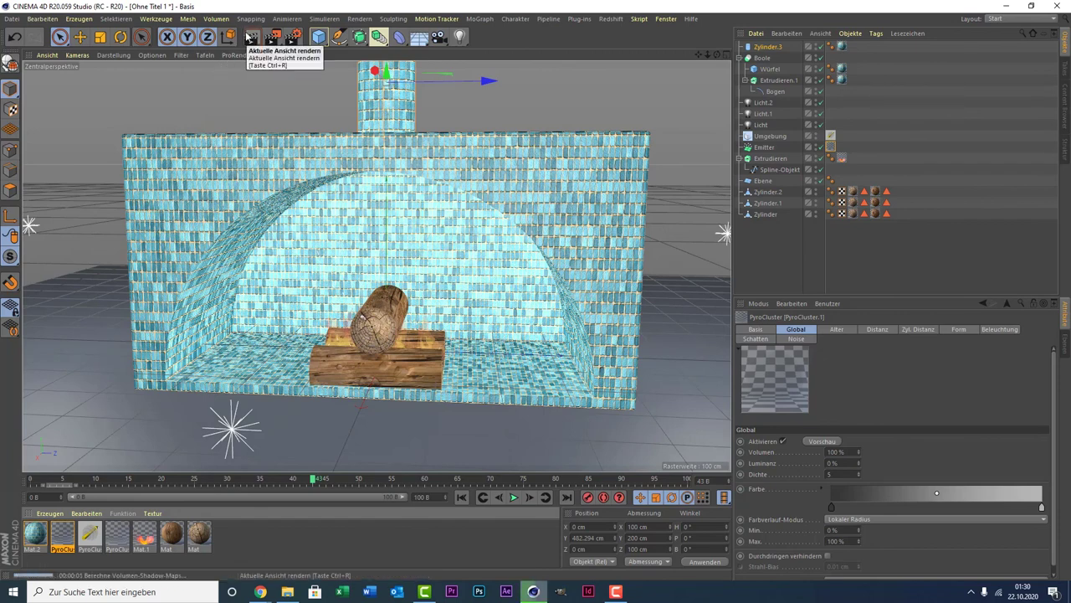